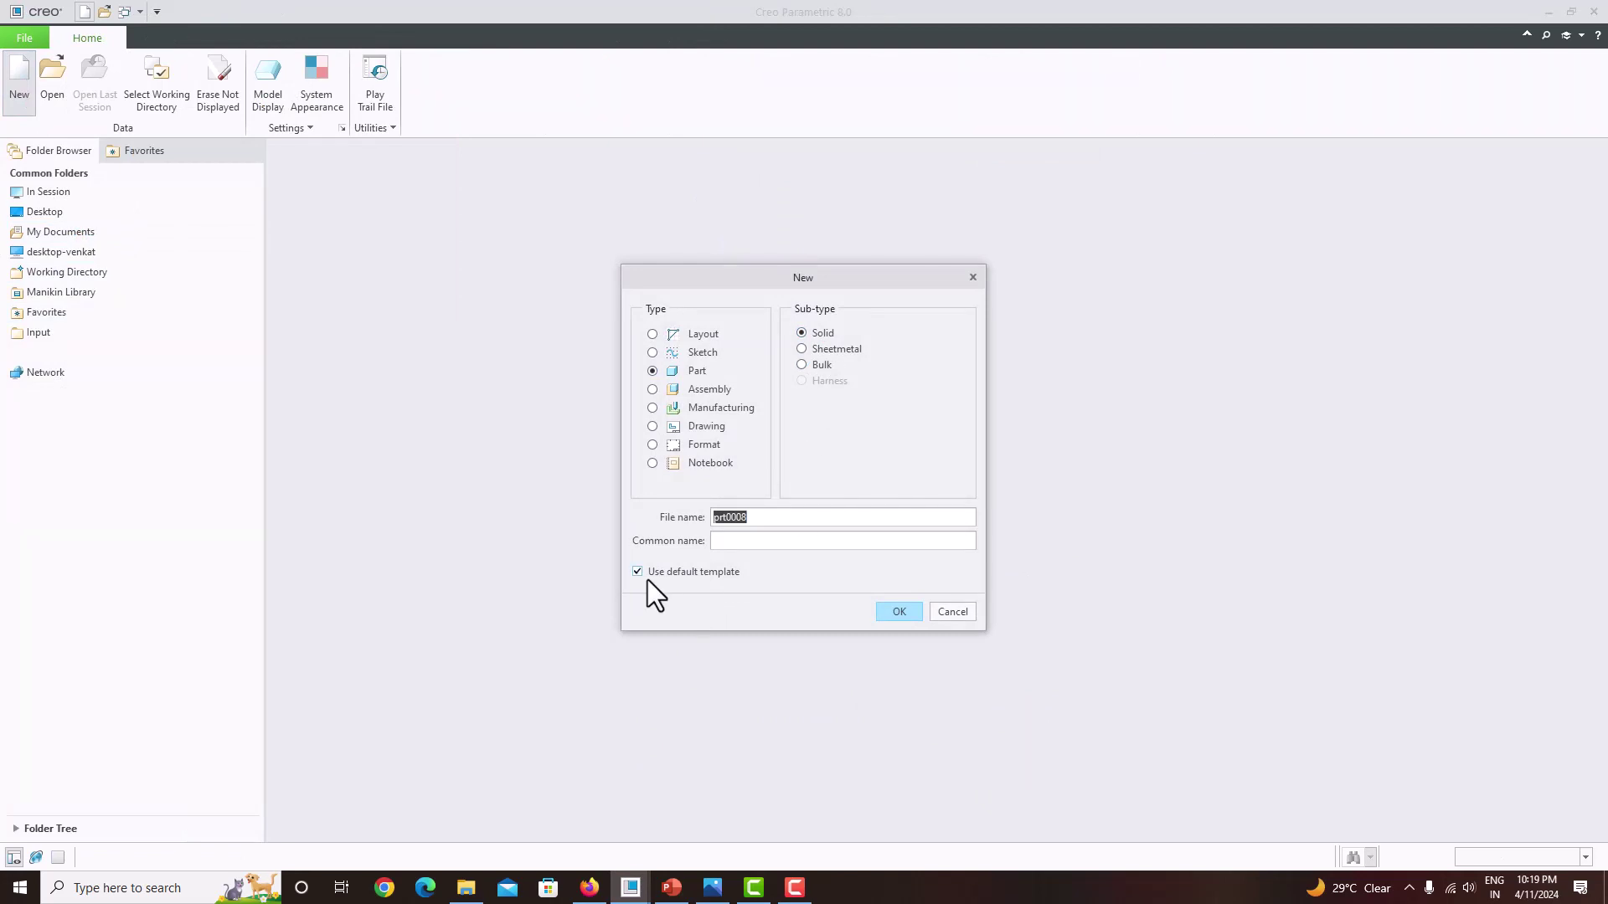
Create part PRT0008 from the mmns_part_solid_abs template with all datum planes displayed
click(657, 574)
click(901, 612)
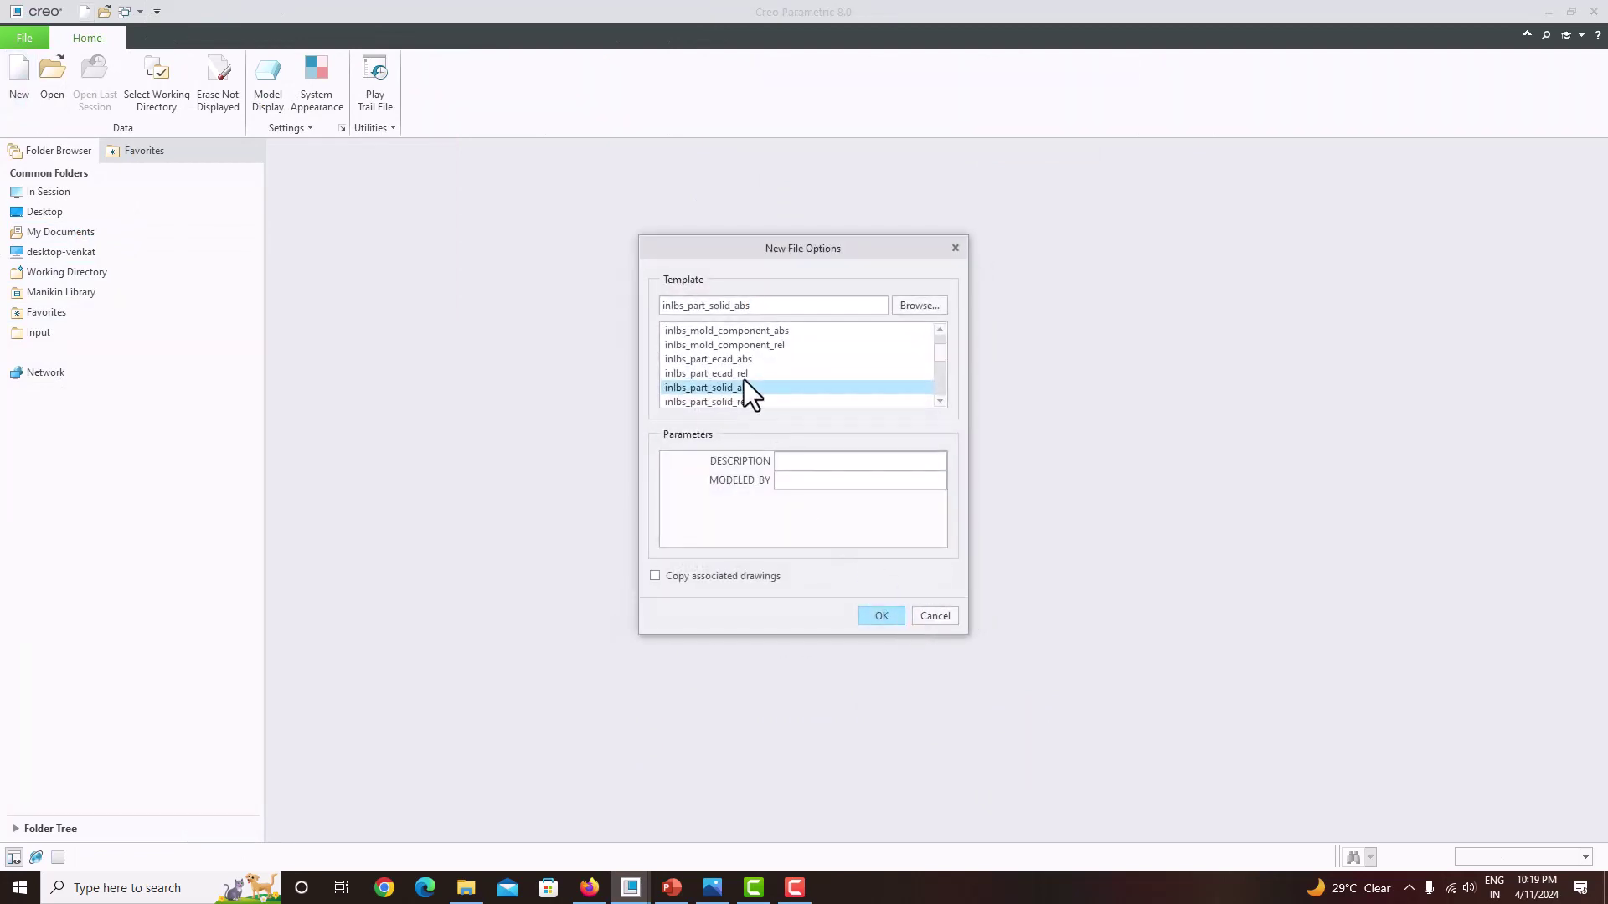
scroll(743, 379, down, 5)
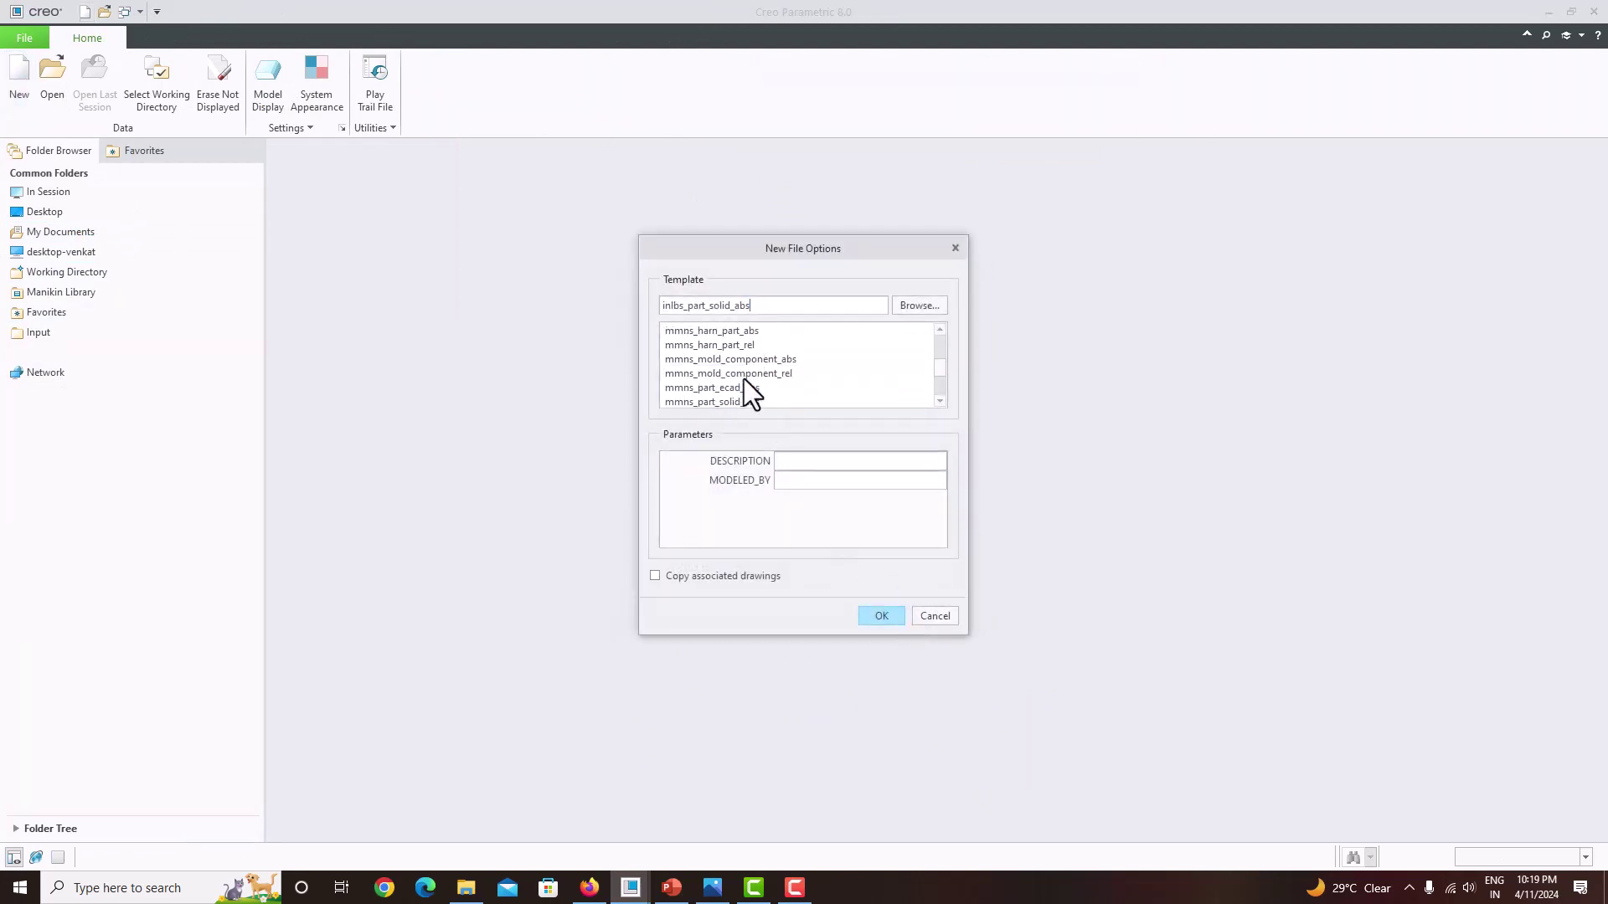
click(680, 401)
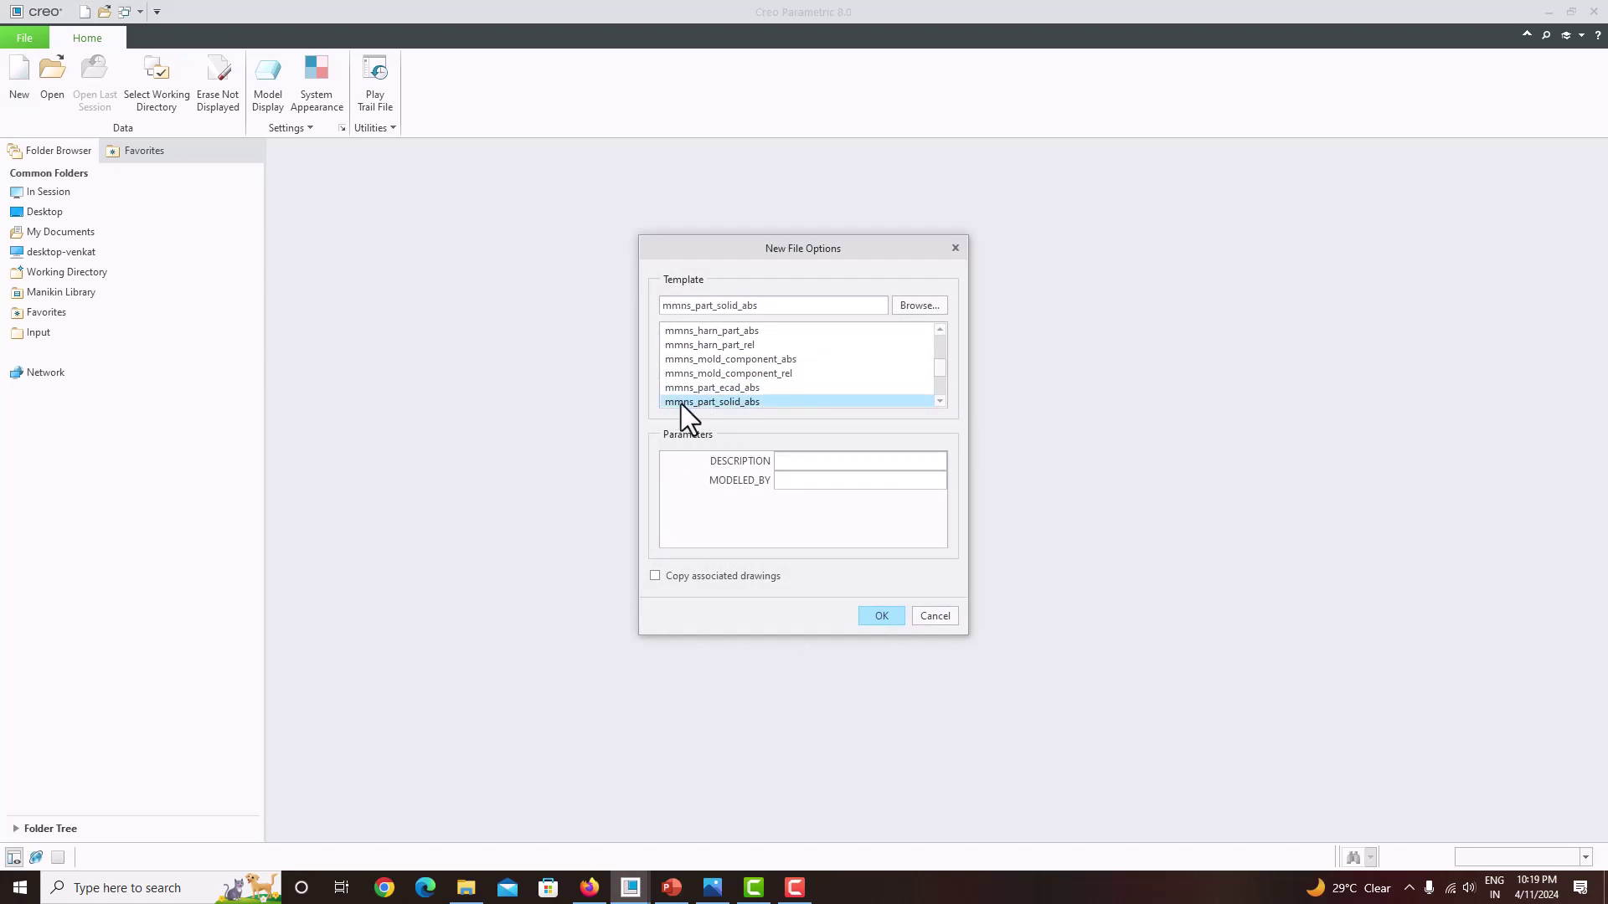
click(881, 618)
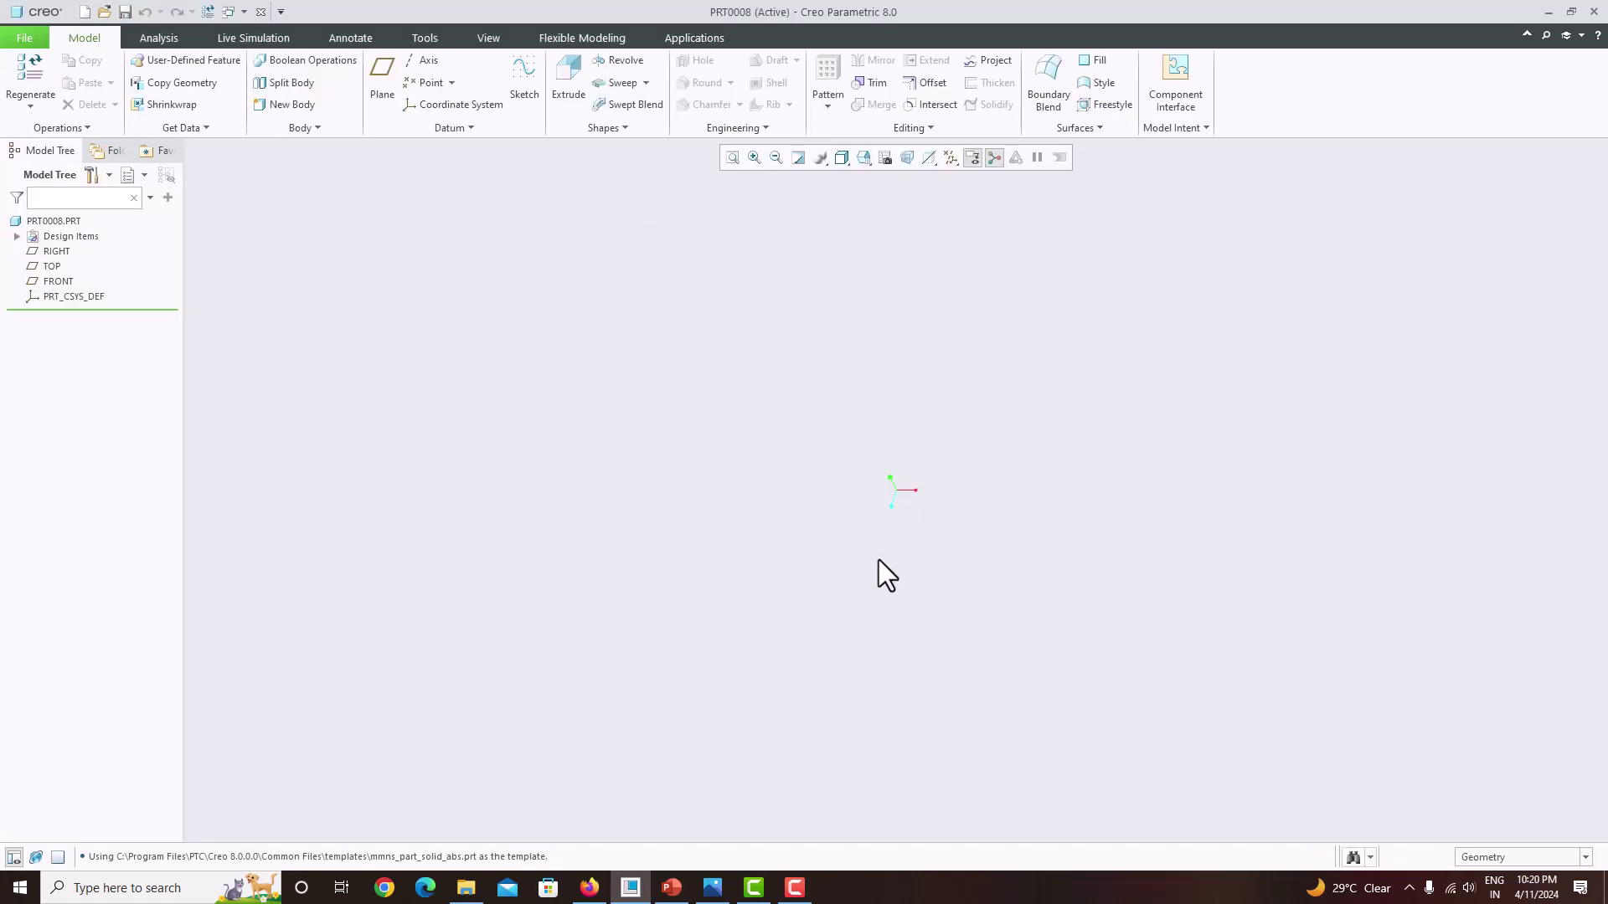
click(973, 158)
click(953, 180)
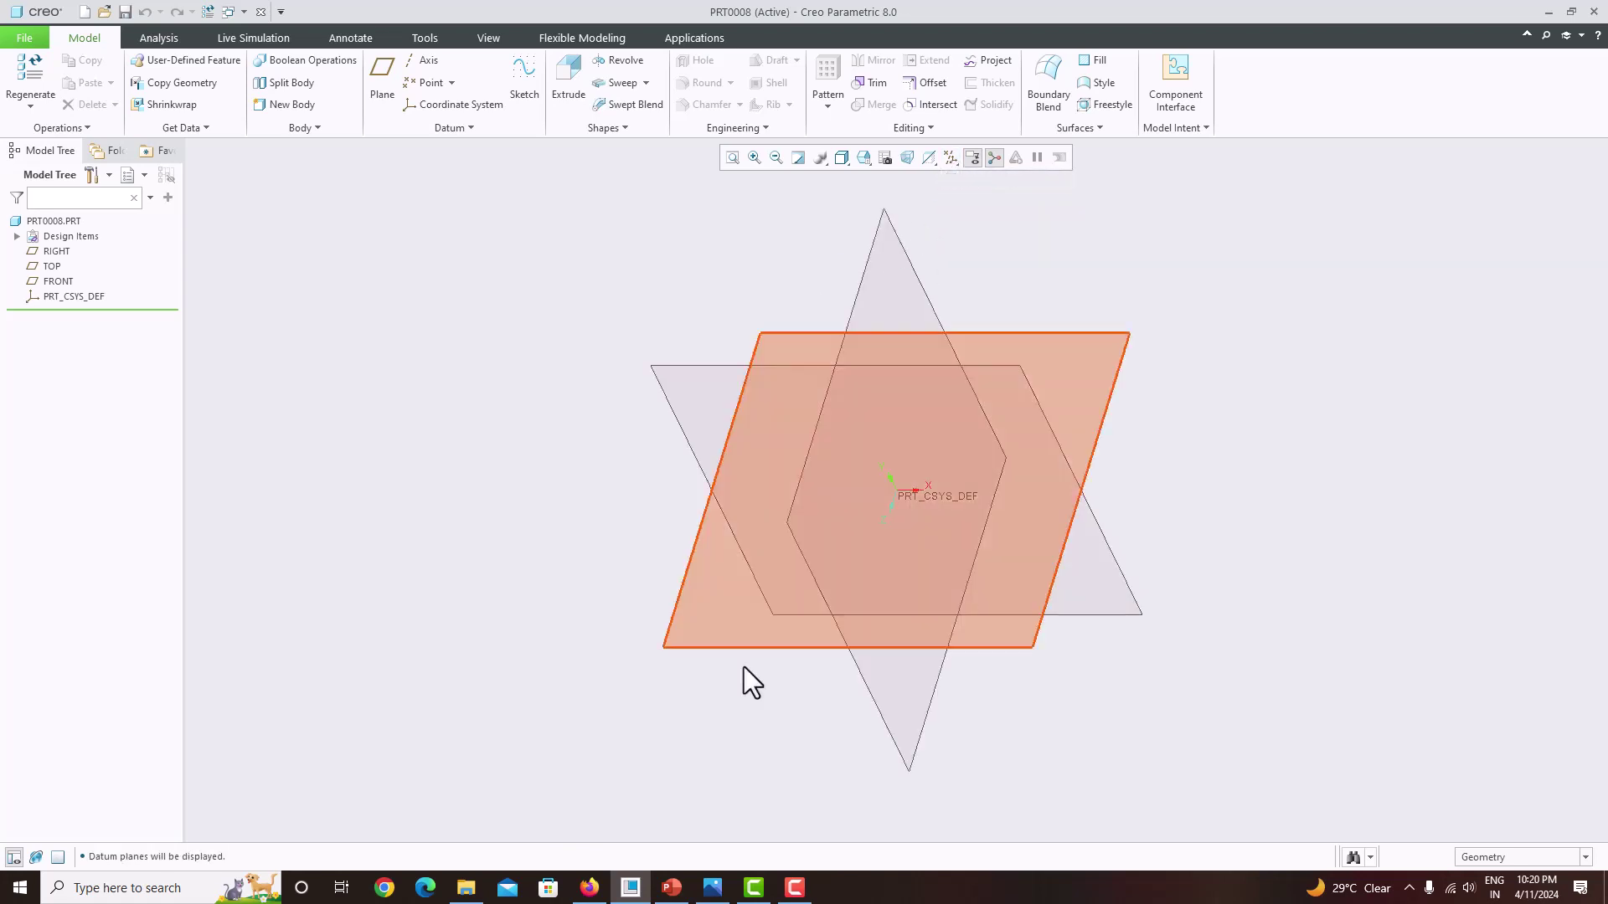
Snap Creo to the right half beside the reference drawing and select the FRONT plane
mouse_move(713, 889)
click(702, 745)
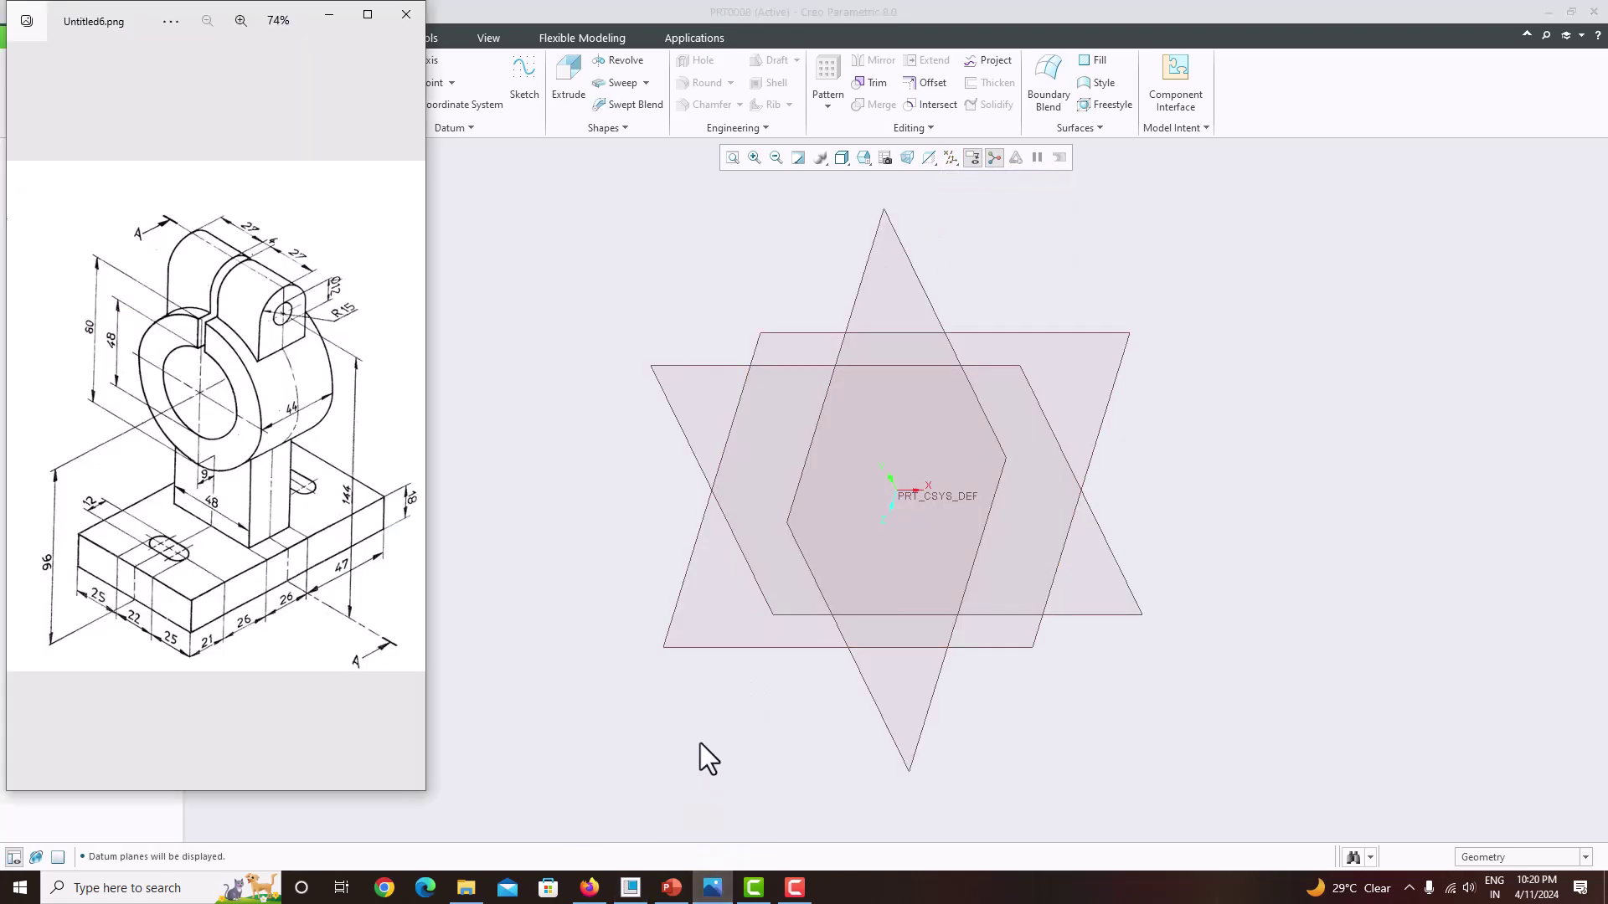
click(700, 742)
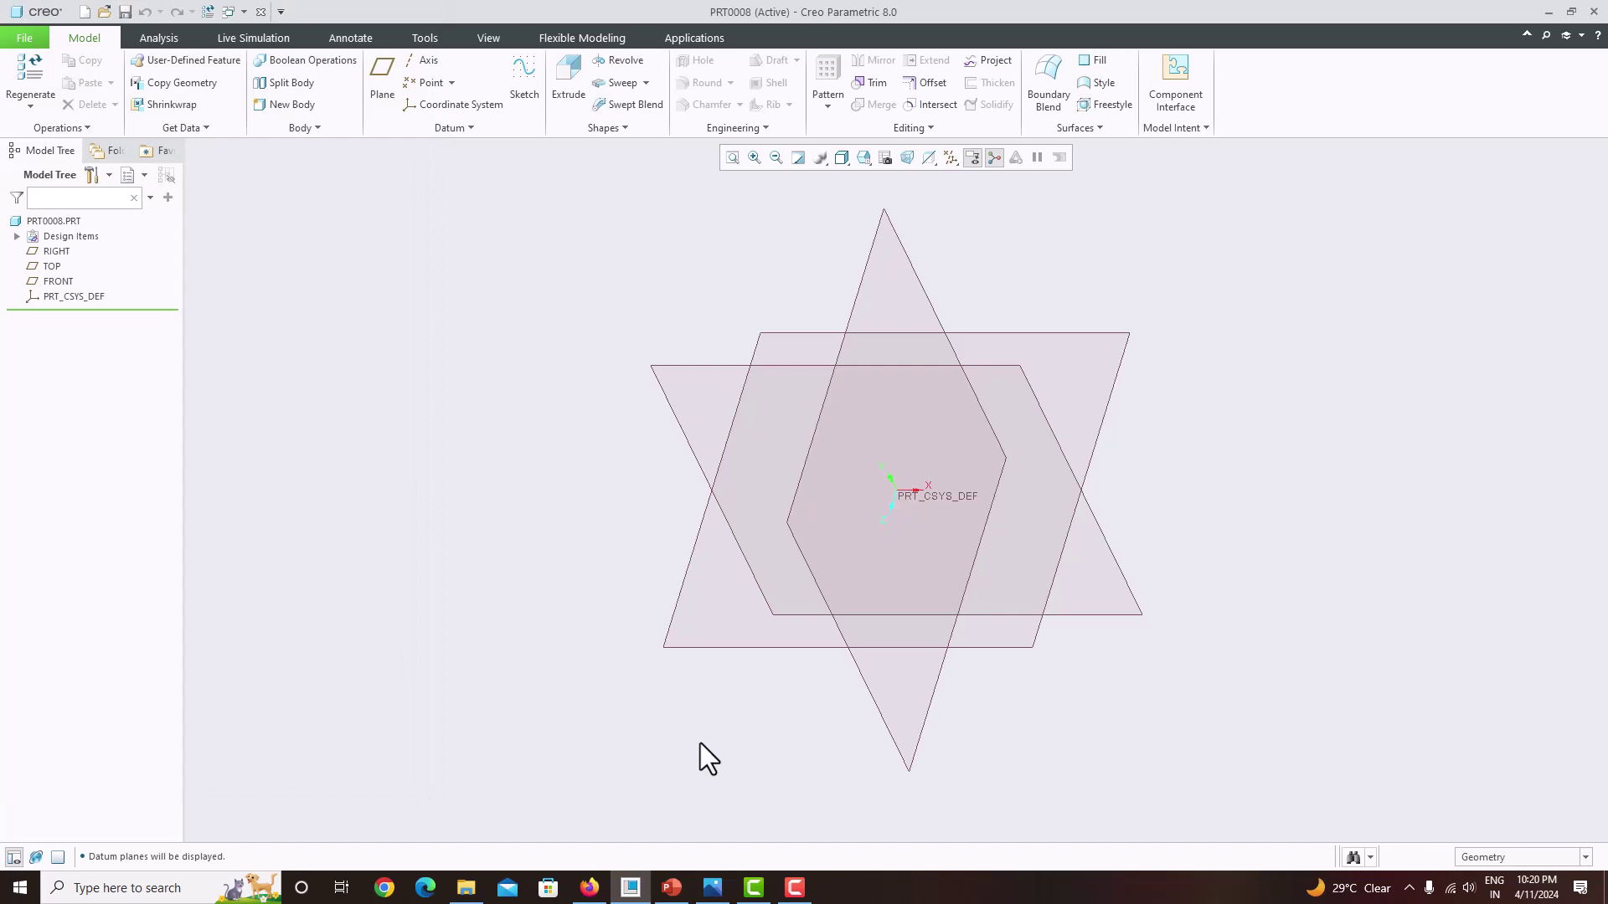
key(super)
key(super)
key(super+Right)
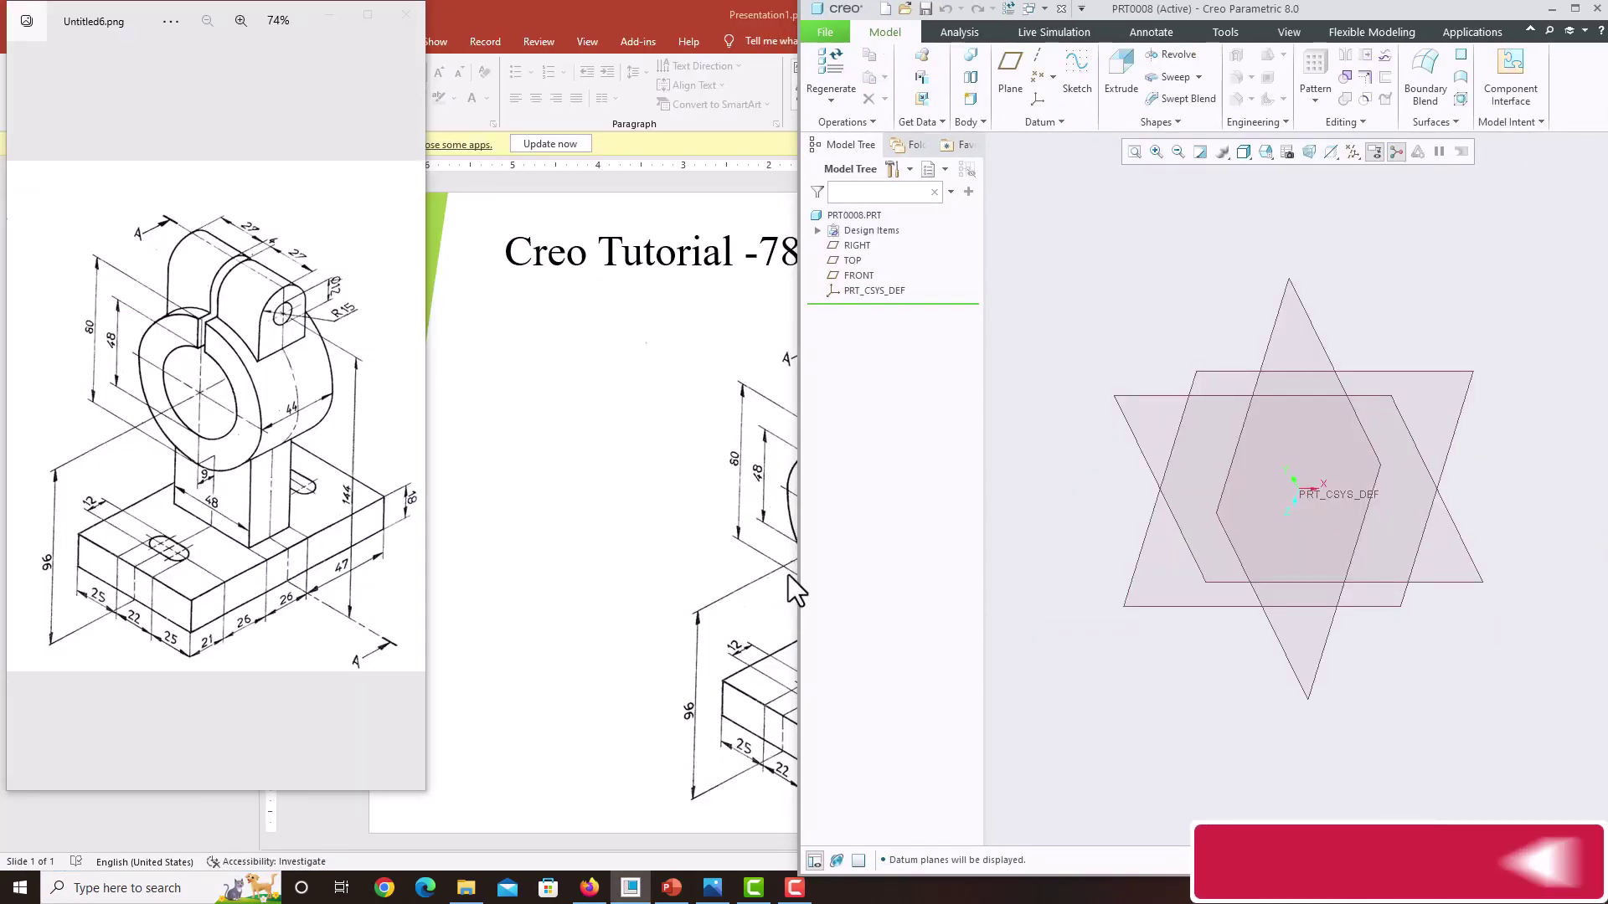
drag(799, 567, 426, 529)
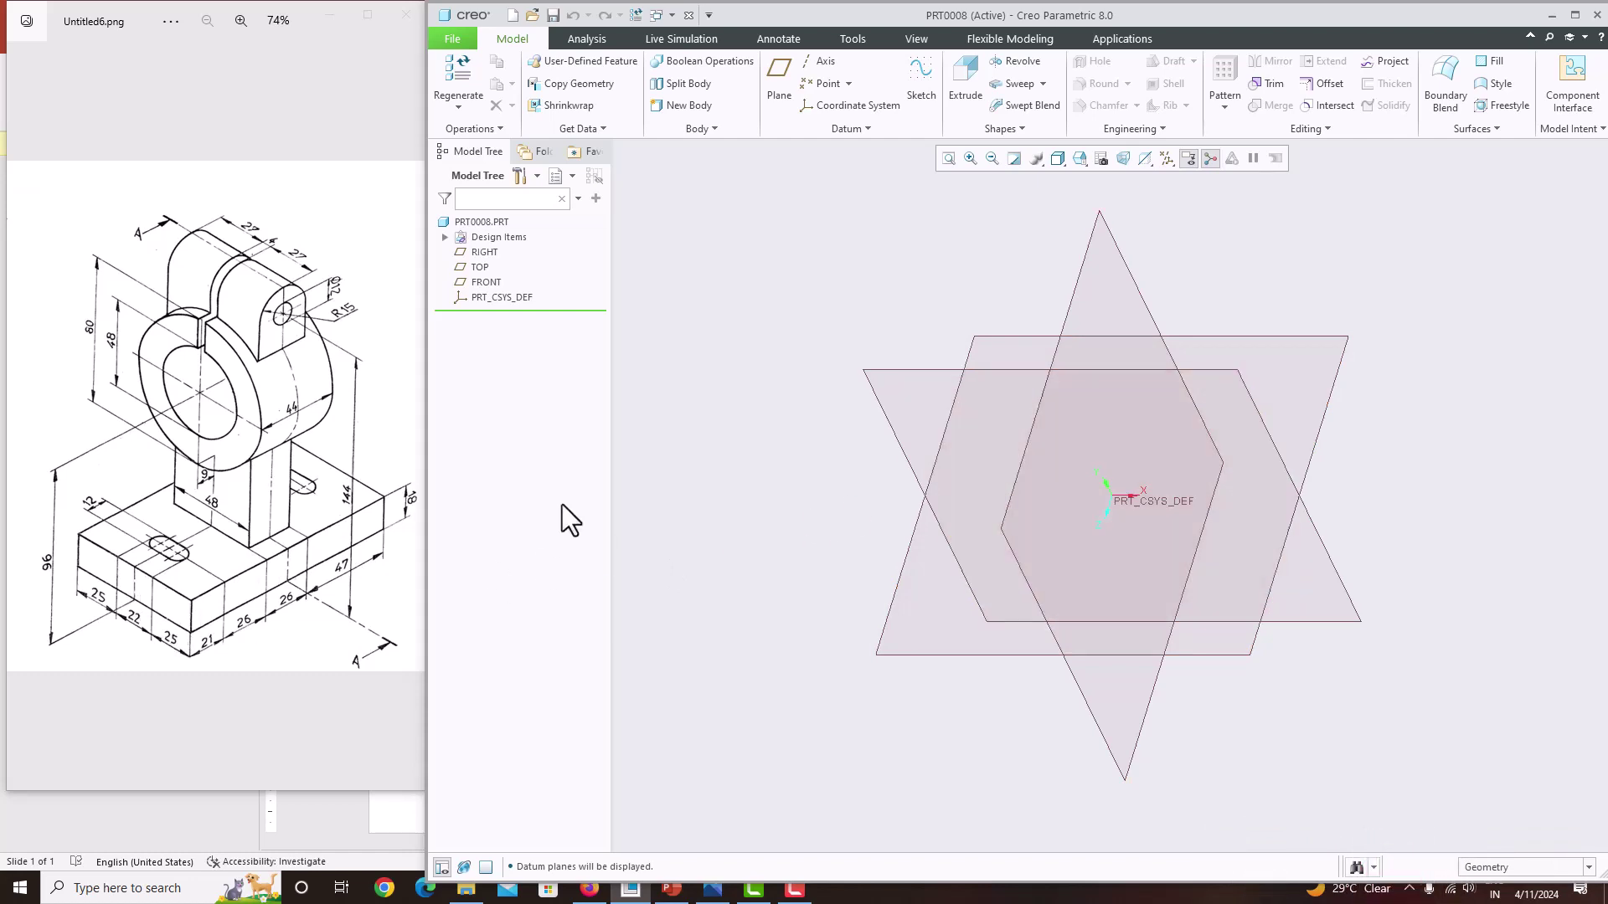
click(482, 282)
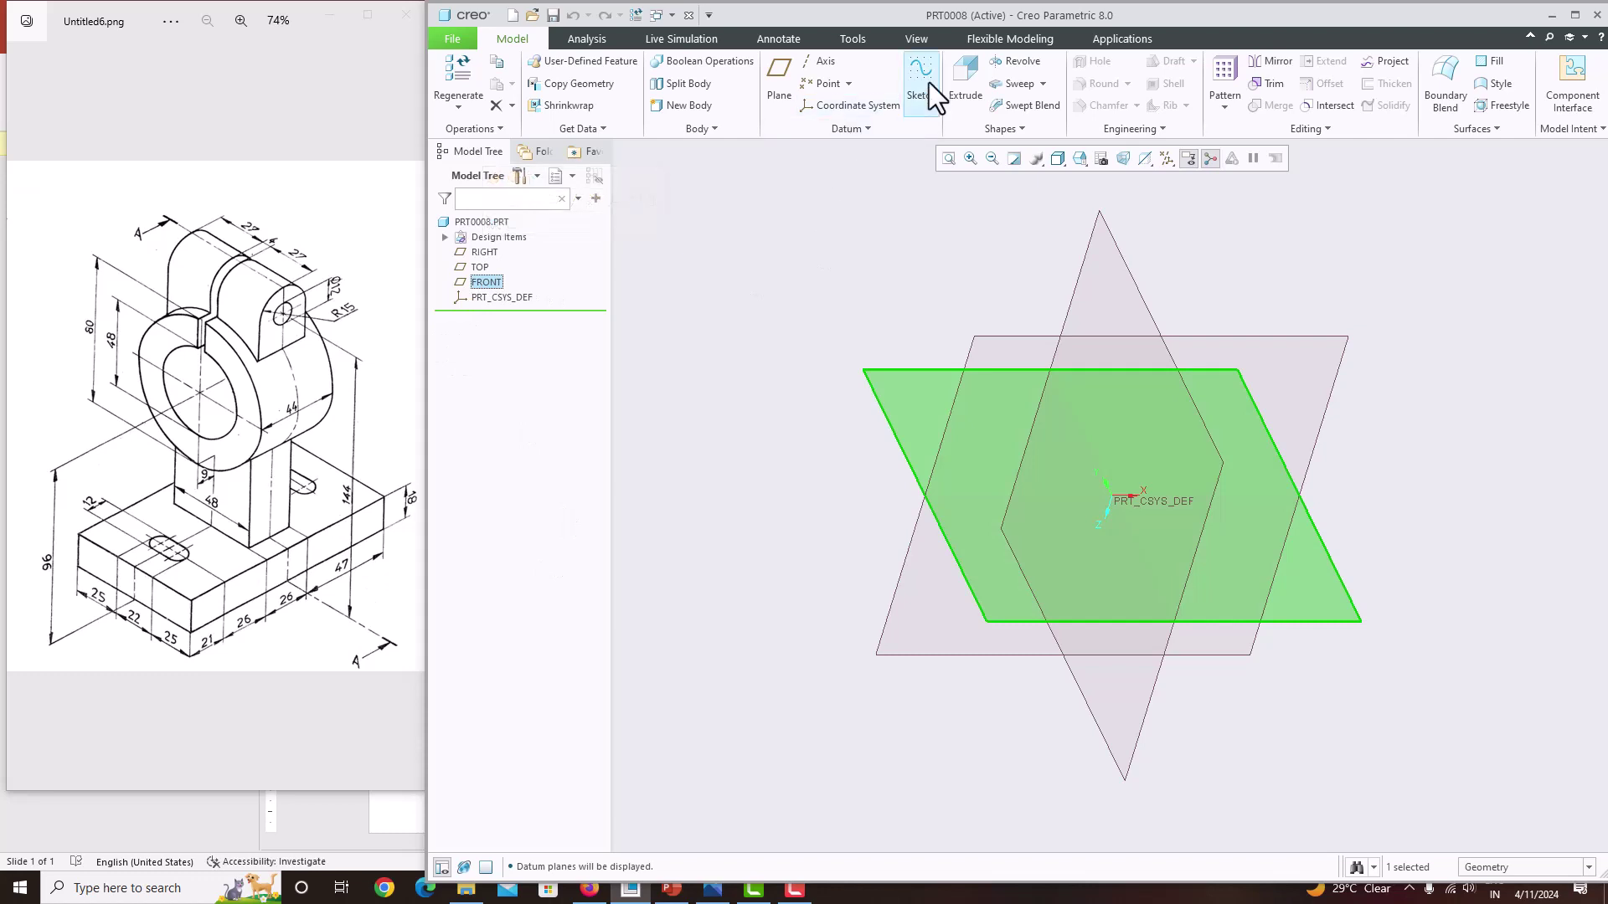
Start a sketch on FRONT, face it head-on, and add a vertical centerline
click(923, 80)
click(1145, 158)
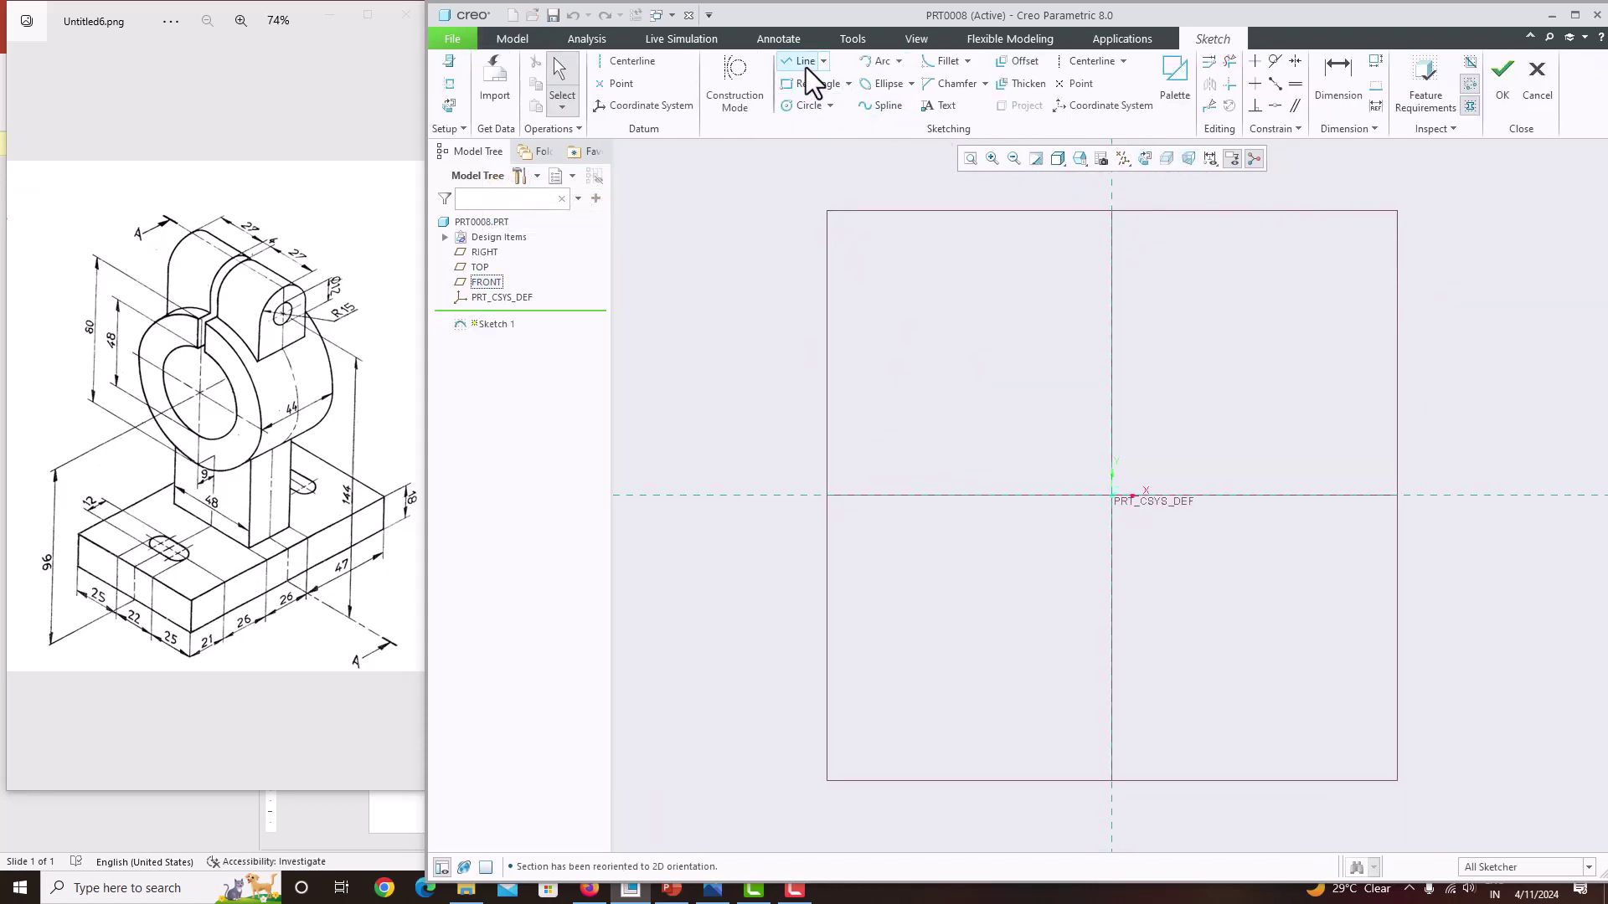
click(1093, 61)
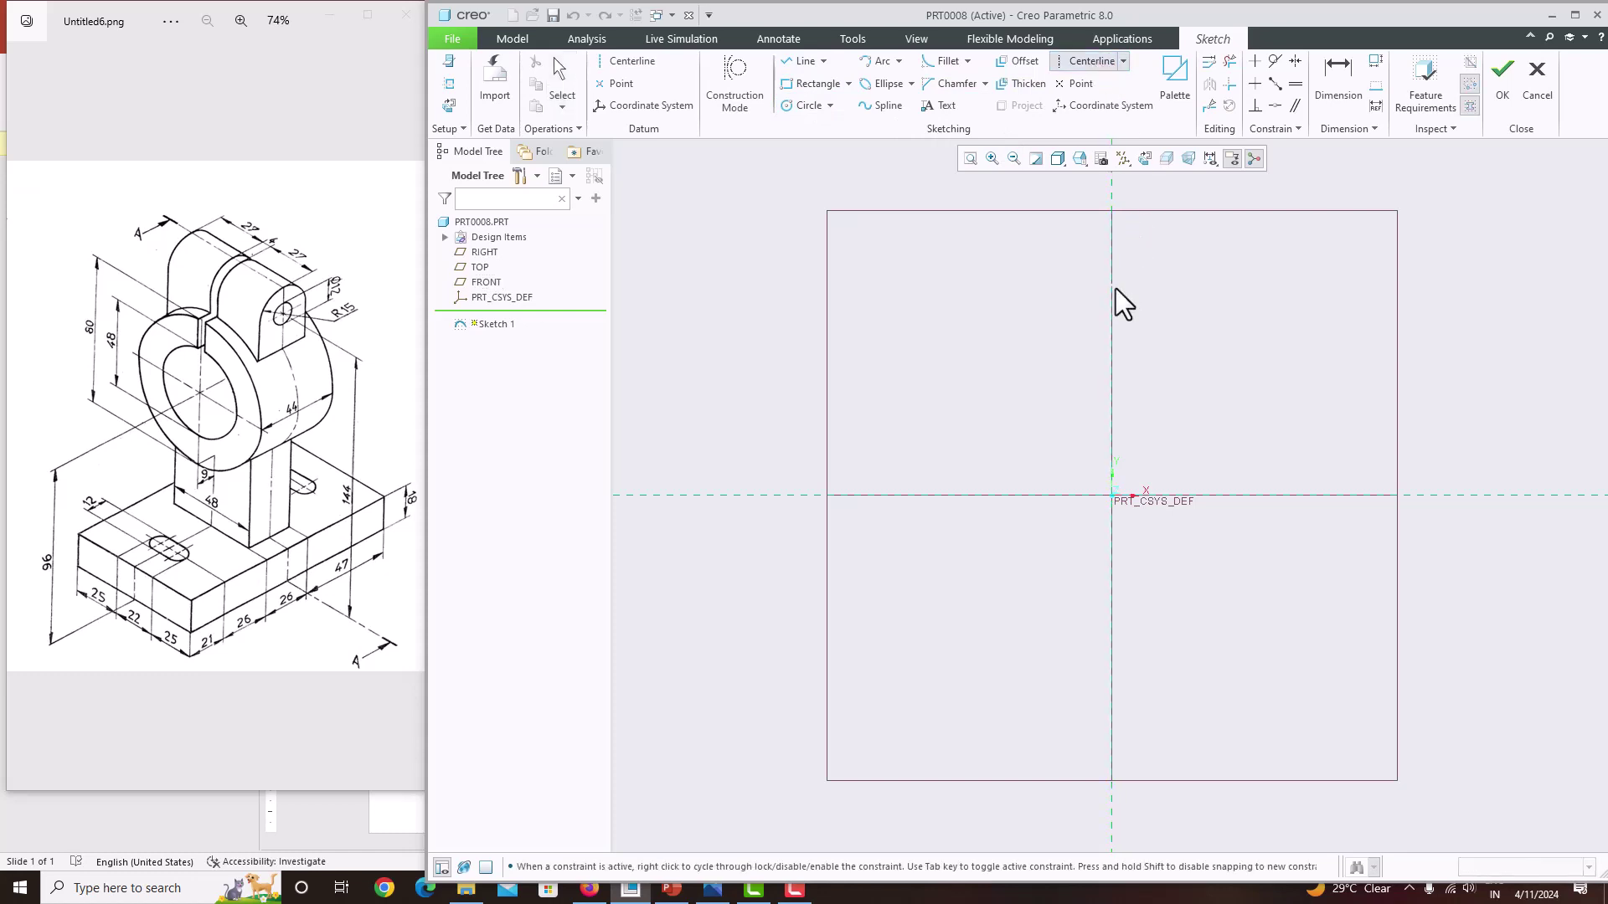
click(1116, 288)
click(1115, 267)
middle_click(1212, 316)
Draw a rectangle symmetric about the centerline, 72 wide (25+22+25) and 18 high
click(800, 87)
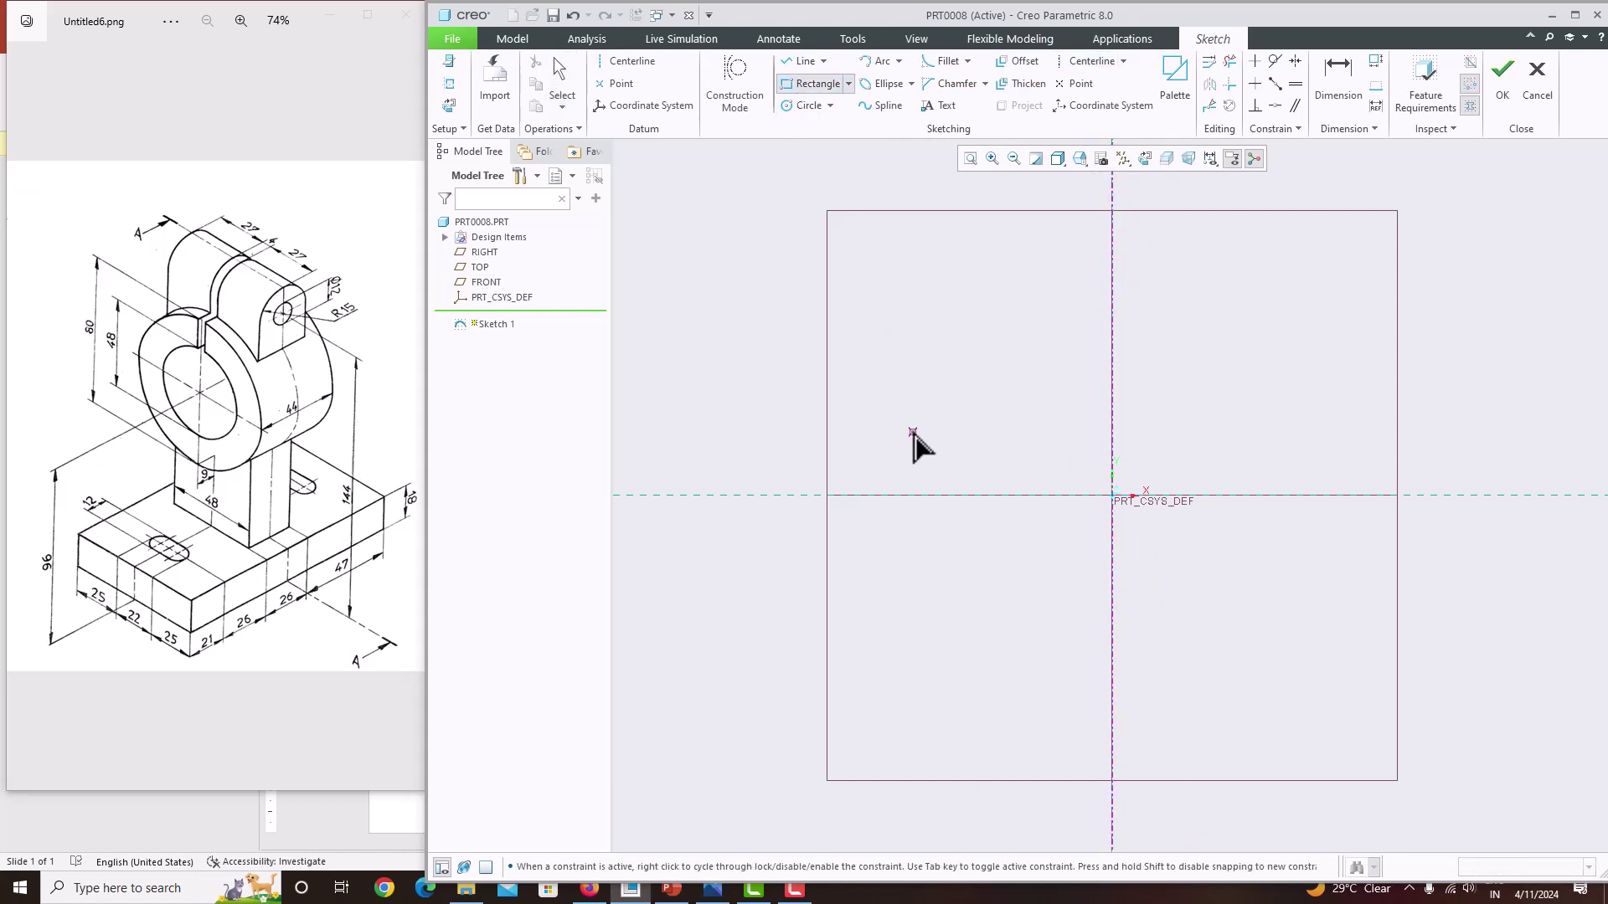
click(898, 450)
click(1347, 505)
middle_click(1312, 358)
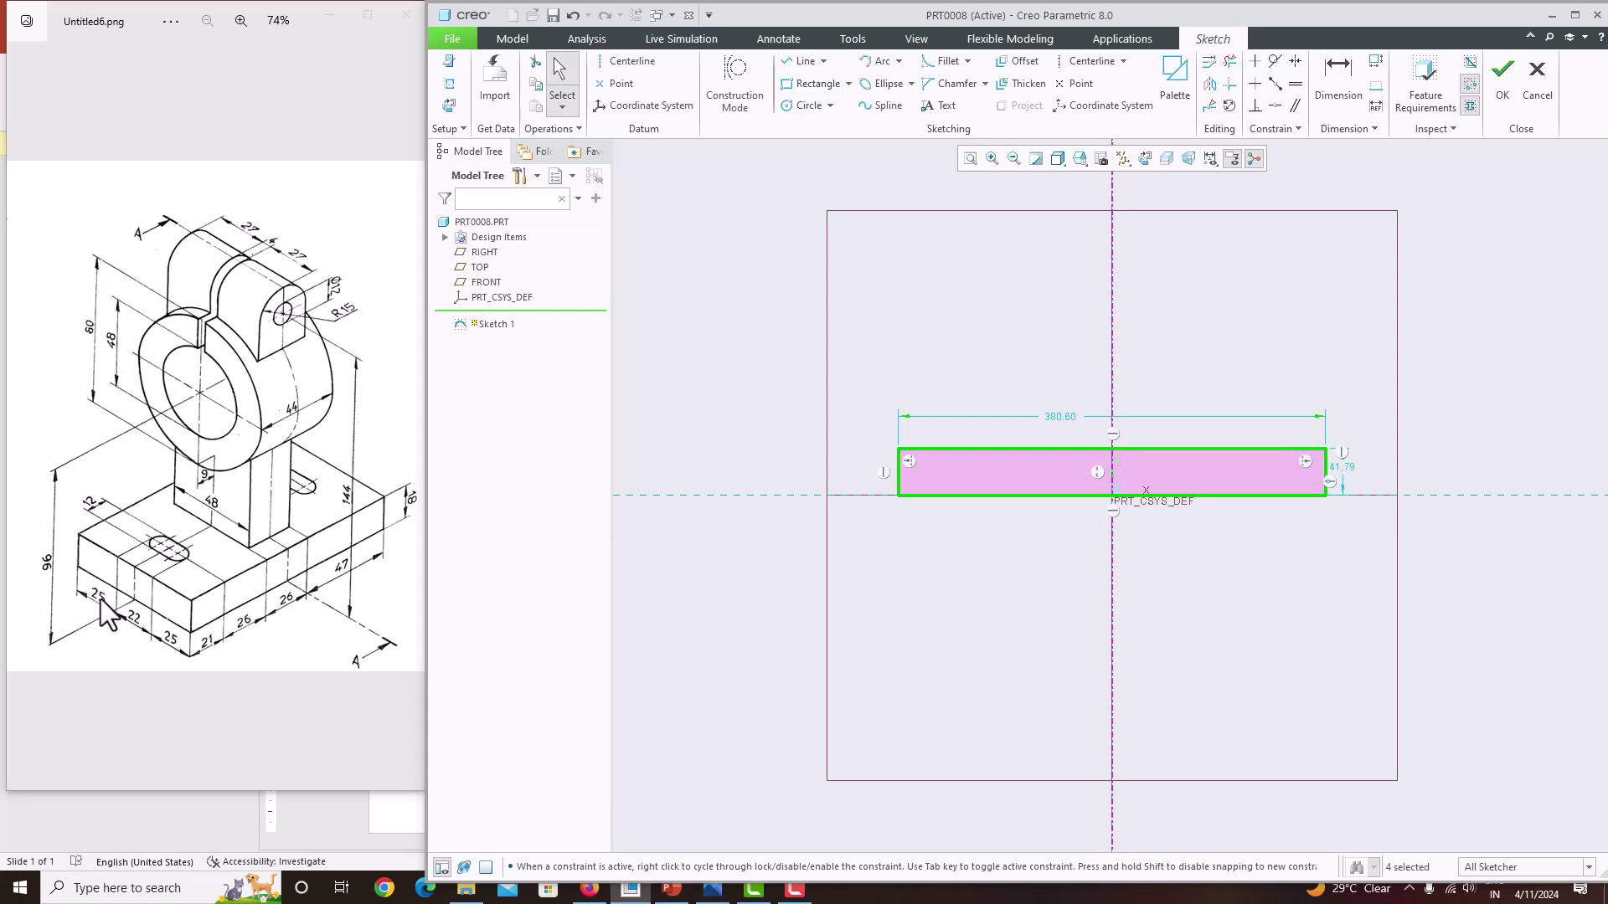
double_click(1057, 415)
text(25)
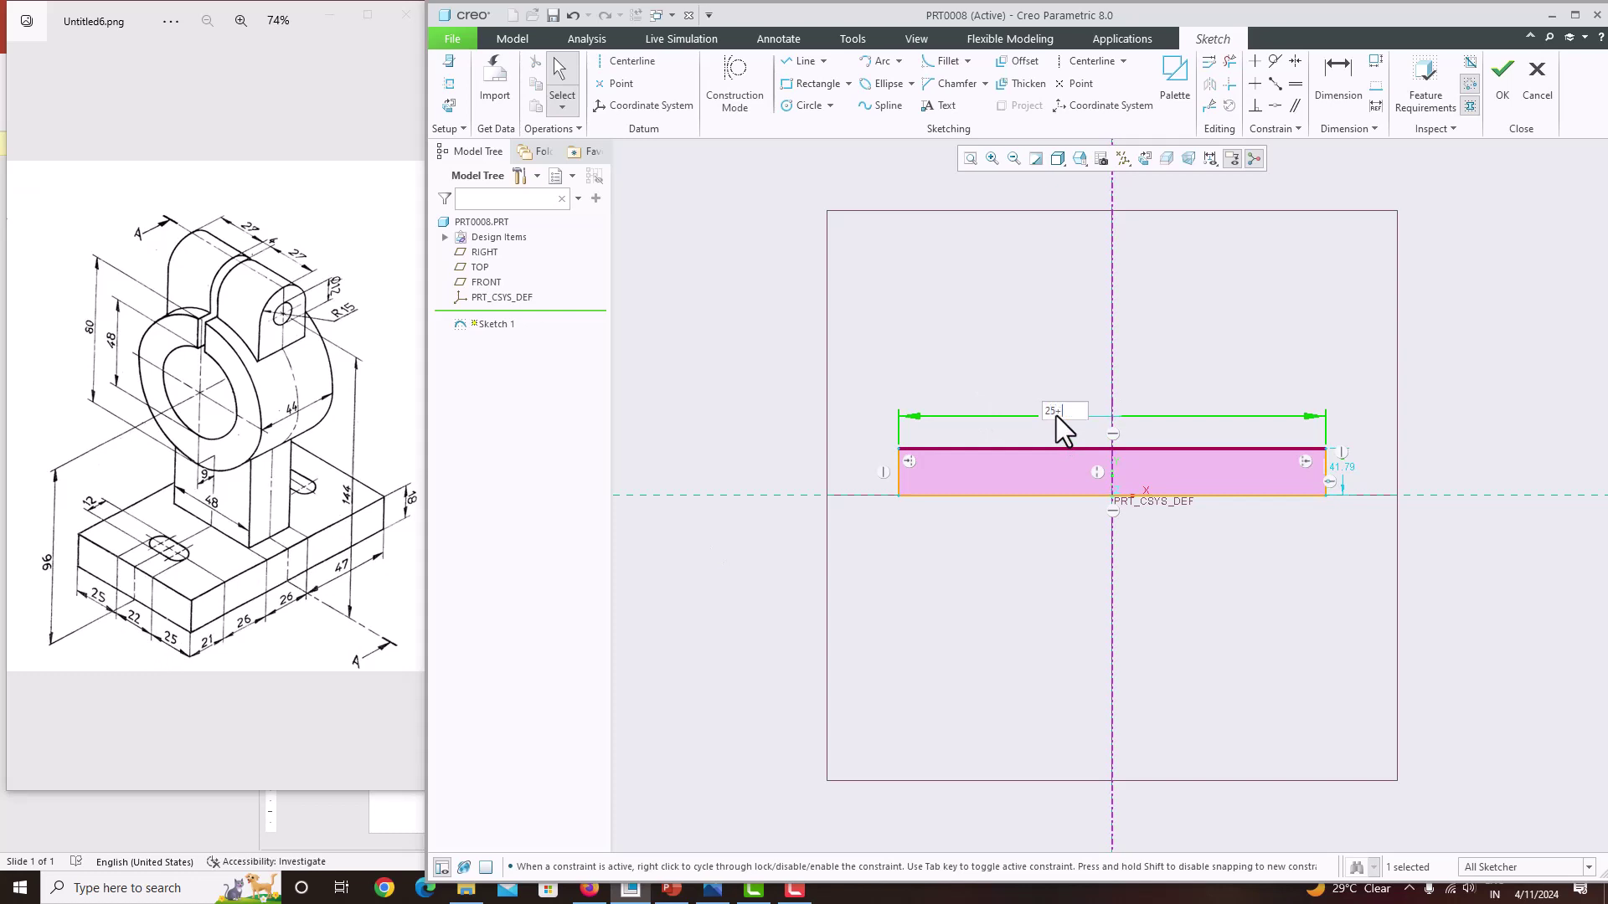
text(+22+25)
key(Return)
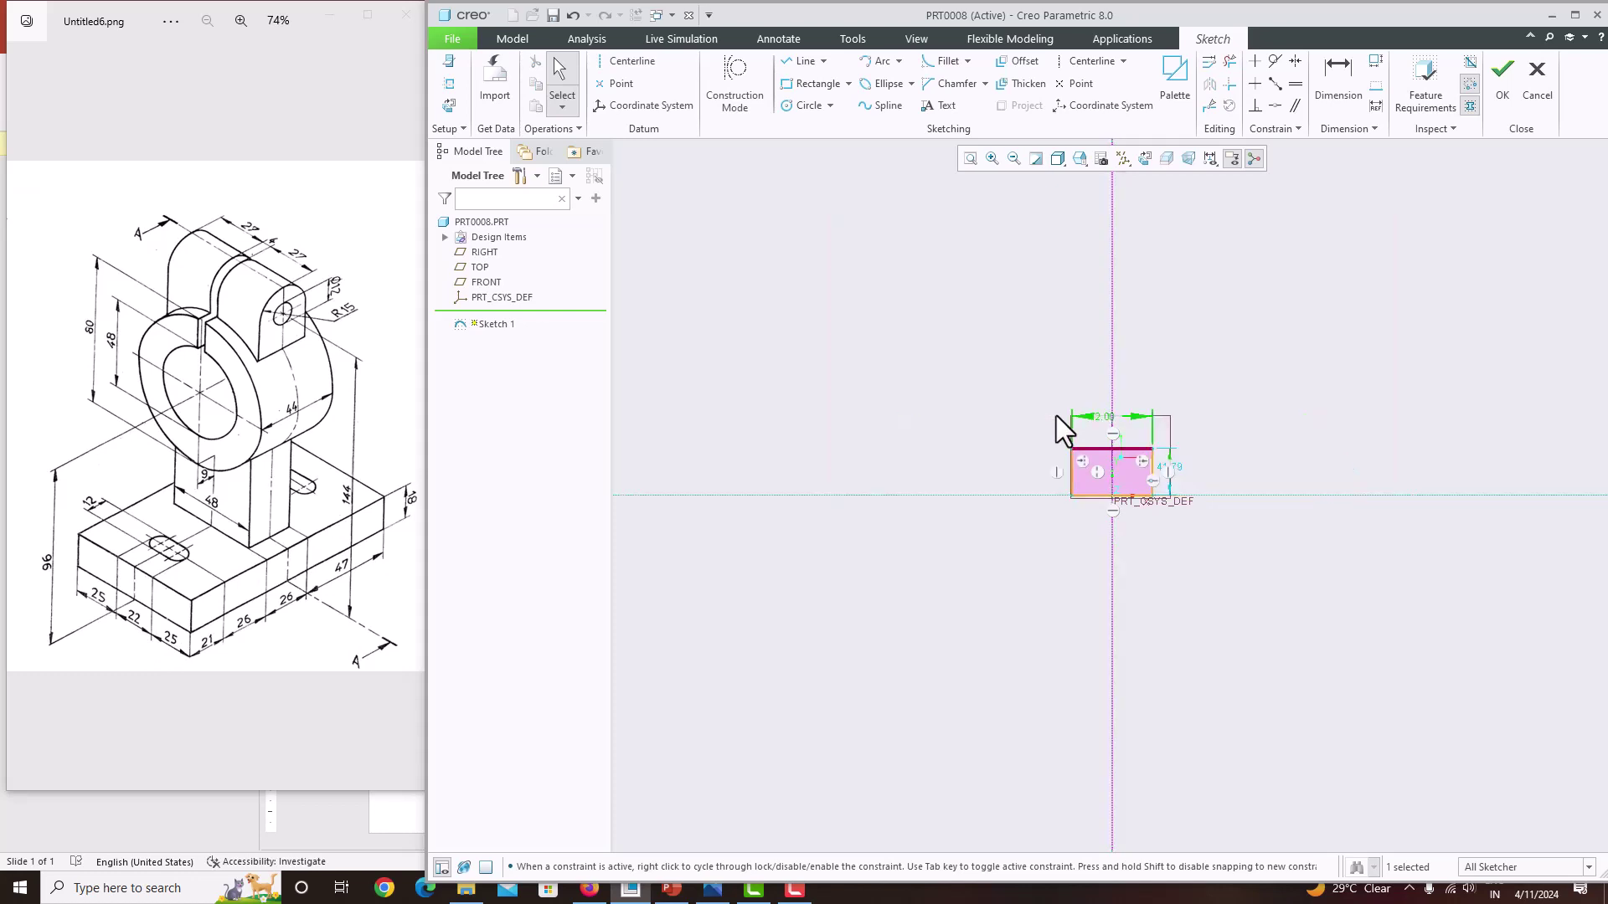
double_click(1181, 470)
key(Return)
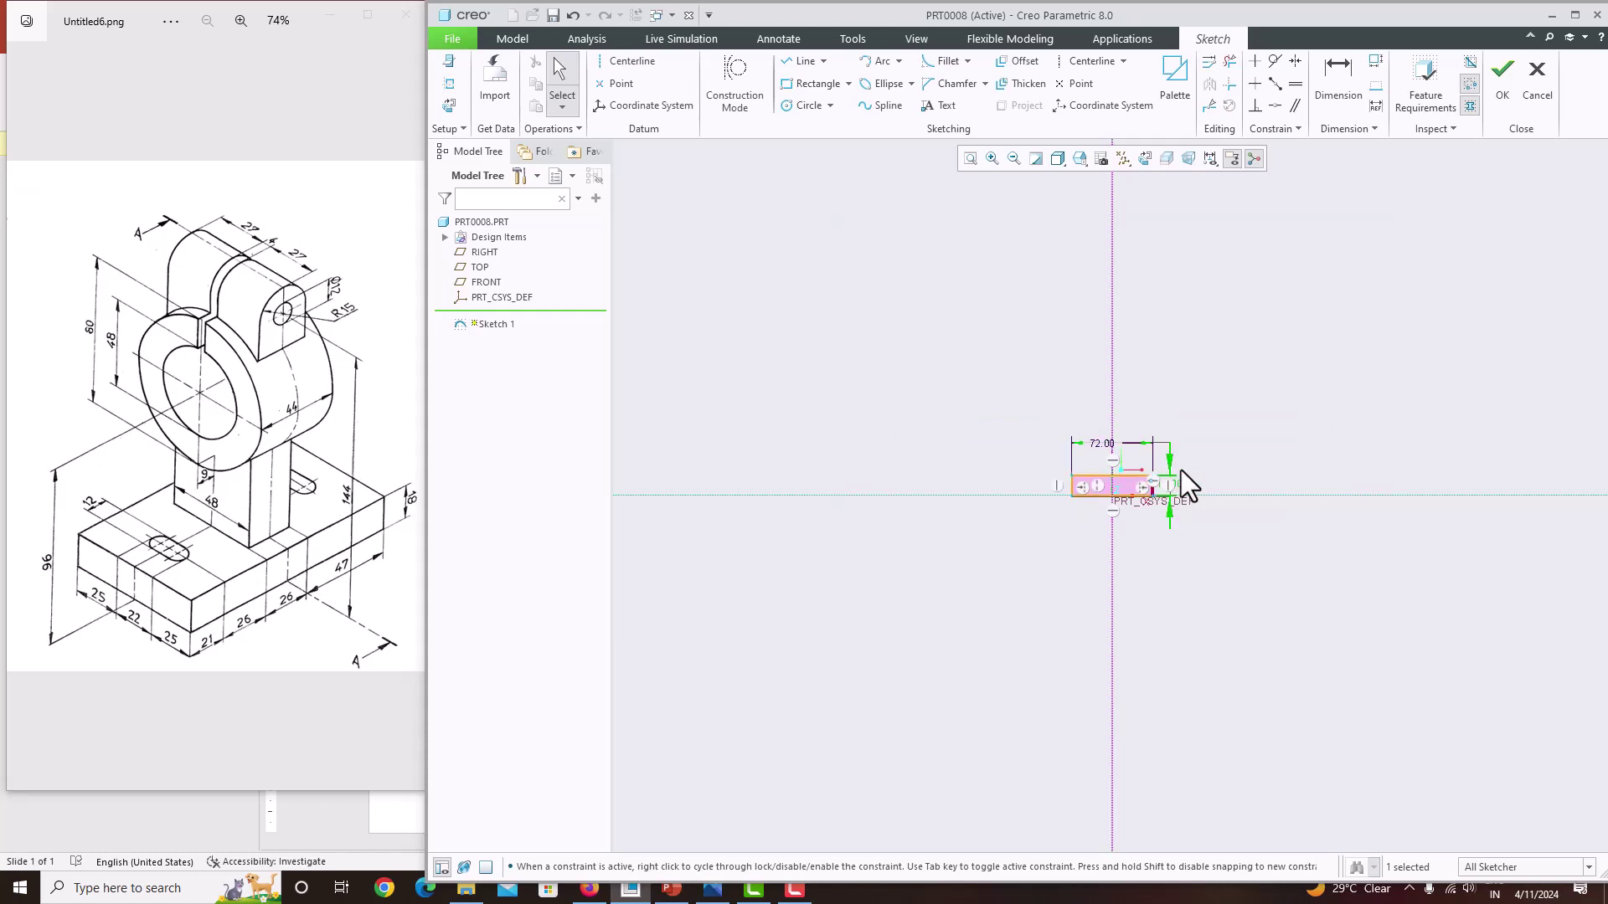
Fit the view, tidy the 72.00 and 18.00 dimensions, and accept the base sketch
click(977, 159)
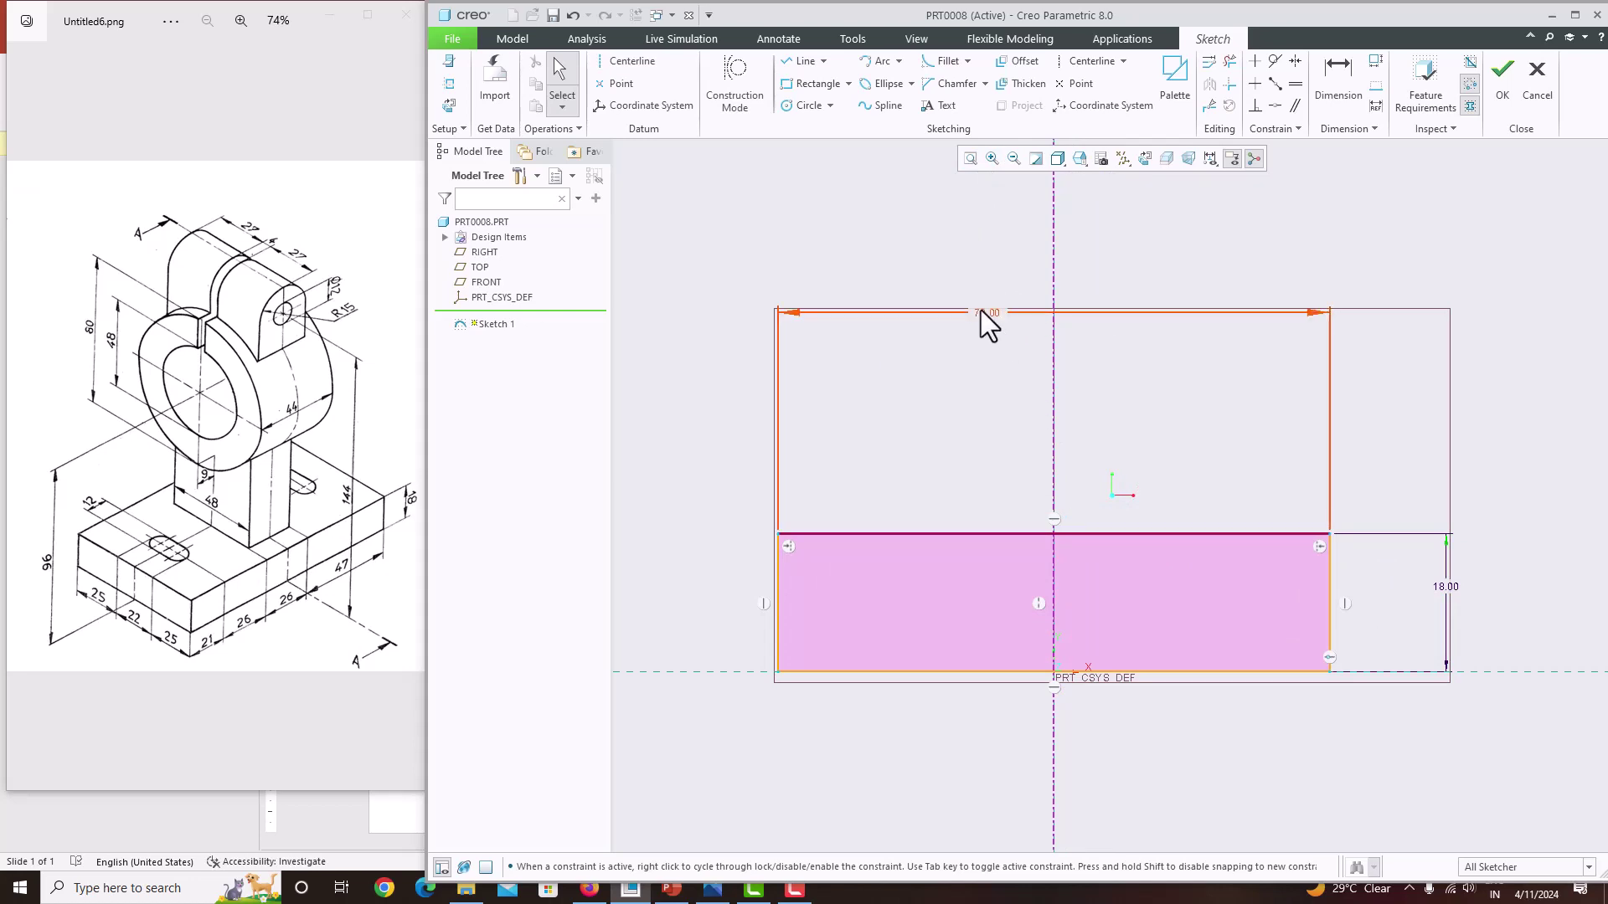
drag(981, 312, 1051, 496)
drag(1449, 584, 1369, 595)
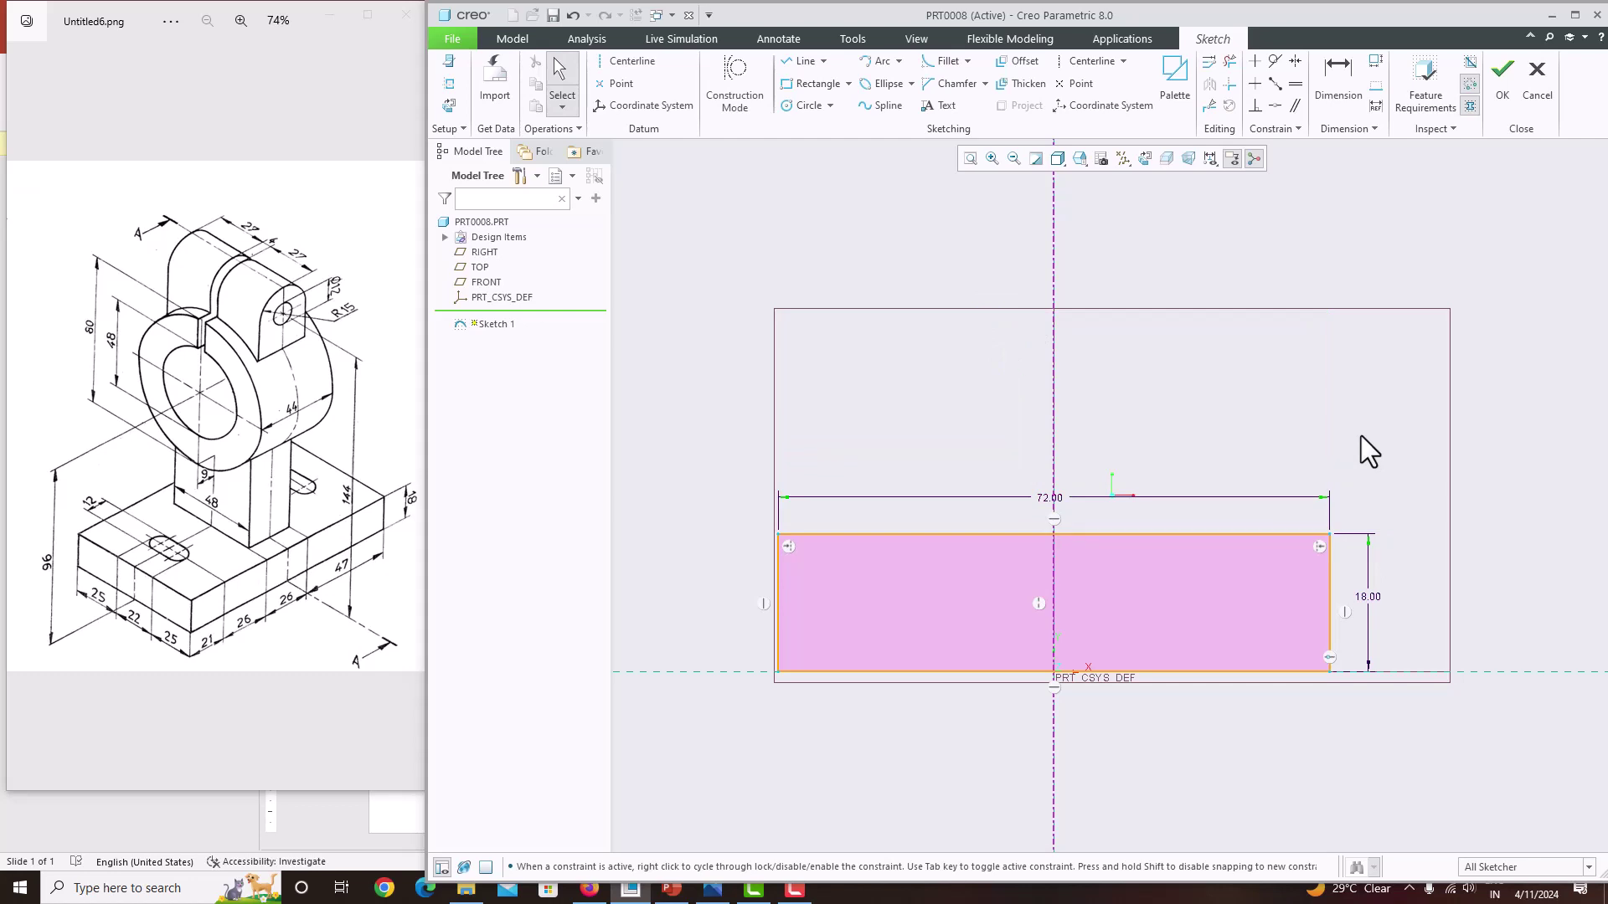
click(1501, 84)
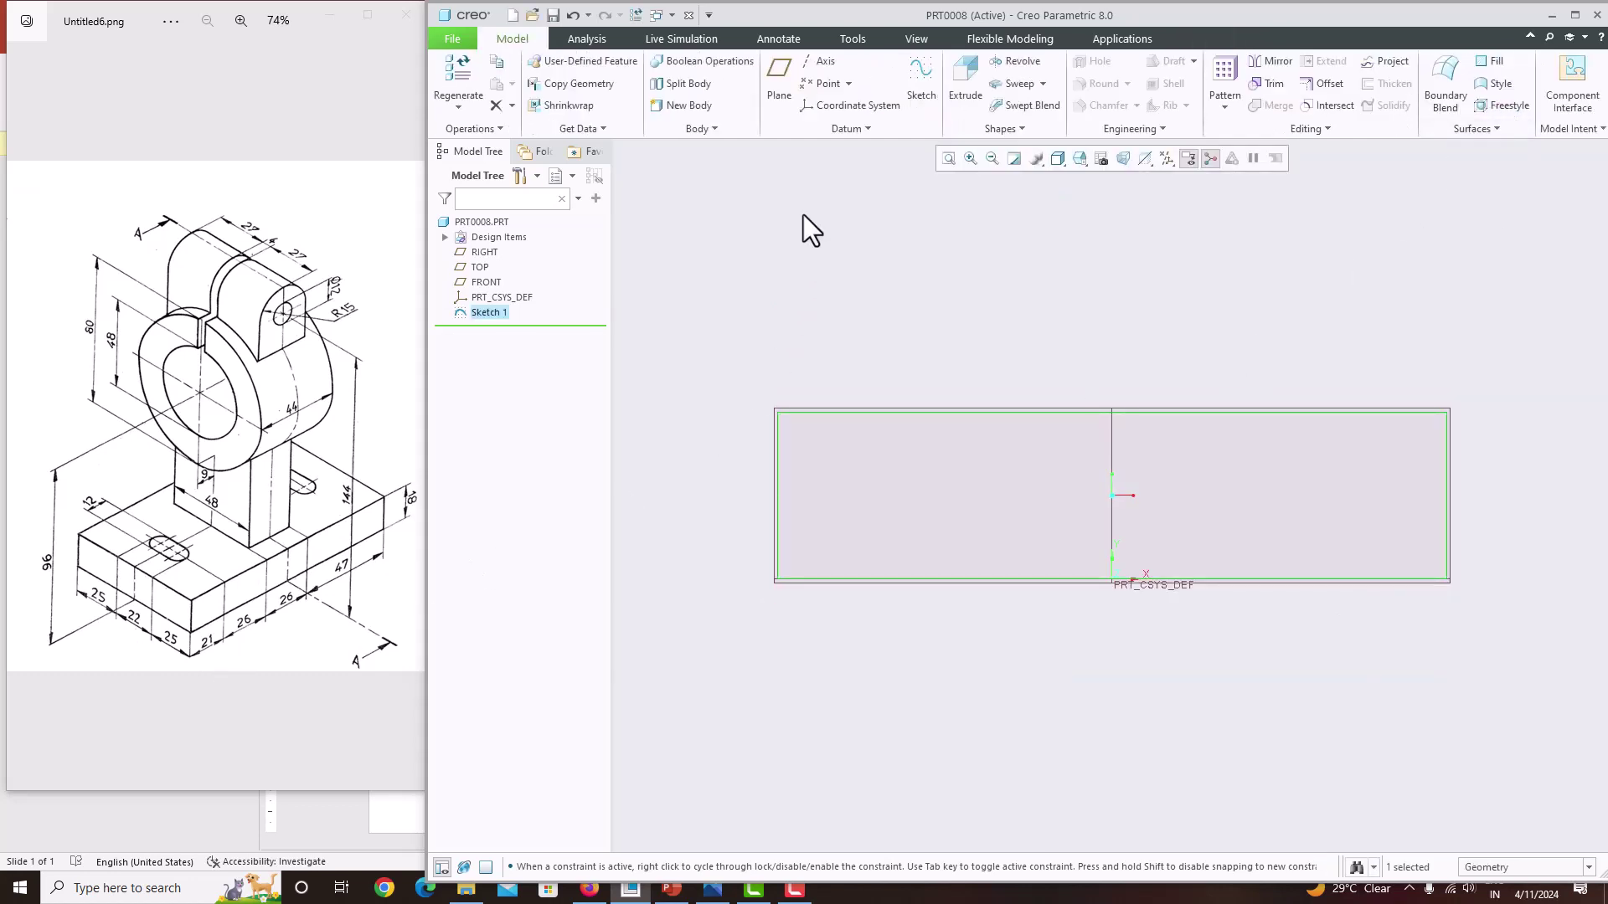
click(967, 82)
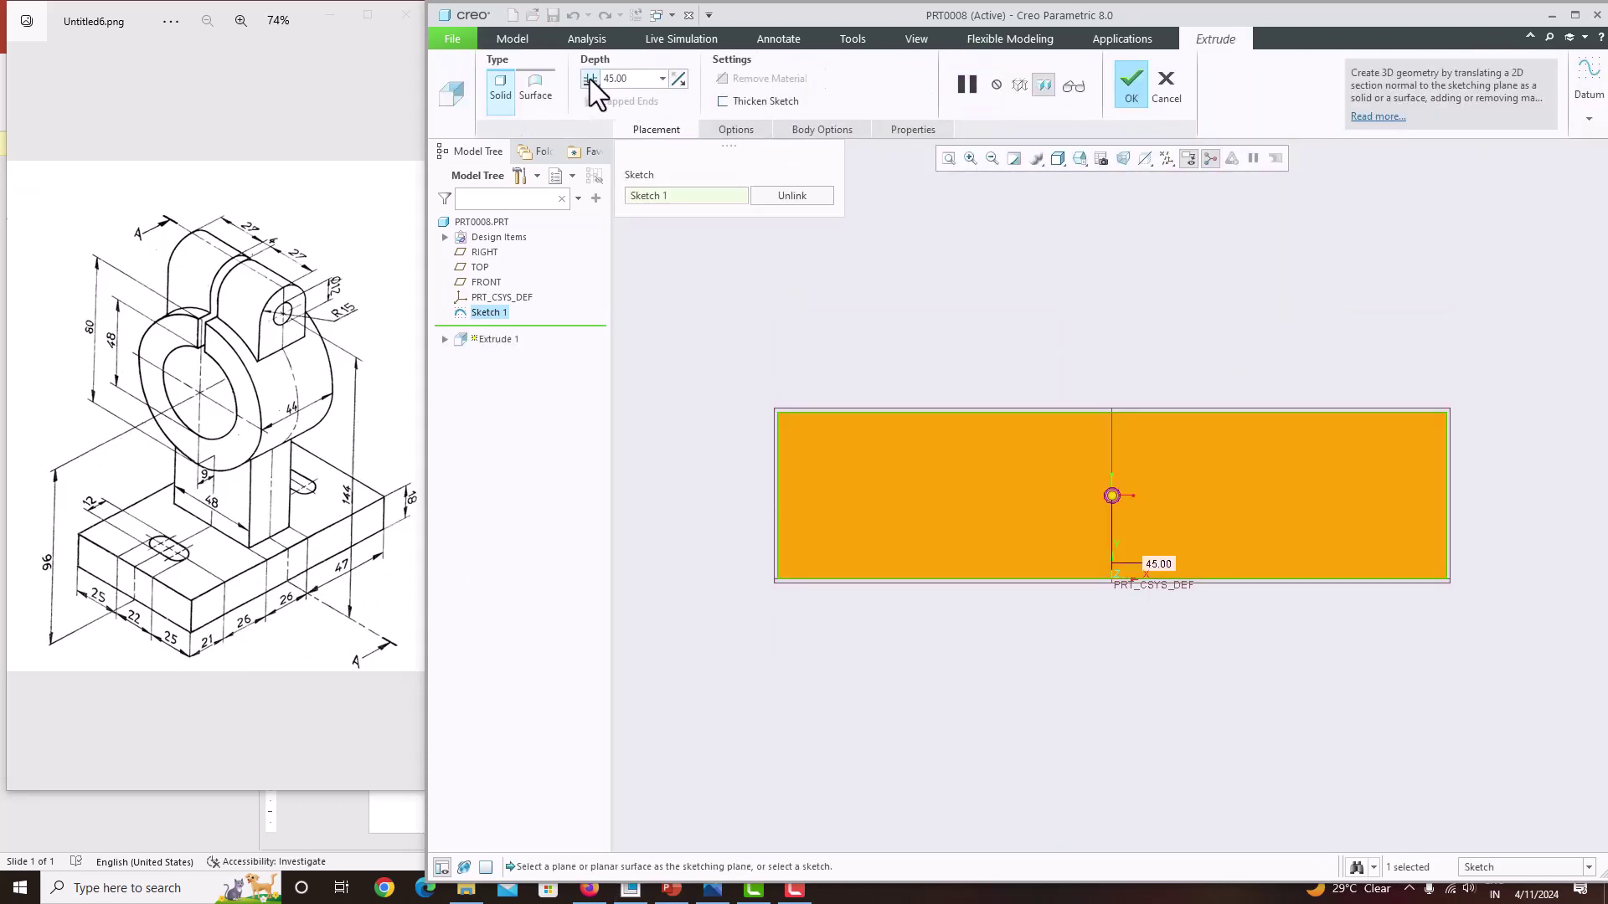
Extrude the base sketch to a depth of 120 entered as 21+26+26+47
middle_drag(886, 298, 1005, 423)
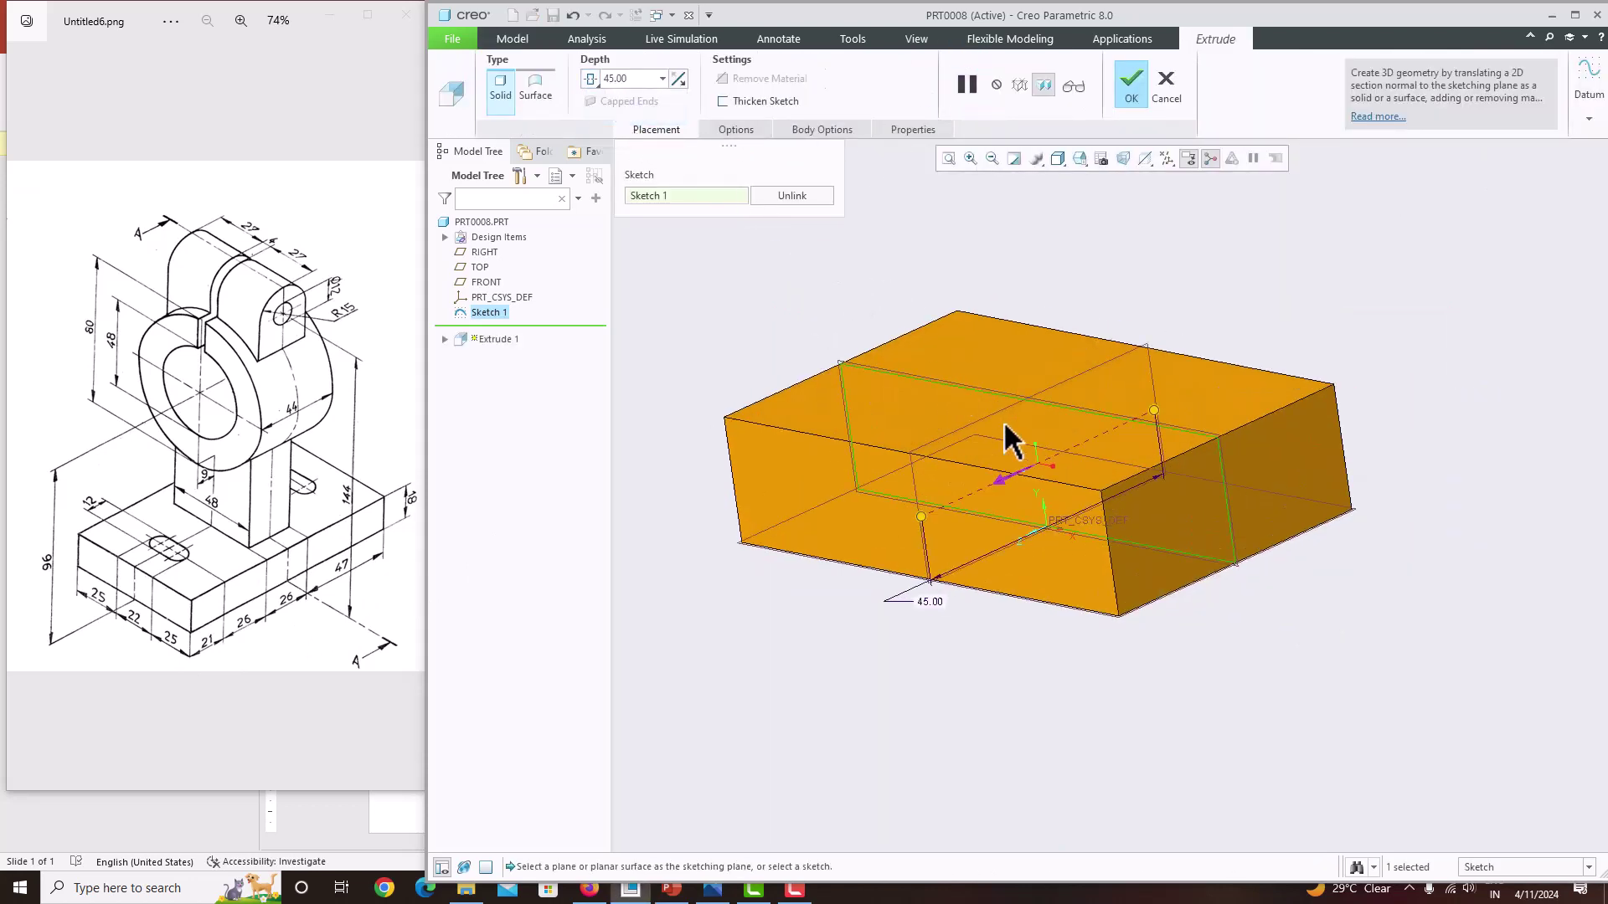
double_click(634, 80)
text(21+26+2)
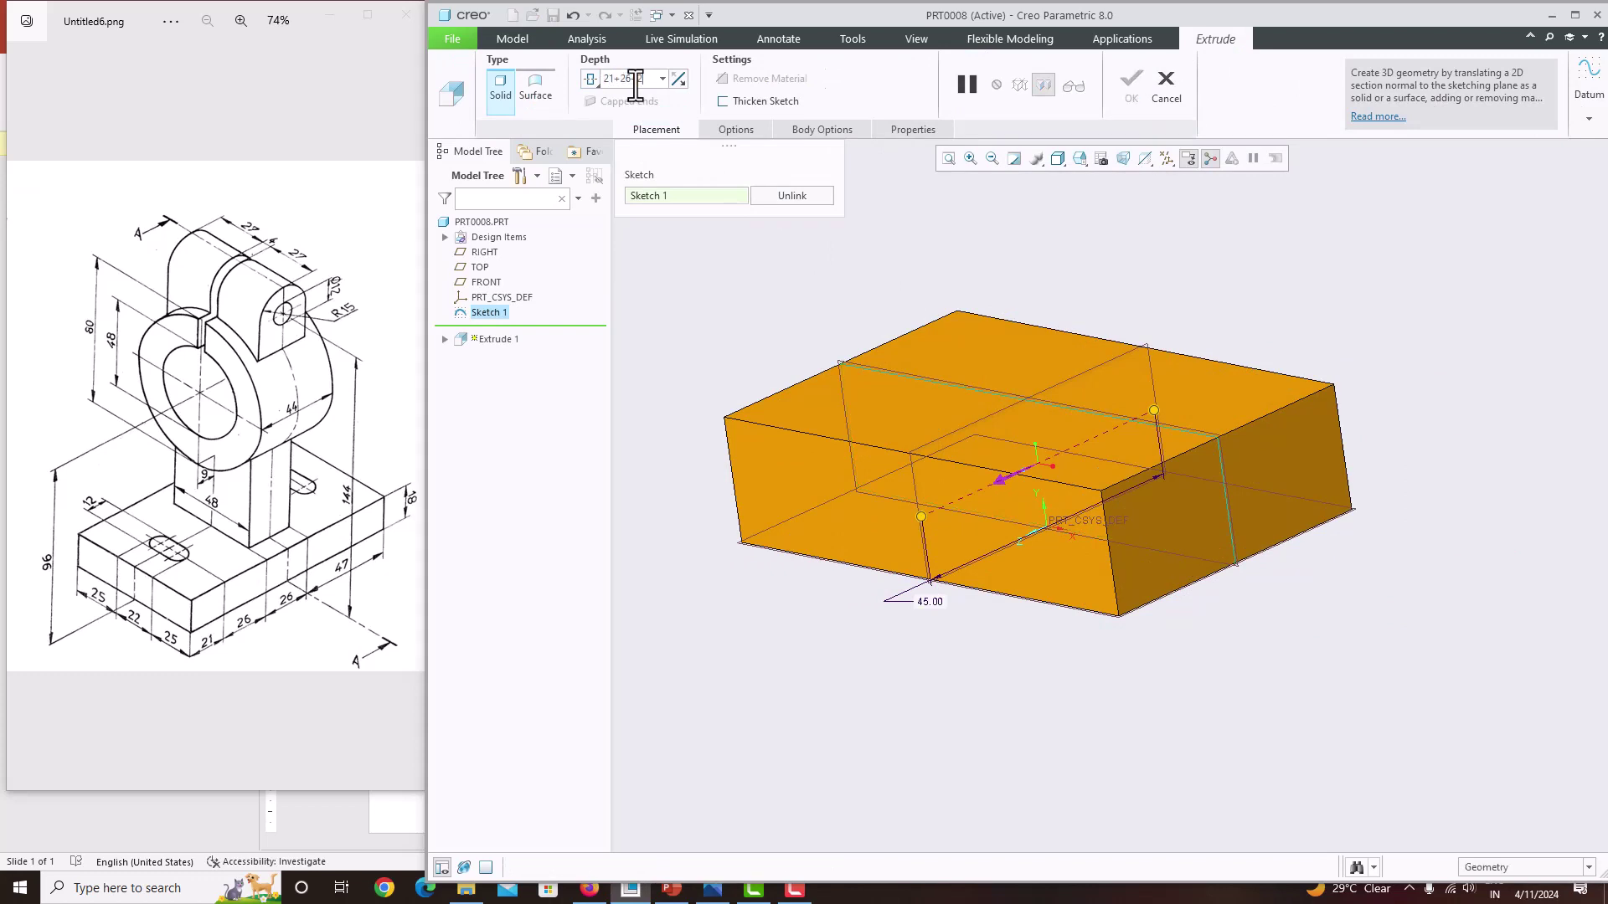
text(6+47)
key(Return)
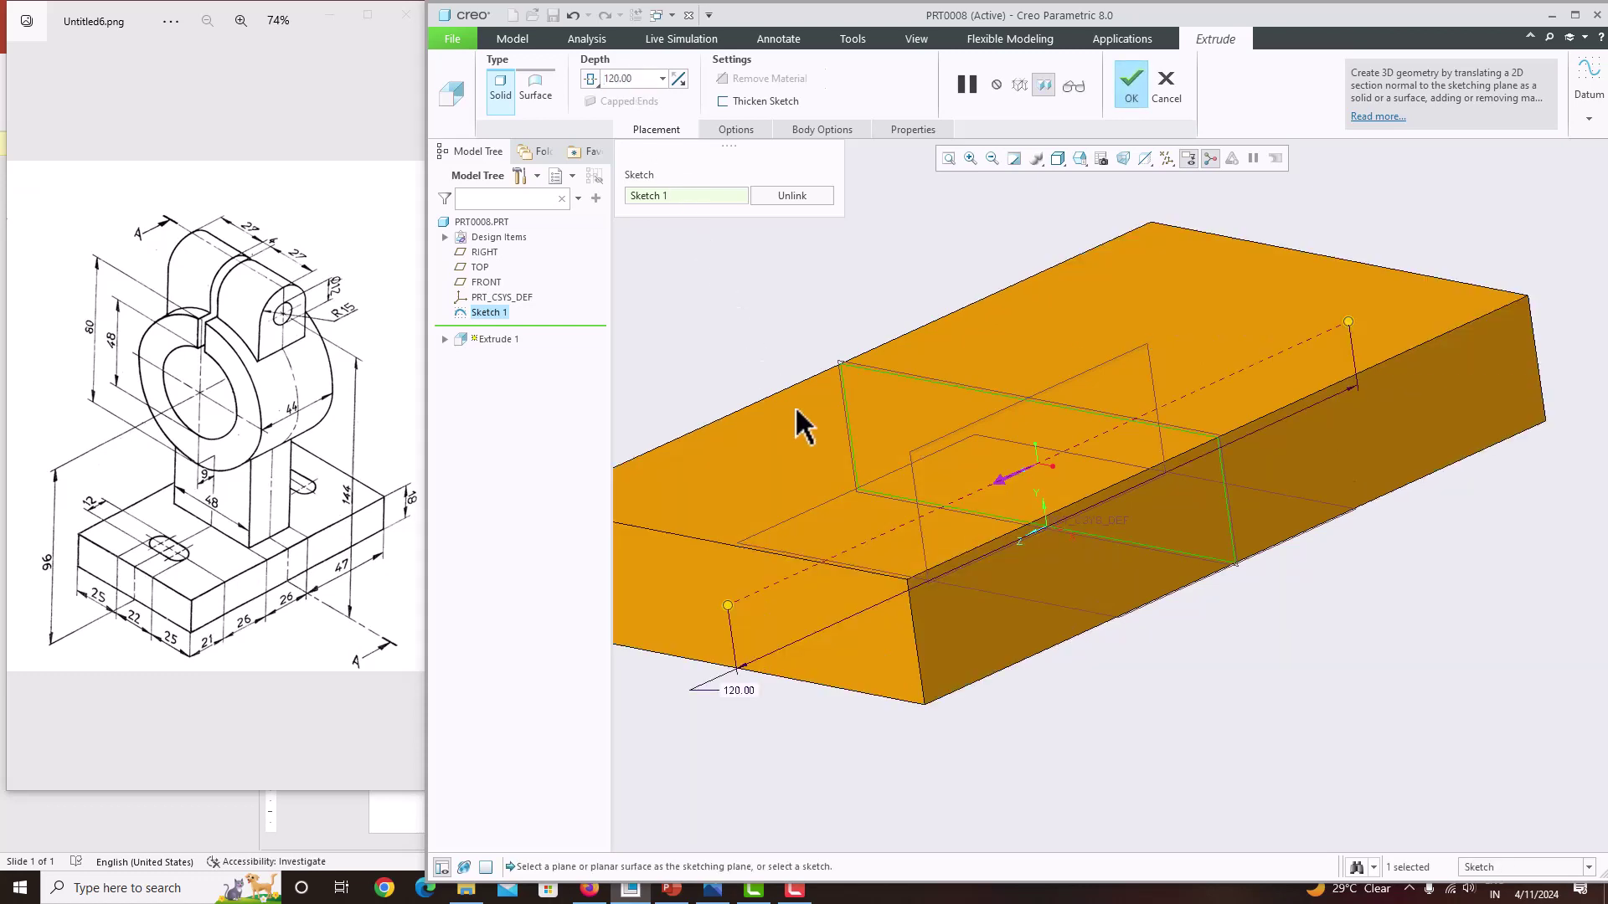
click(1131, 84)
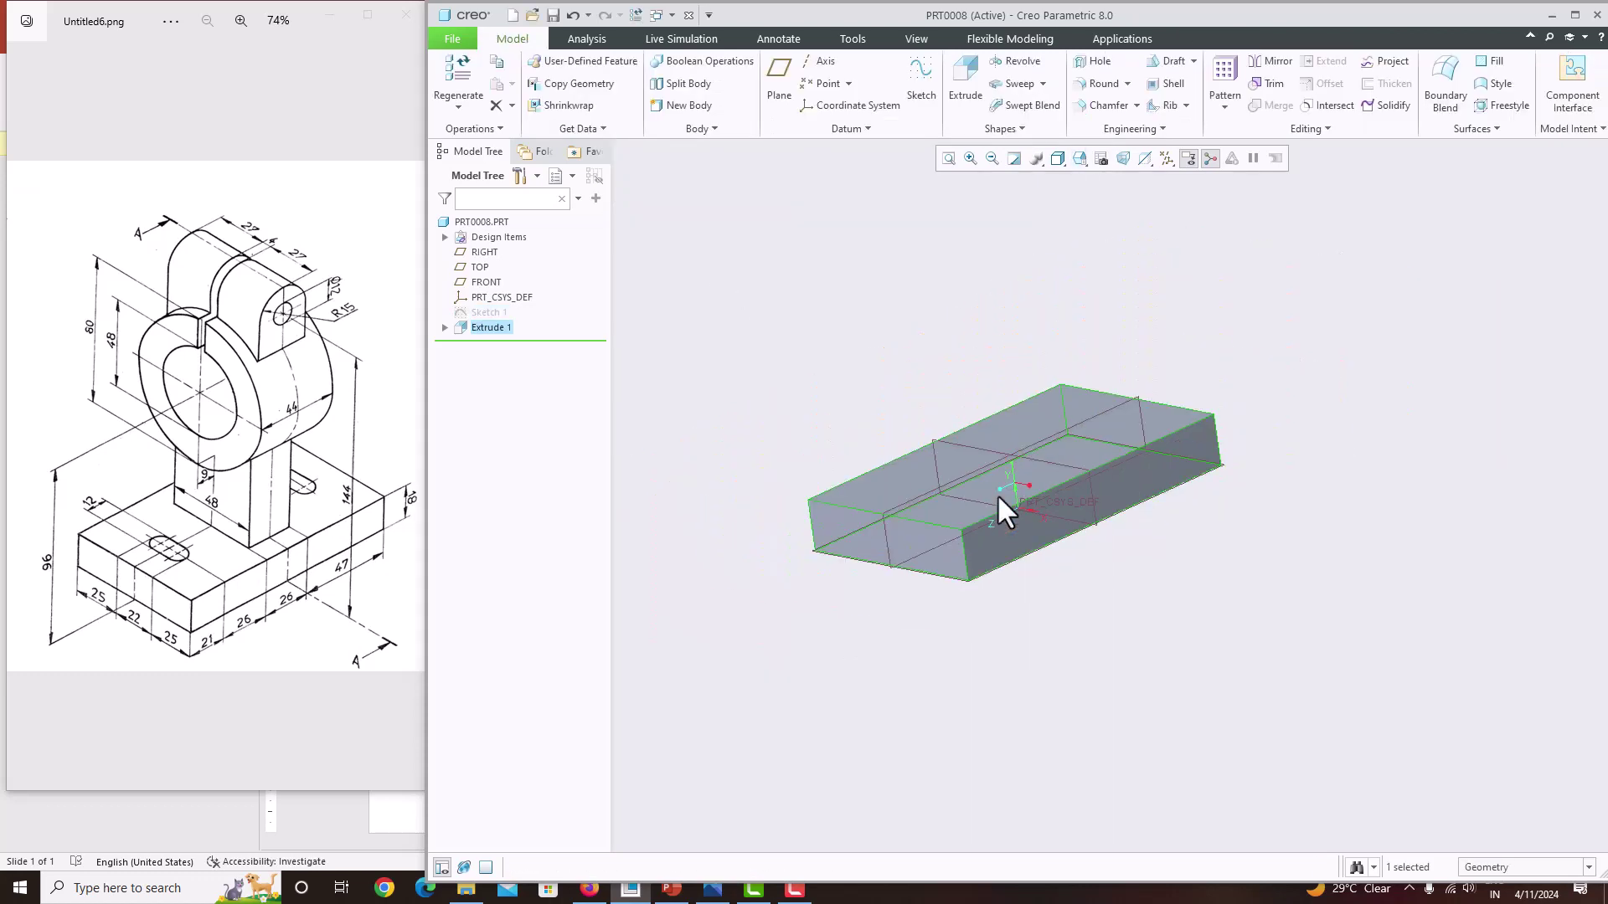
middle_drag(998, 494, 1043, 482)
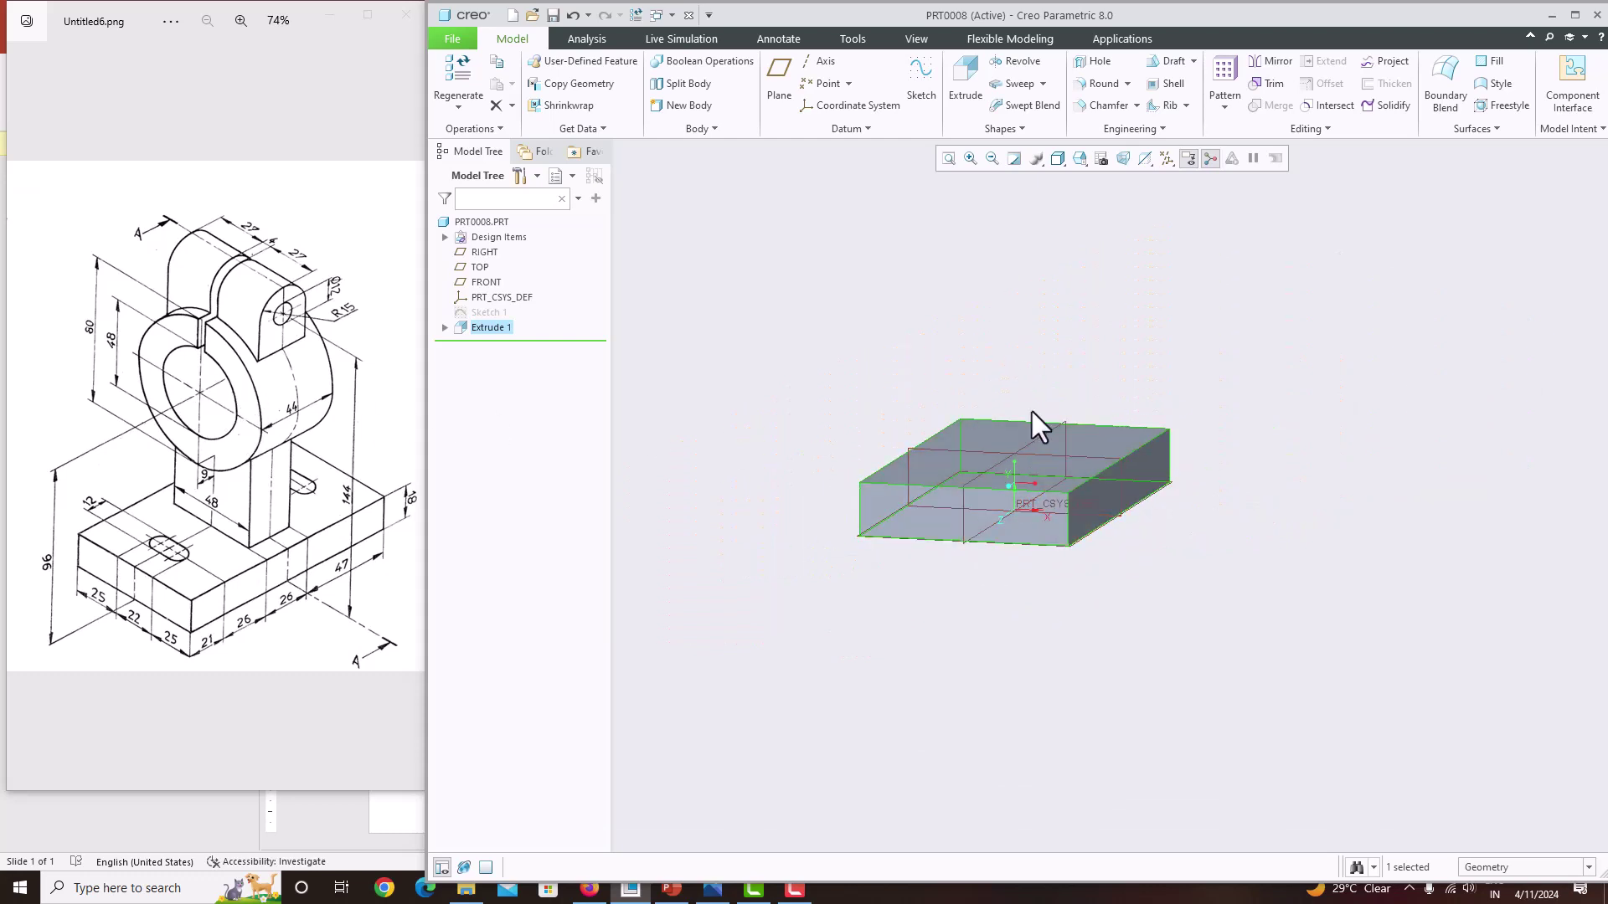
click(1032, 451)
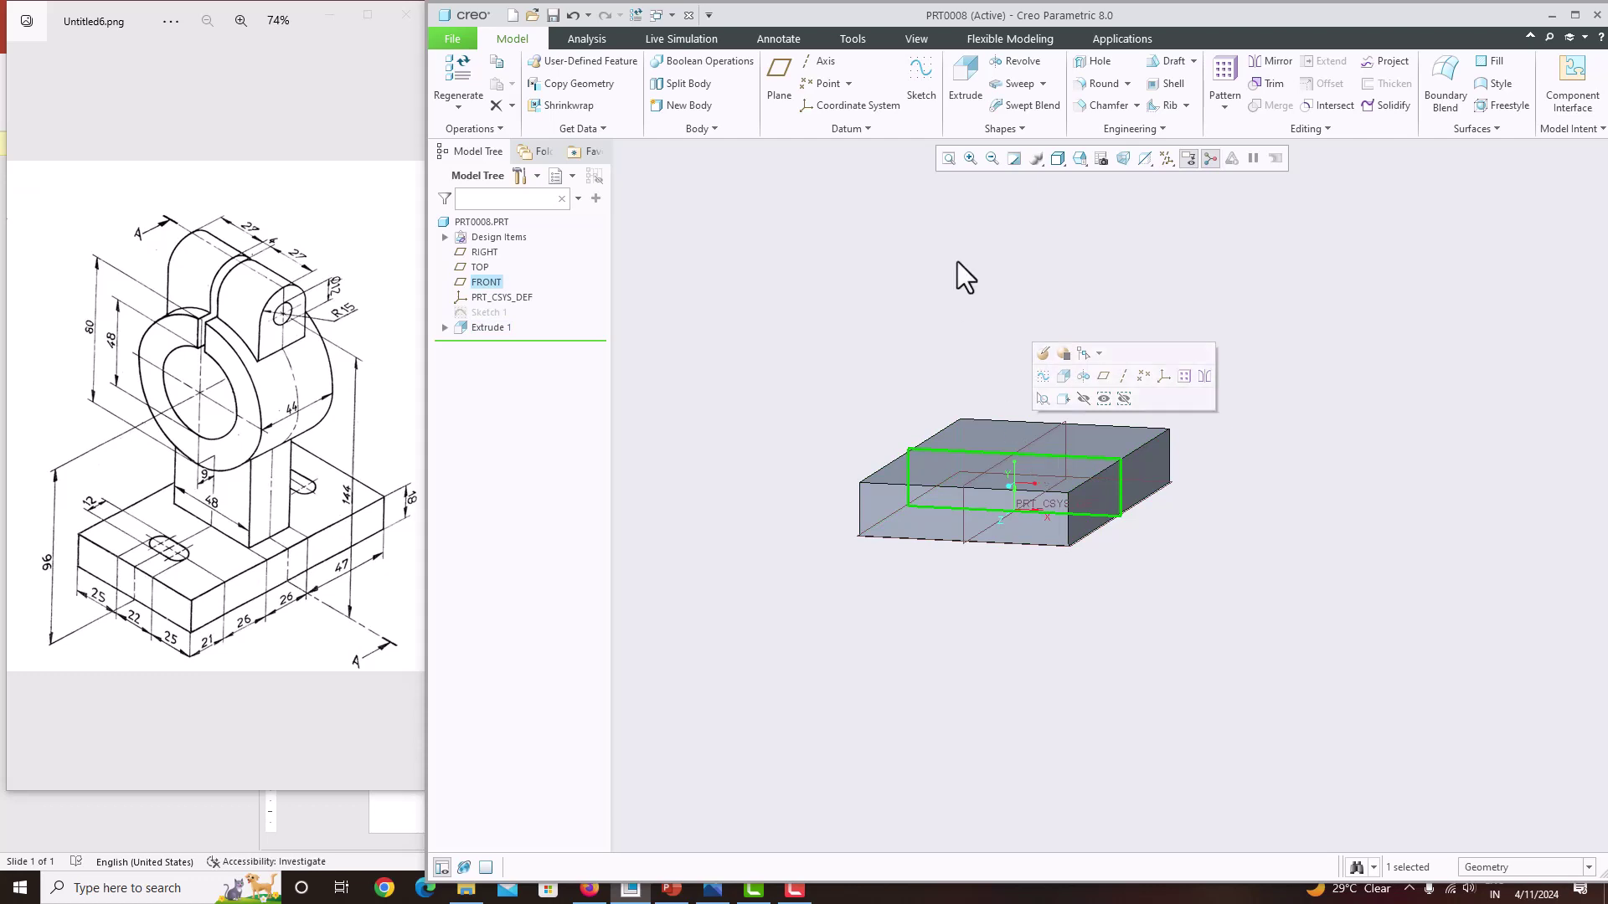
Start a sketch on FRONT and draw a circle centred on the vertical centreline
click(921, 116)
click(1141, 161)
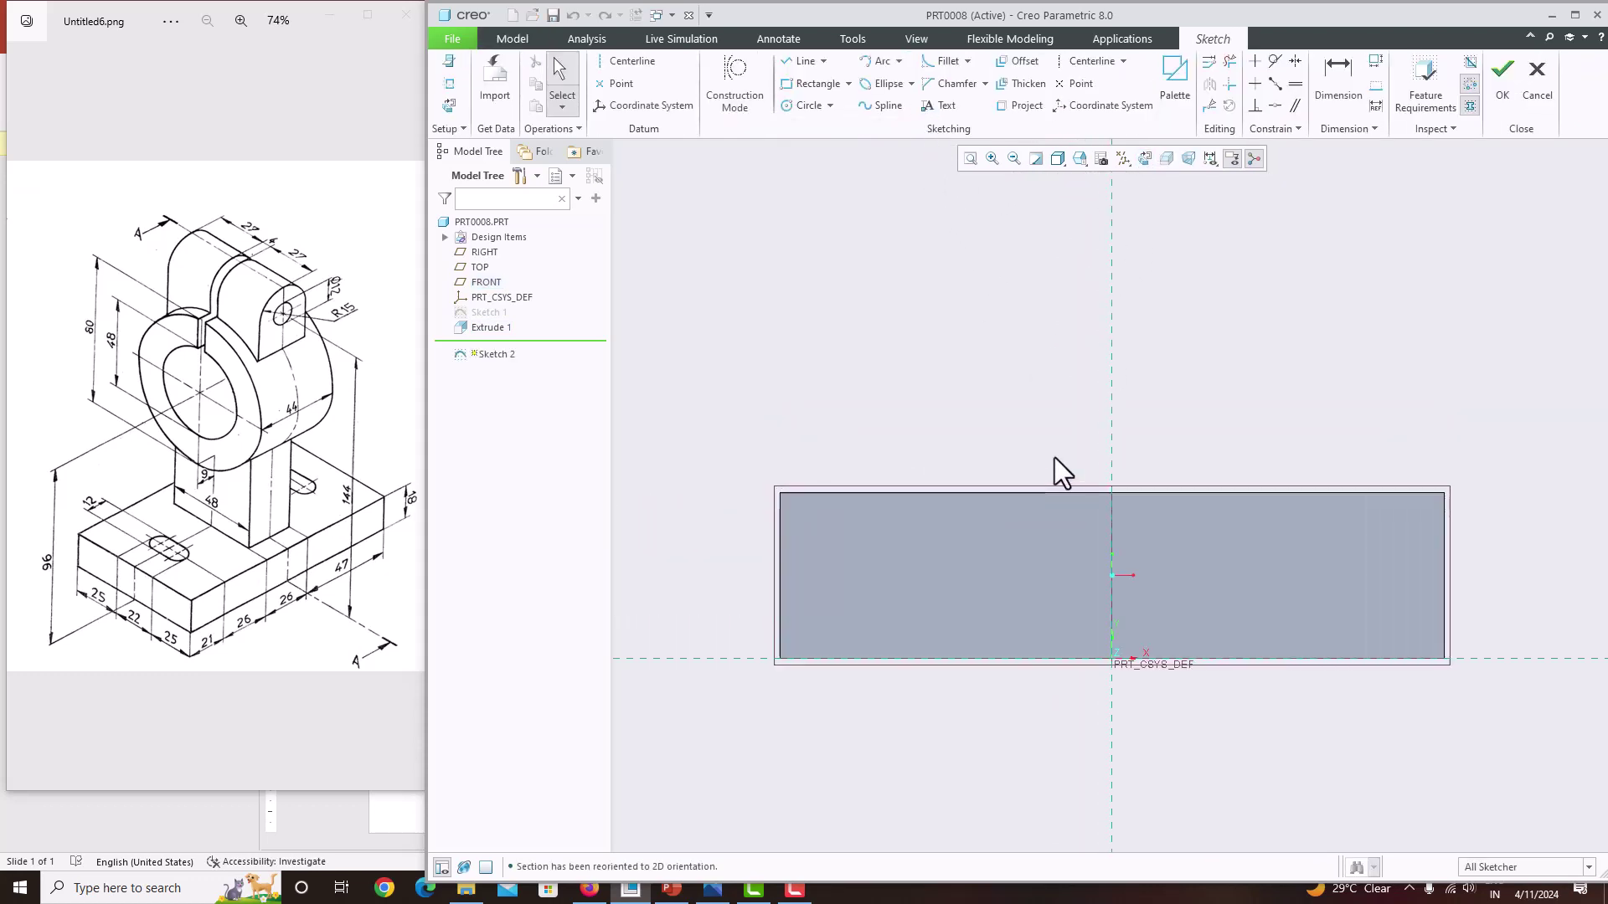
scroll(1063, 468, down, 5)
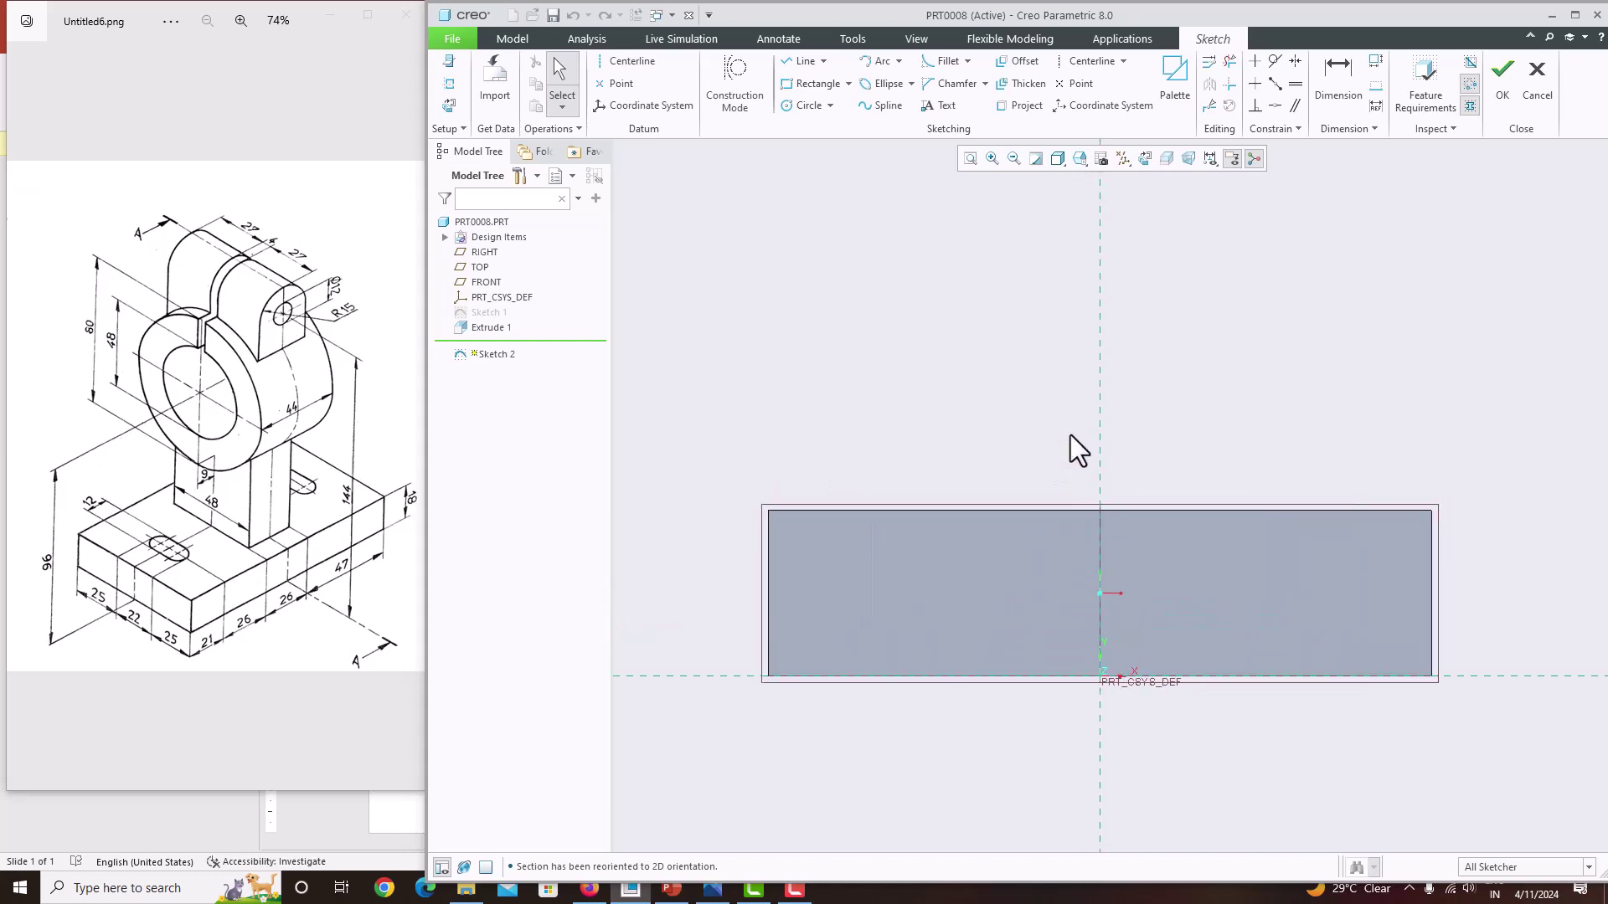
click(803, 104)
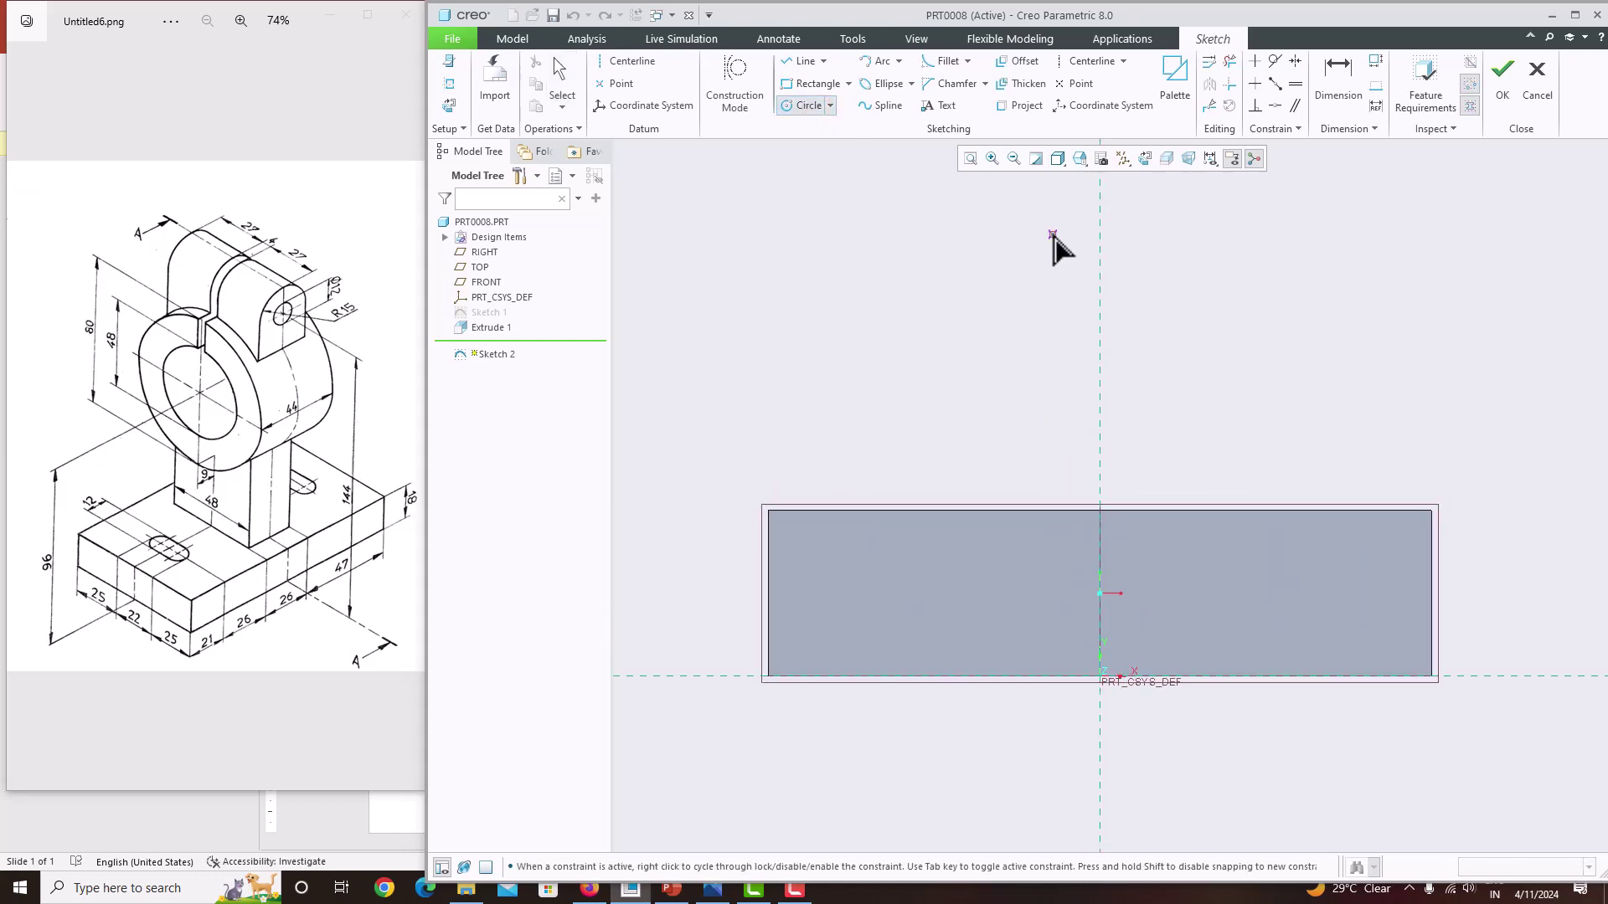
click(1100, 224)
click(997, 247)
middle_click(962, 370)
scroll(980, 436, up, 7)
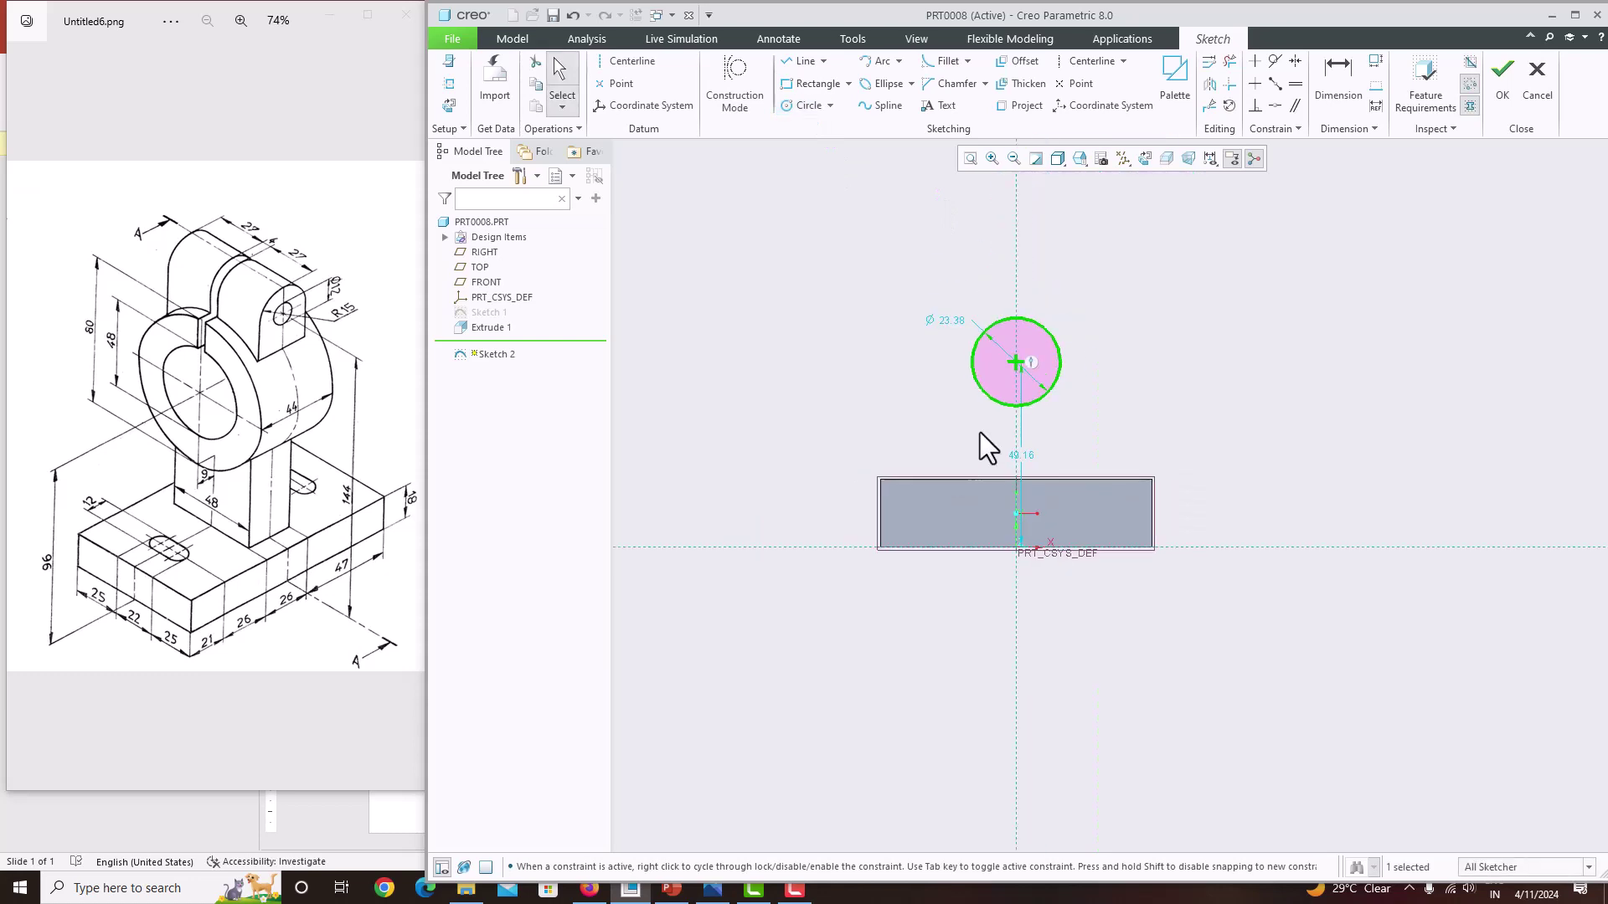
scroll(972, 410, down, 3)
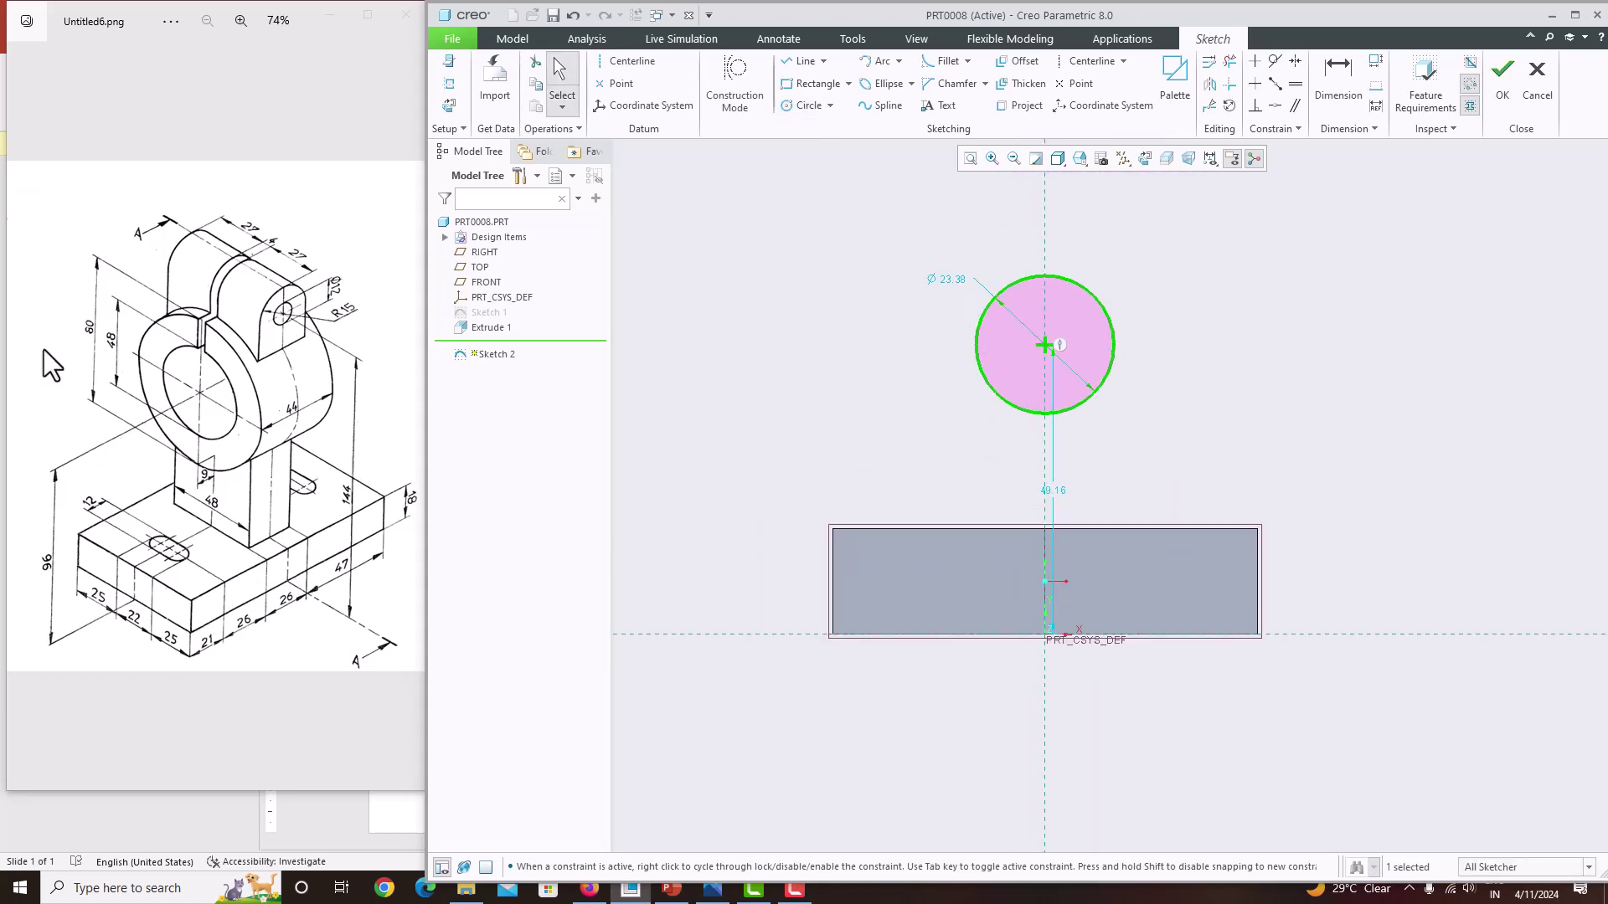
Set the circle diameter to 80 and its centre height to 96, then accept the sketch
double_click(940, 281)
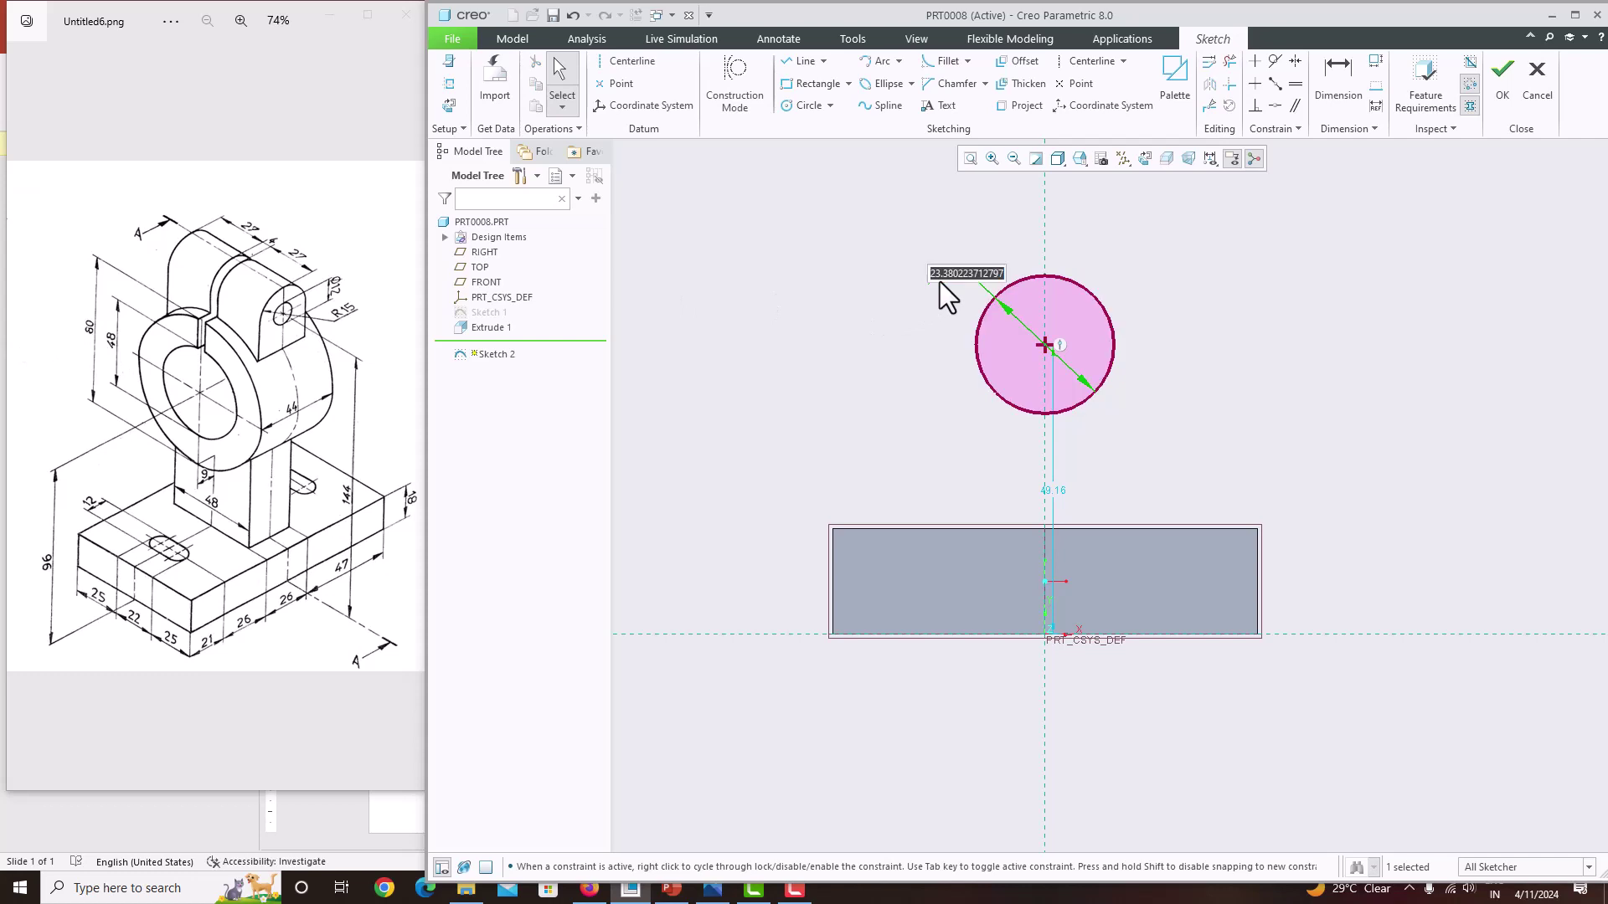
text(80)
key(Return)
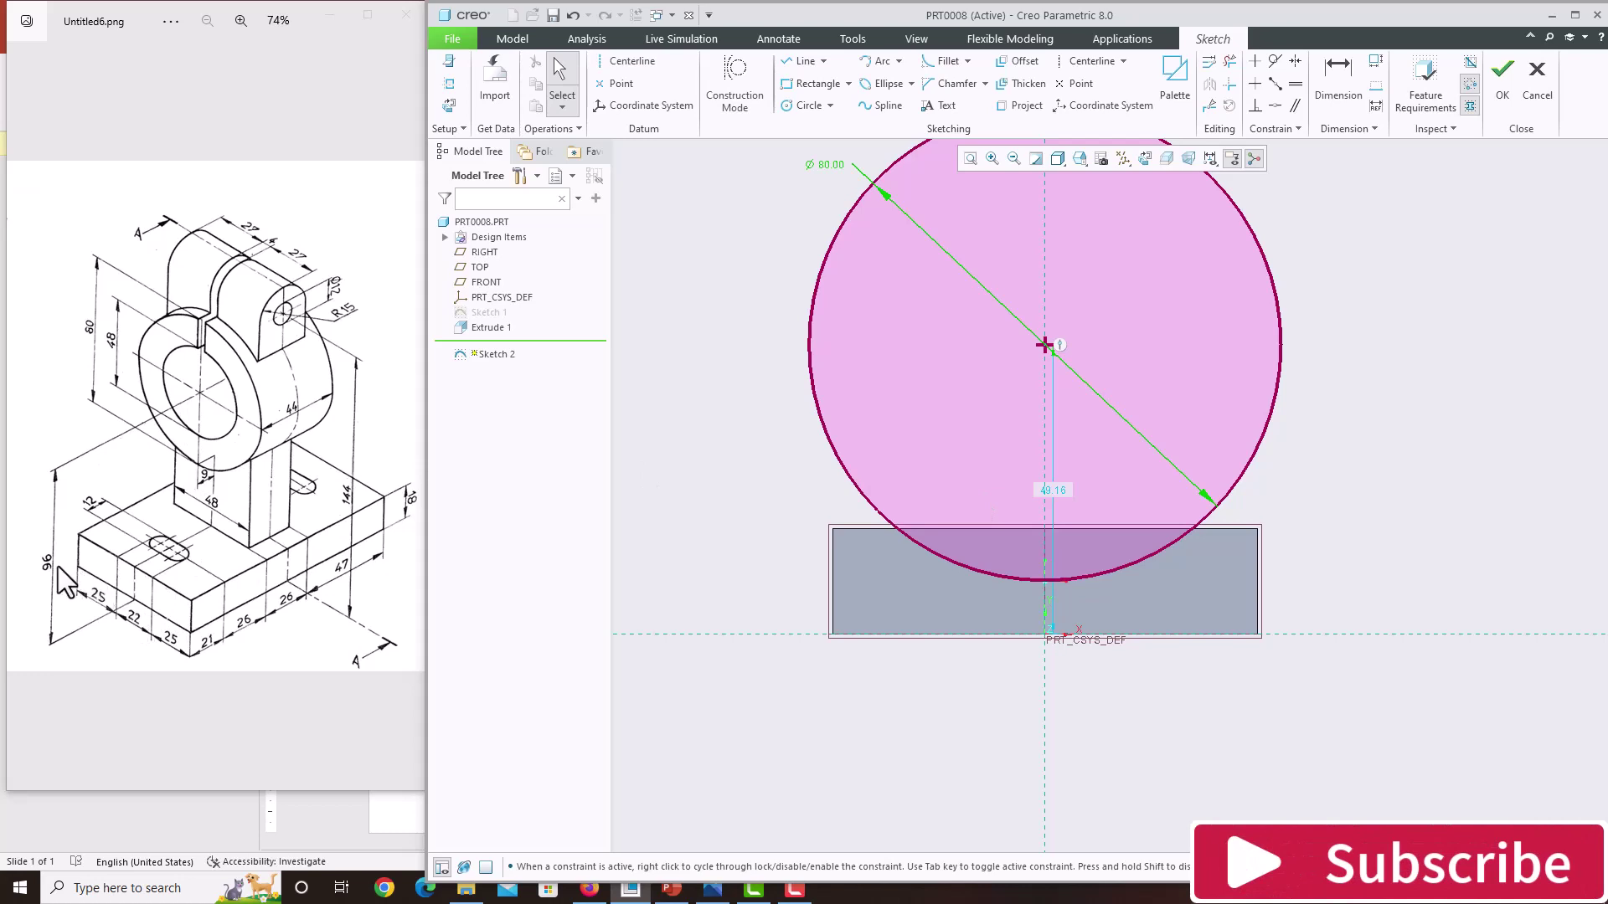
double_click(1053, 490)
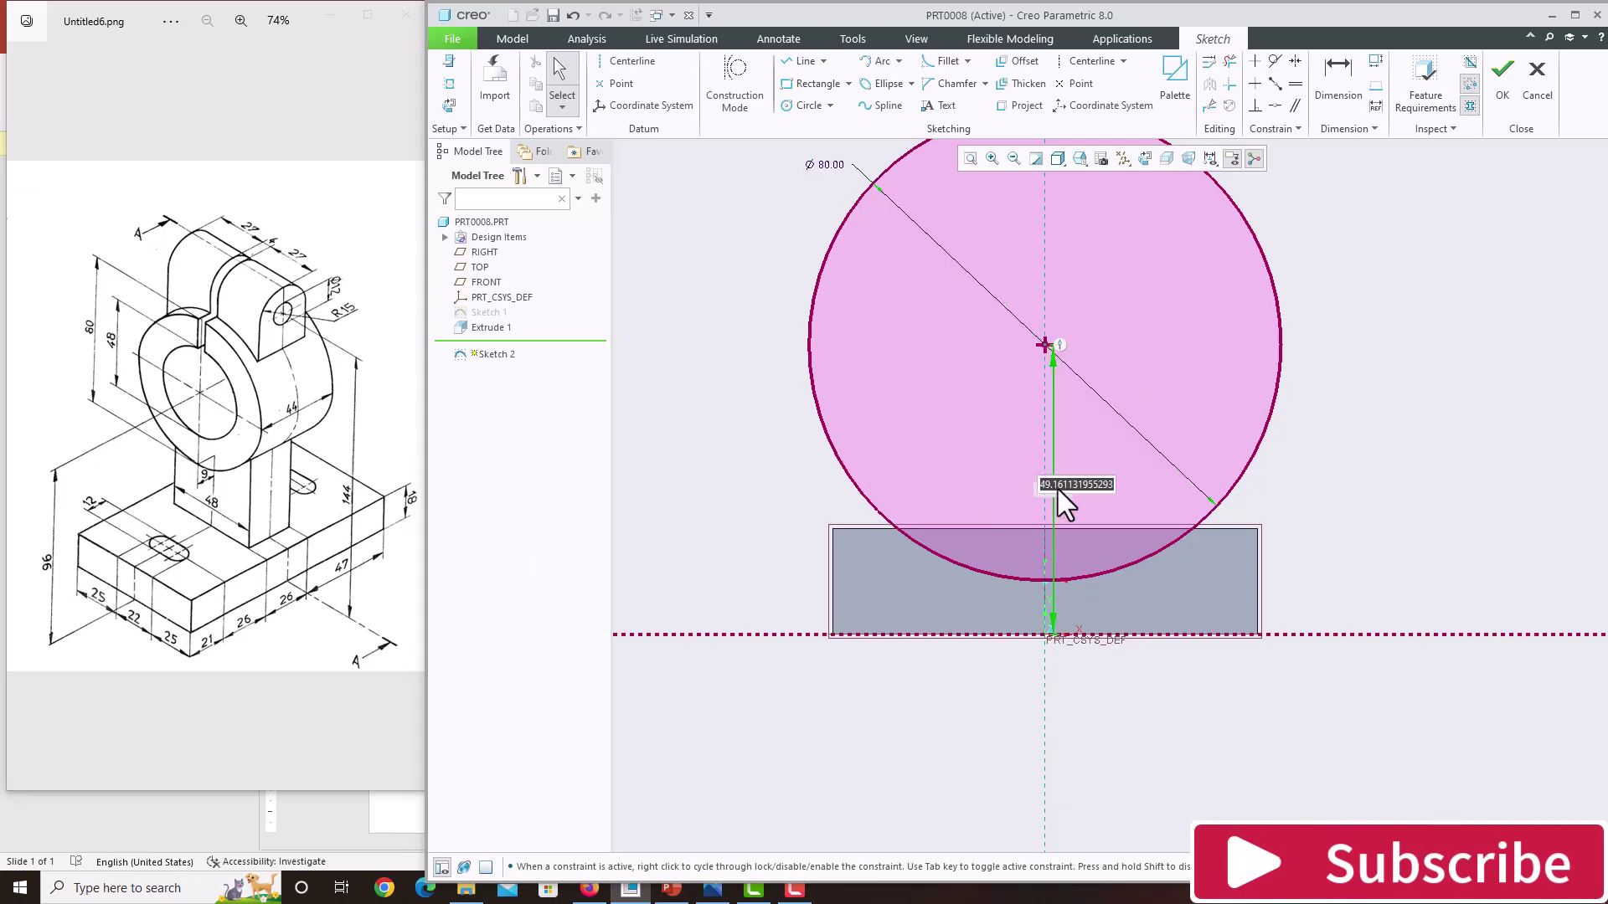
text(96)
key(Return)
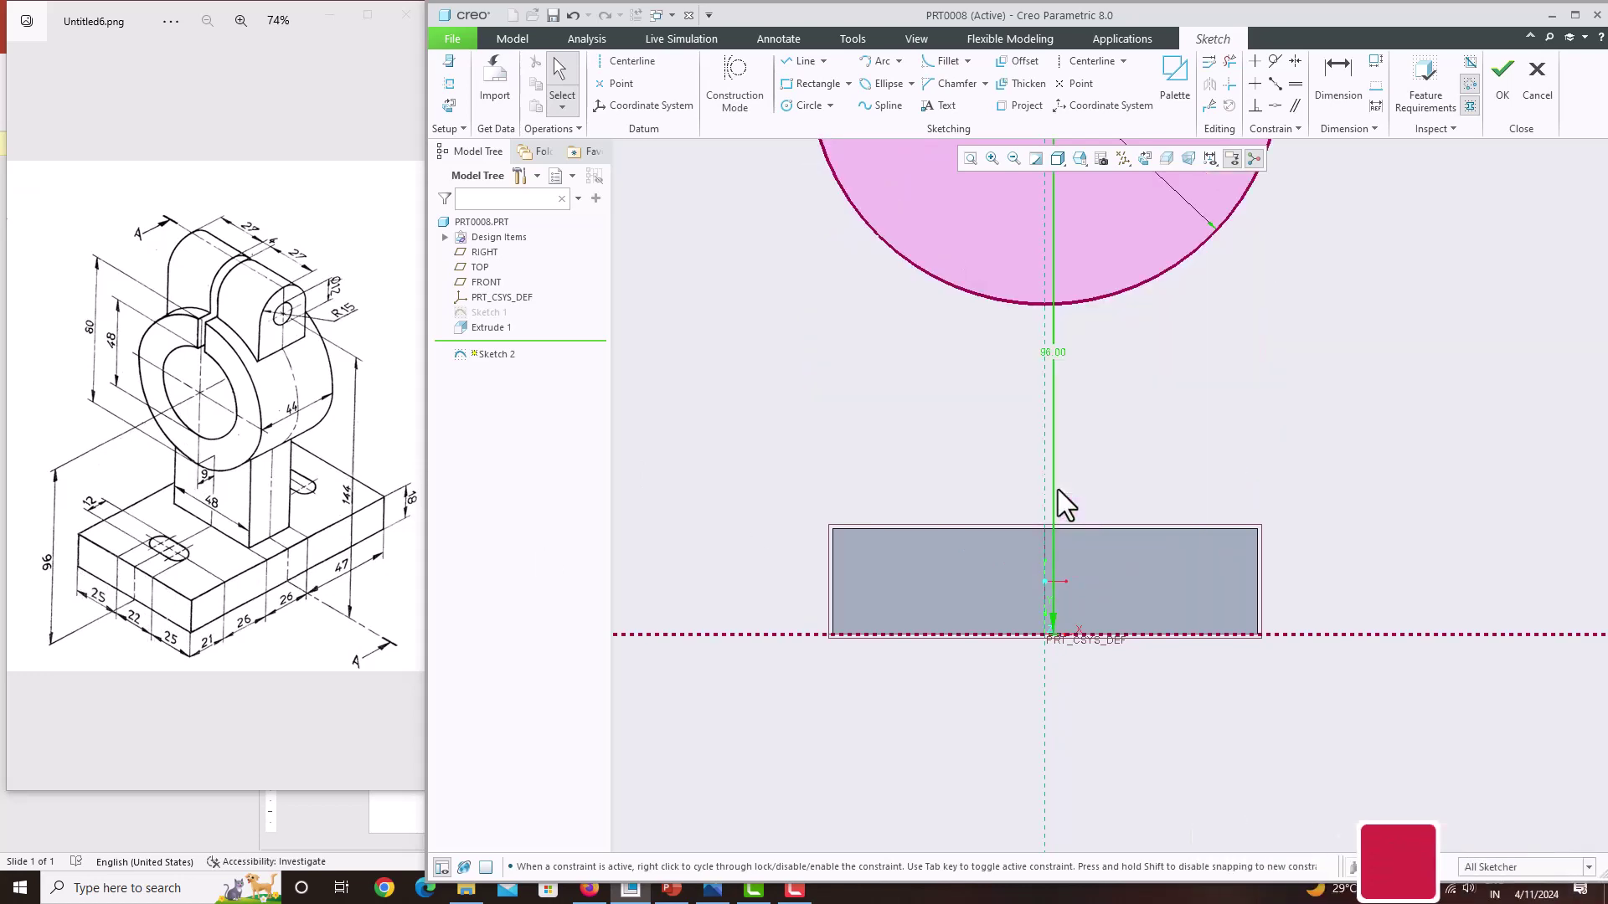
scroll(1058, 489, up, 4)
click(1289, 310)
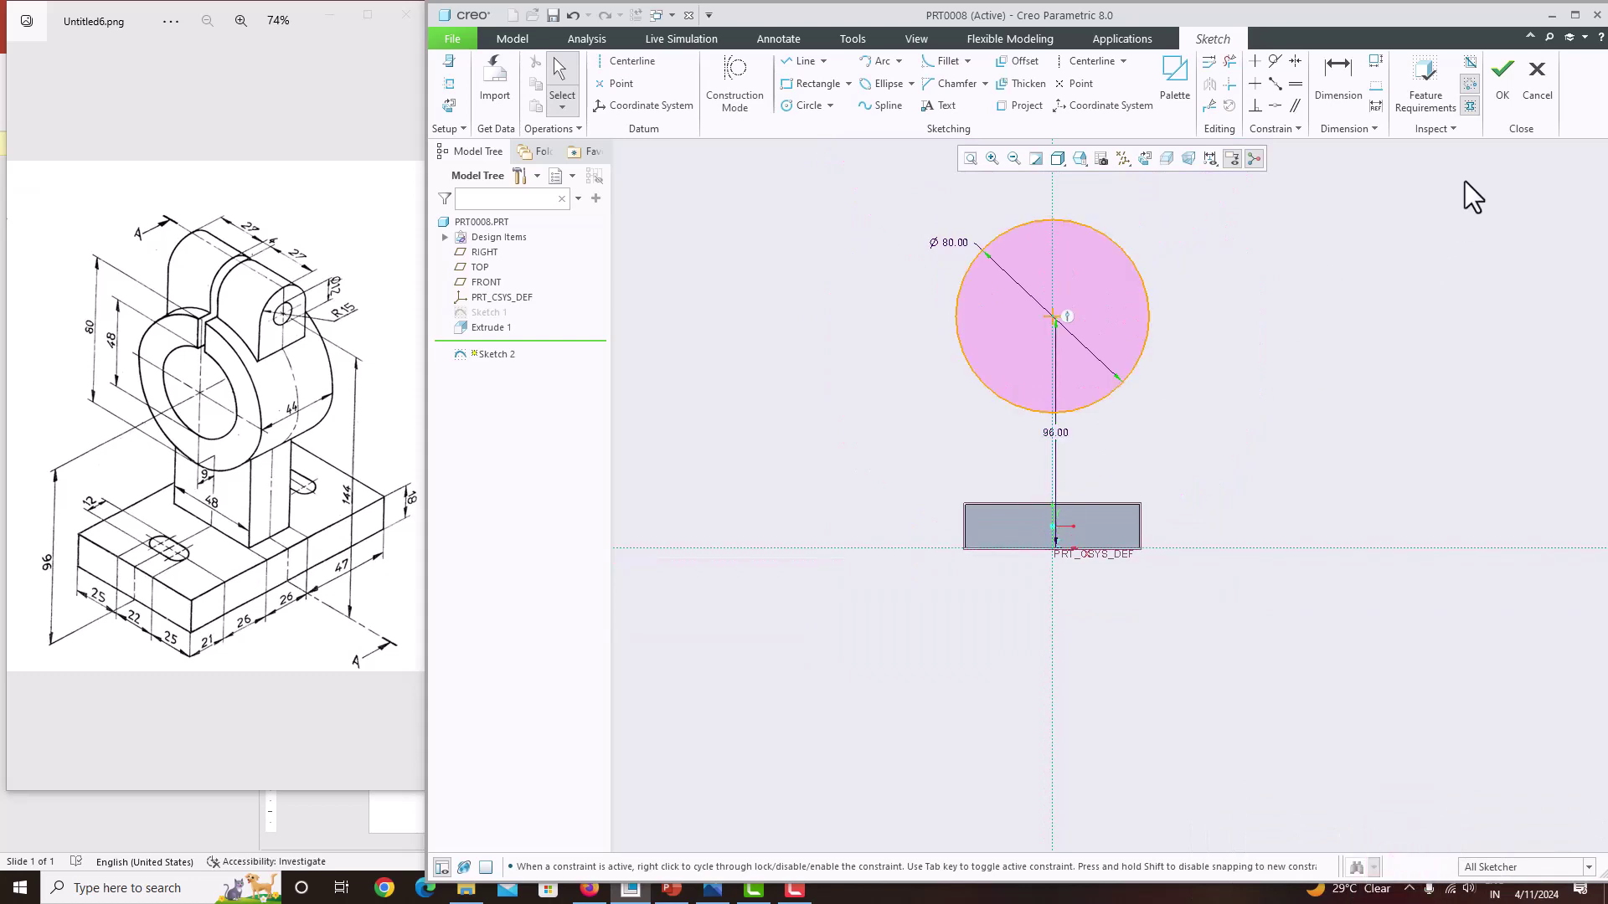
click(1506, 90)
Extrude the Ø80 circle symmetrically to a total depth of 44
click(998, 172)
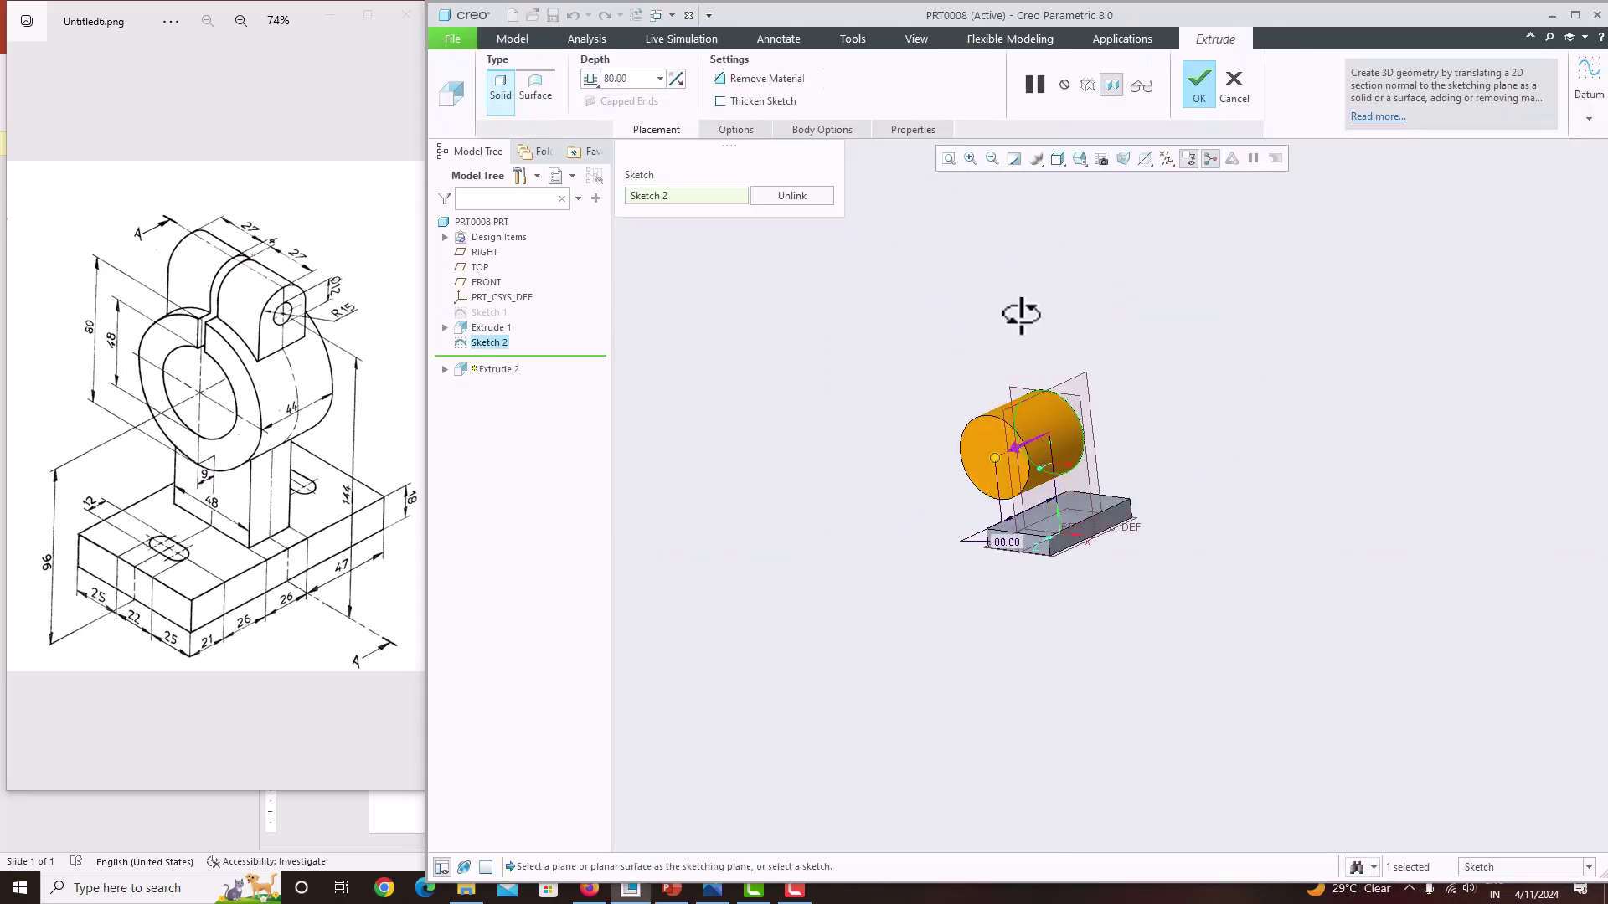
click(595, 82)
click(611, 112)
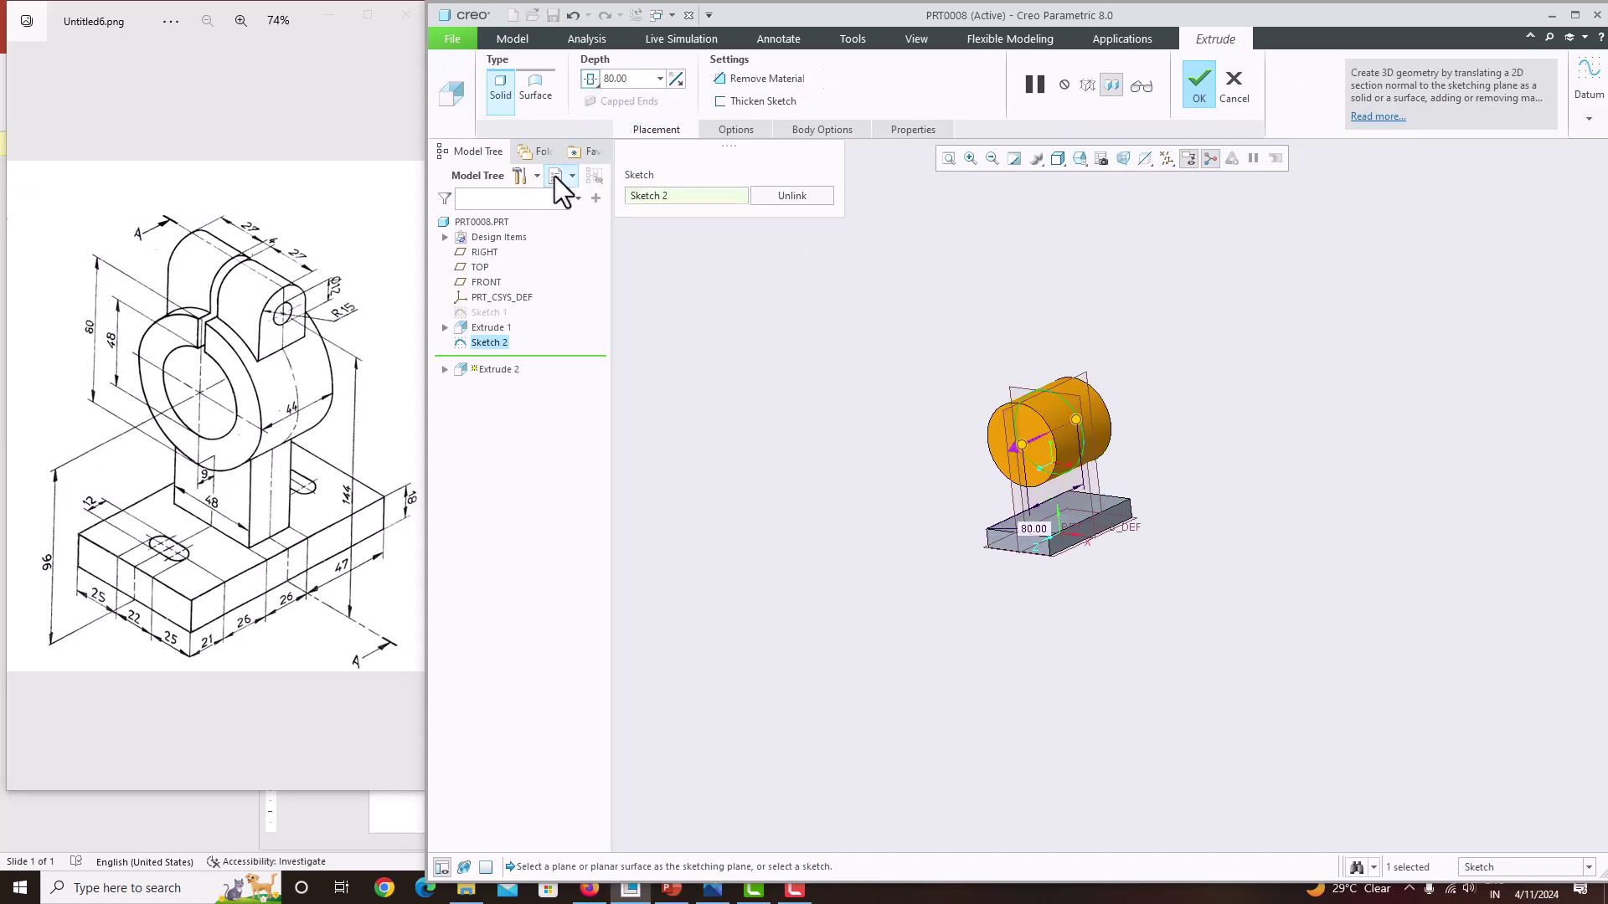
text(44)
key(Return)
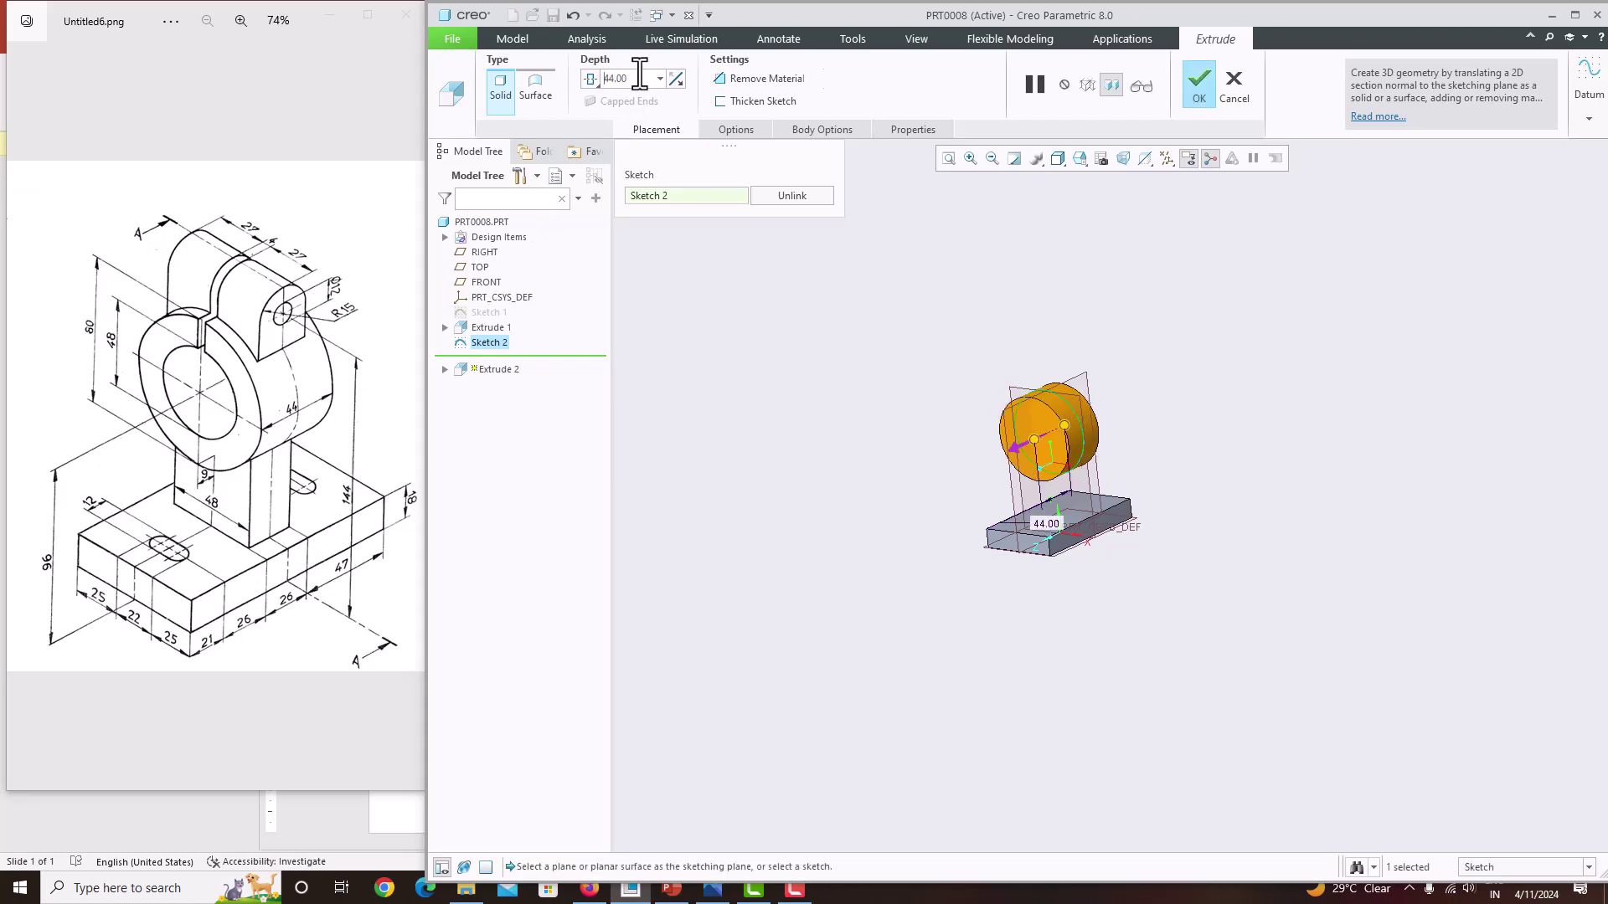
click(1198, 84)
scroll(1037, 501, up, 3)
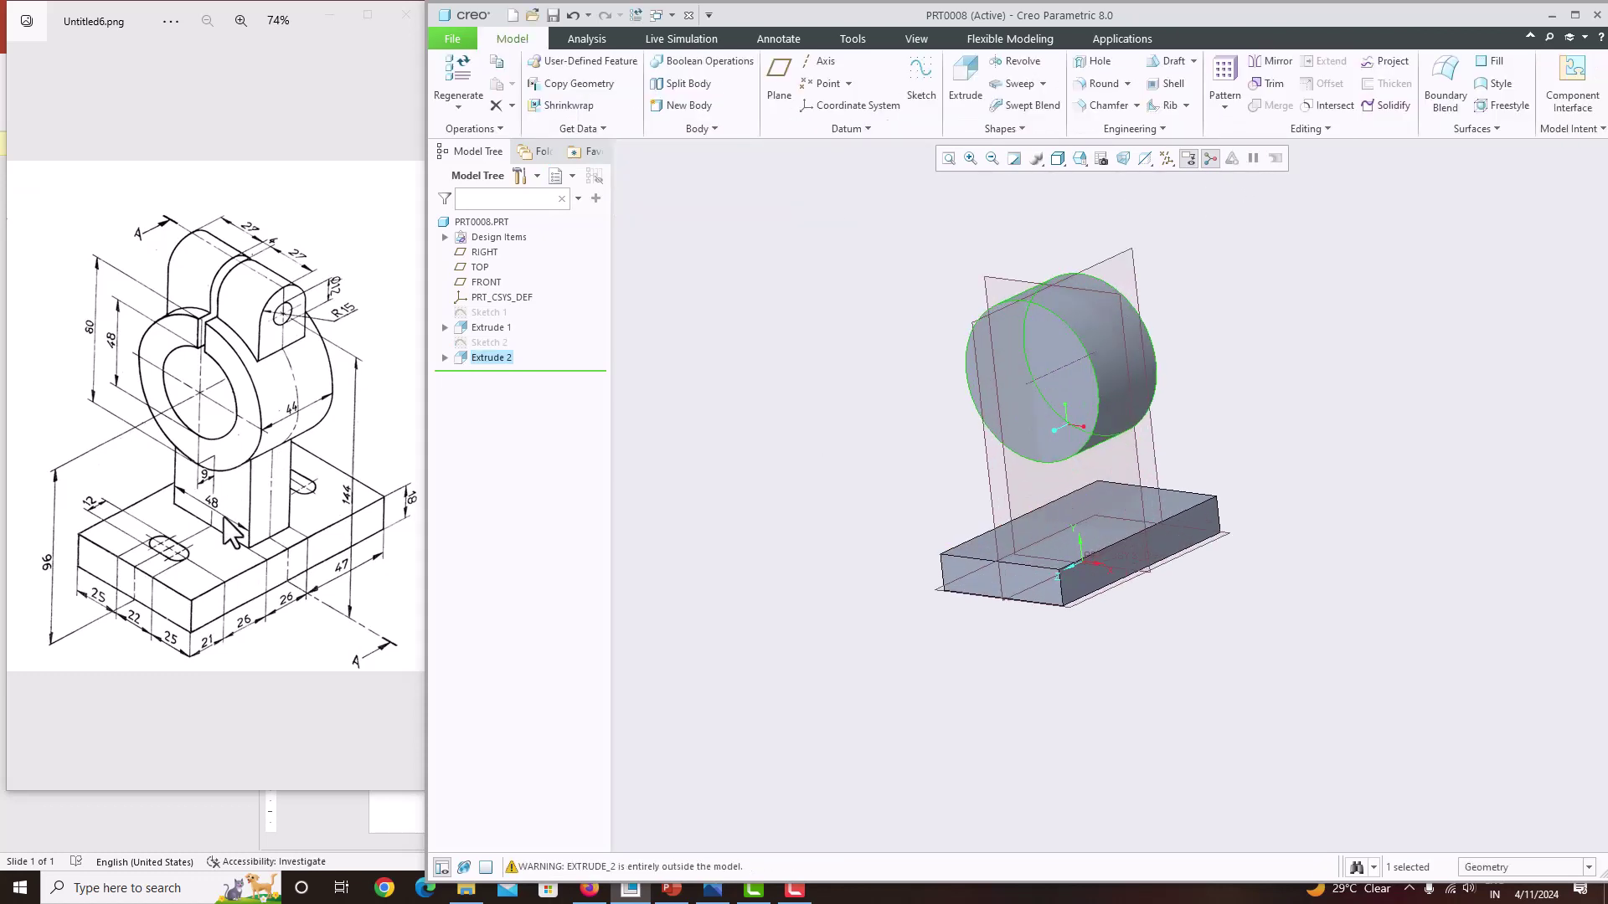
click(1117, 319)
Start a sketch on FRONT facing it head-on and review its references
click(921, 84)
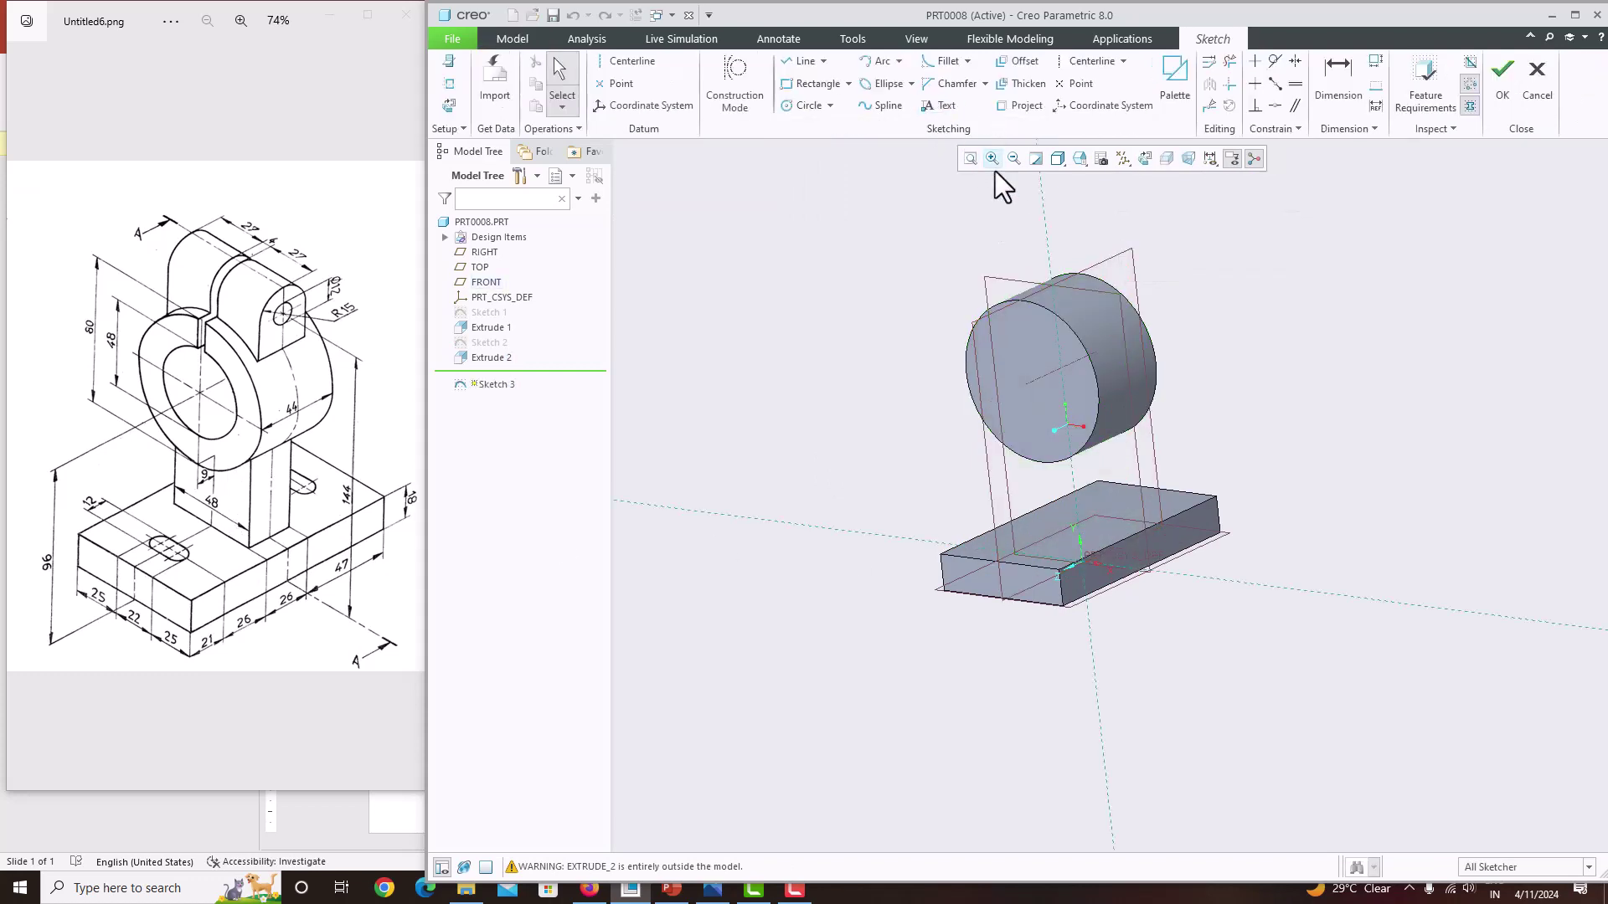
click(1164, 160)
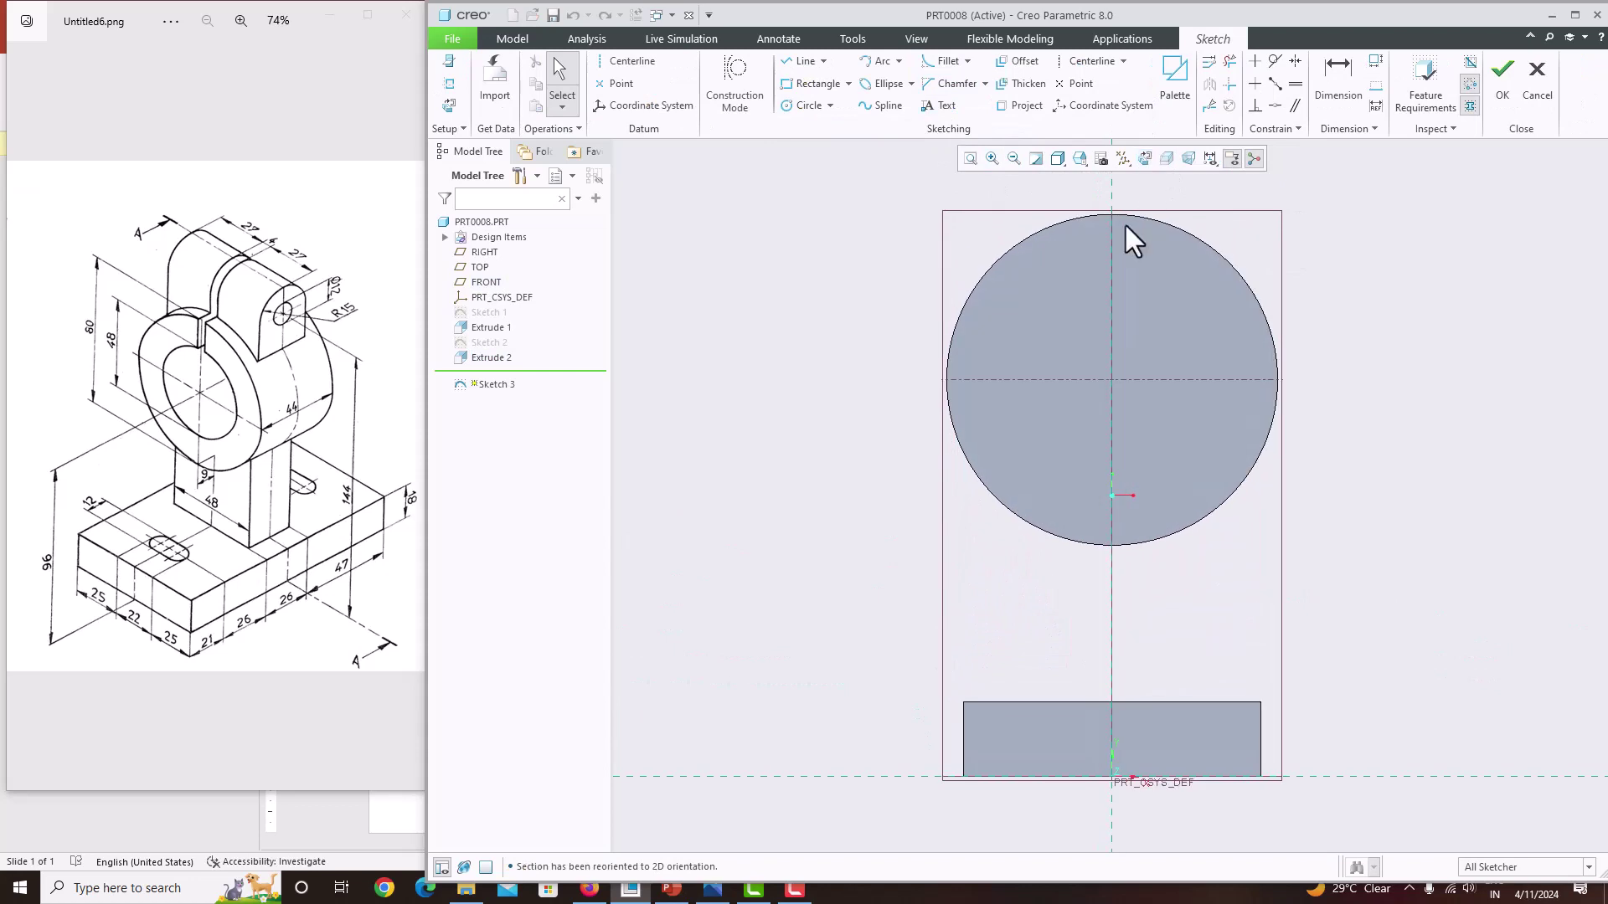
click(452, 97)
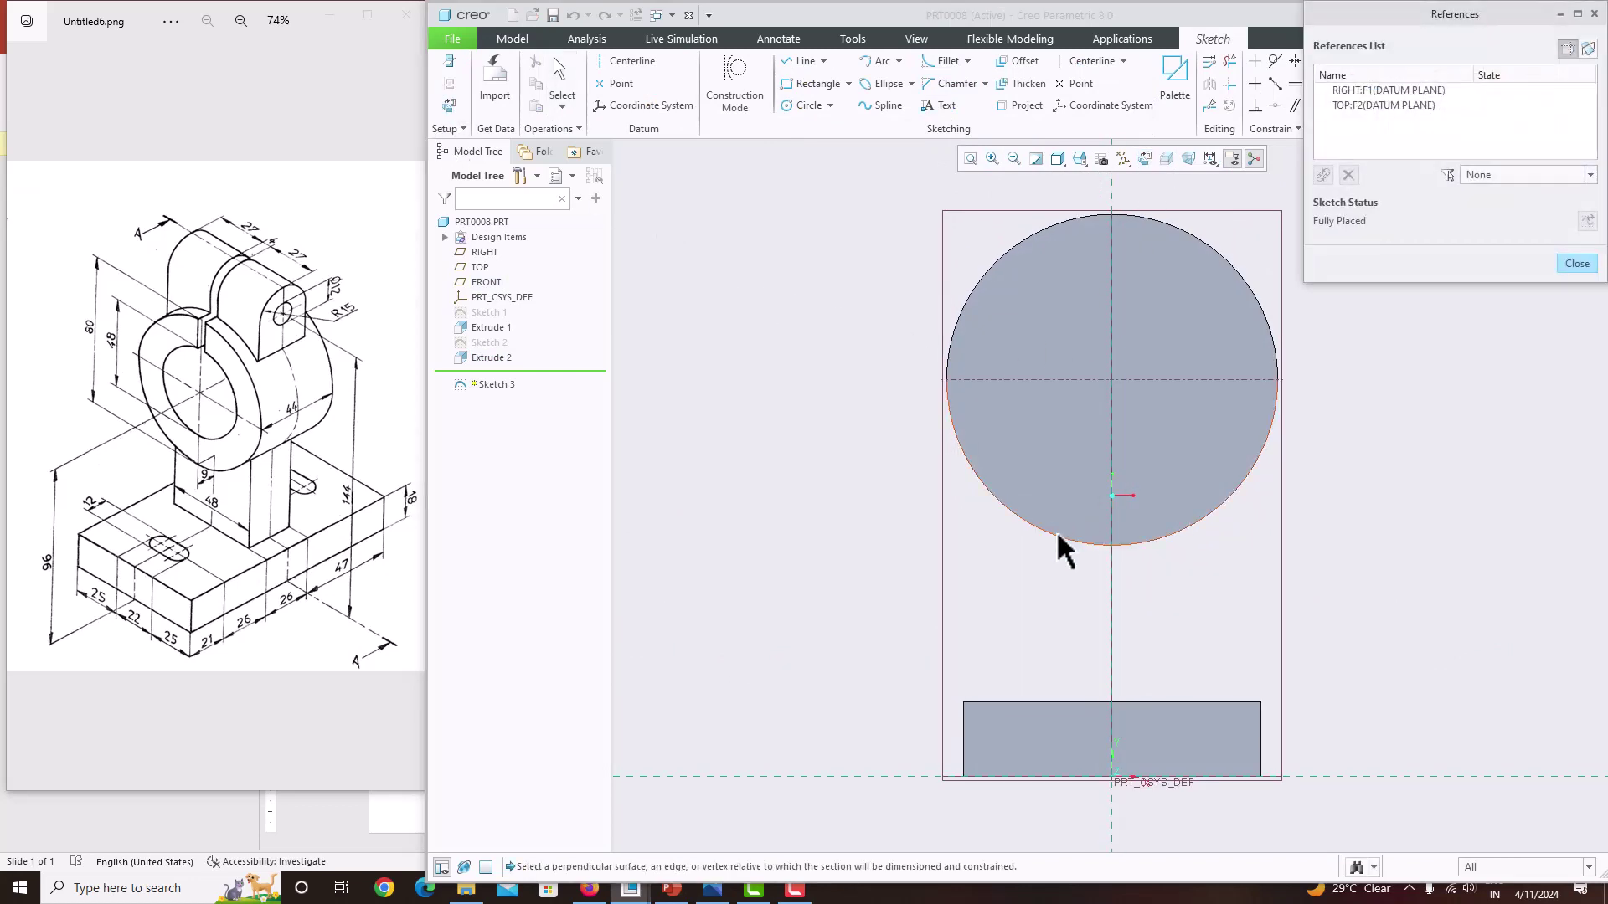
click(1576, 264)
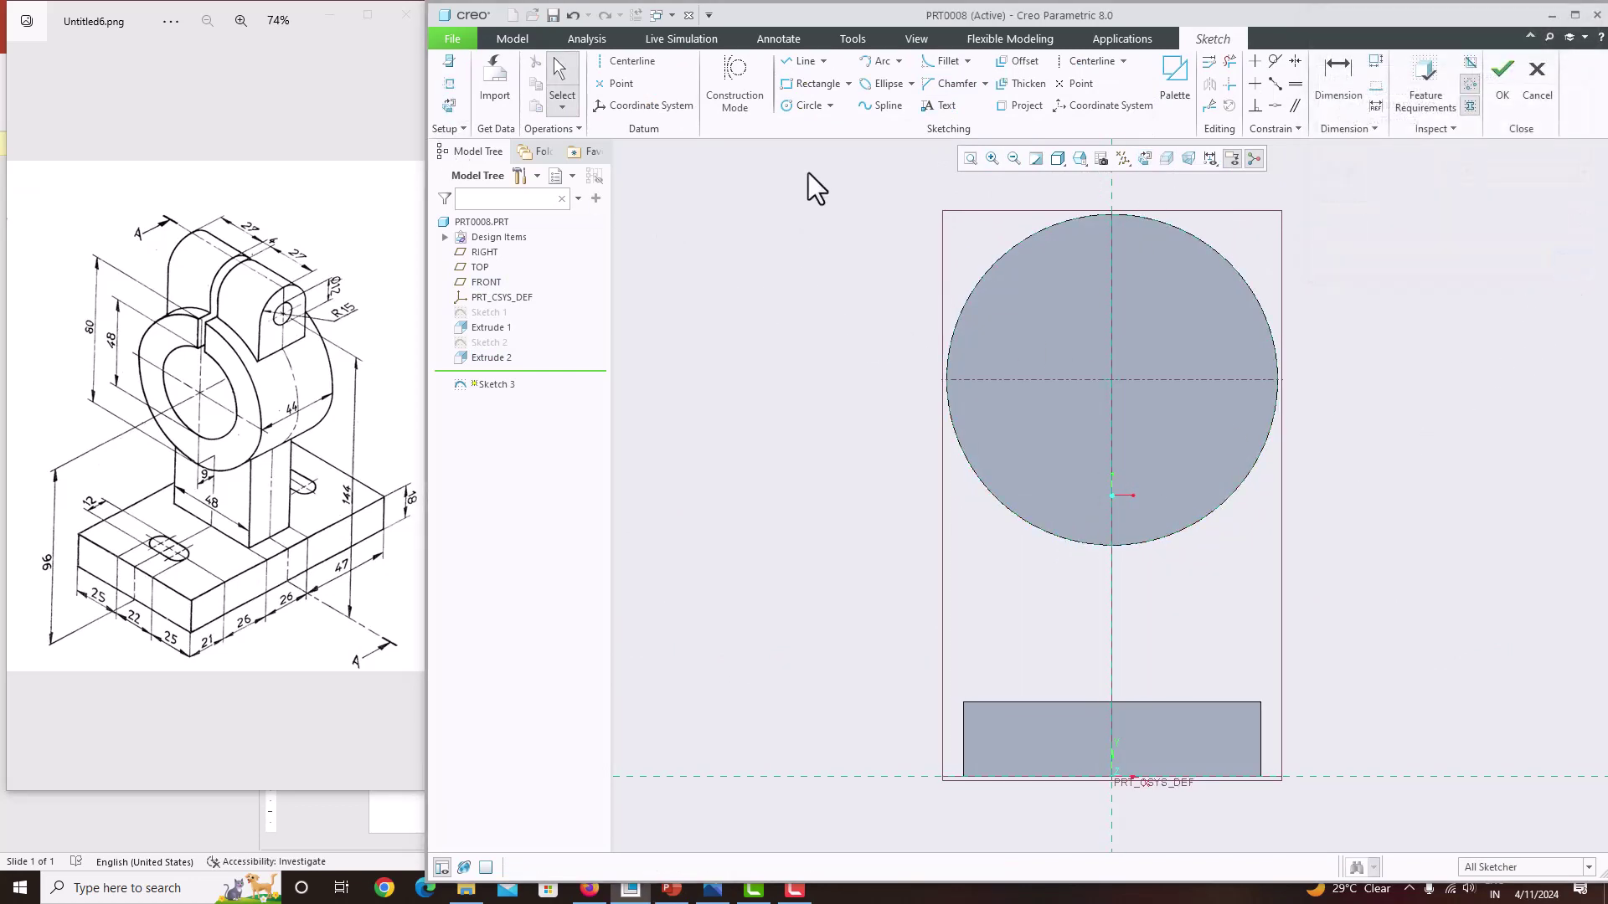
Draw a rectangle from the circle down to the base top, dimension its width 48, and accept
click(801, 87)
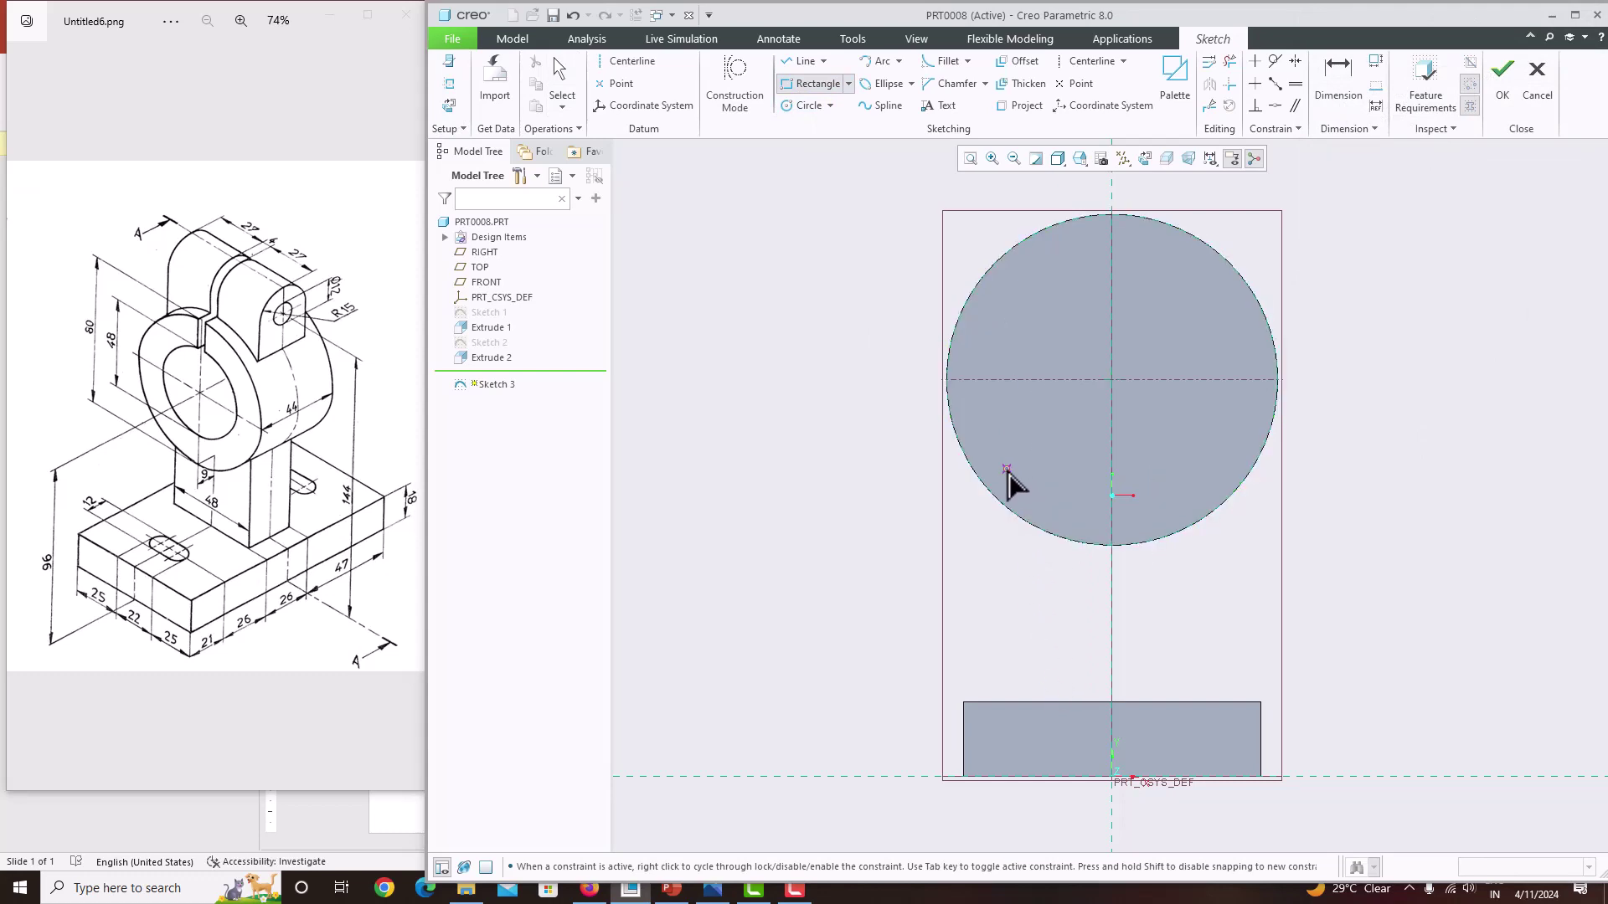
click(985, 486)
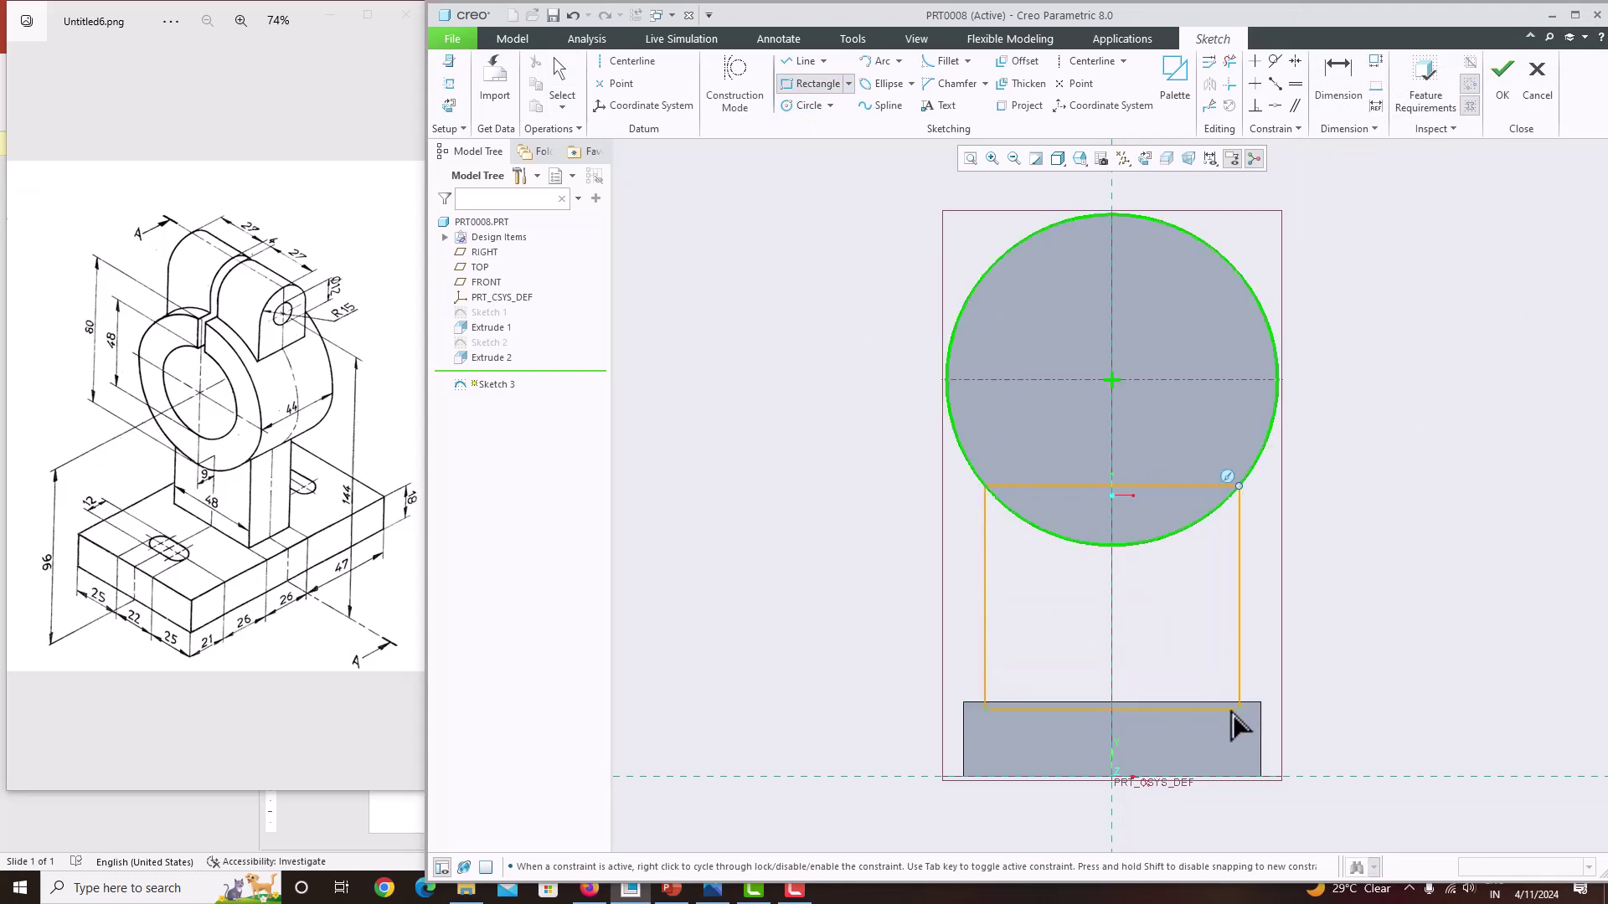
click(1233, 709)
middle_click(1296, 603)
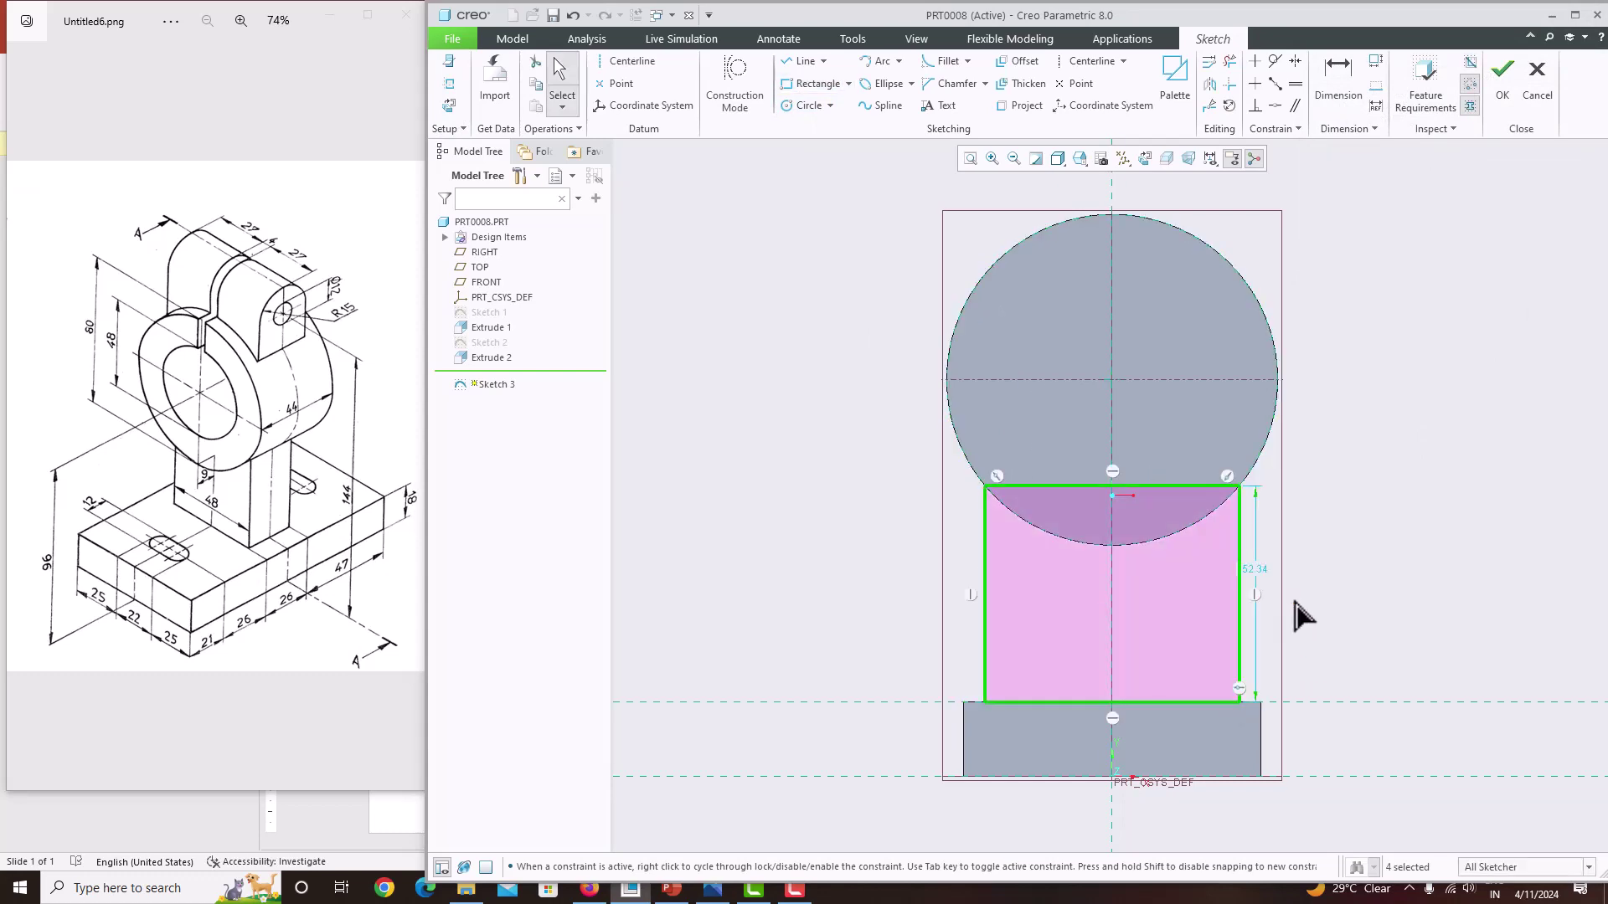
click(1337, 80)
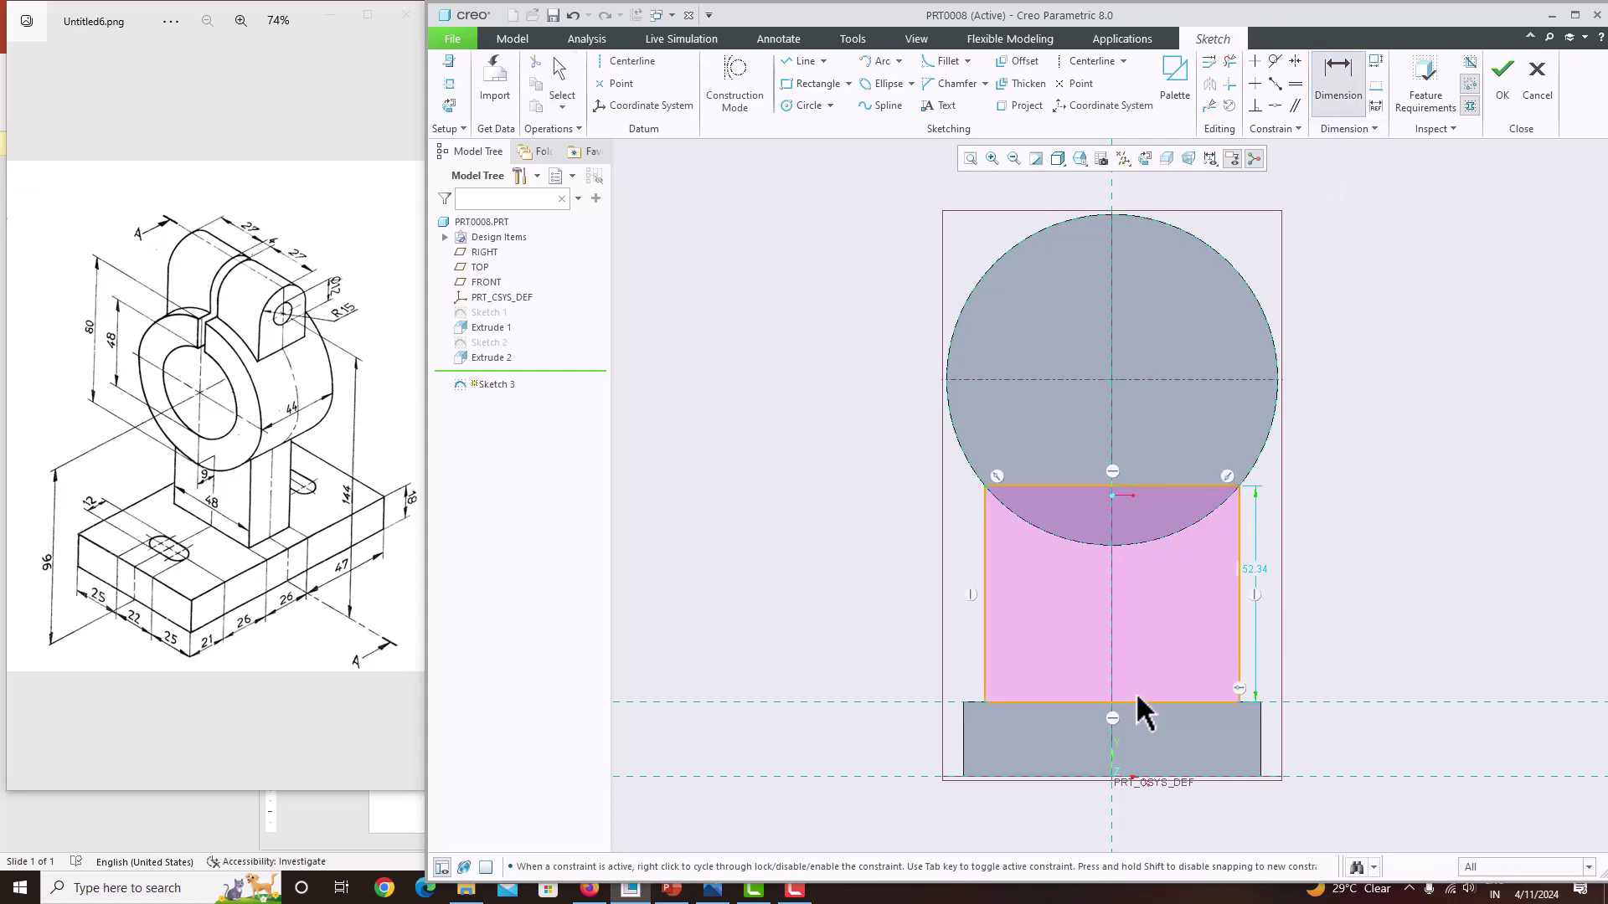
click(1140, 703)
middle_click(1138, 670)
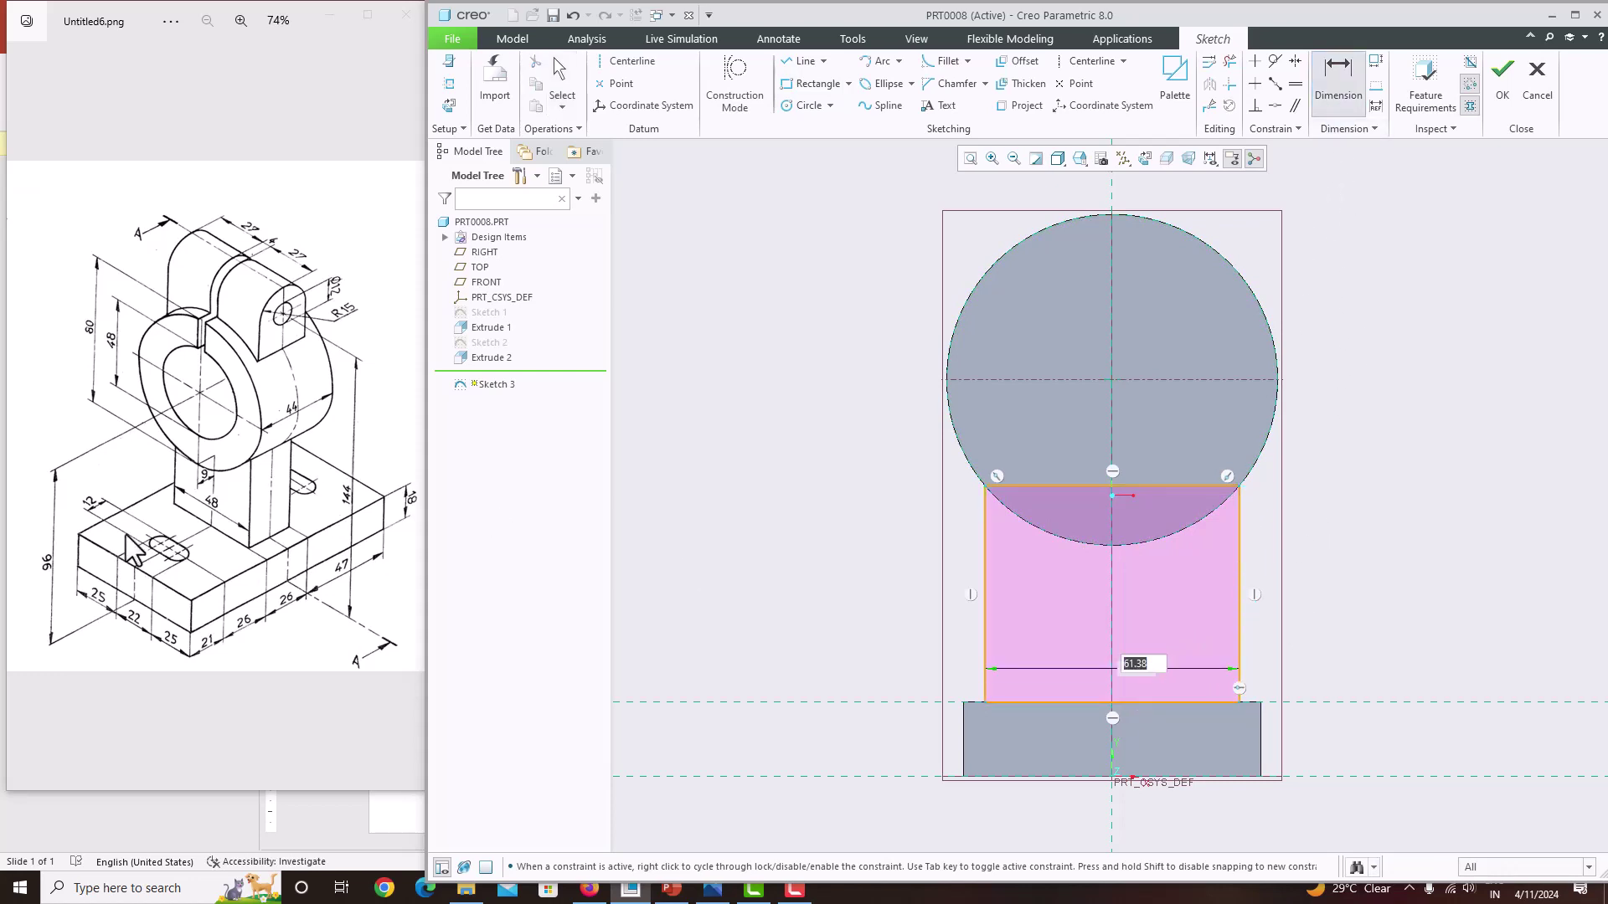
text(48)
key(Return)
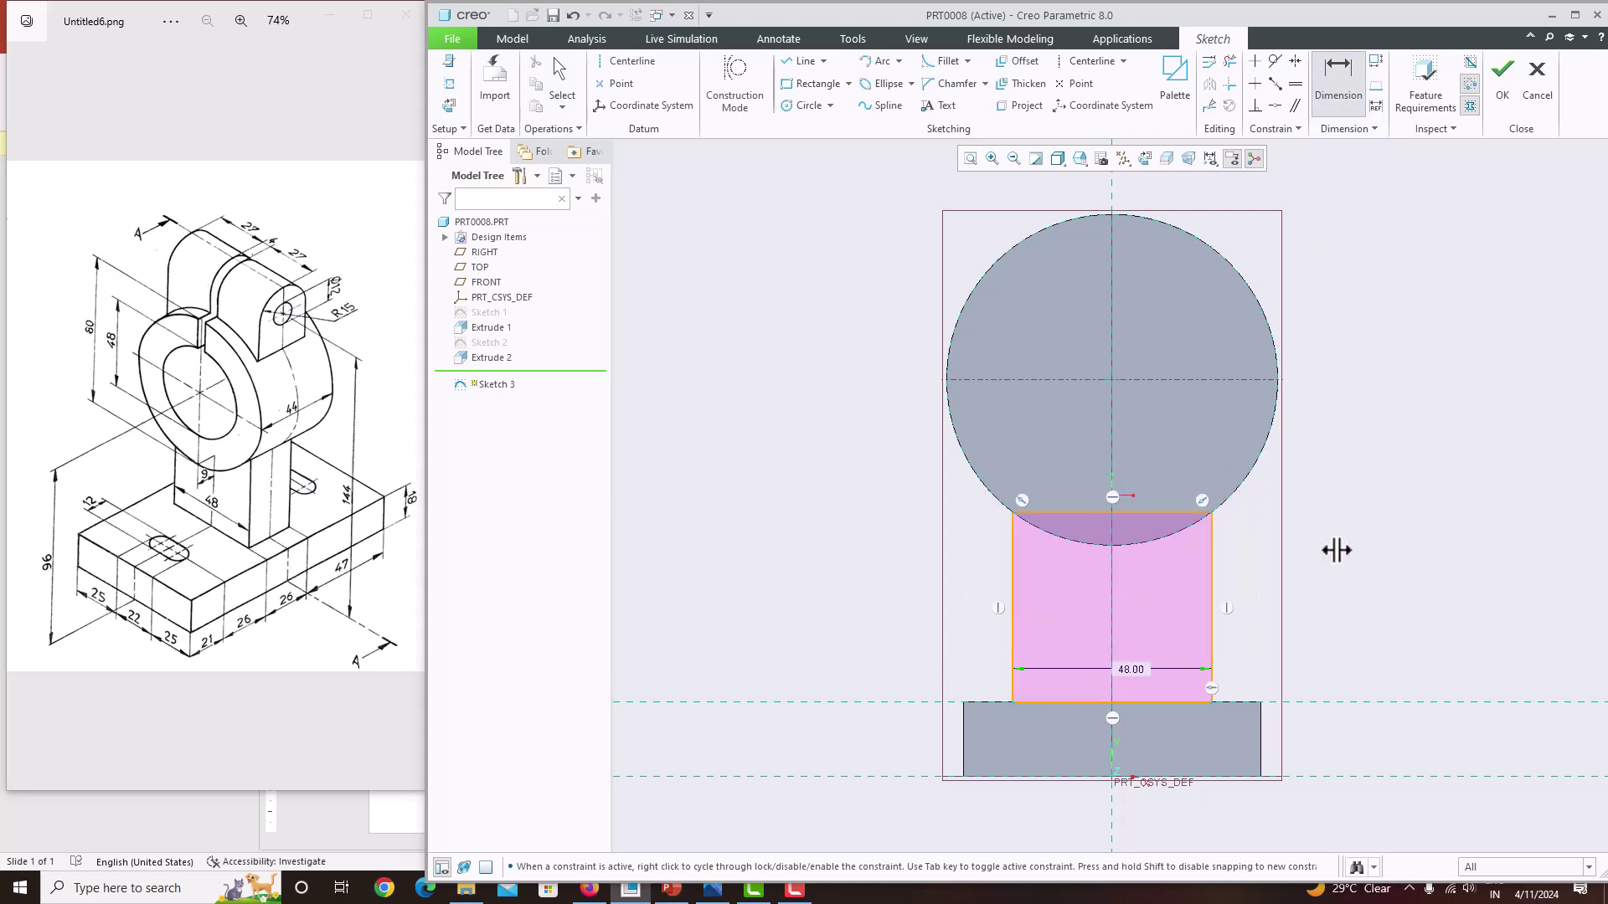
click(1503, 83)
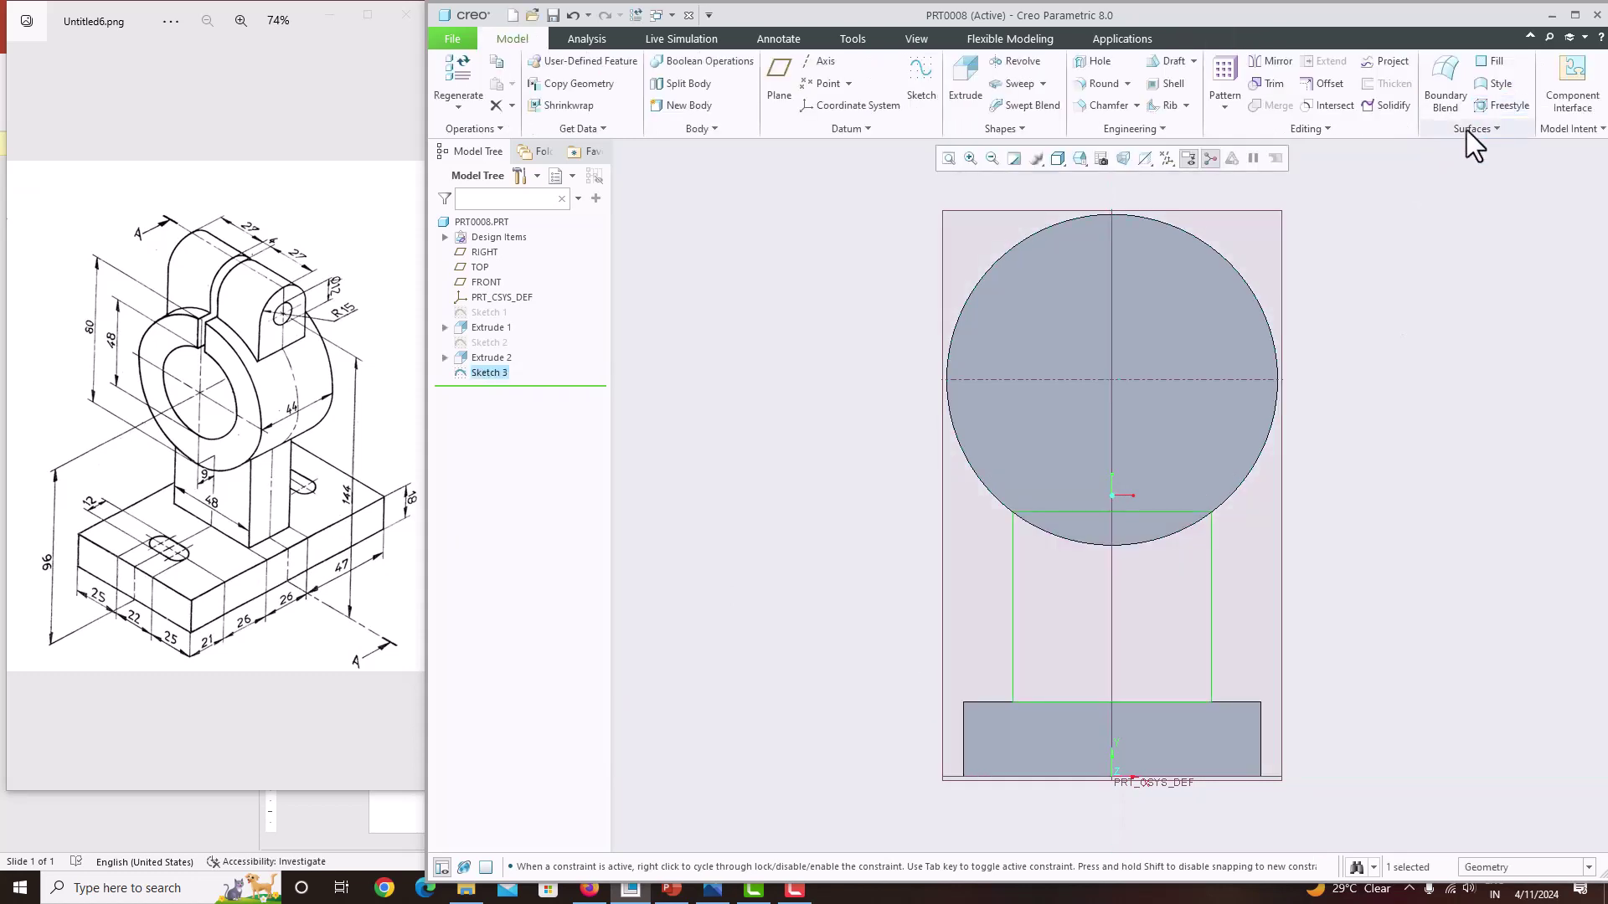
Extrude the 48-wide rectangle symmetrically 26 deep as the support
click(977, 107)
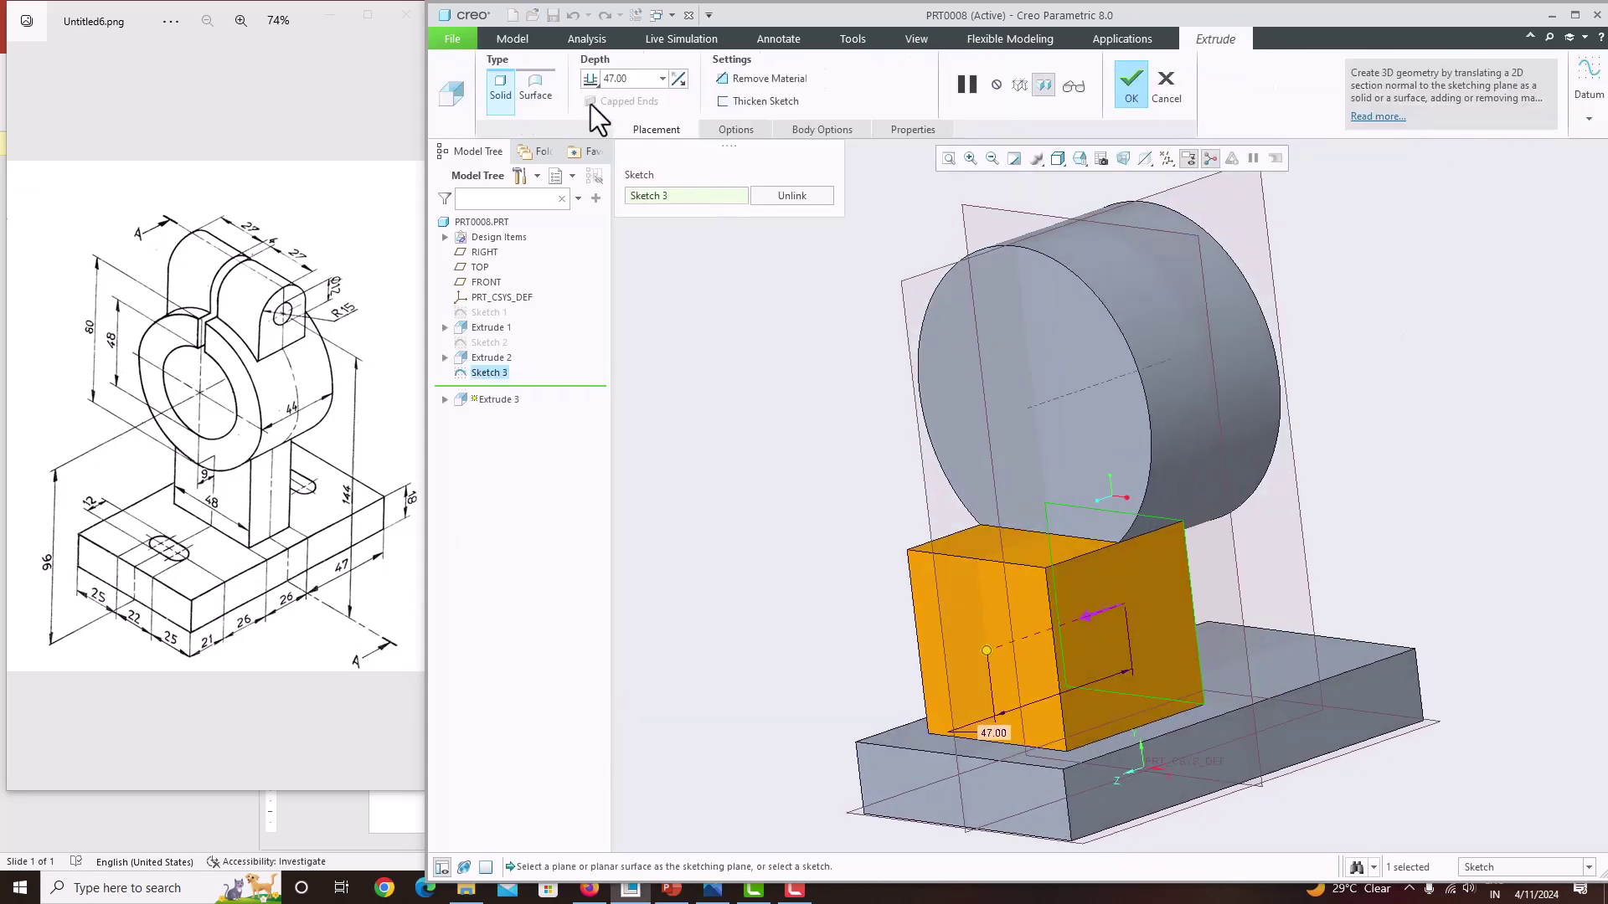
click(589, 79)
click(606, 117)
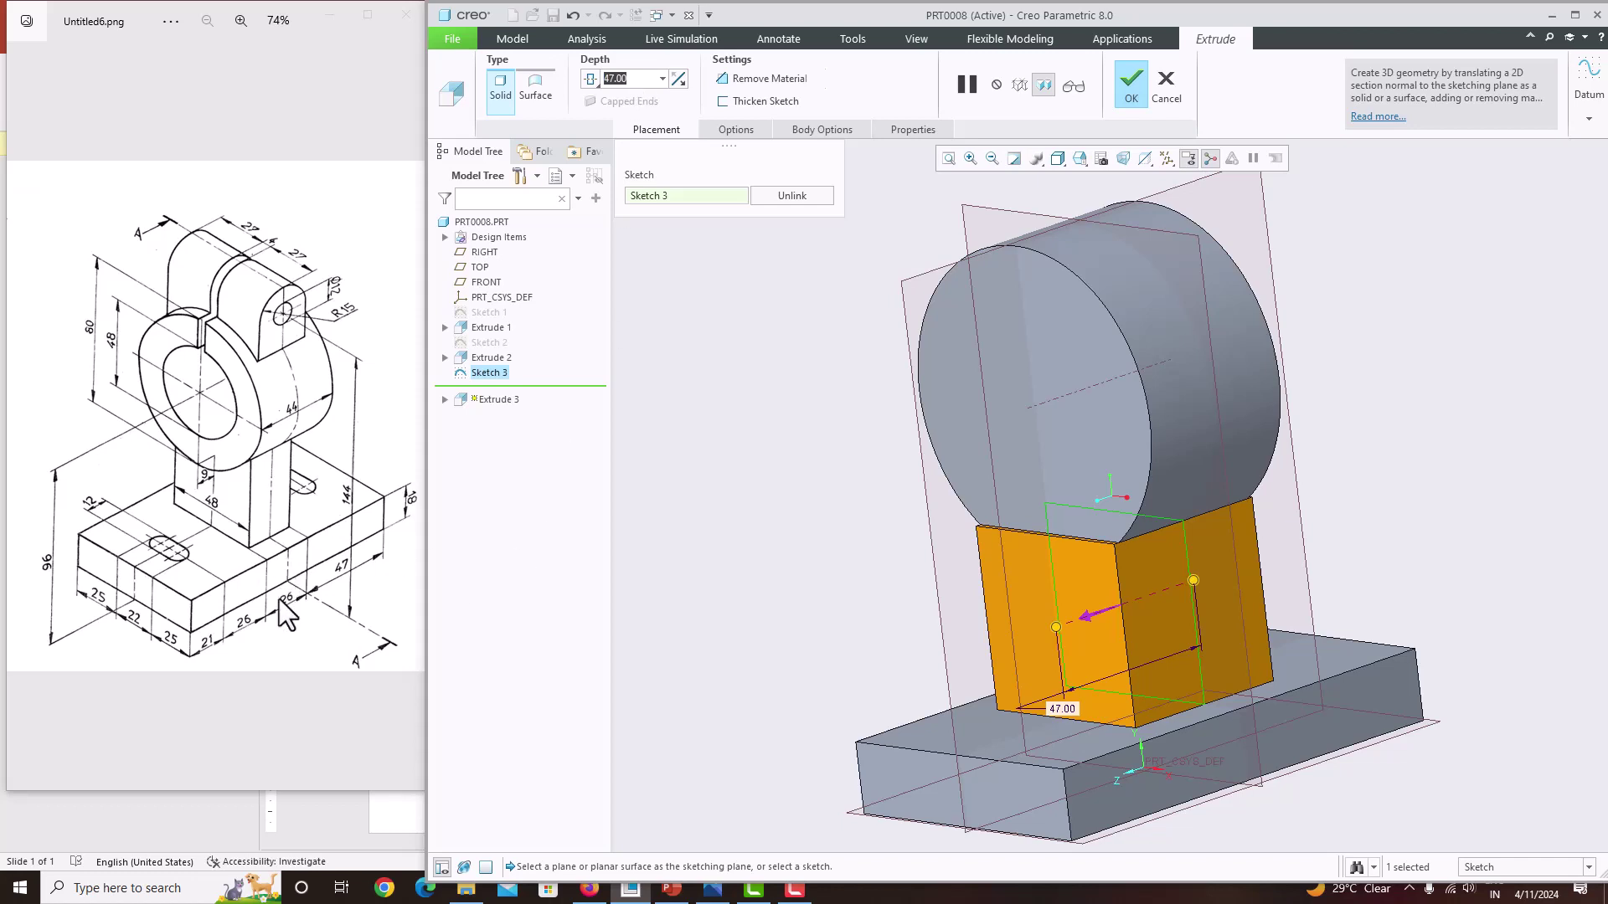
text(26)
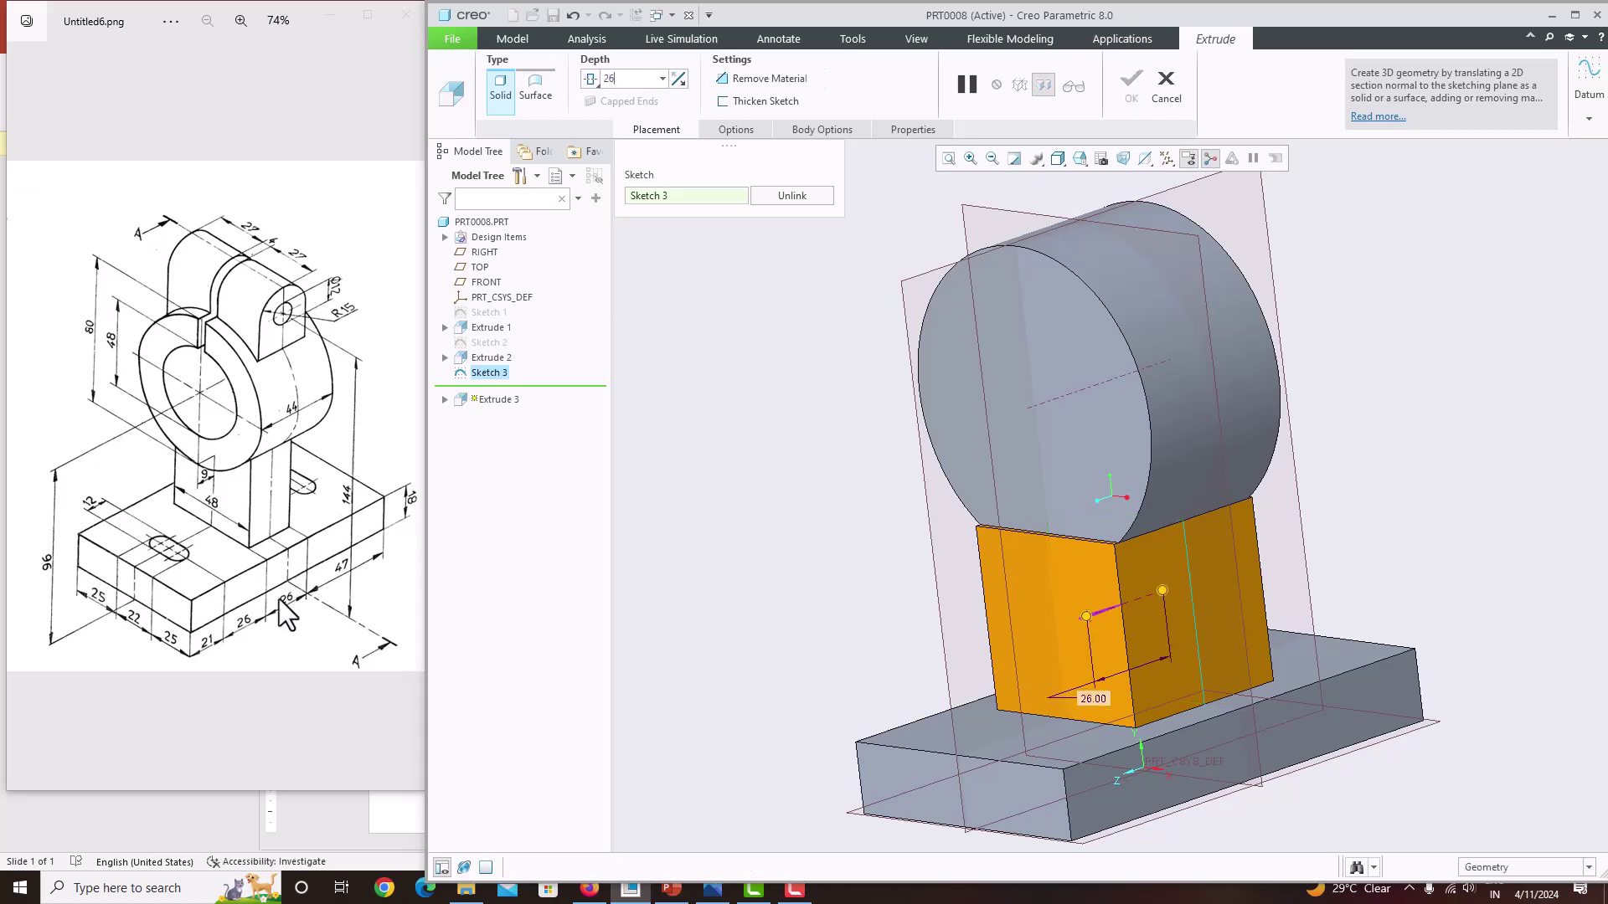
key(Return)
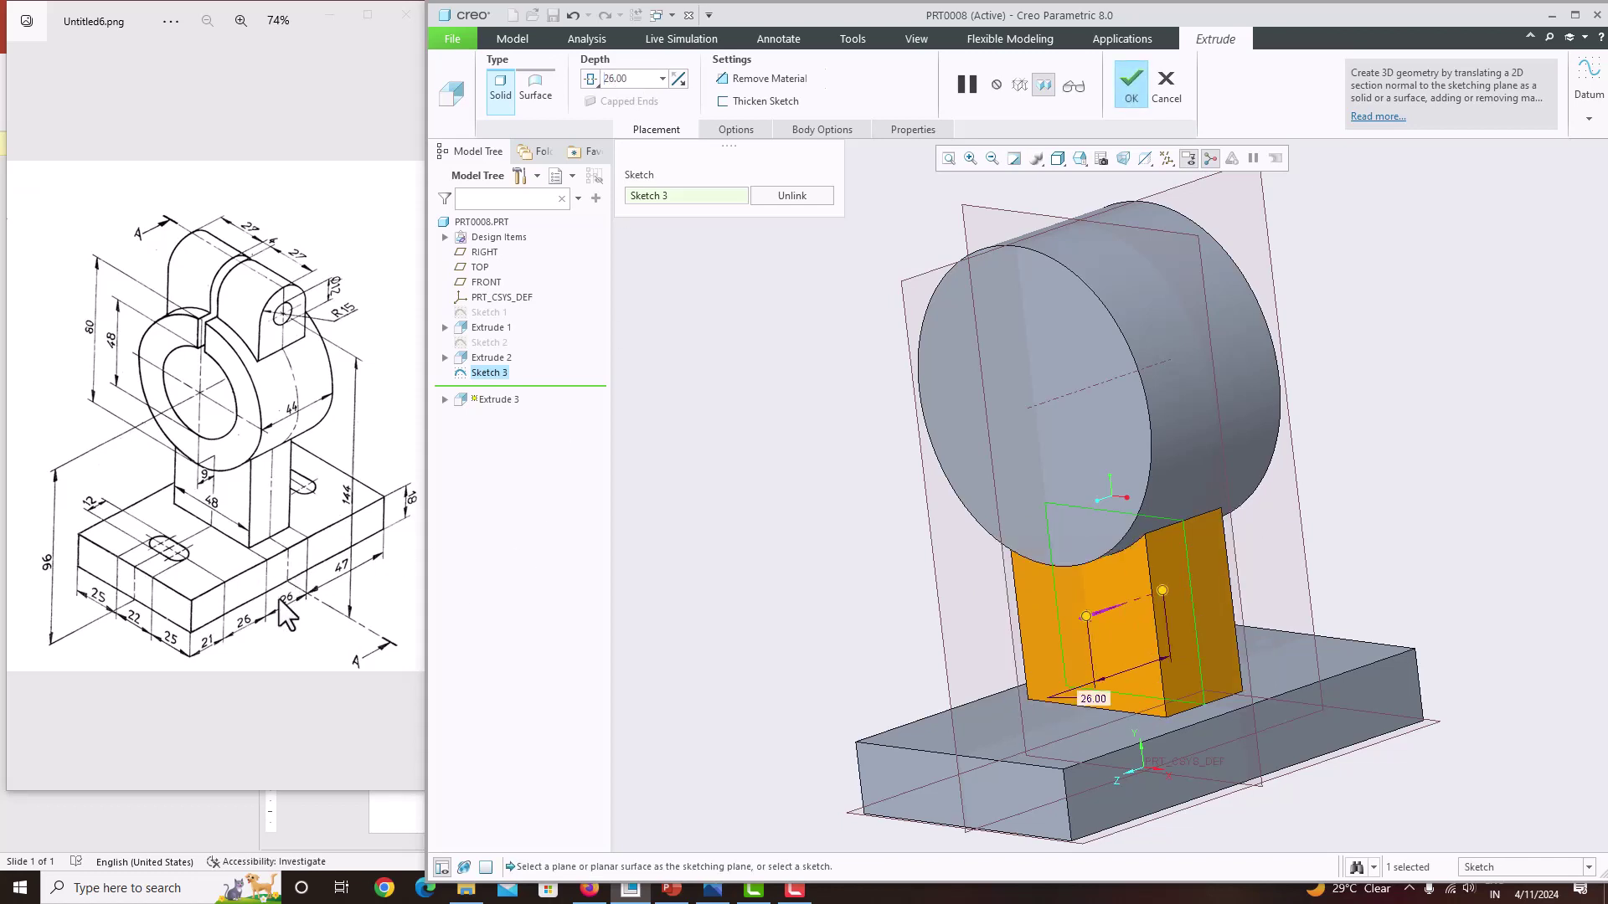
middle_click(948, 500)
middle_drag(950, 507, 988, 485)
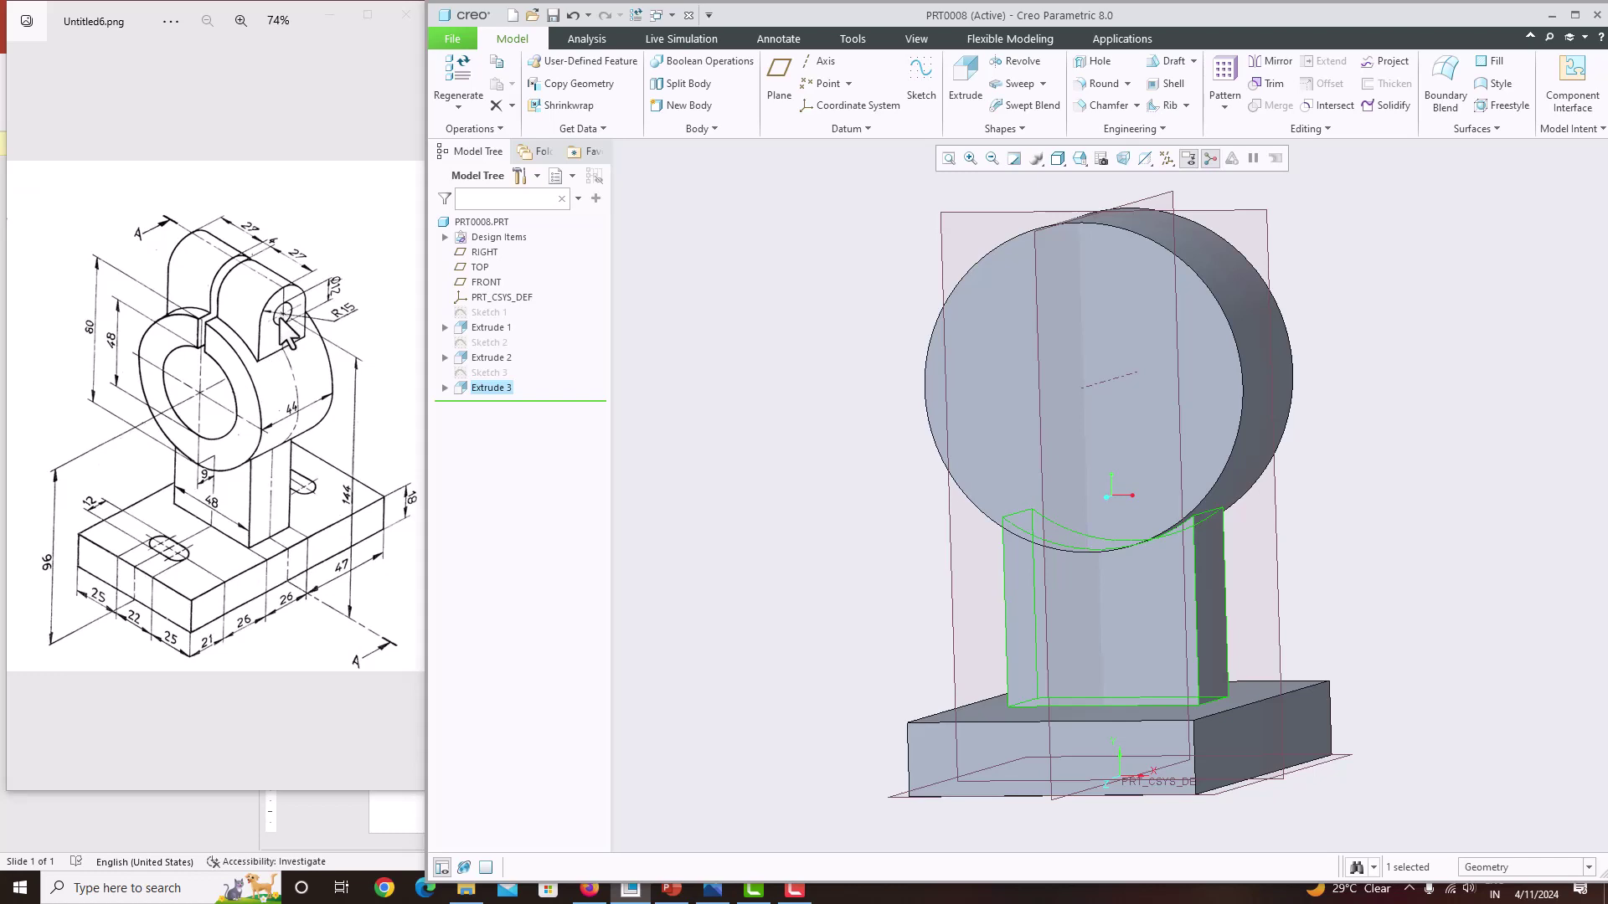
Open a sketch on the RIGHT plane and add the boss's central axis as a reference
middle_drag(850, 528, 1065, 651)
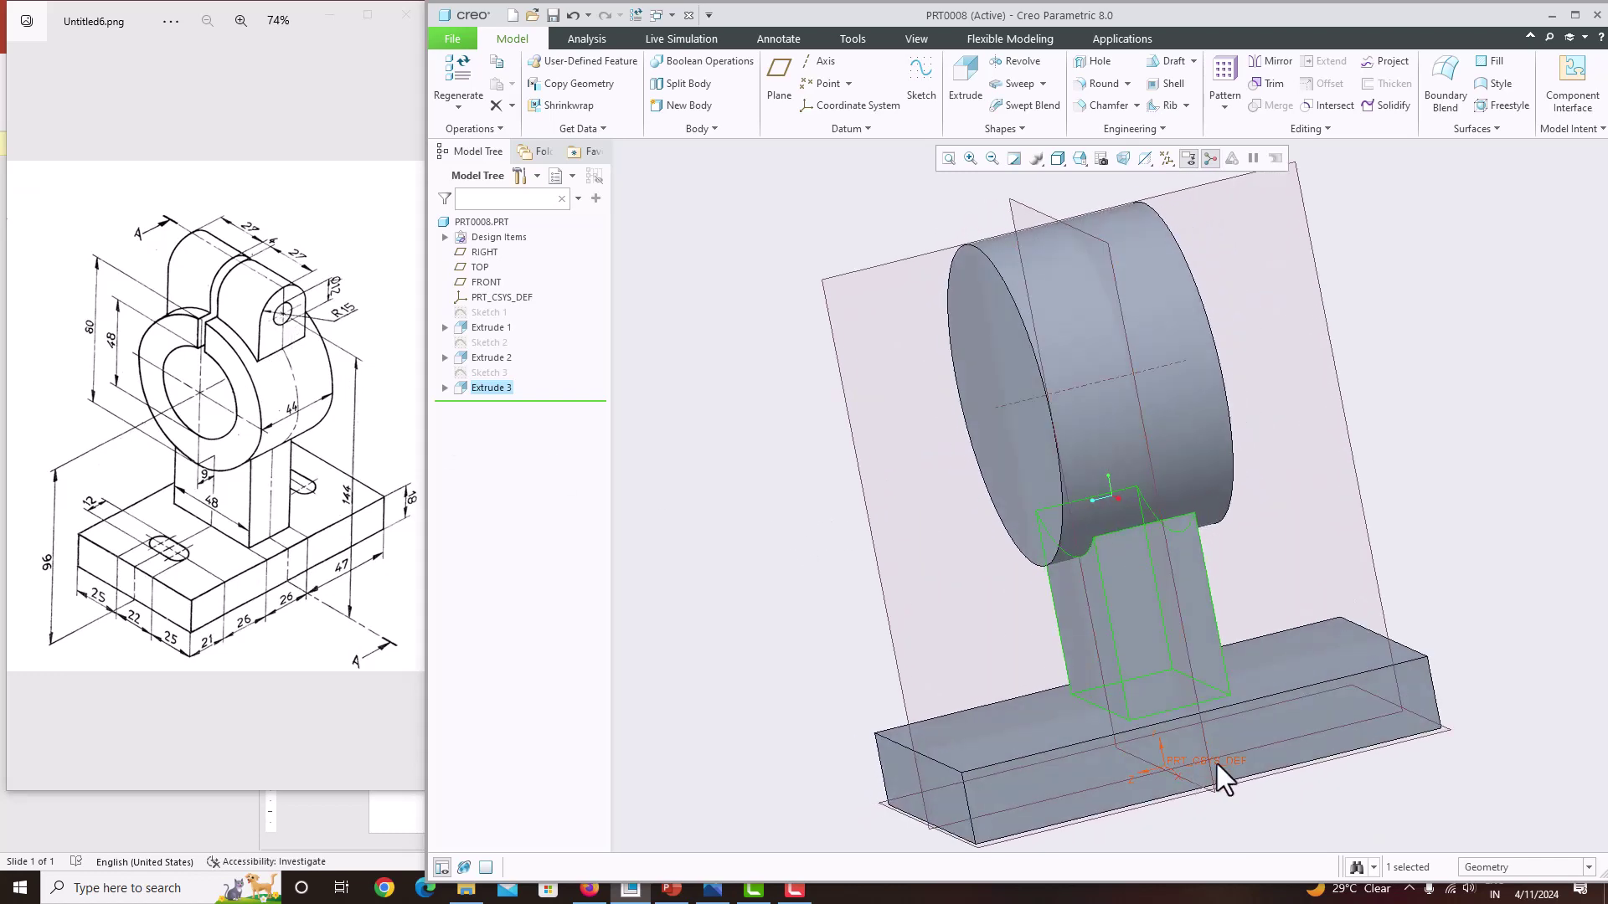
click(1091, 206)
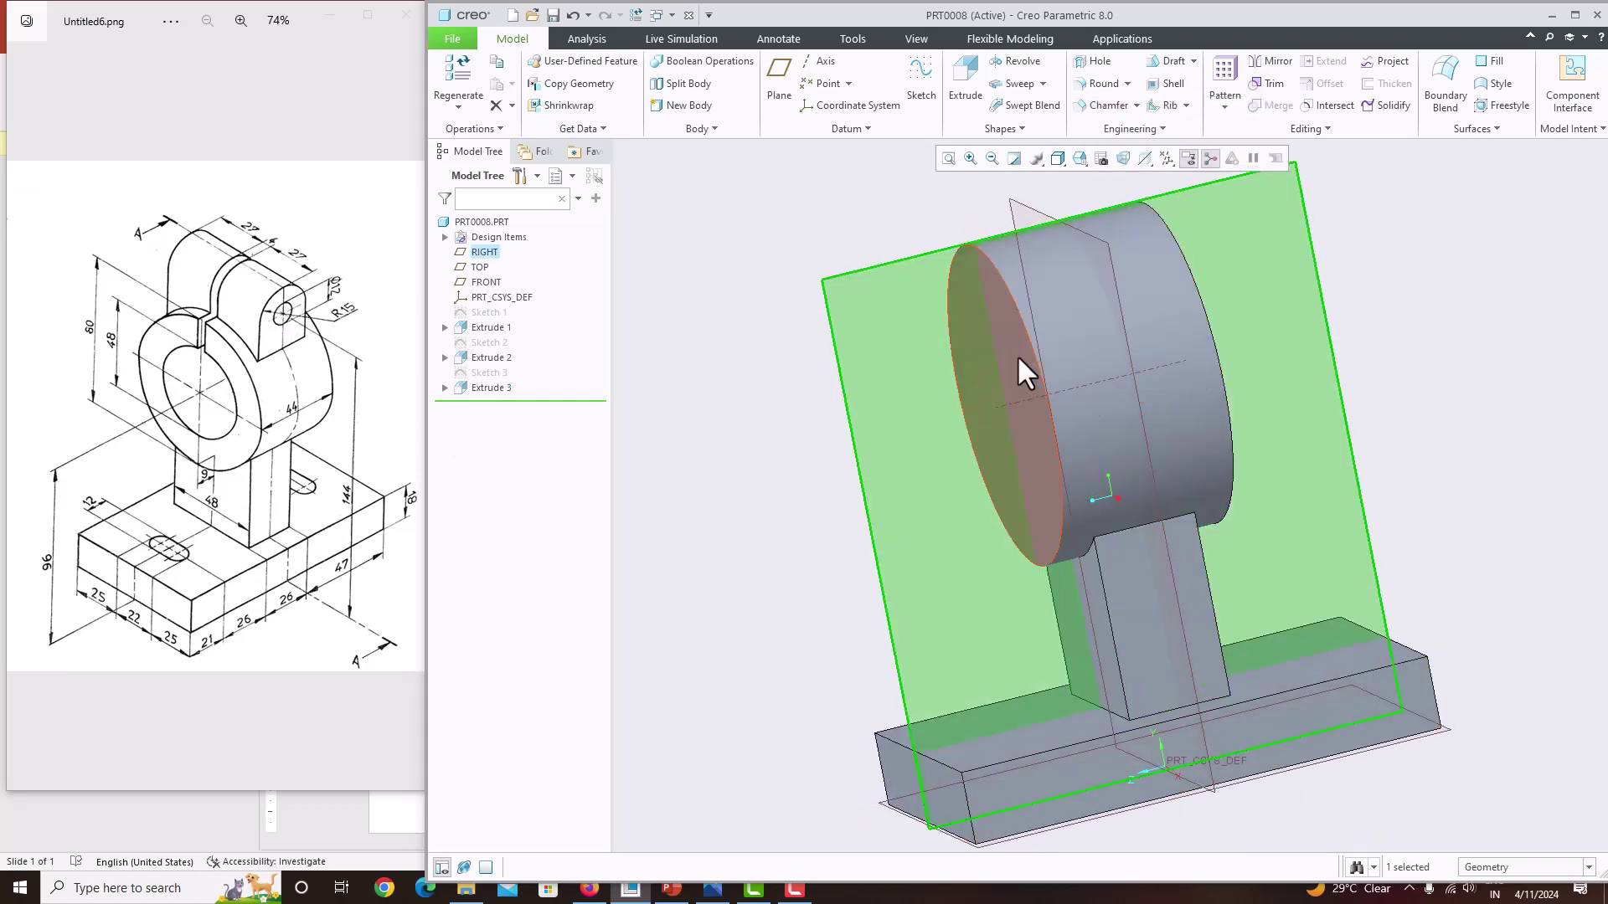
mouse_move(1017, 354)
middle_down()
mouse_move(1059, 402)
mouse_move(1041, 420)
middle_up()
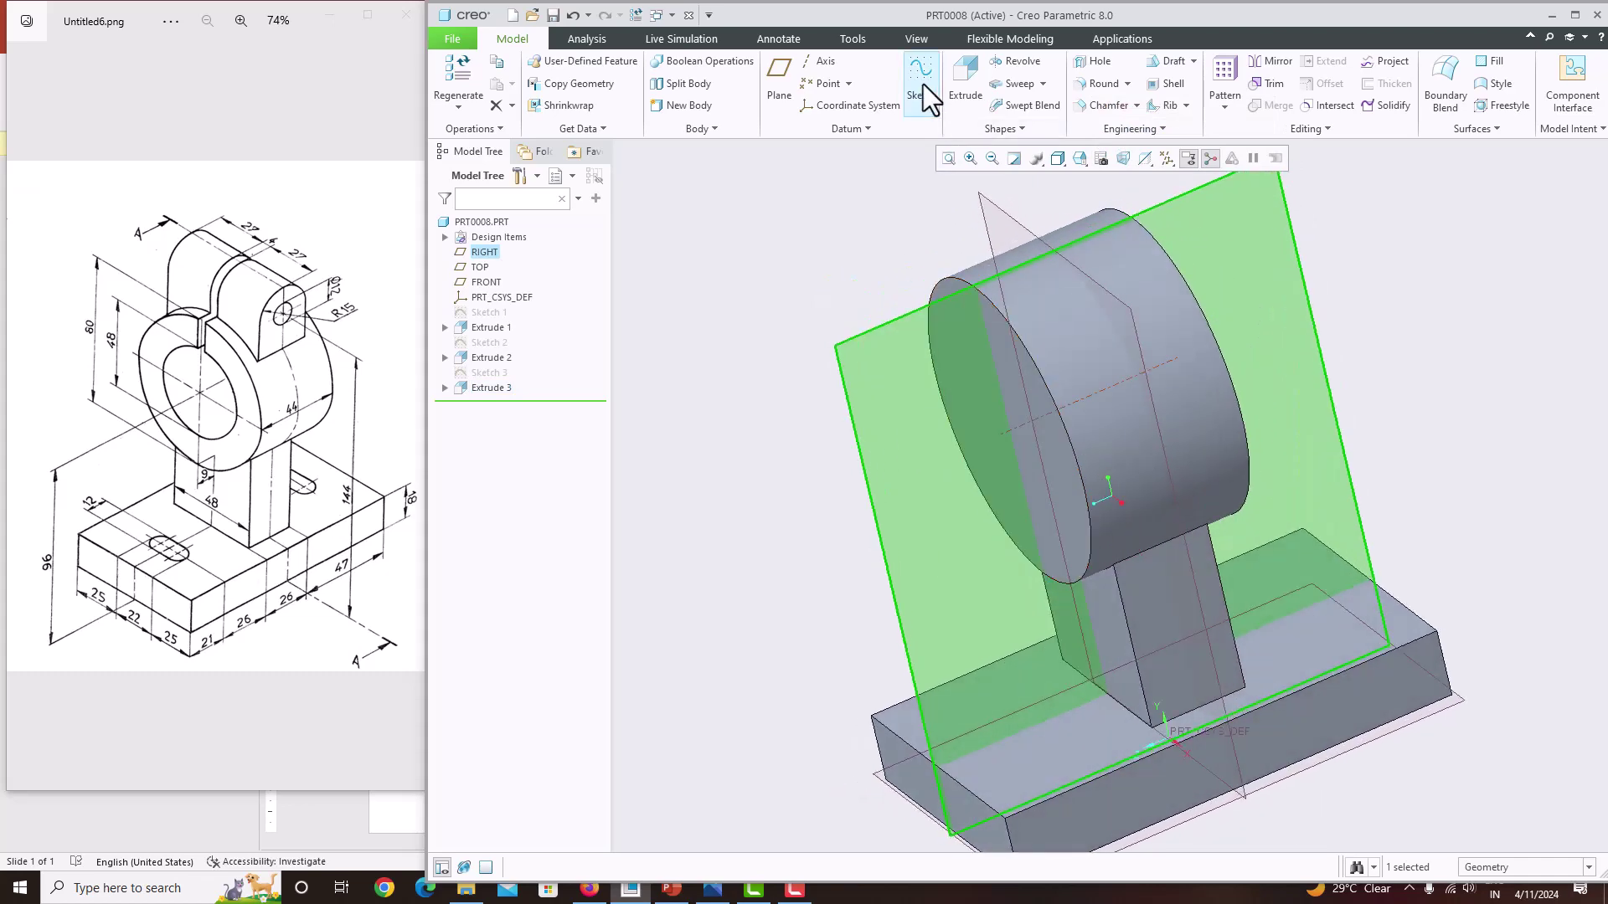
click(923, 84)
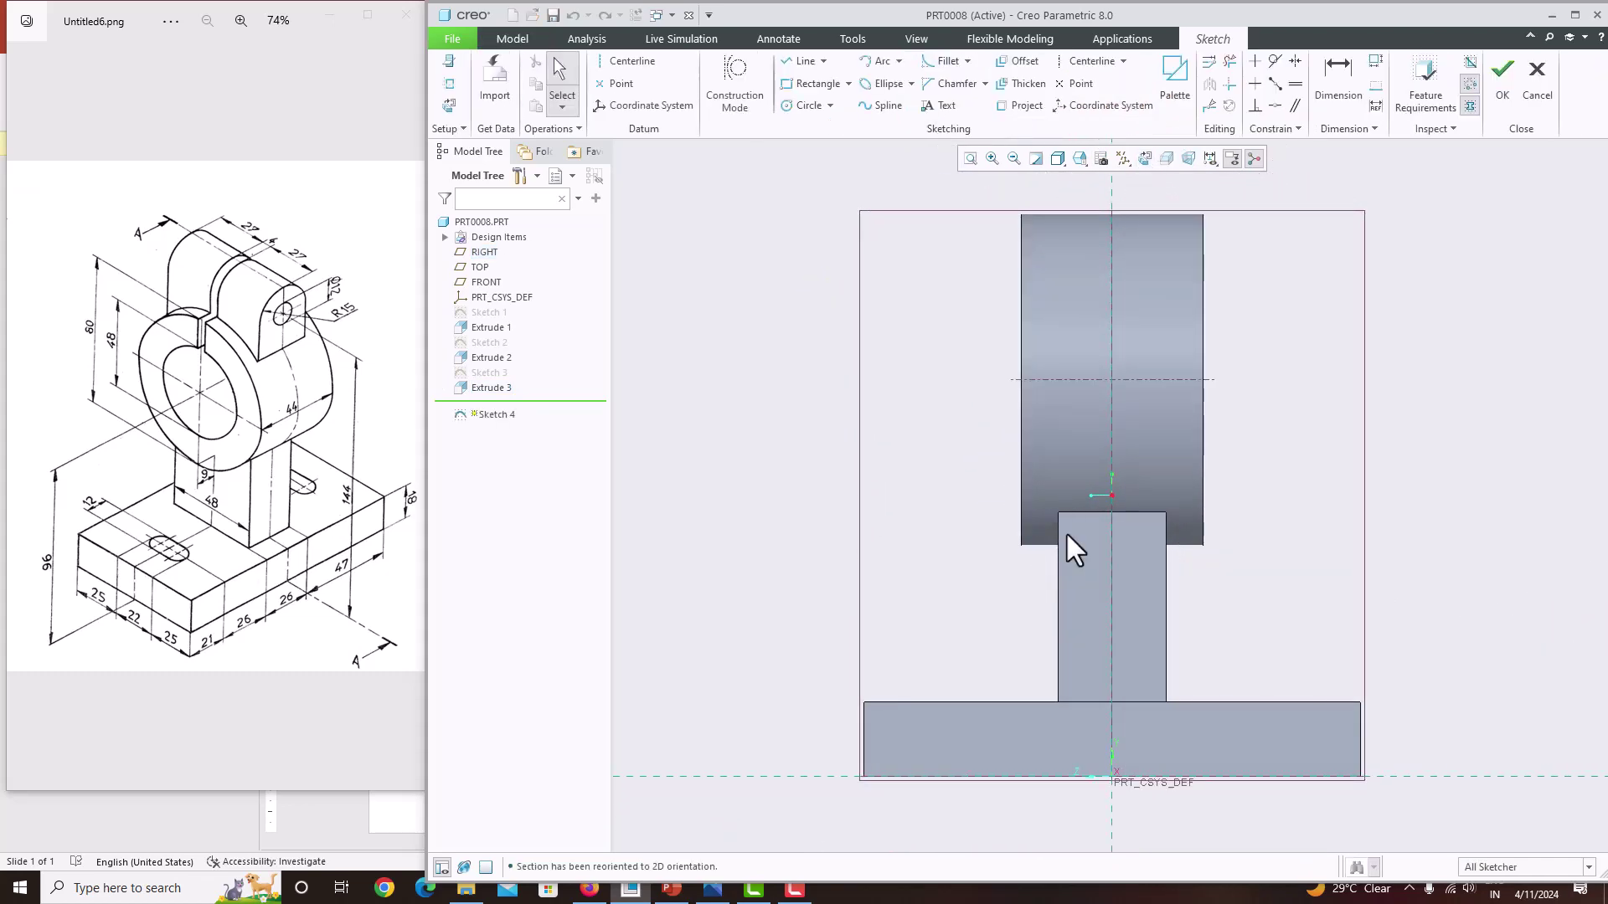
scroll(1088, 401, up, 3)
scroll(1074, 441, down, 3)
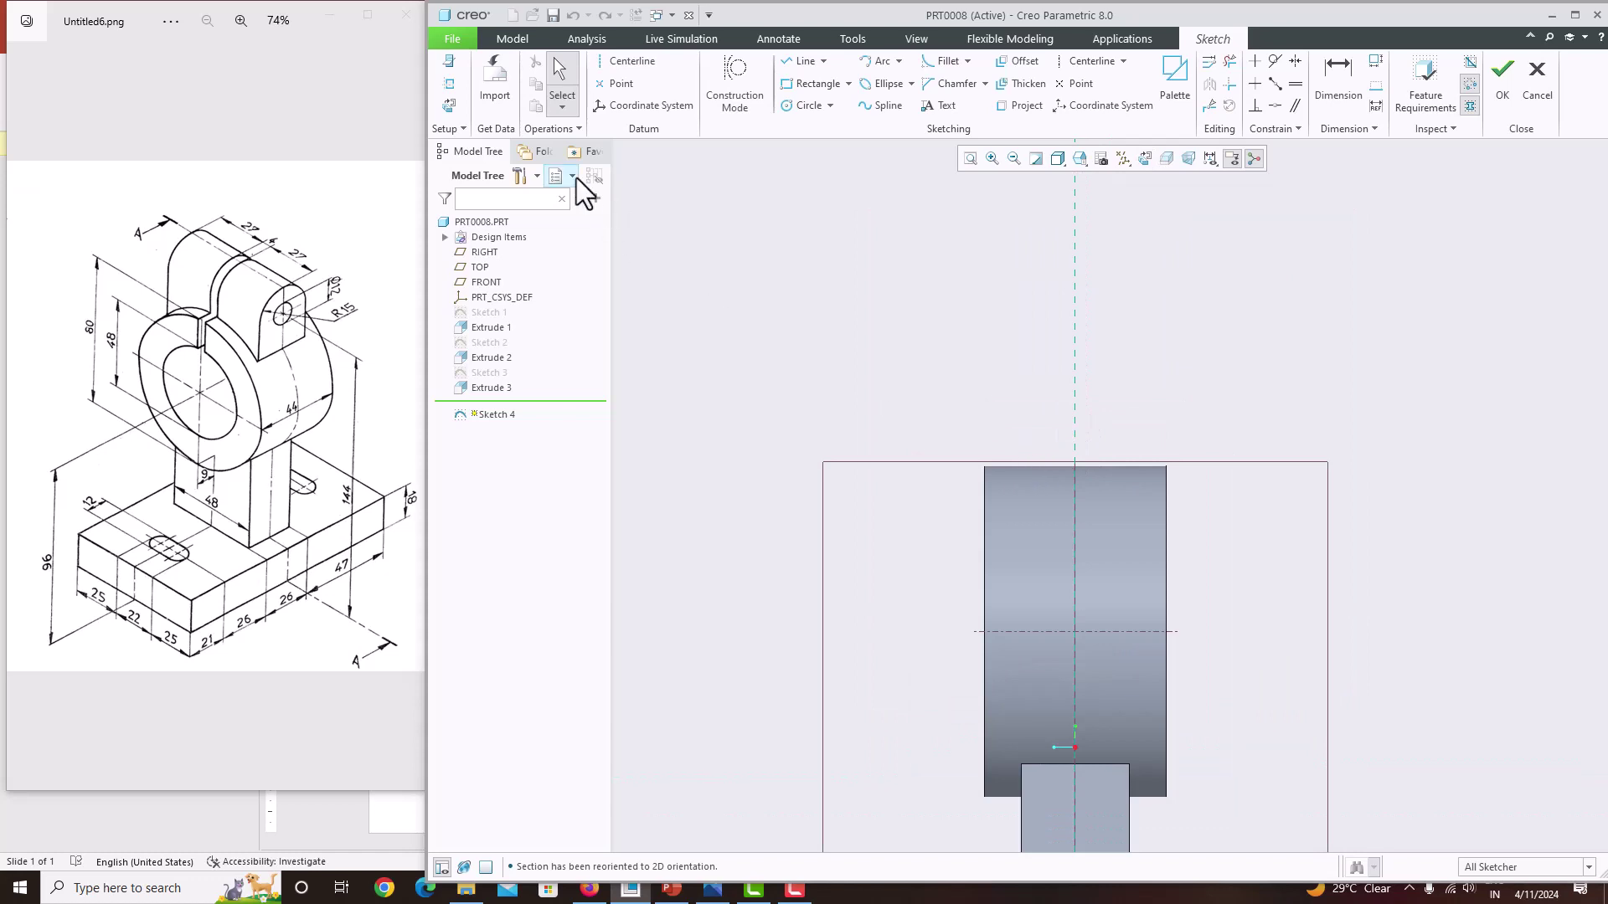
click(447, 84)
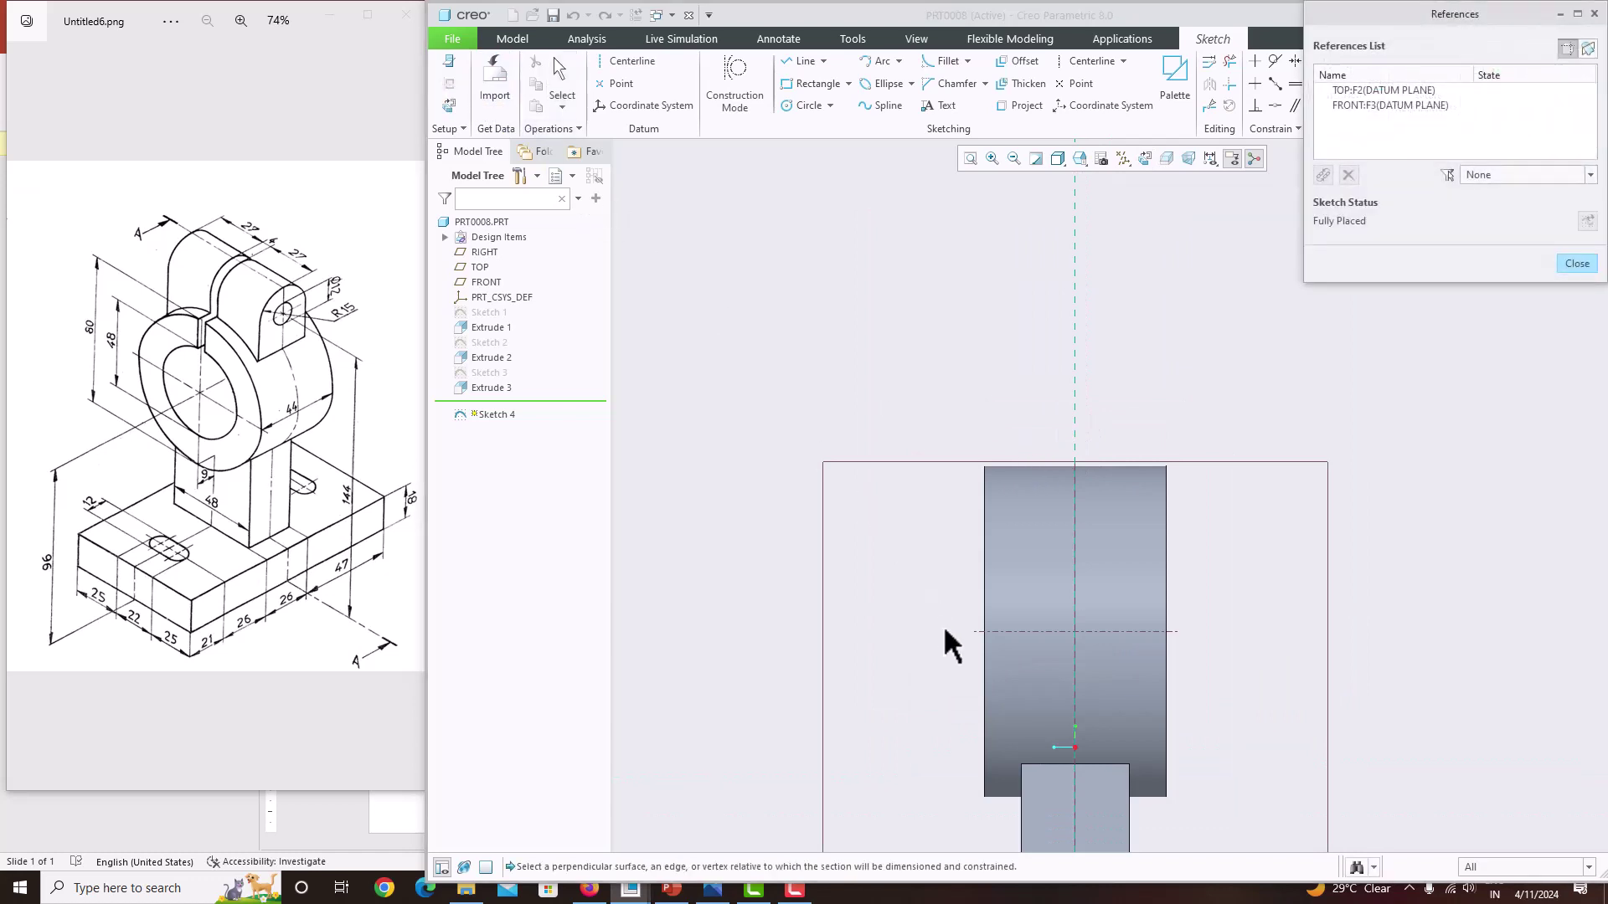
click(1017, 631)
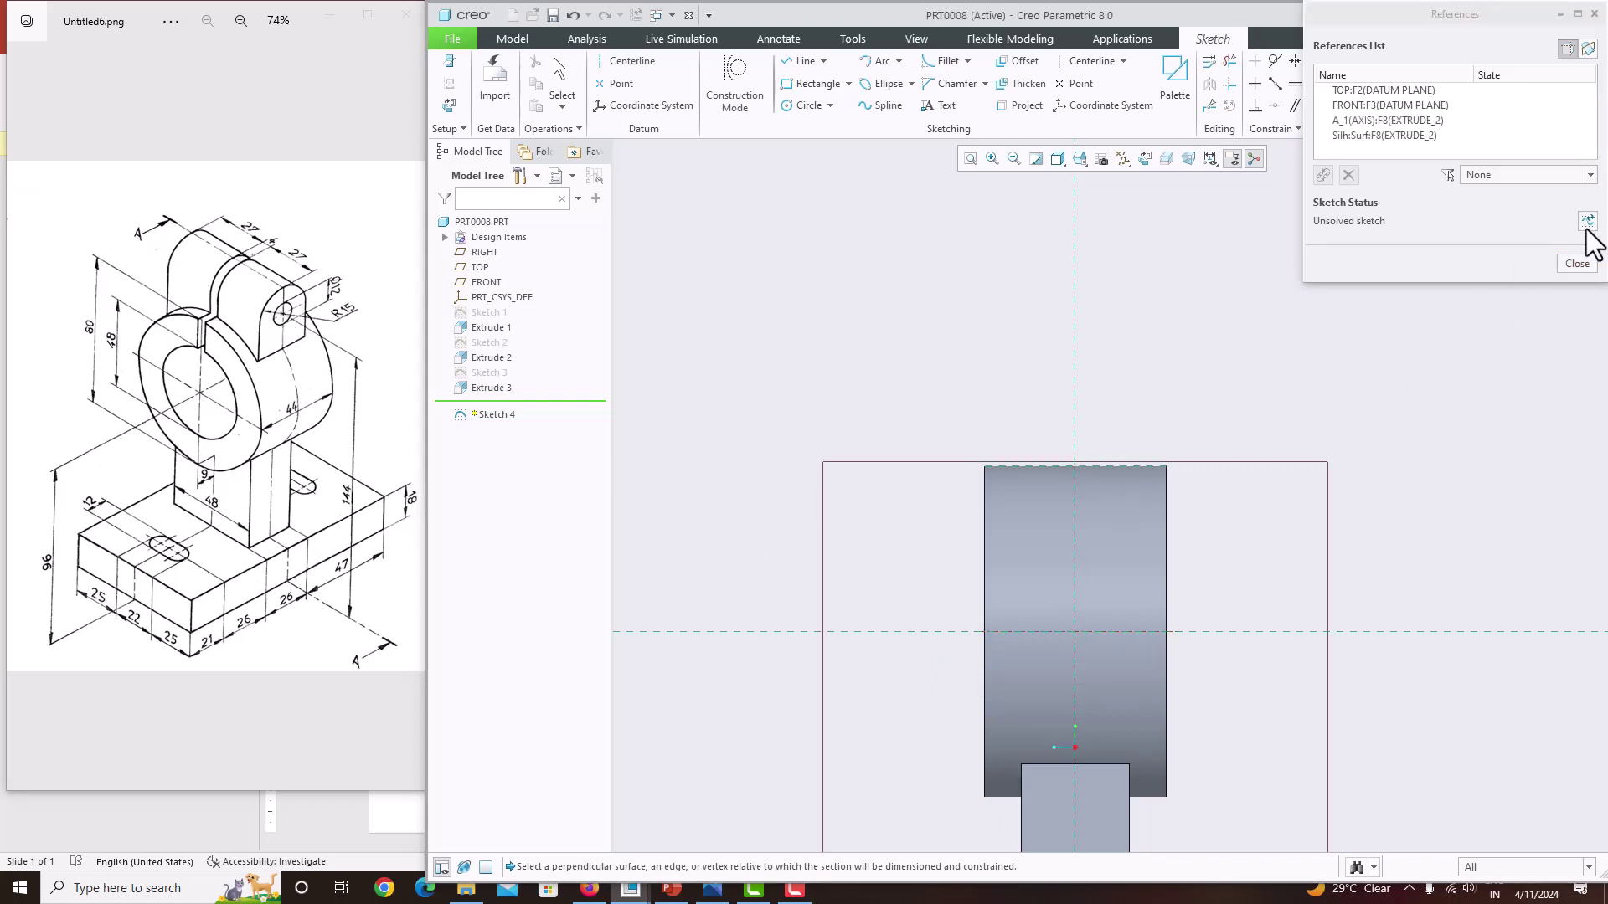
click(1578, 263)
click(806, 105)
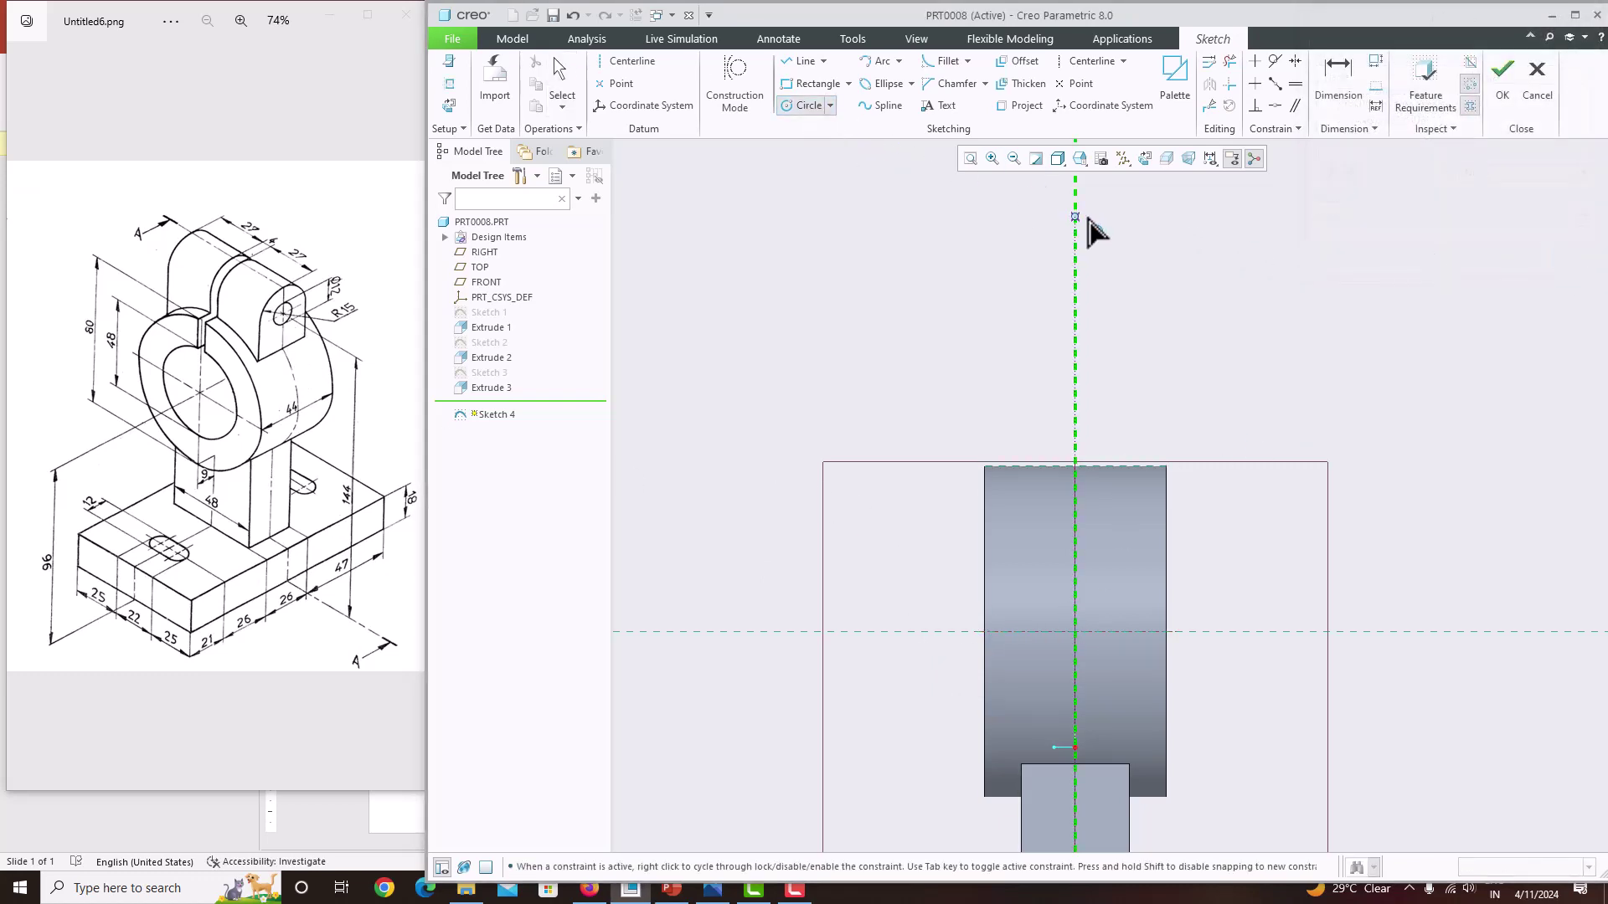
Draw a circle on the vertical centreline and dimension its radius as R15
click(1074, 288)
click(995, 287)
middle_click(1071, 340)
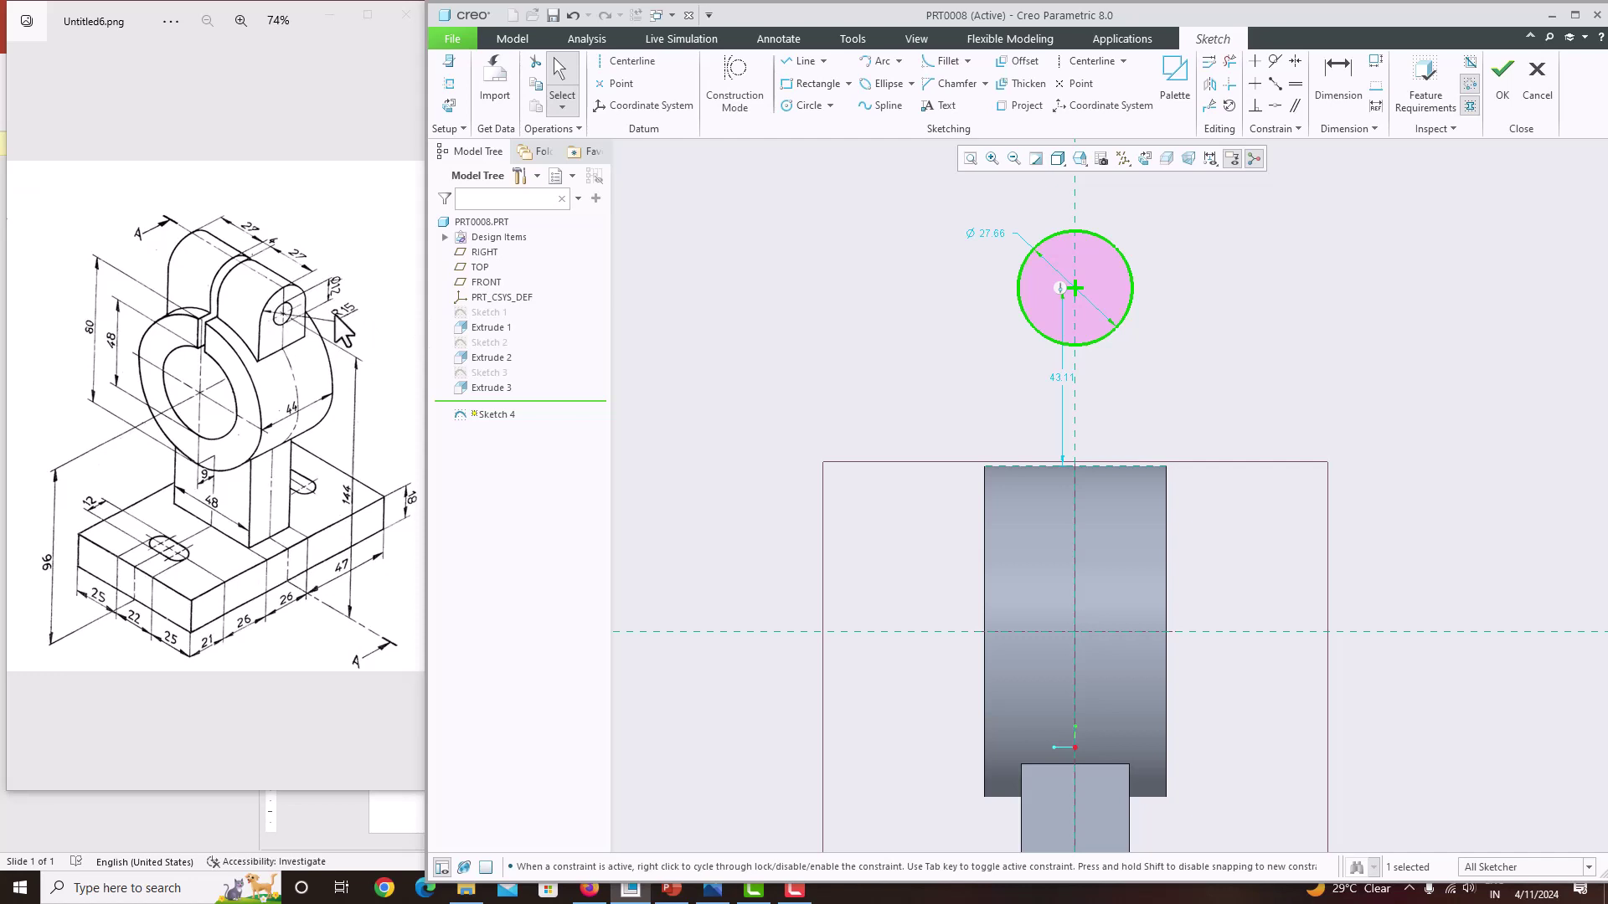
click(1332, 73)
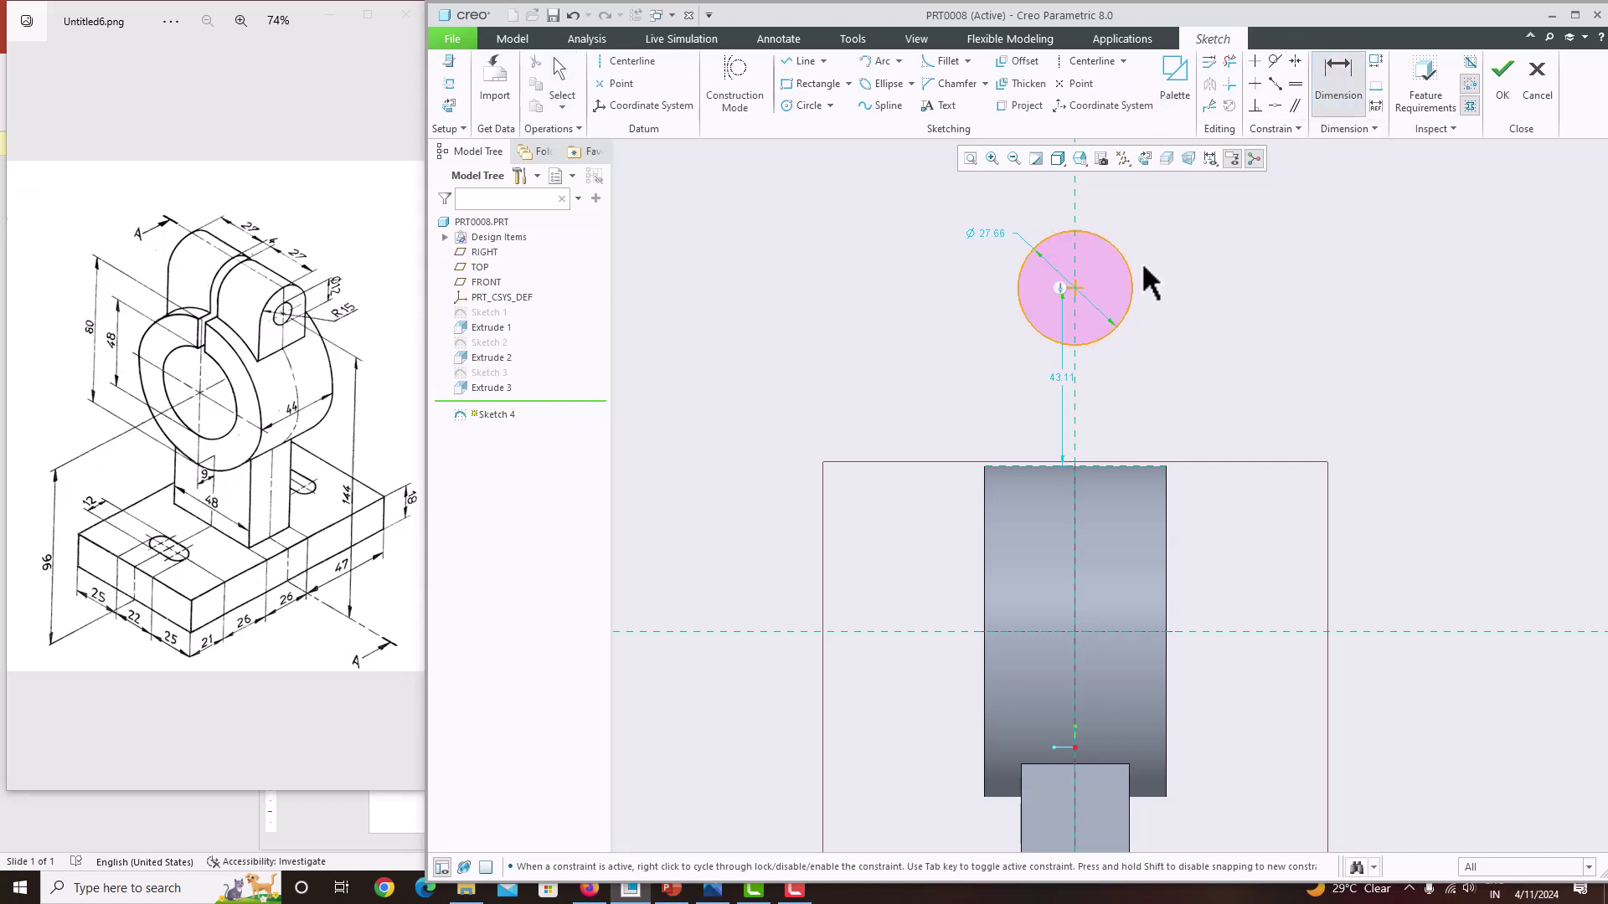
click(1132, 271)
middle_click(1183, 248)
key(Return)
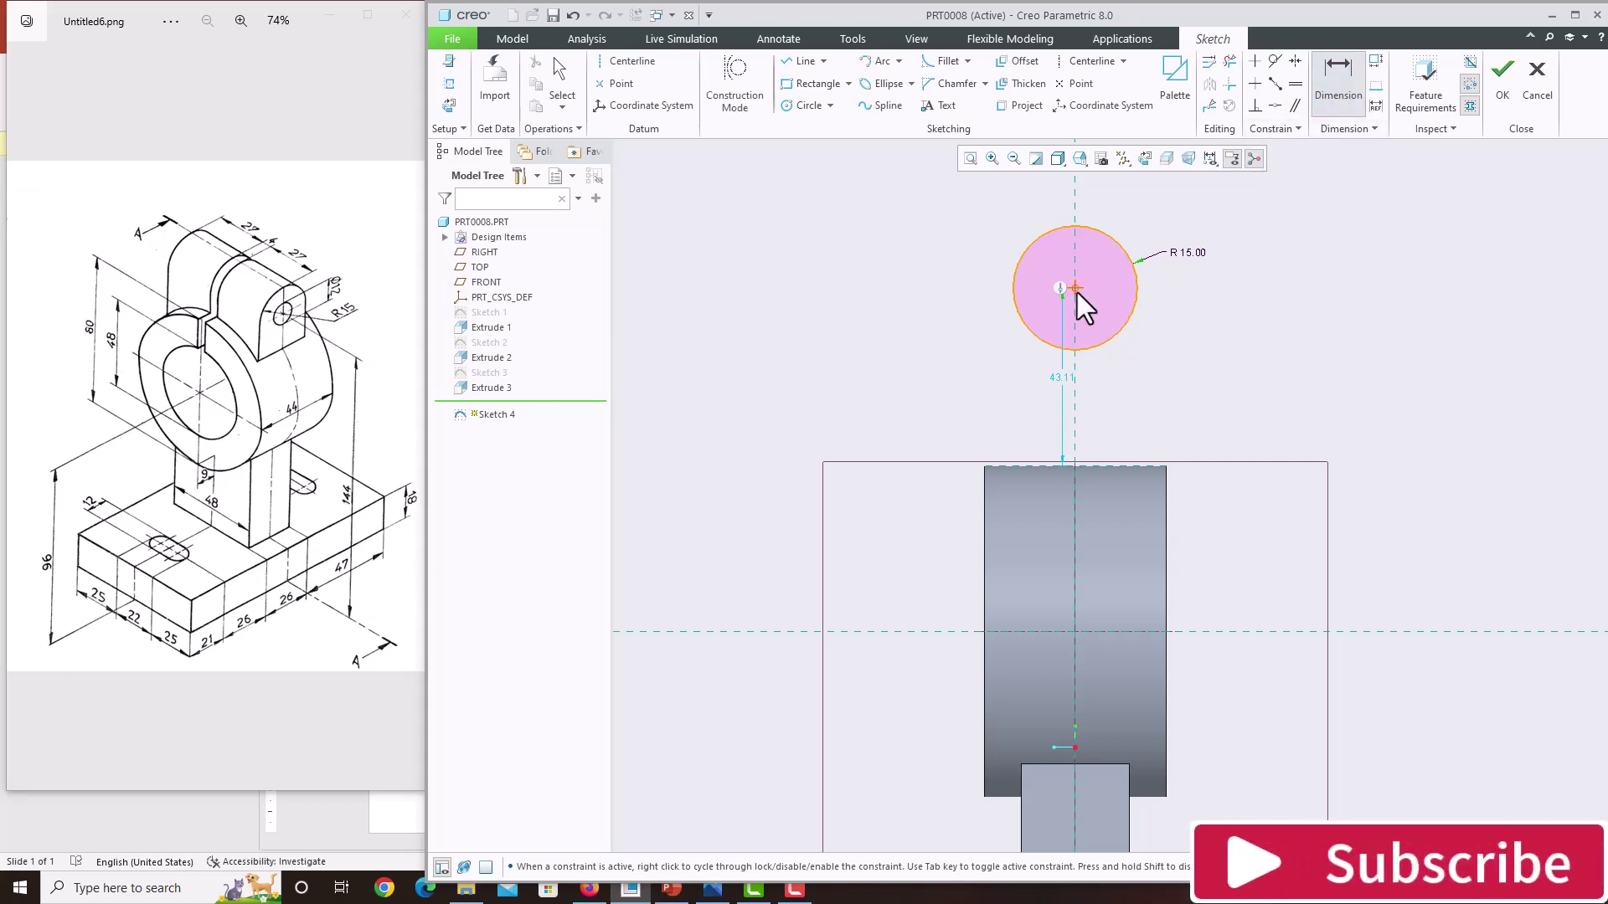
Dimension the circle centre 144 above the base bottom edge
scroll(1171, 586, down, 3)
scroll(1192, 767, up, 1)
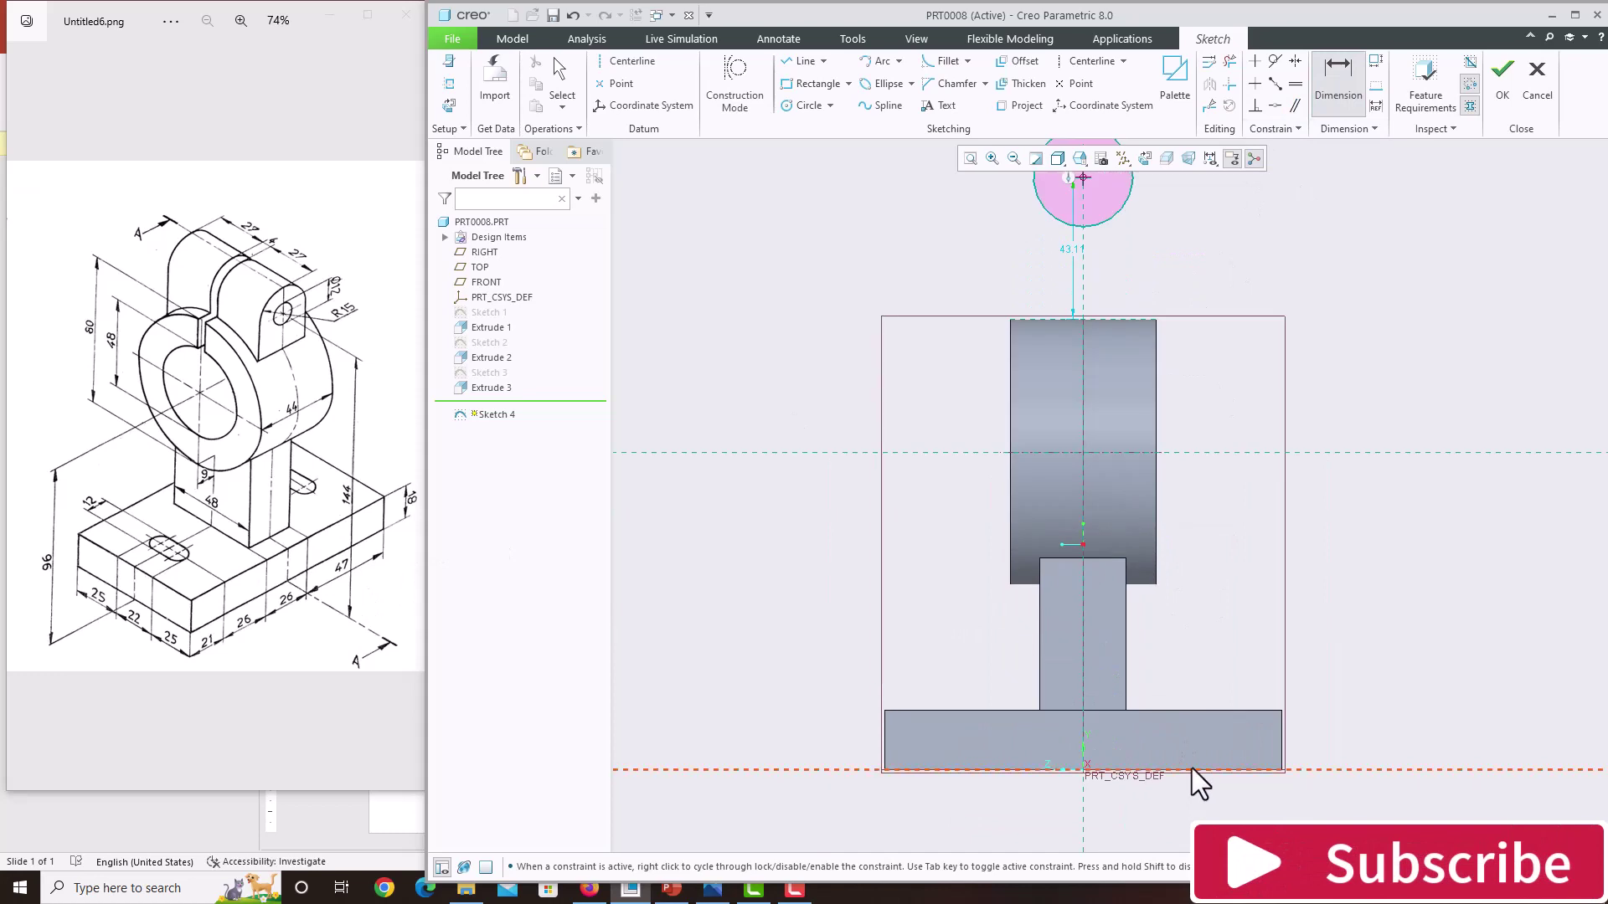
click(1192, 767)
middle_click(1263, 581)
text(14)
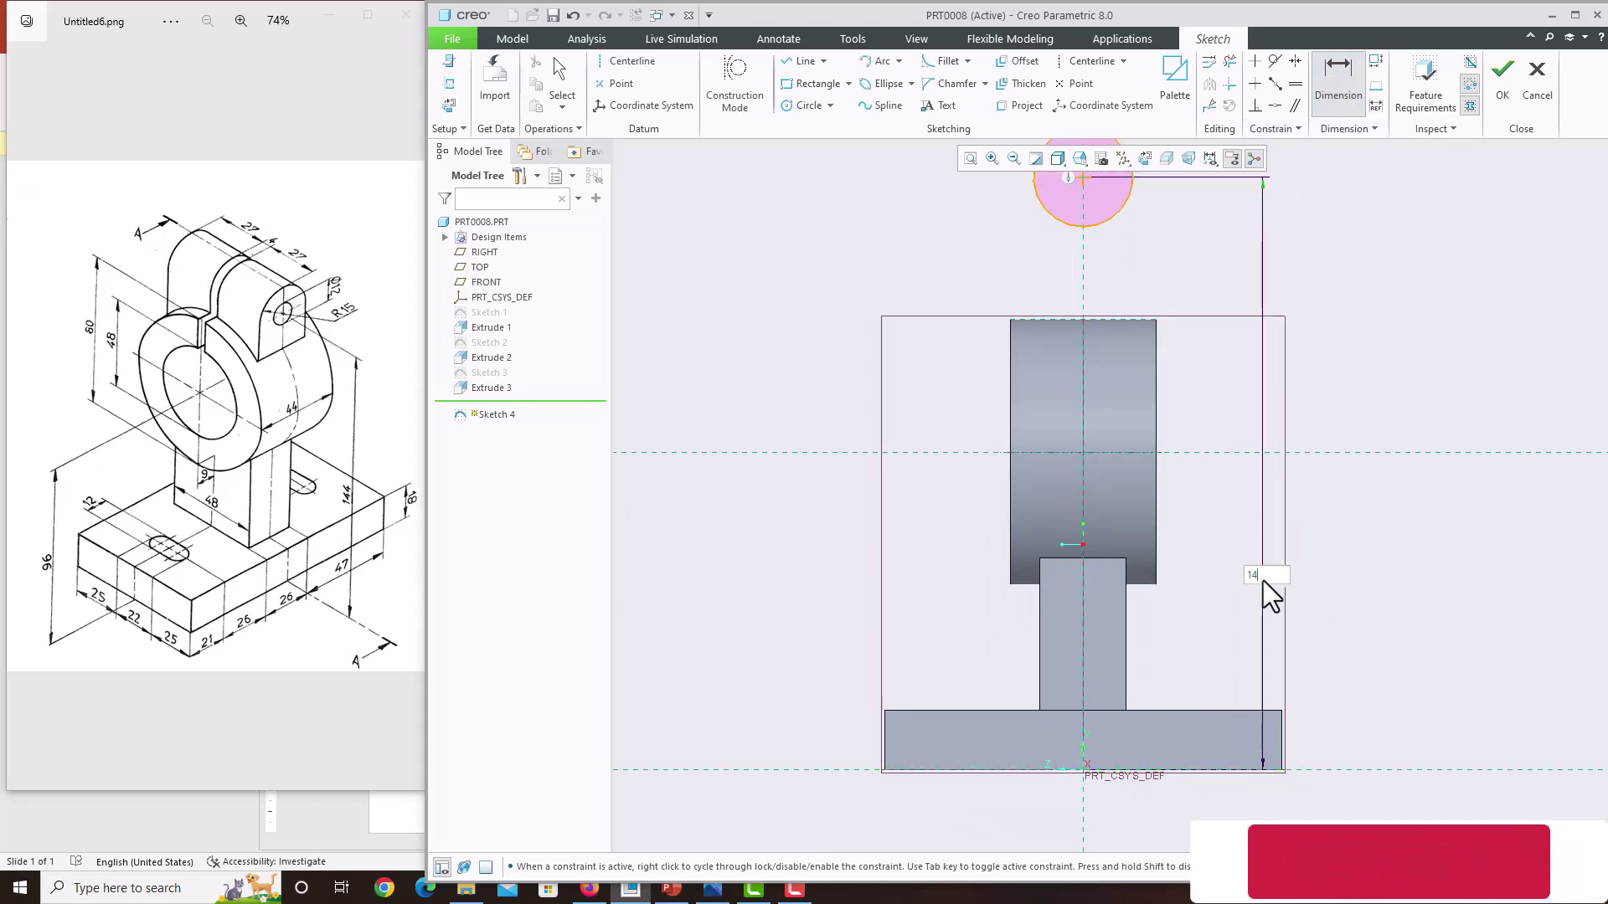
text(4)
key(Return)
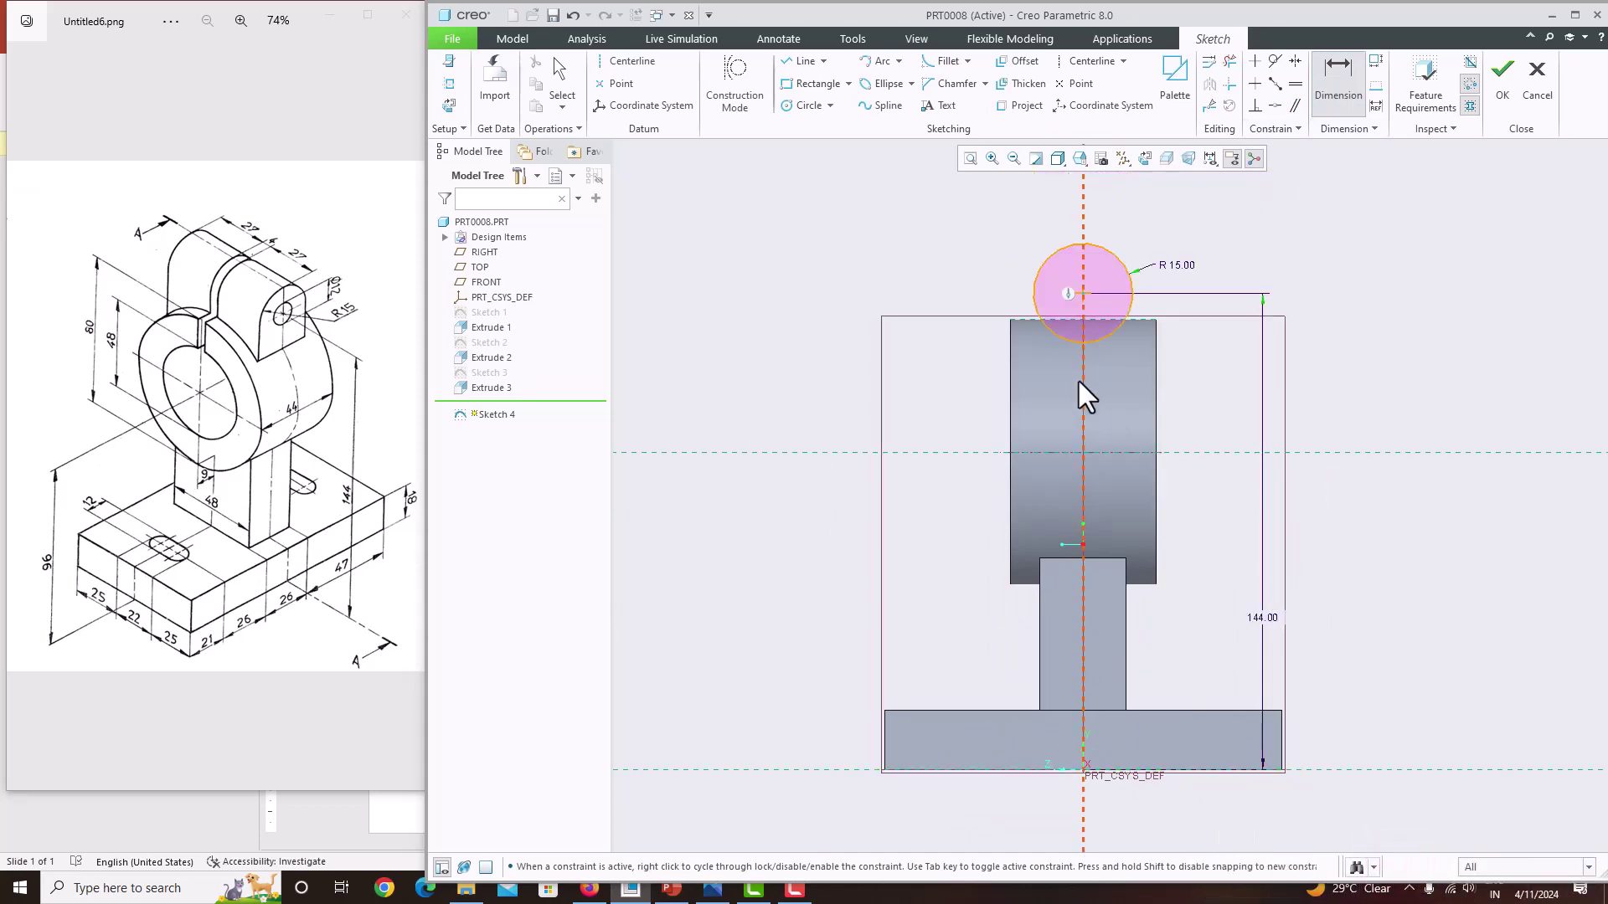
click(790, 66)
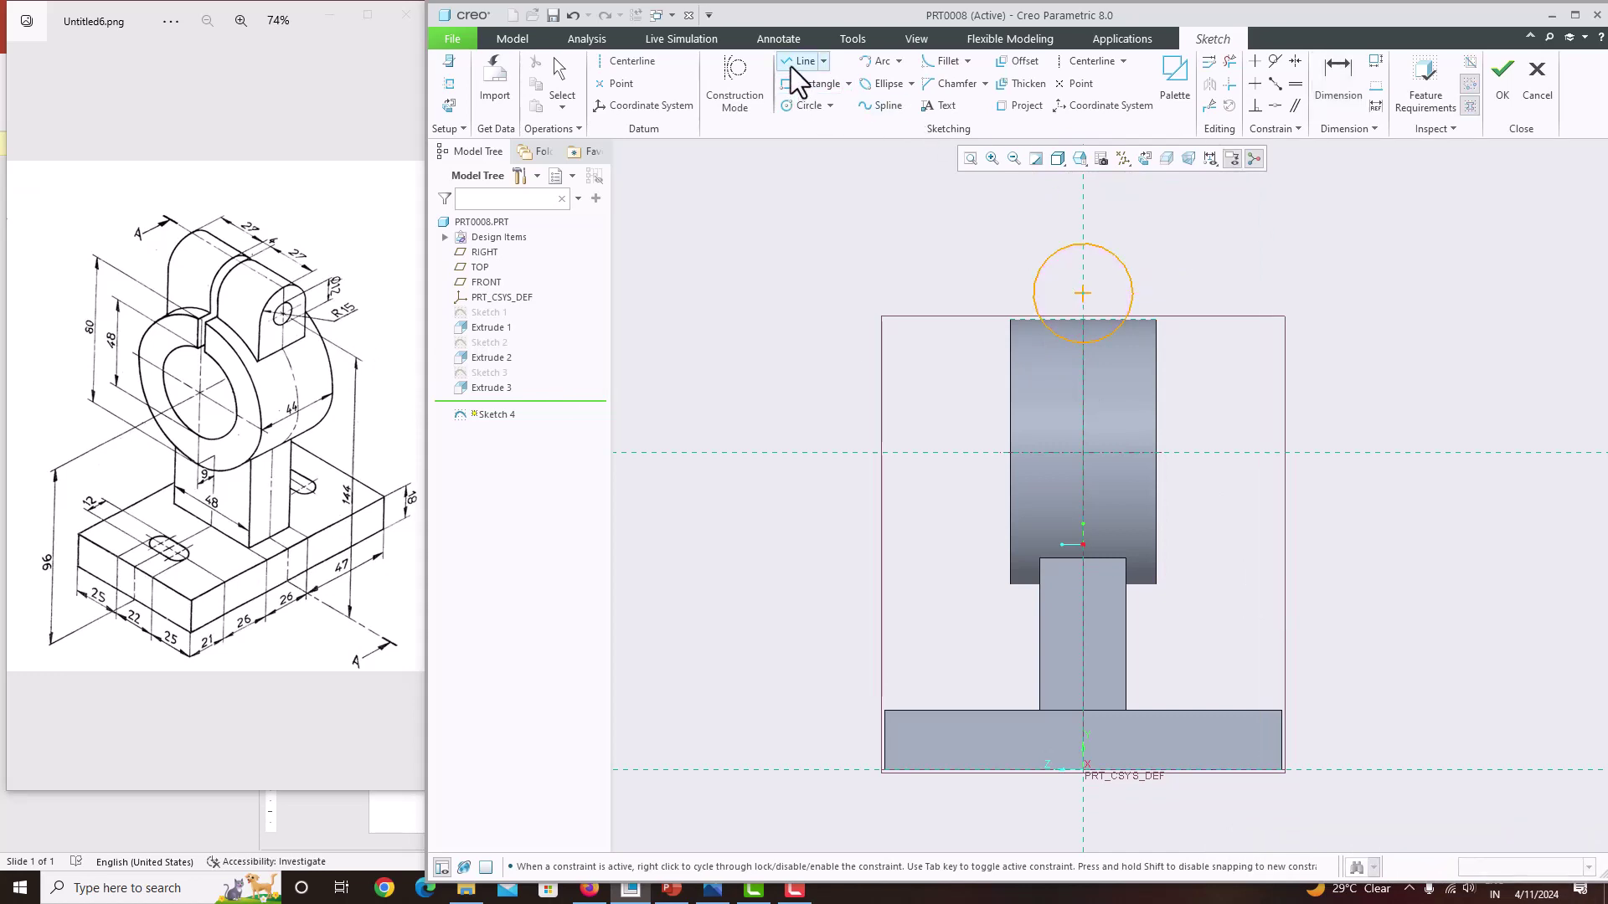
Draw tangent vertical lines from the R15 circle down to the horizontal centreline and close the bottom
click(1042, 297)
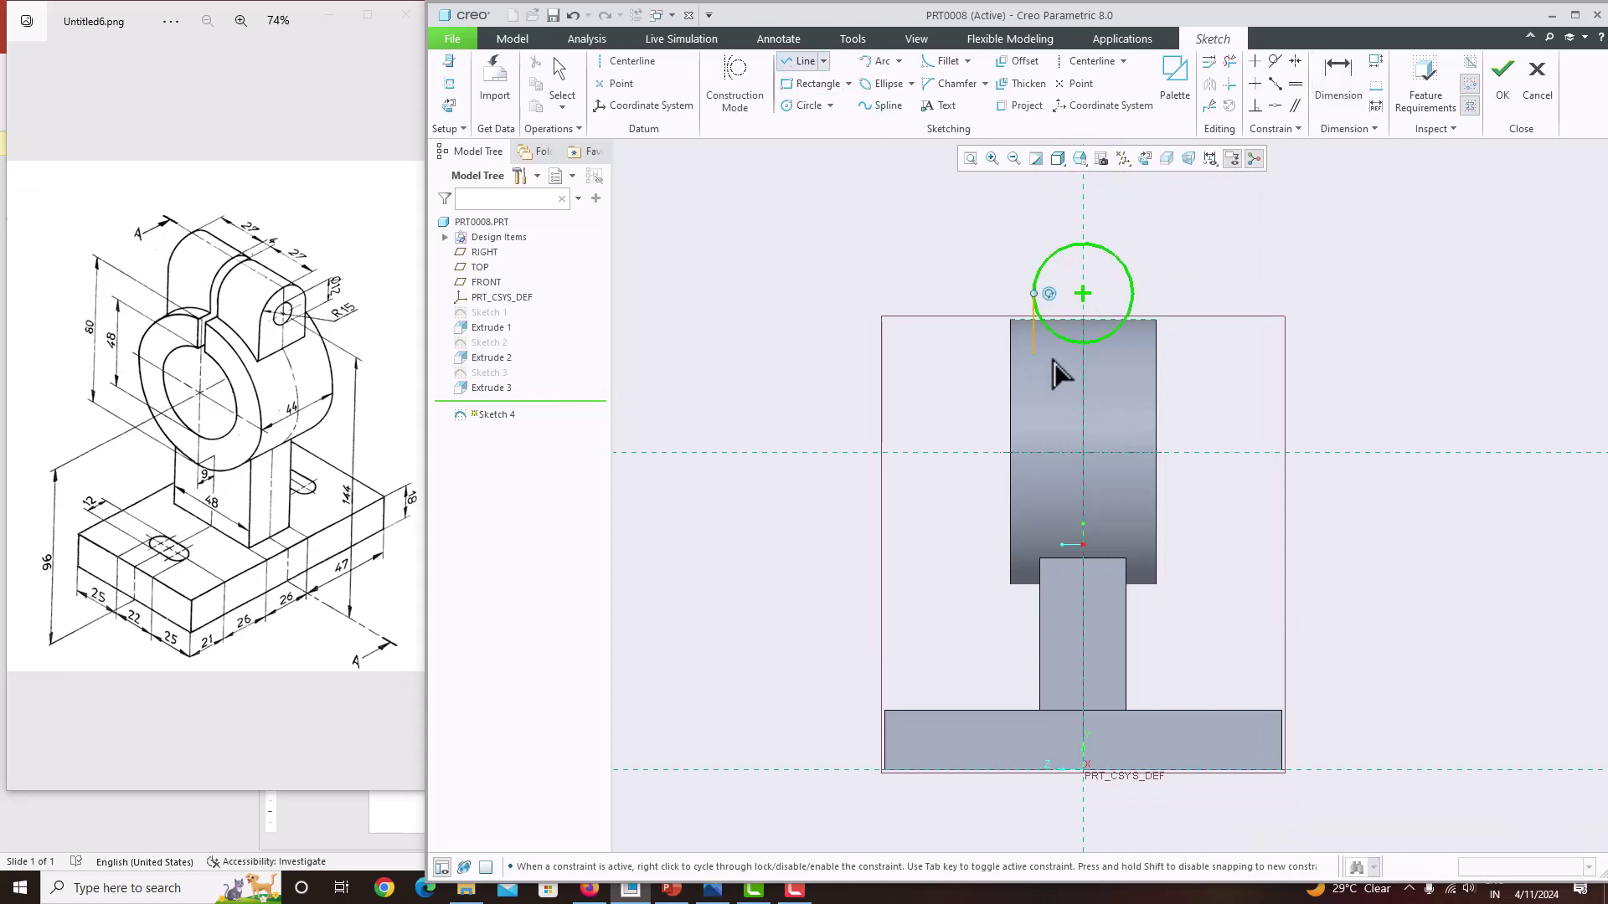
click(1060, 457)
middle_click(1068, 457)
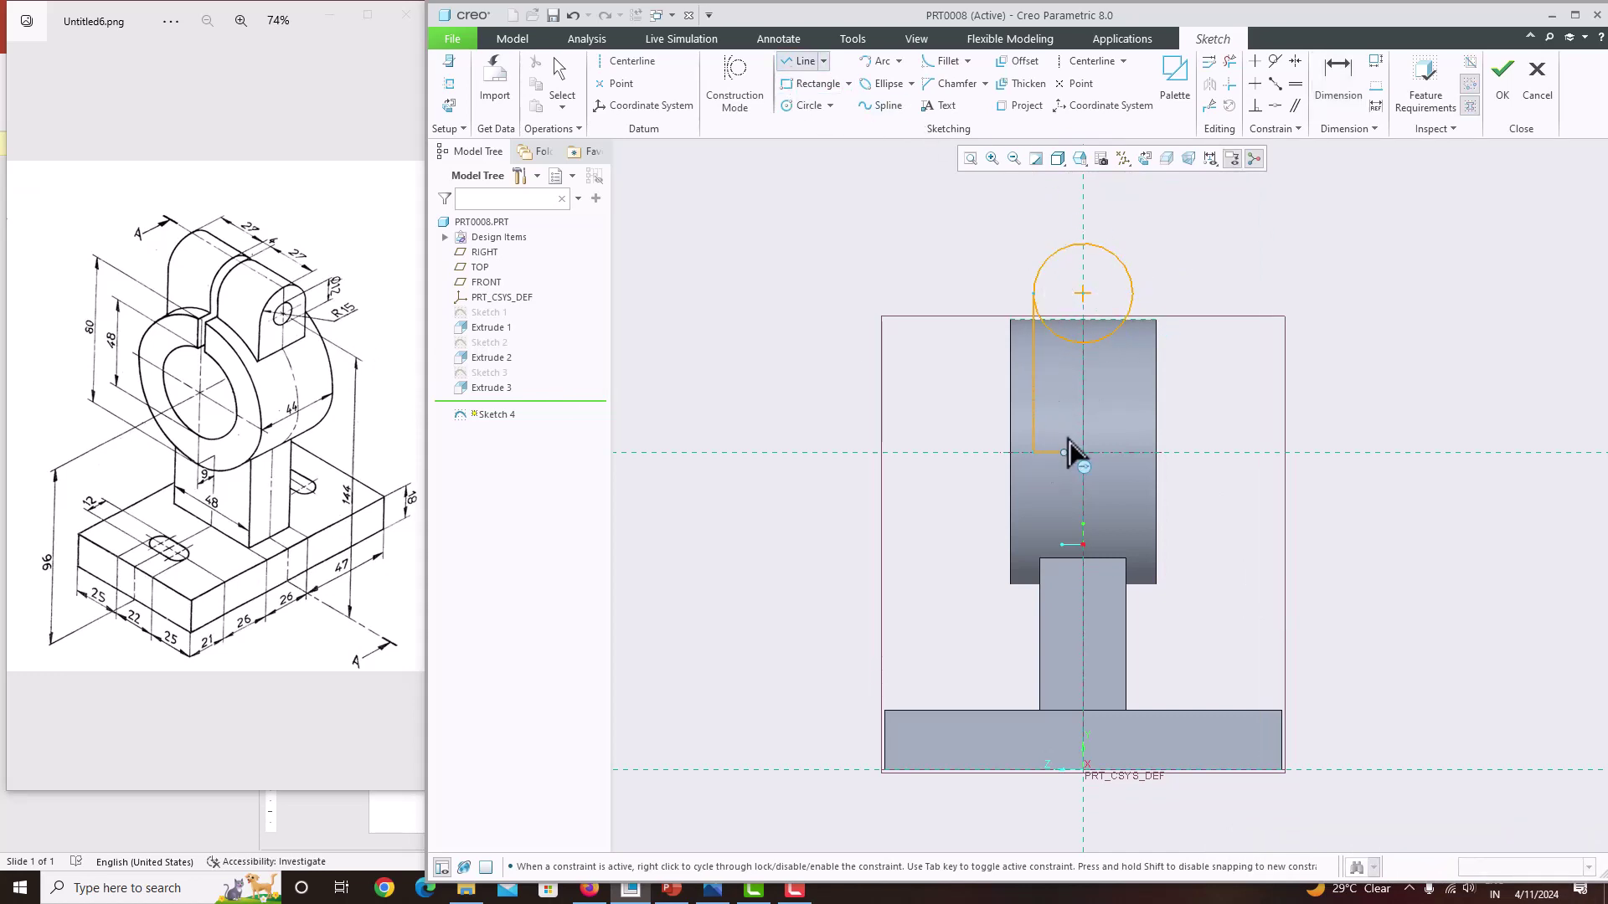
click(1138, 306)
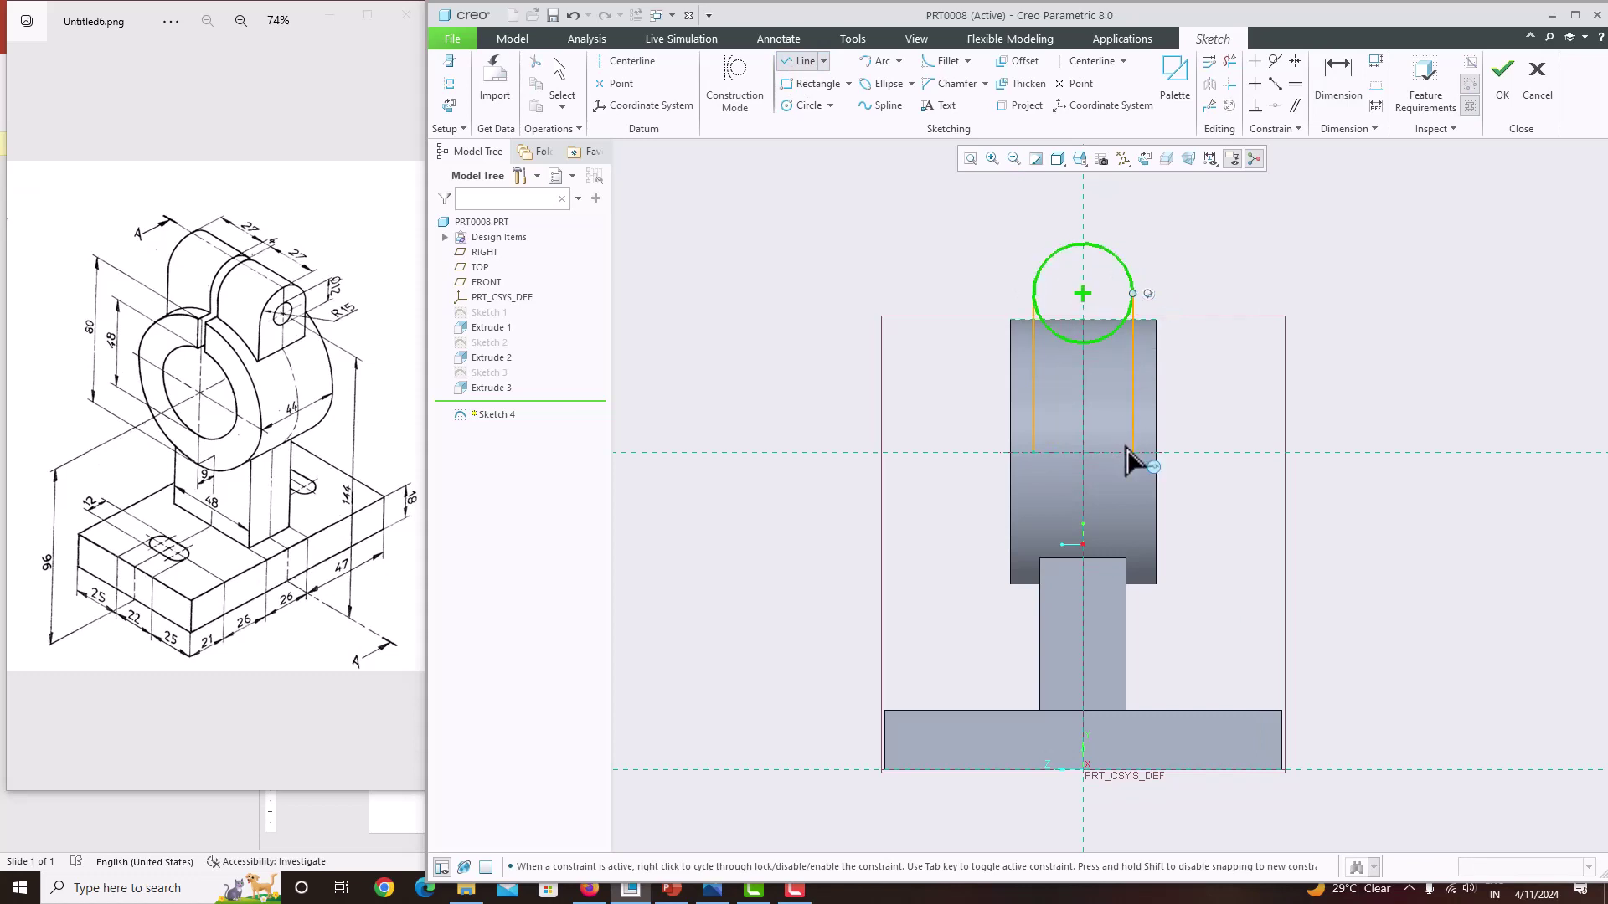
click(1126, 454)
click(1035, 454)
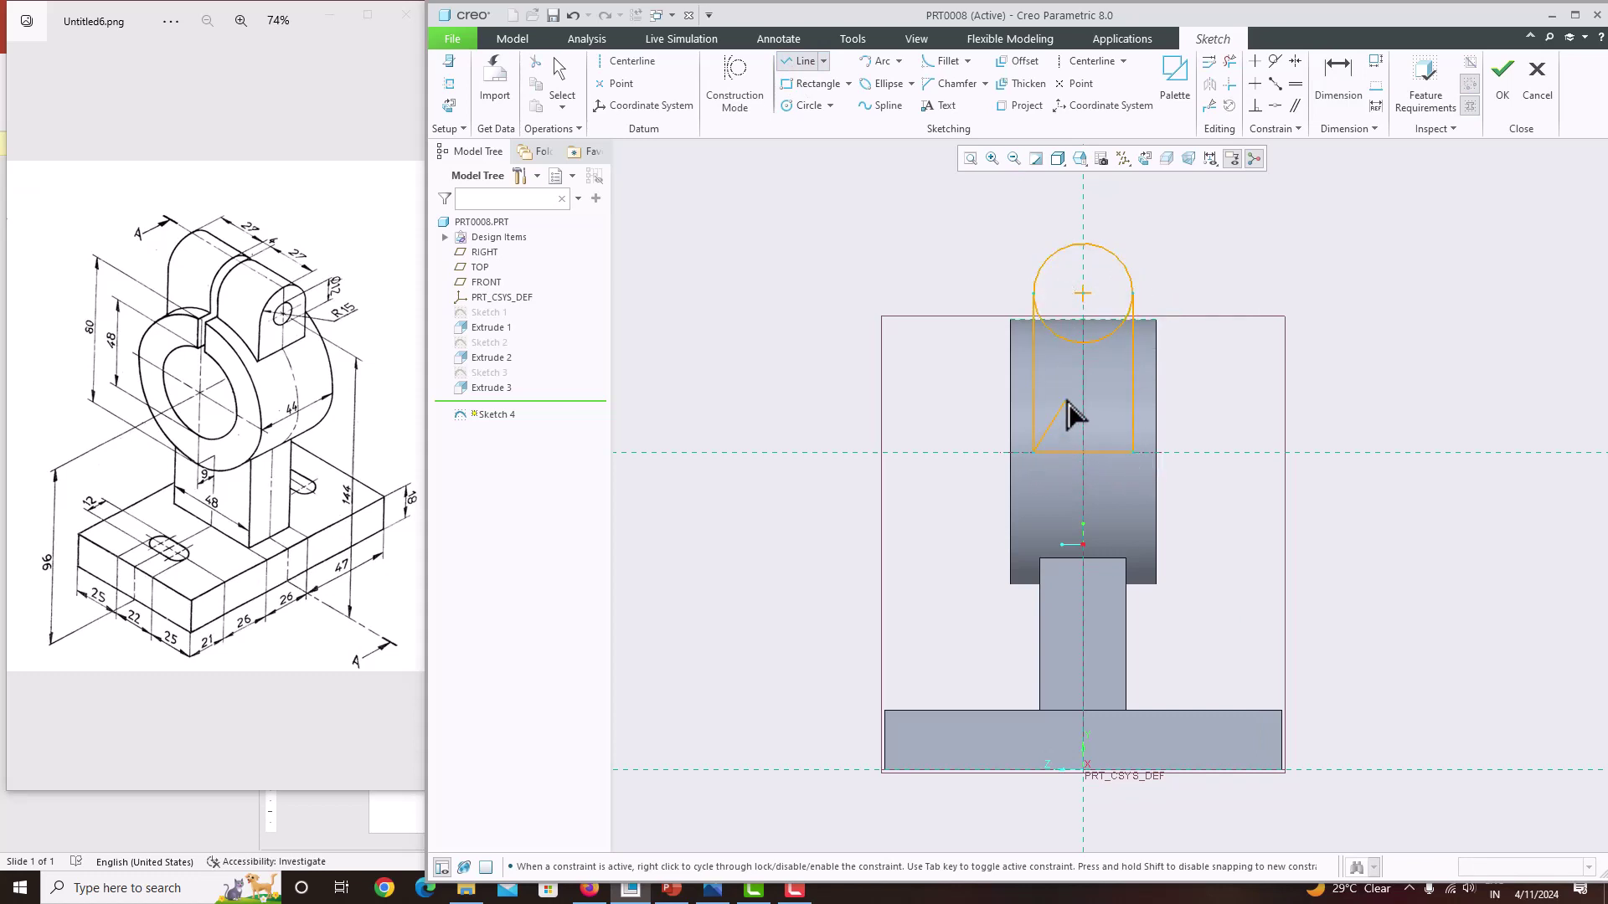
middle_click(1067, 400)
middle_click(1067, 400)
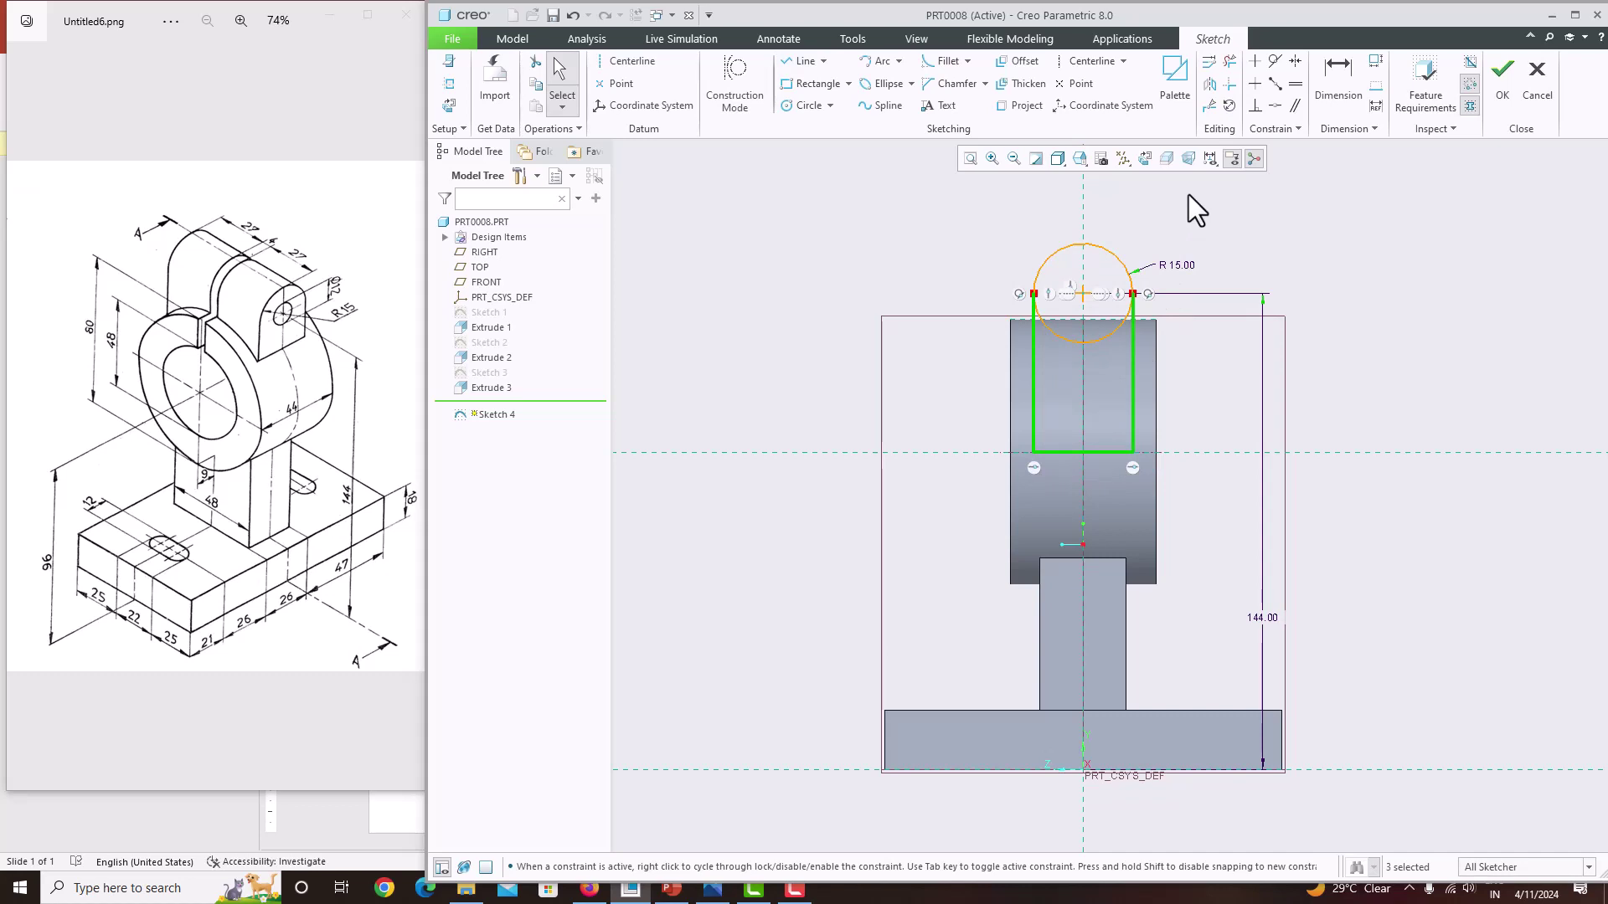
Trim the lower circle half and leftover arc pieces into a closed U outline, then finish Sketch 4
click(1227, 64)
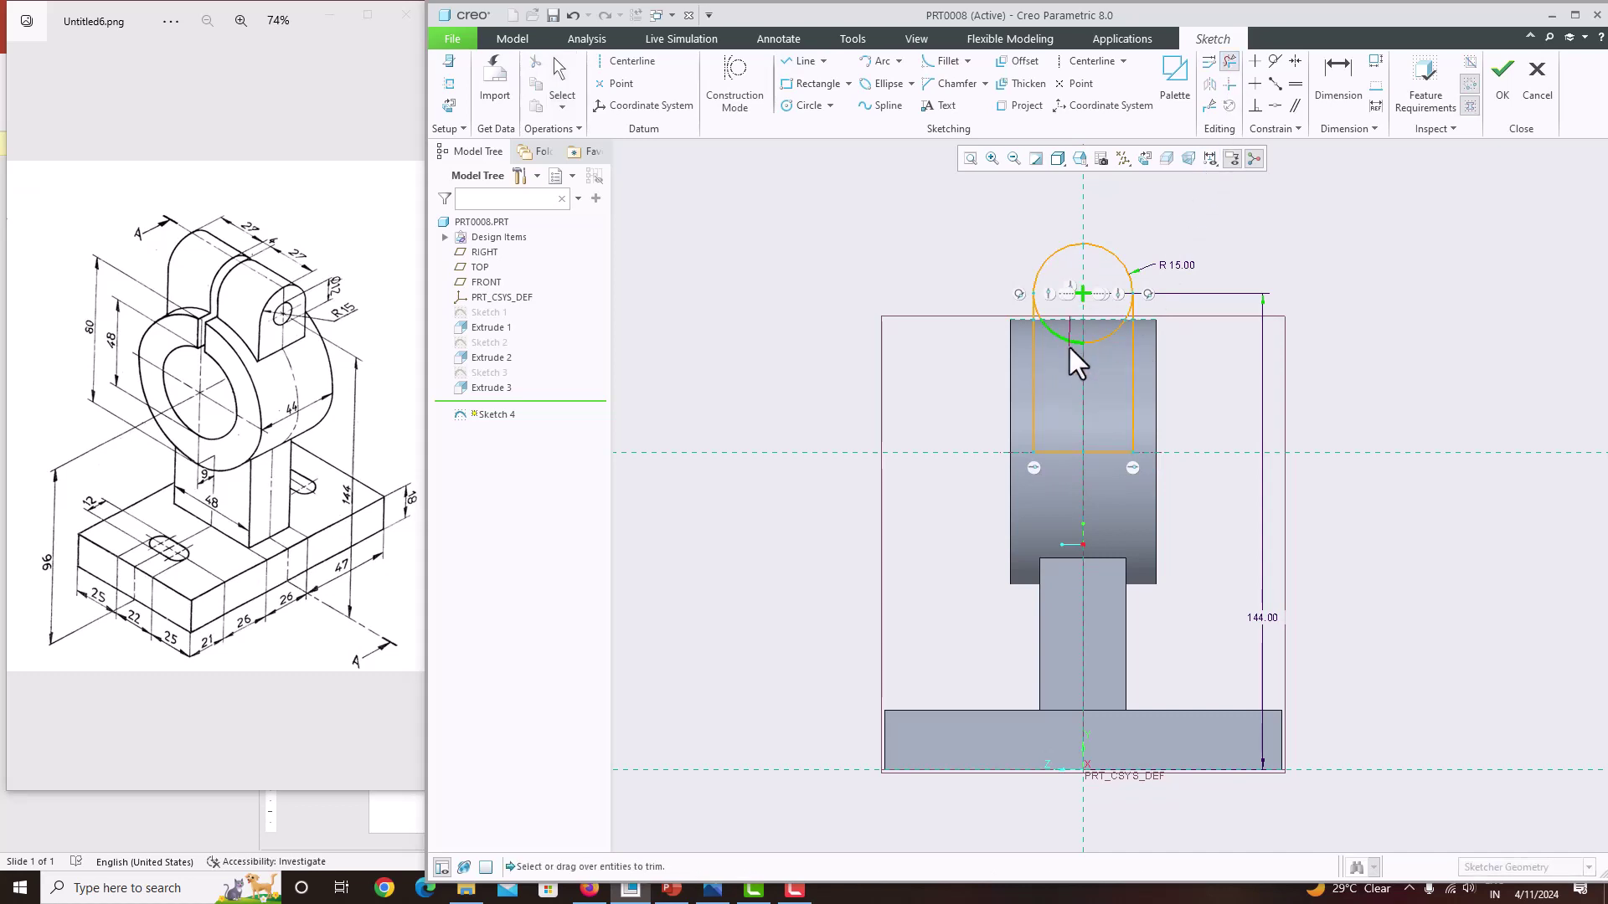
click(1113, 324)
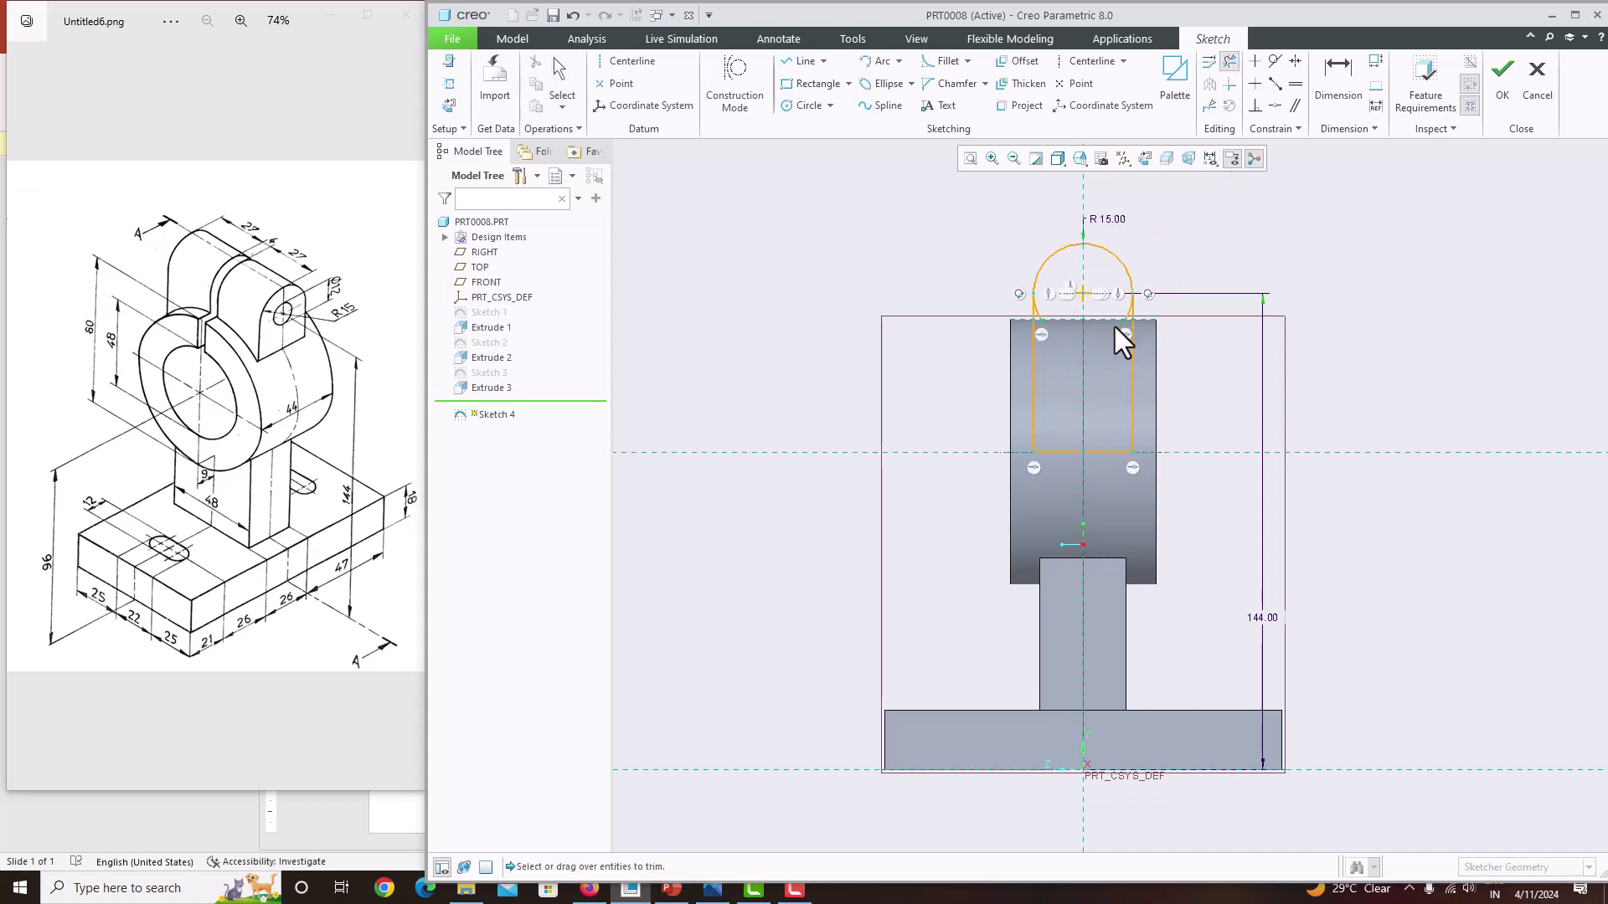
click(1038, 313)
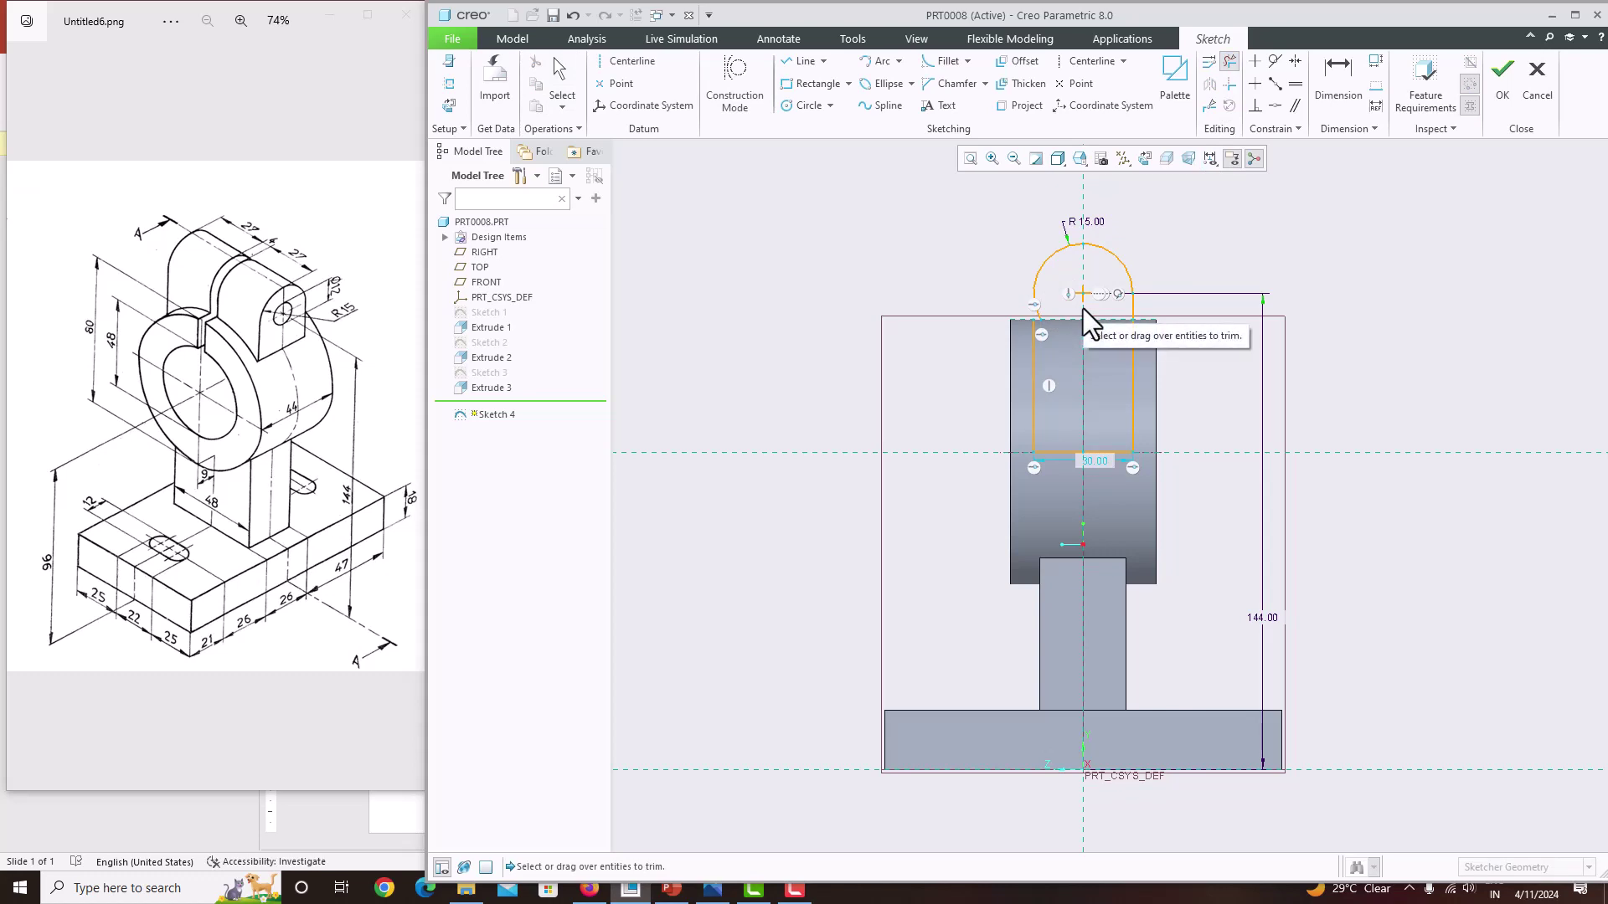
middle_click(1083, 309)
click(1229, 63)
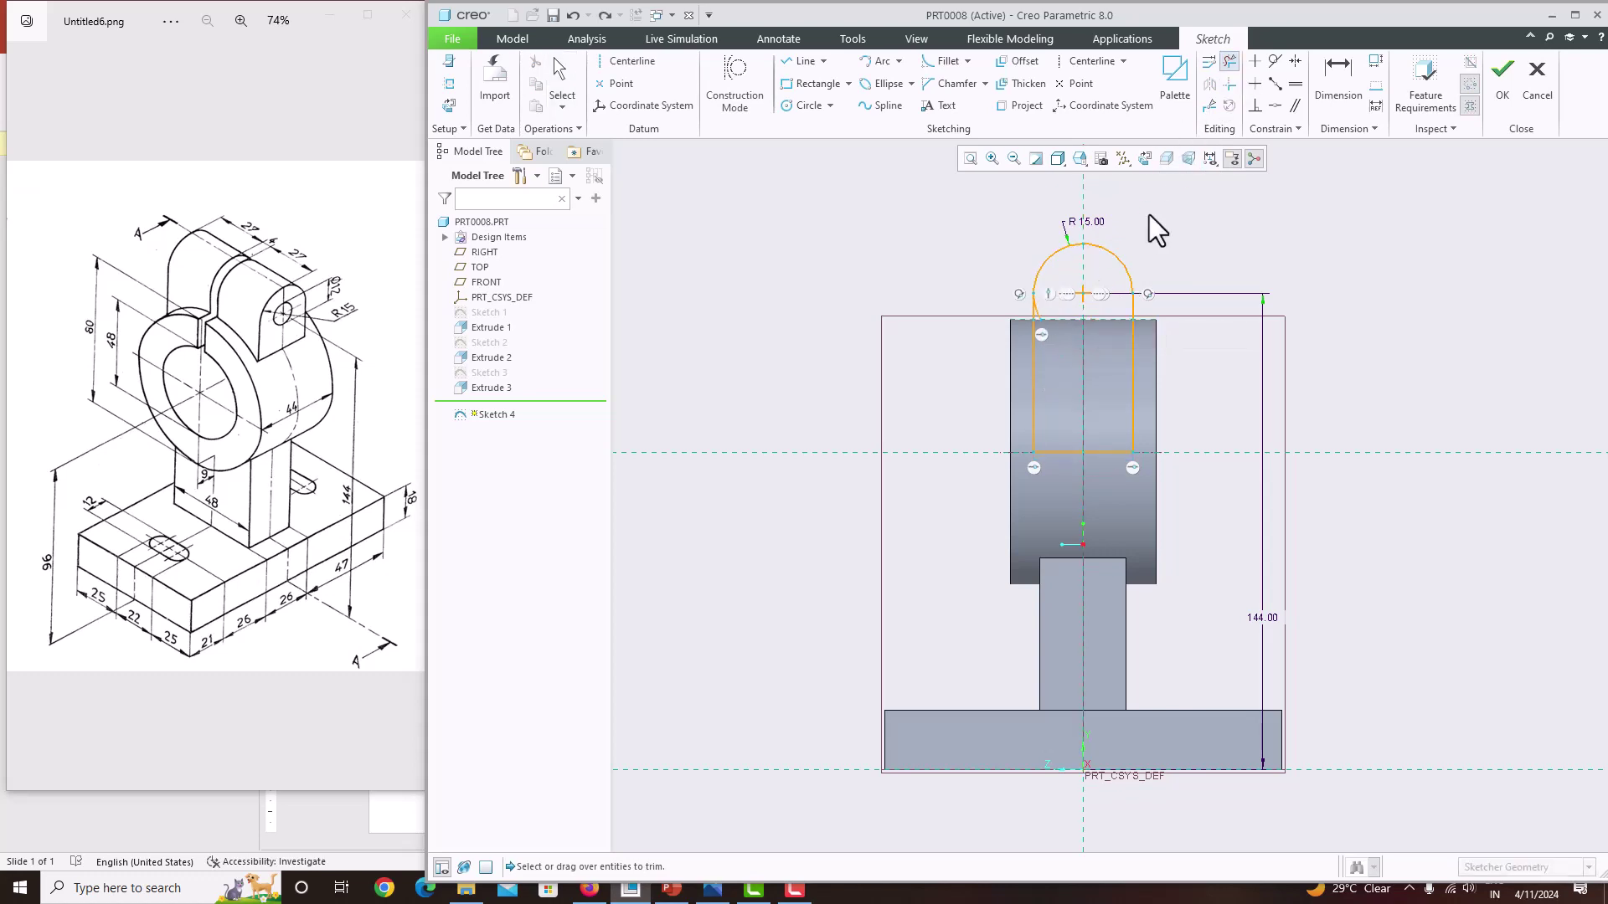
scroll(1040, 315, up, 4)
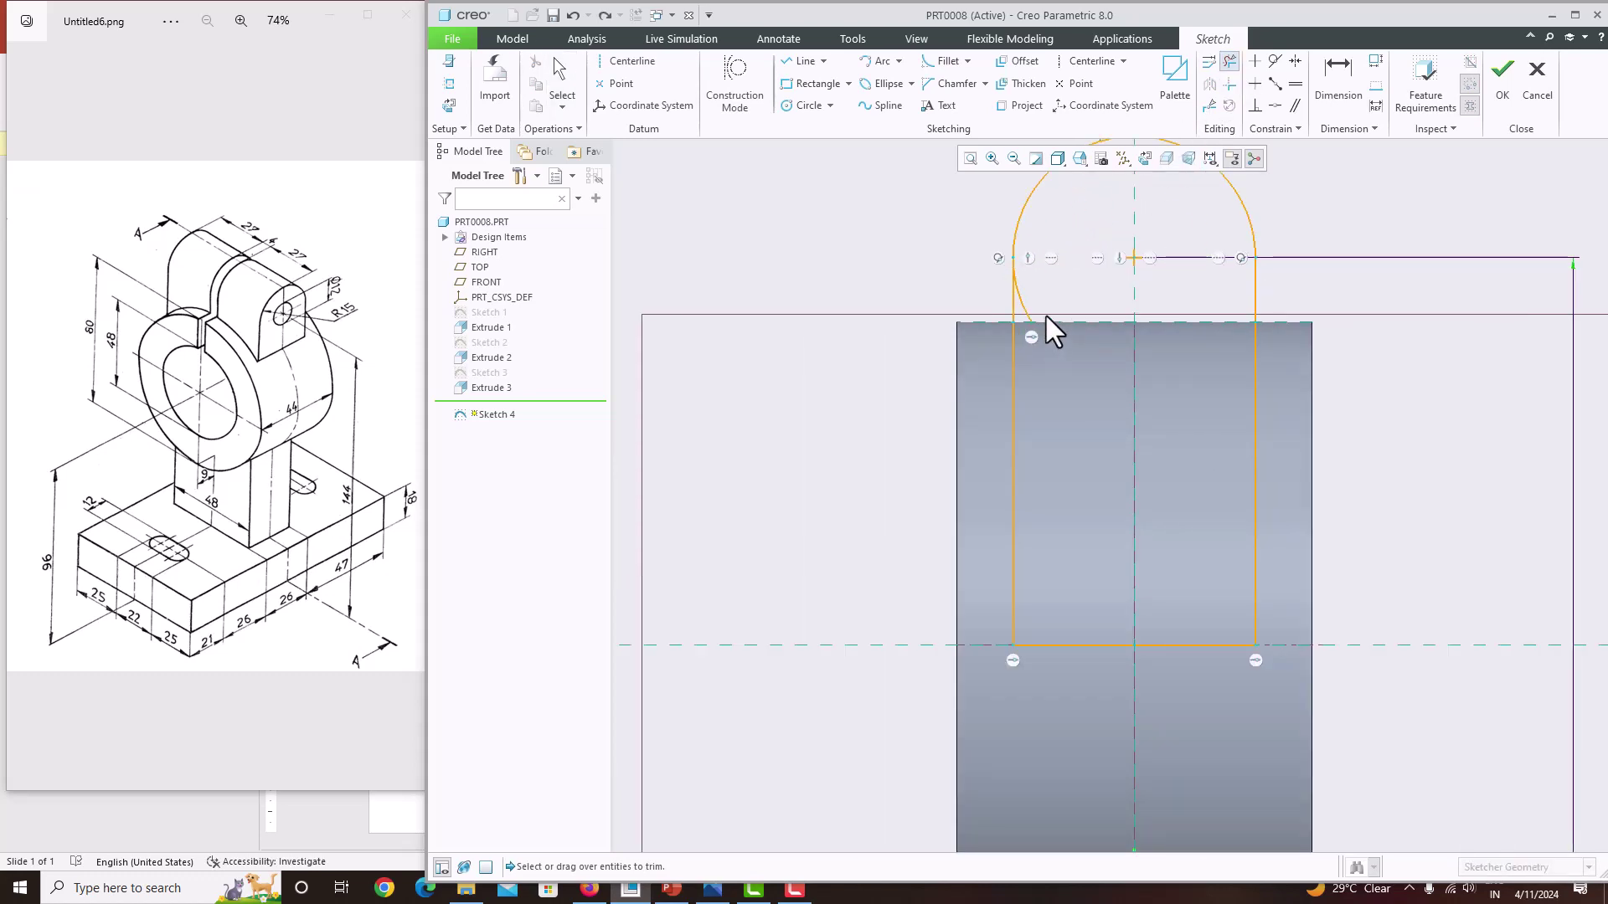
click(1032, 322)
middle_click(1074, 343)
scroll(1087, 375, down, 5)
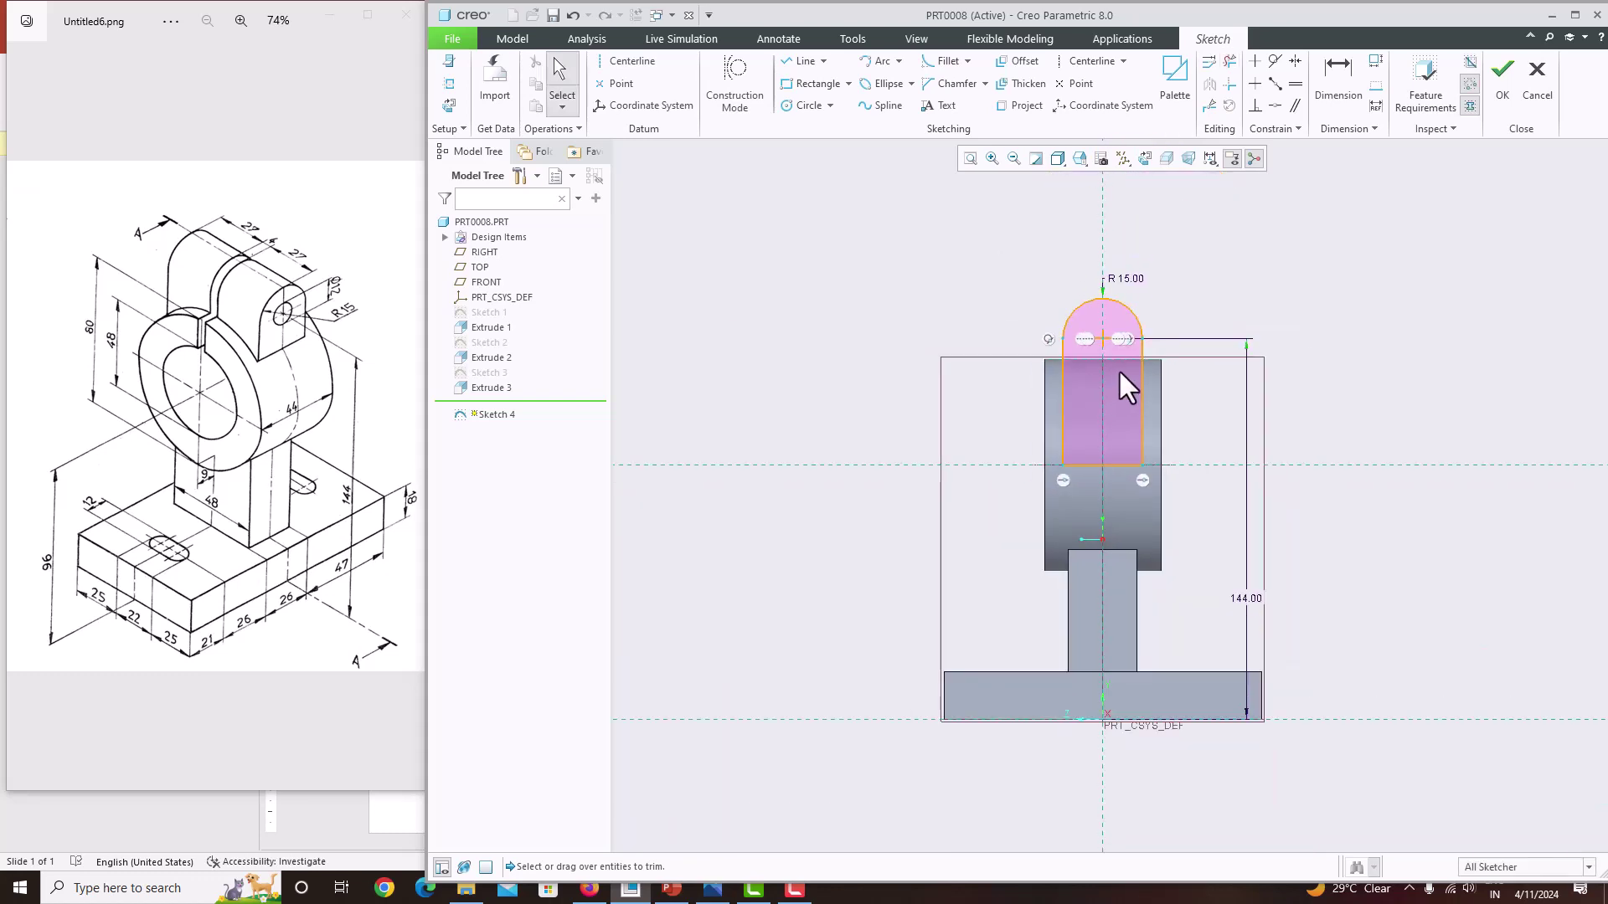
click(1502, 79)
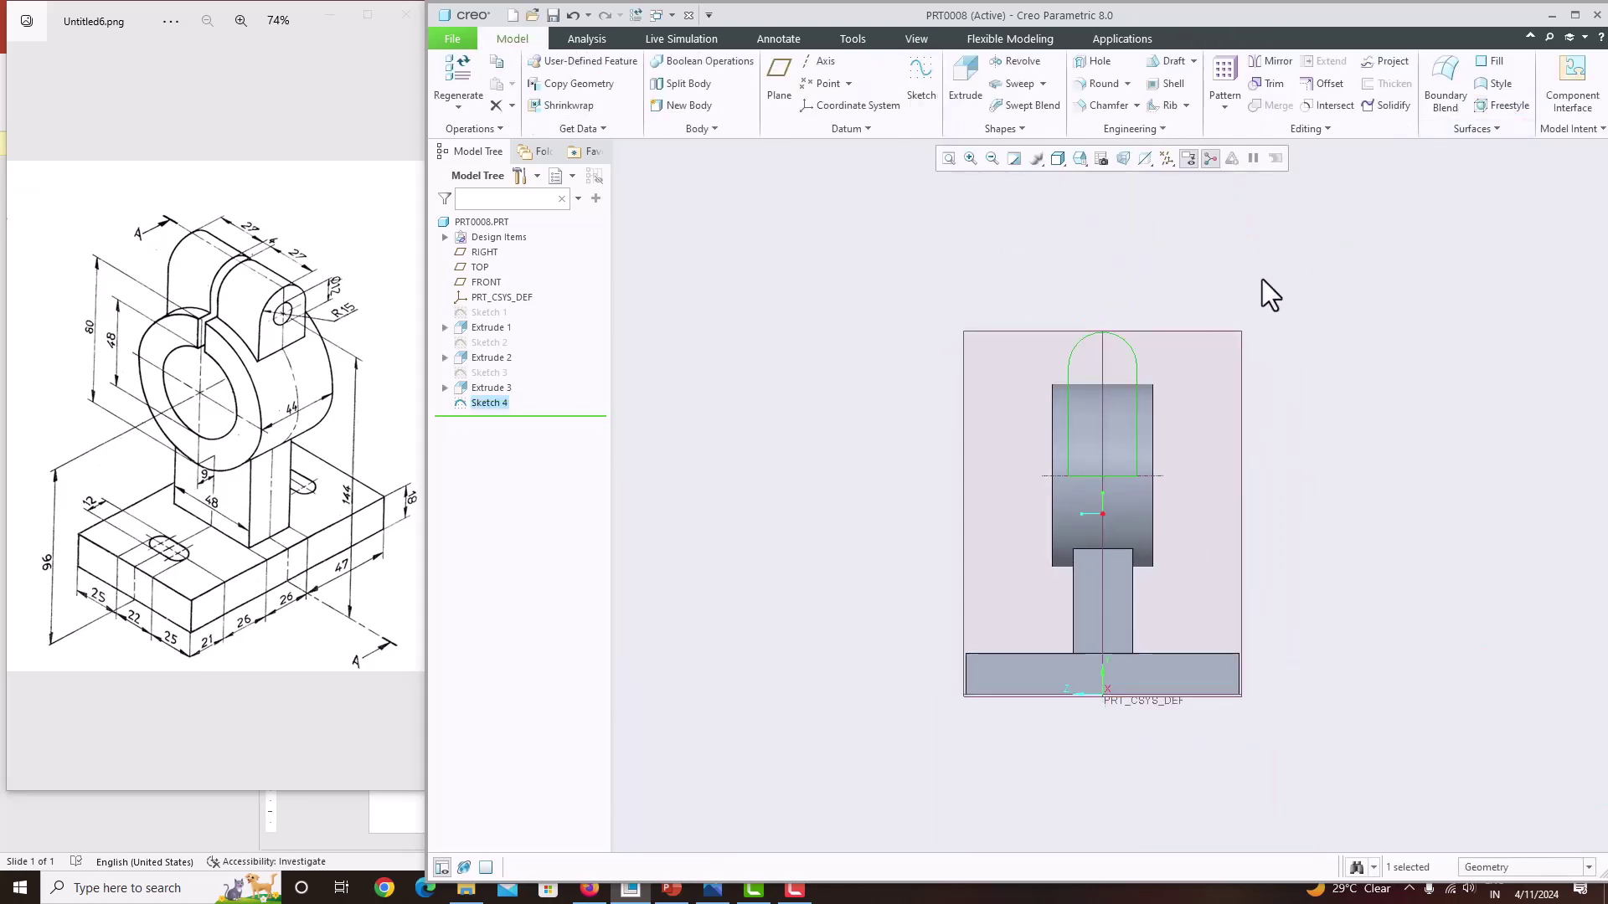
Extrude Sketch 4 symmetrically to a depth of 58 (27+27+4) to form the lug
click(965, 84)
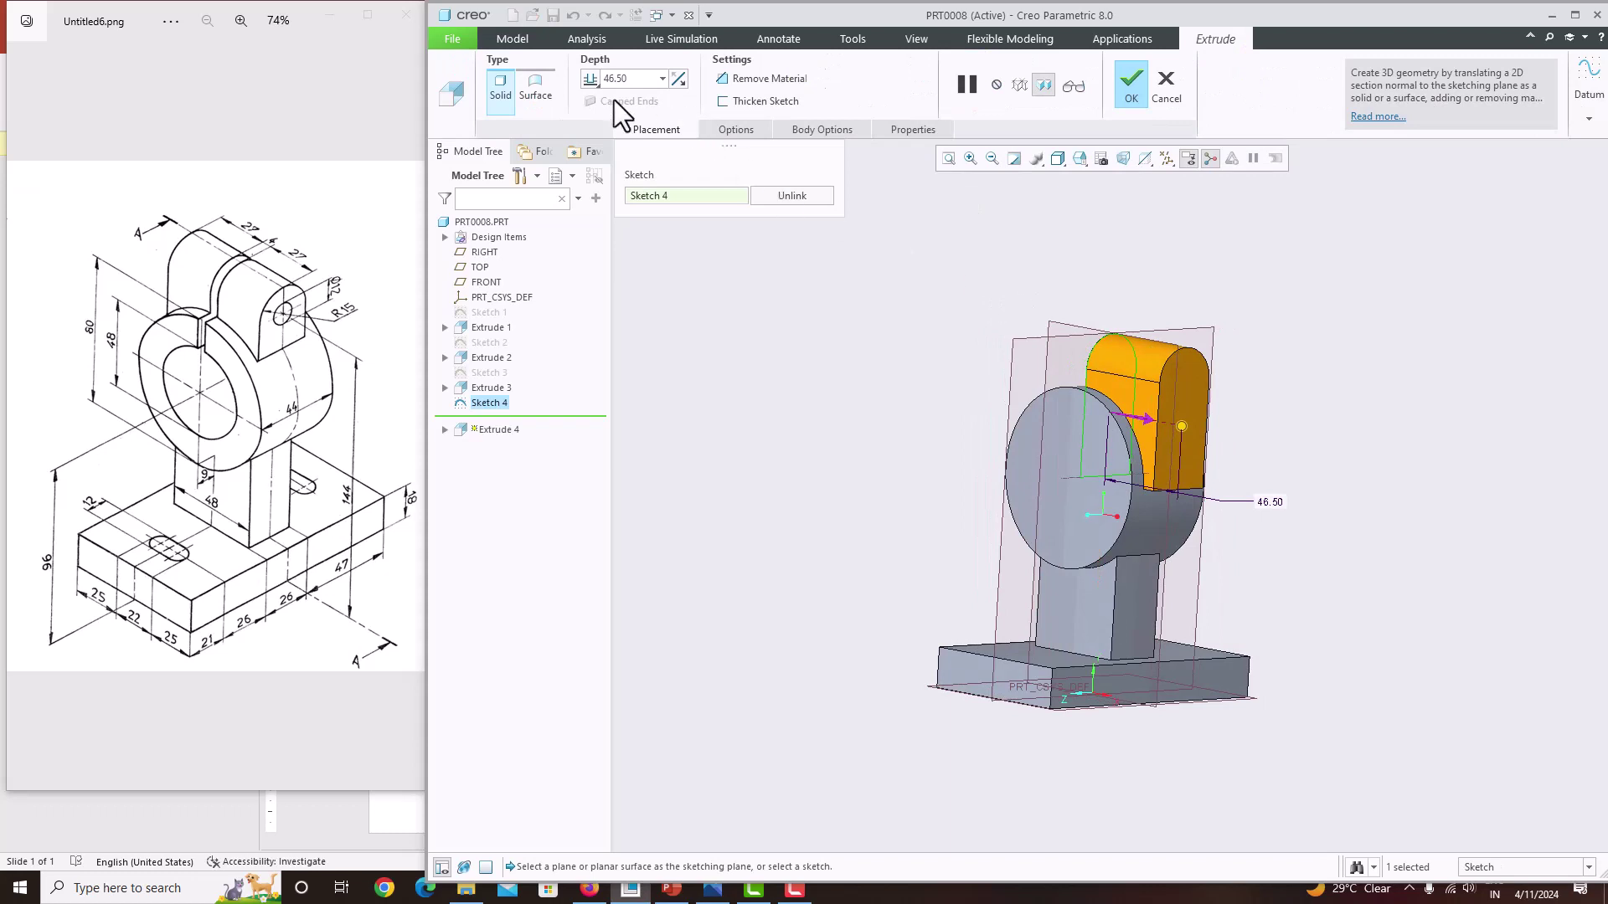
click(589, 79)
click(608, 123)
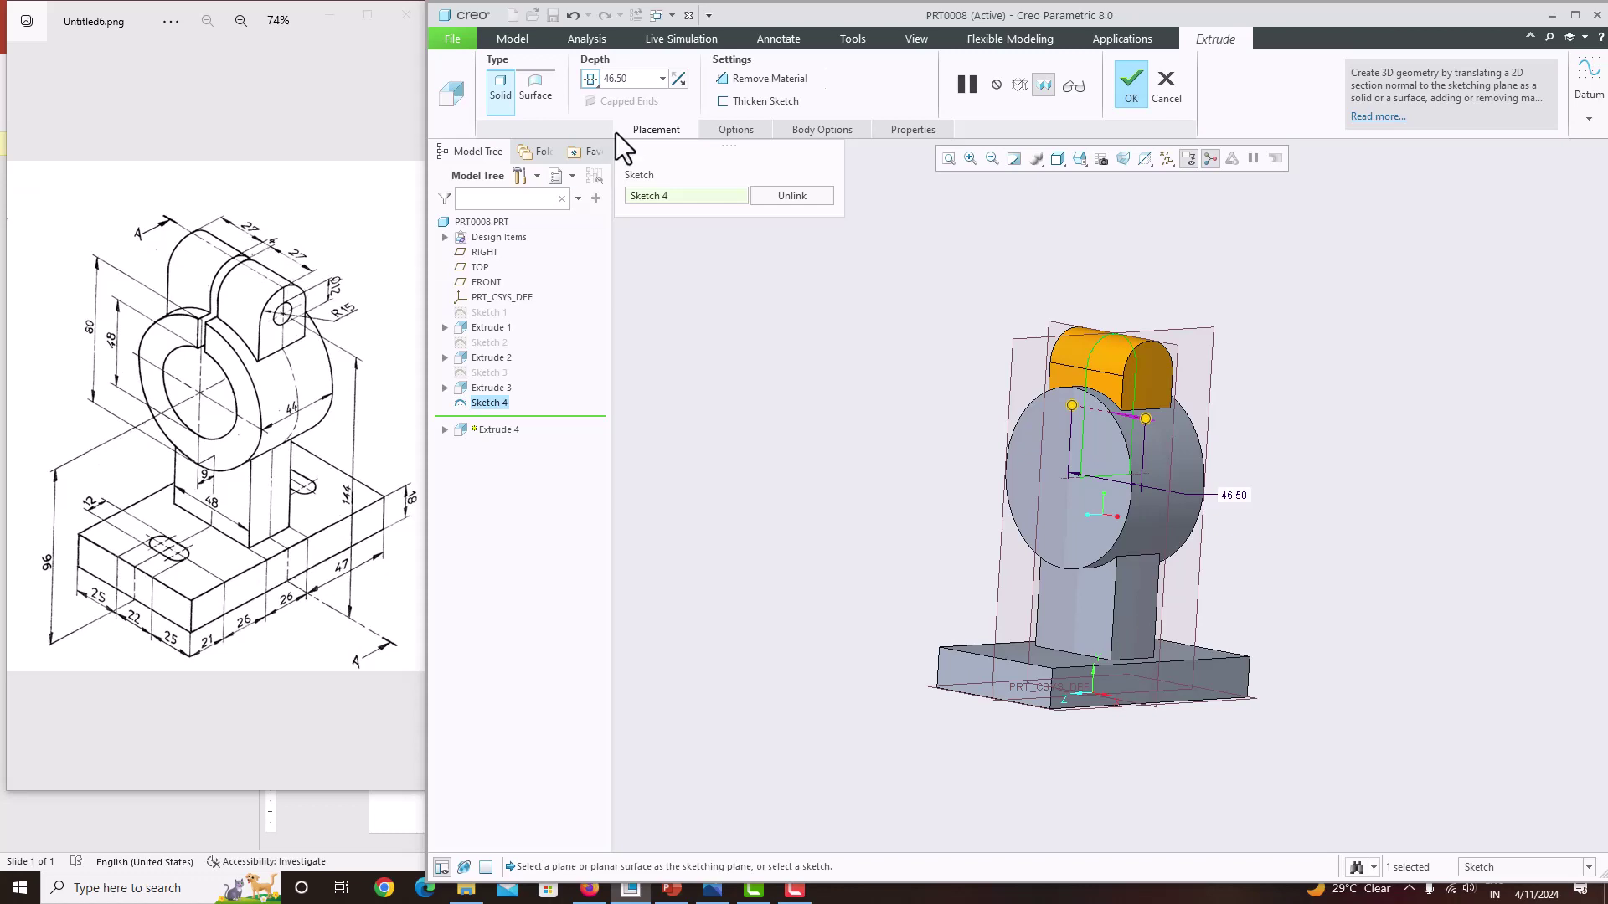
text(27)
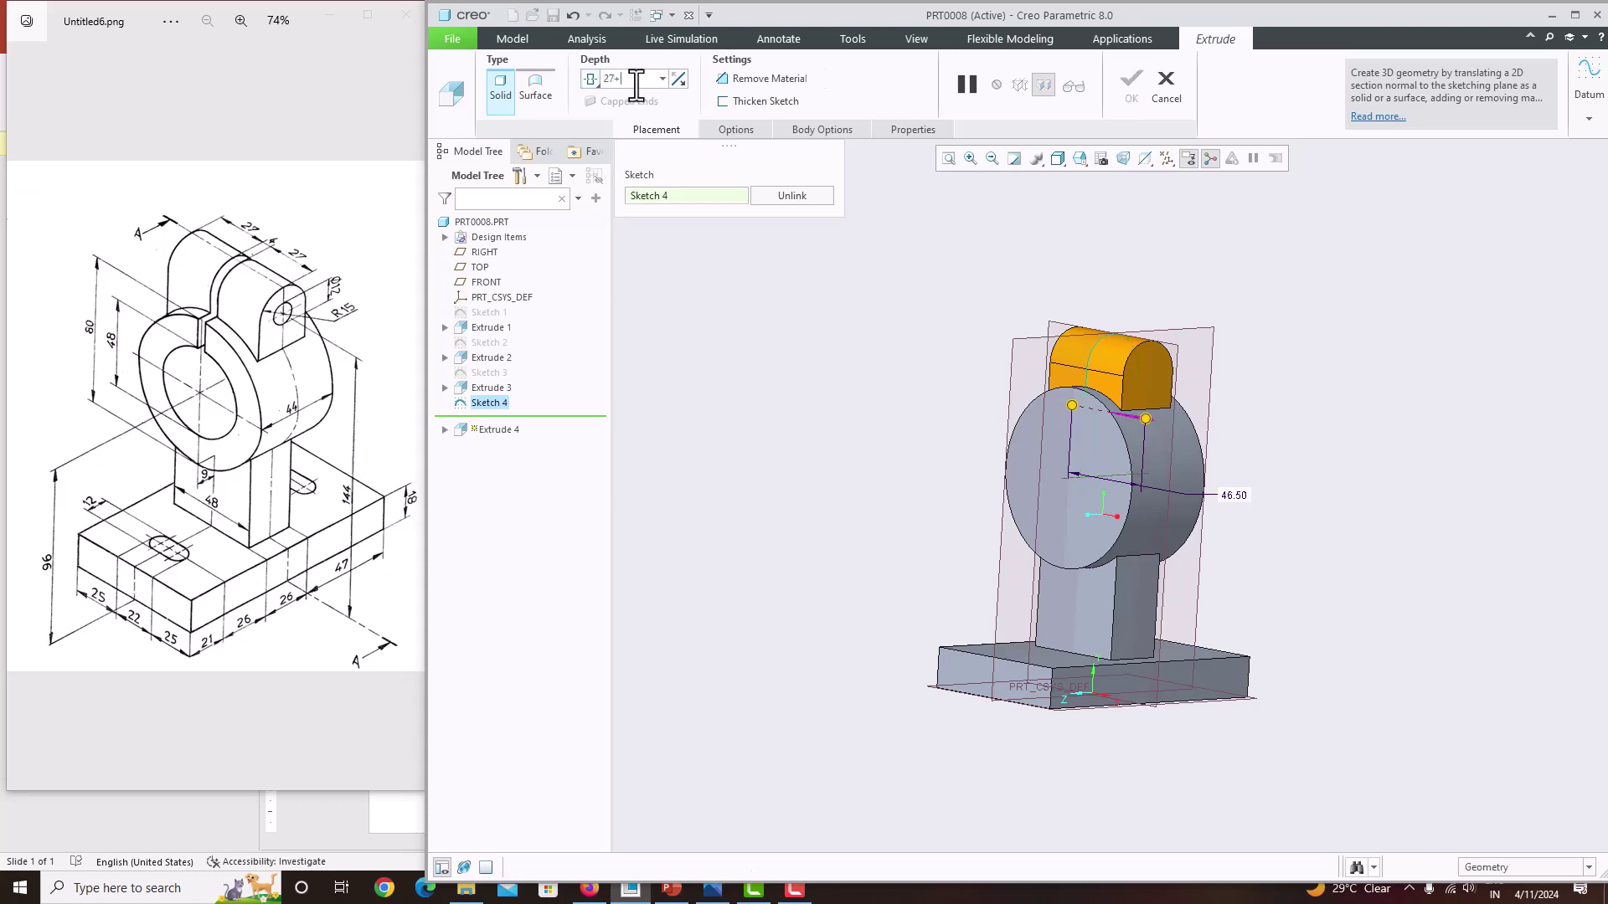
text(+27+4)
key(Return)
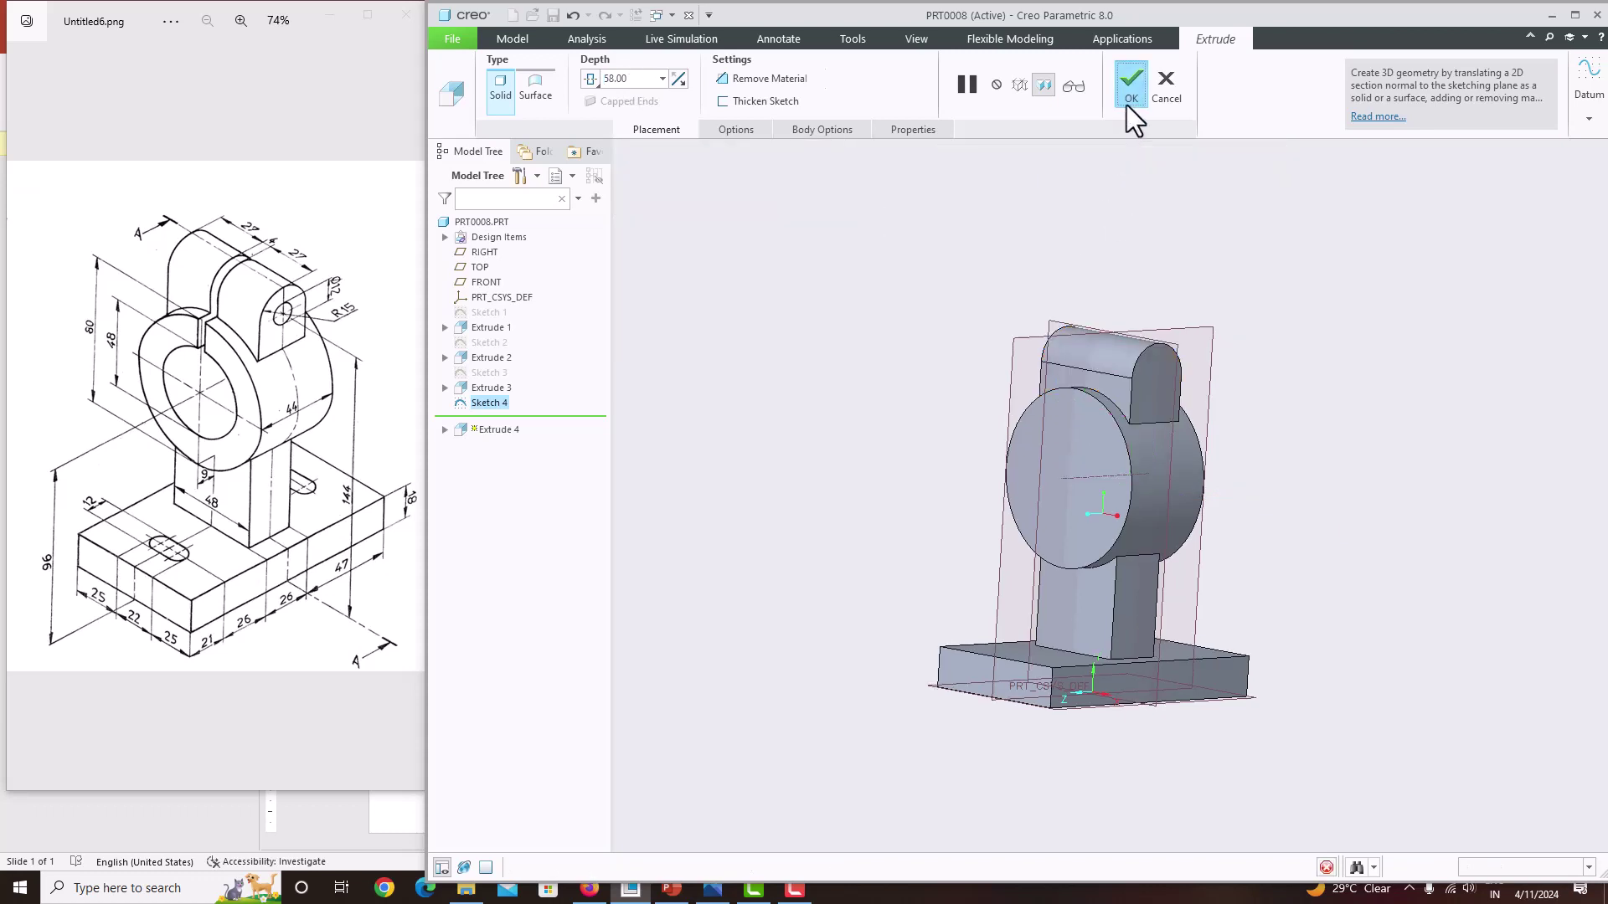
click(1128, 103)
middle_drag(1039, 331, 1015, 318)
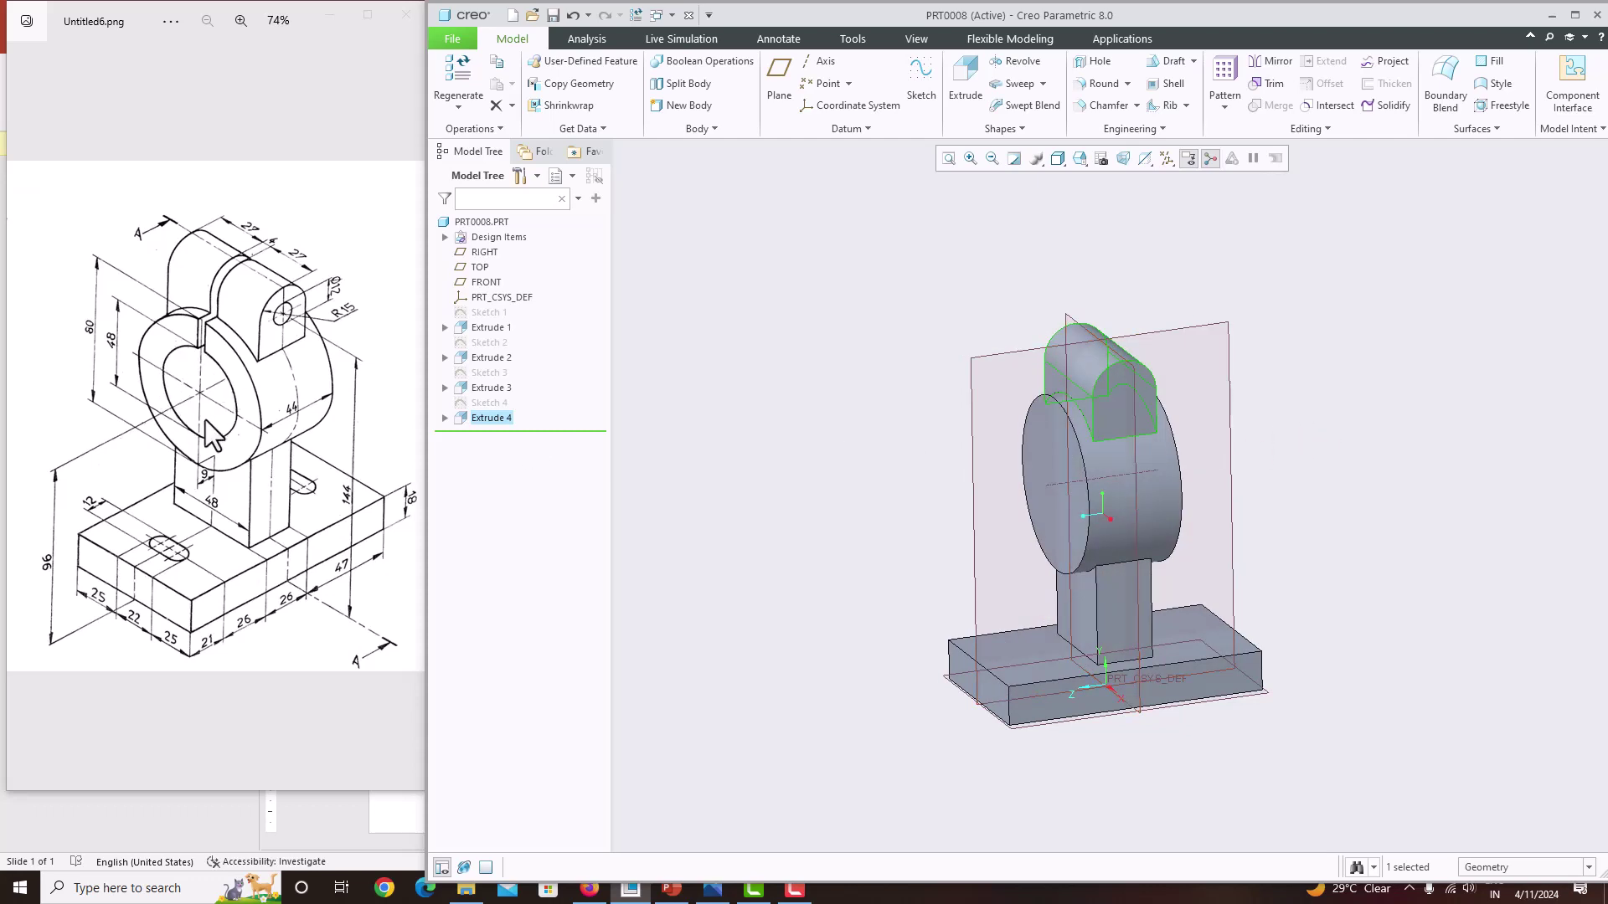
Start a sketch on the boss front face and draw an Ø48 circle at its centre
middle_drag(888, 448, 926, 445)
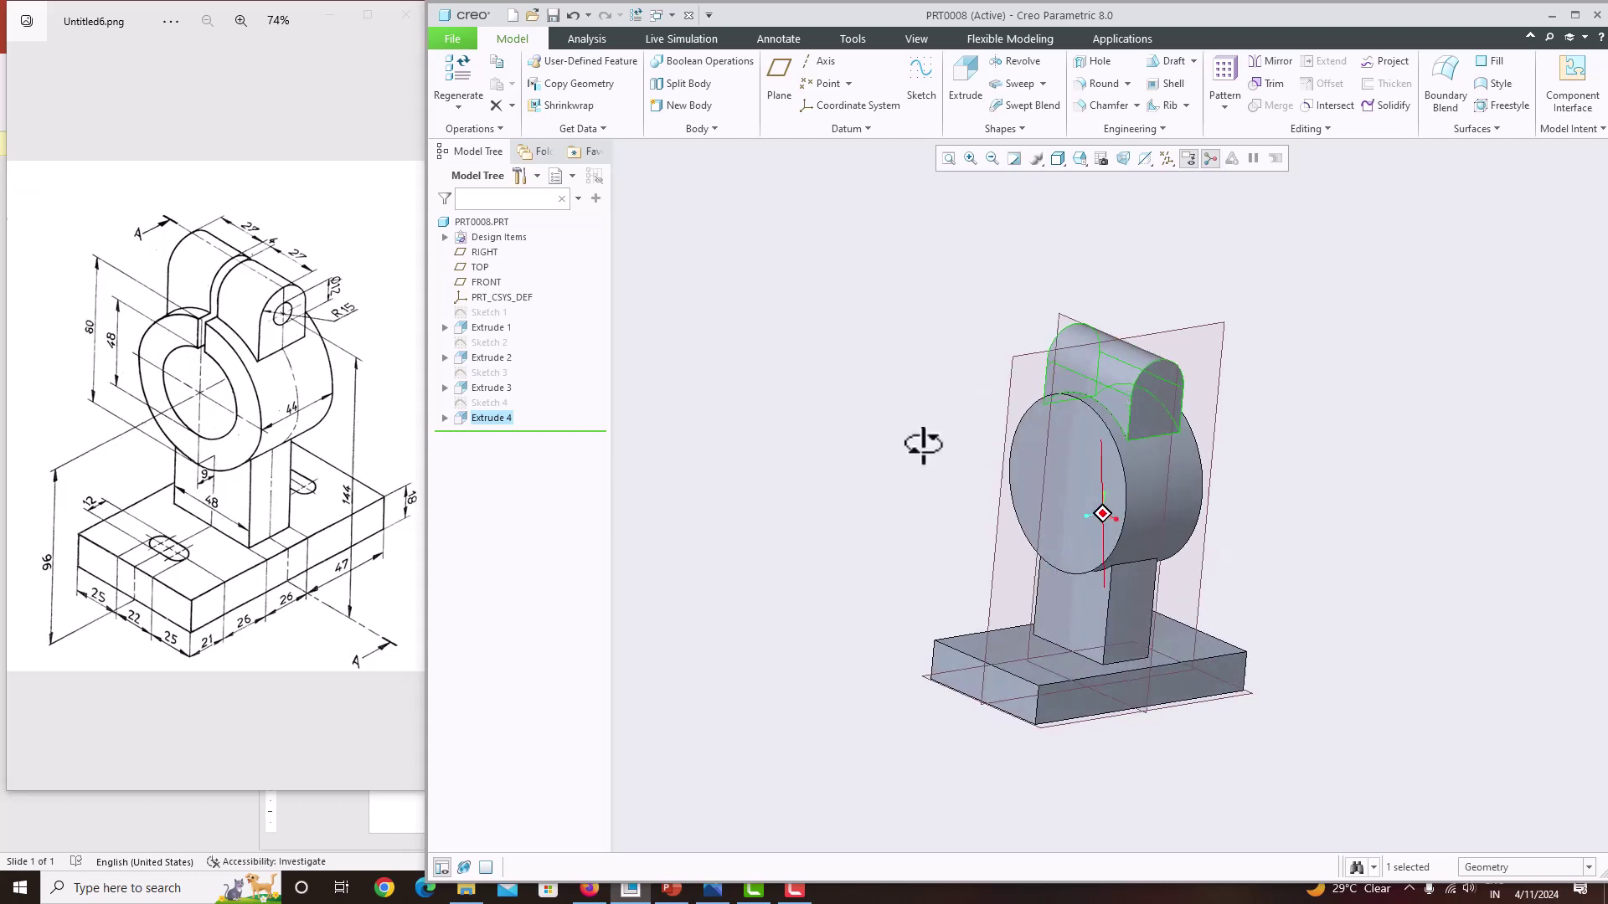
click(1072, 445)
click(916, 97)
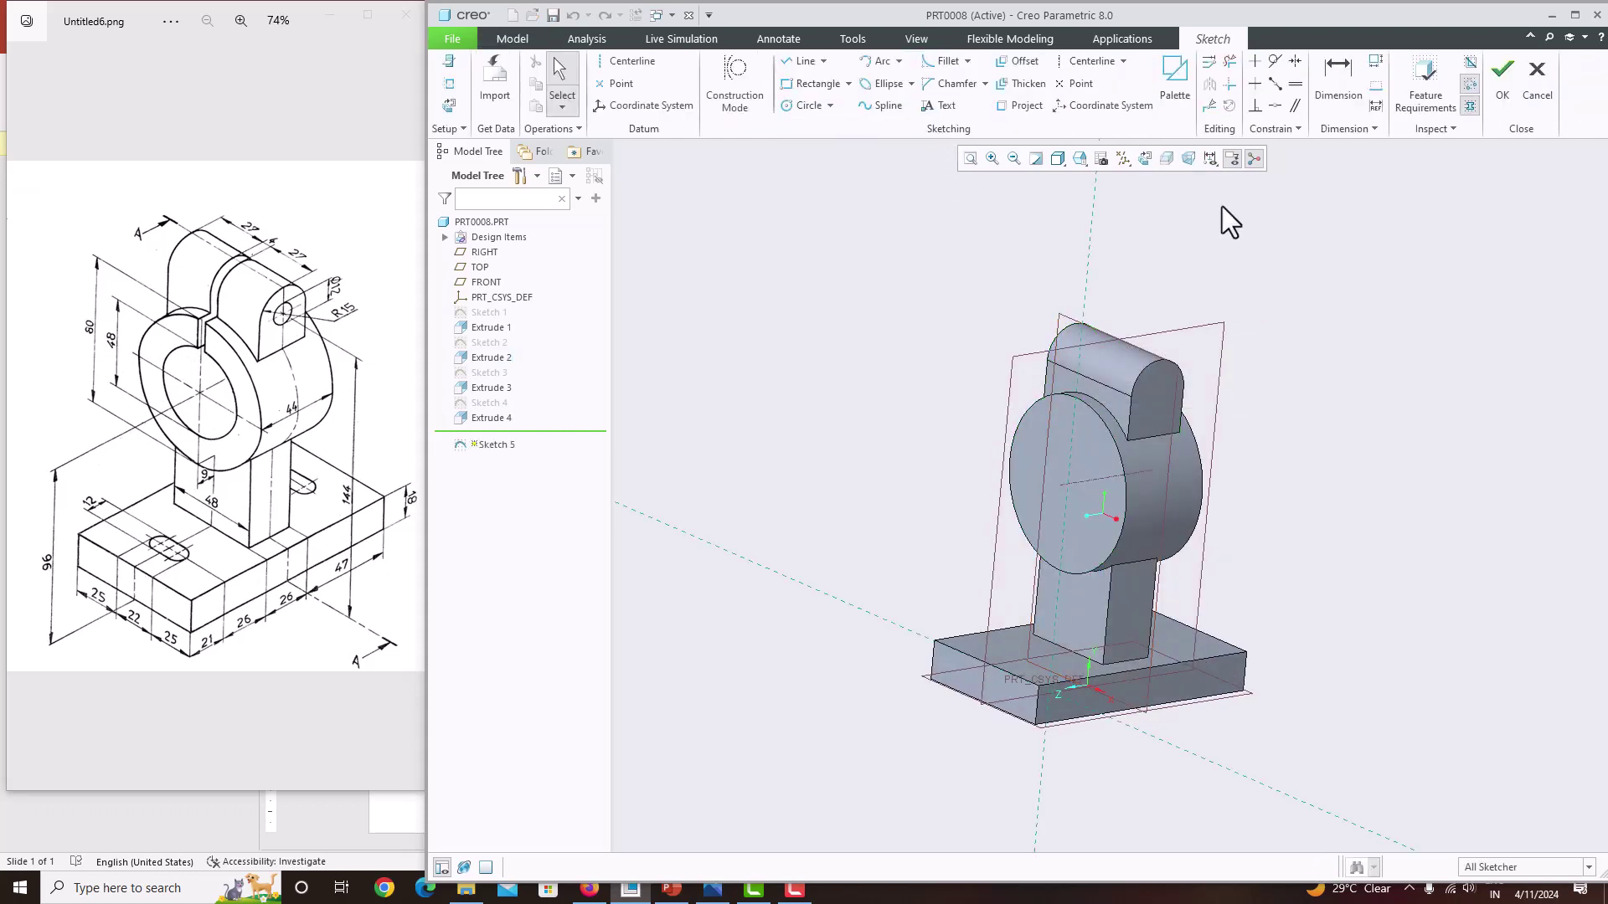
click(1145, 159)
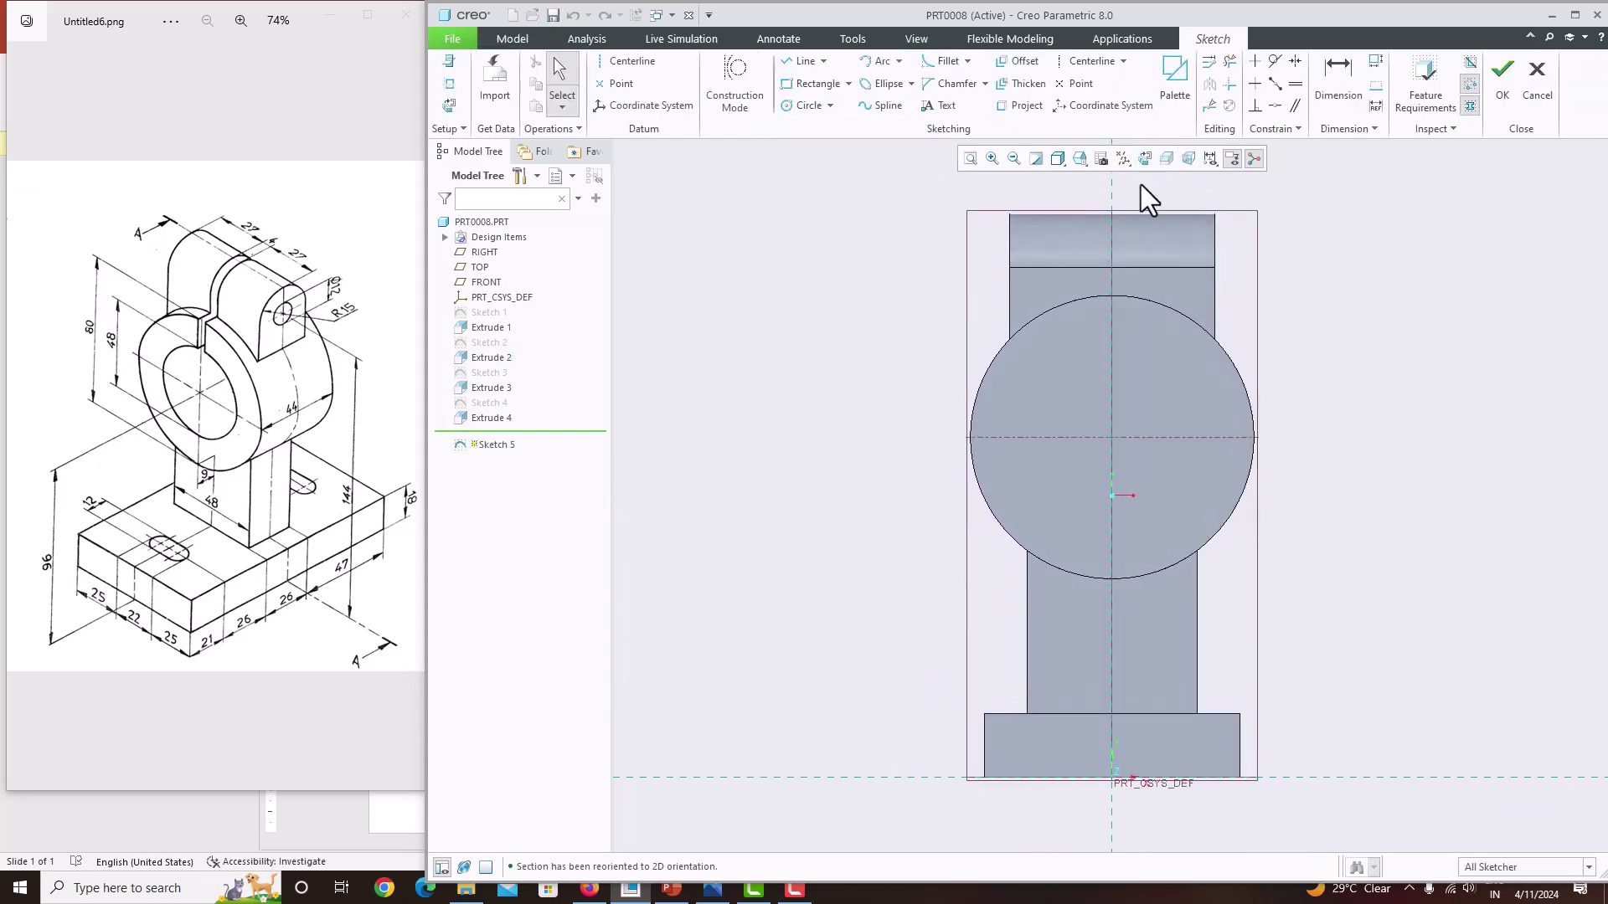
click(449, 83)
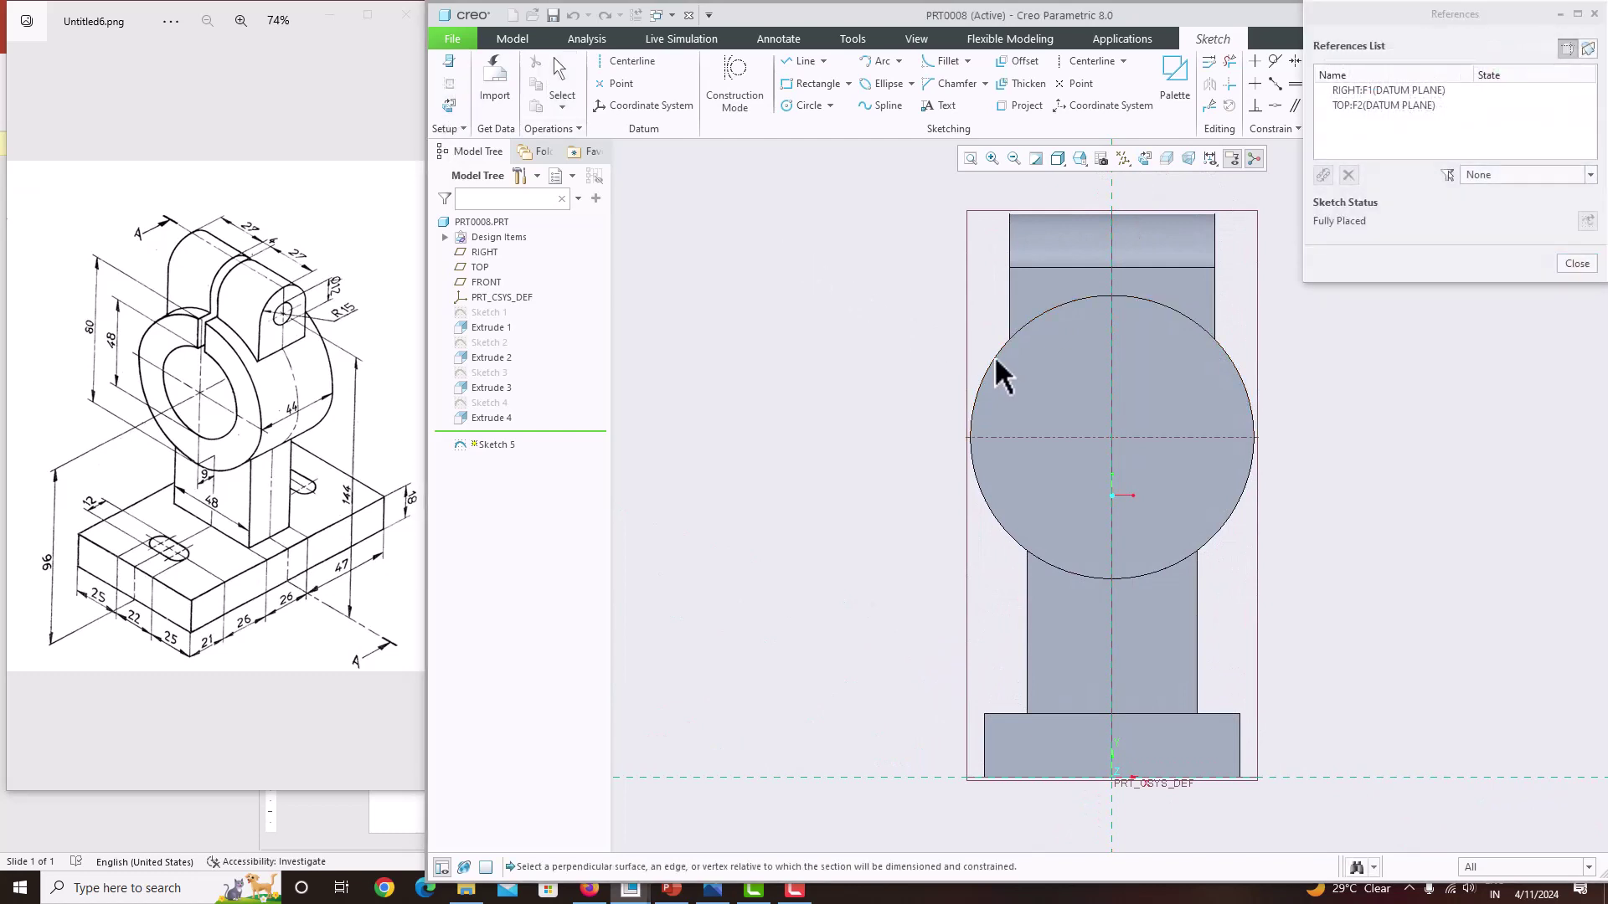
click(1577, 263)
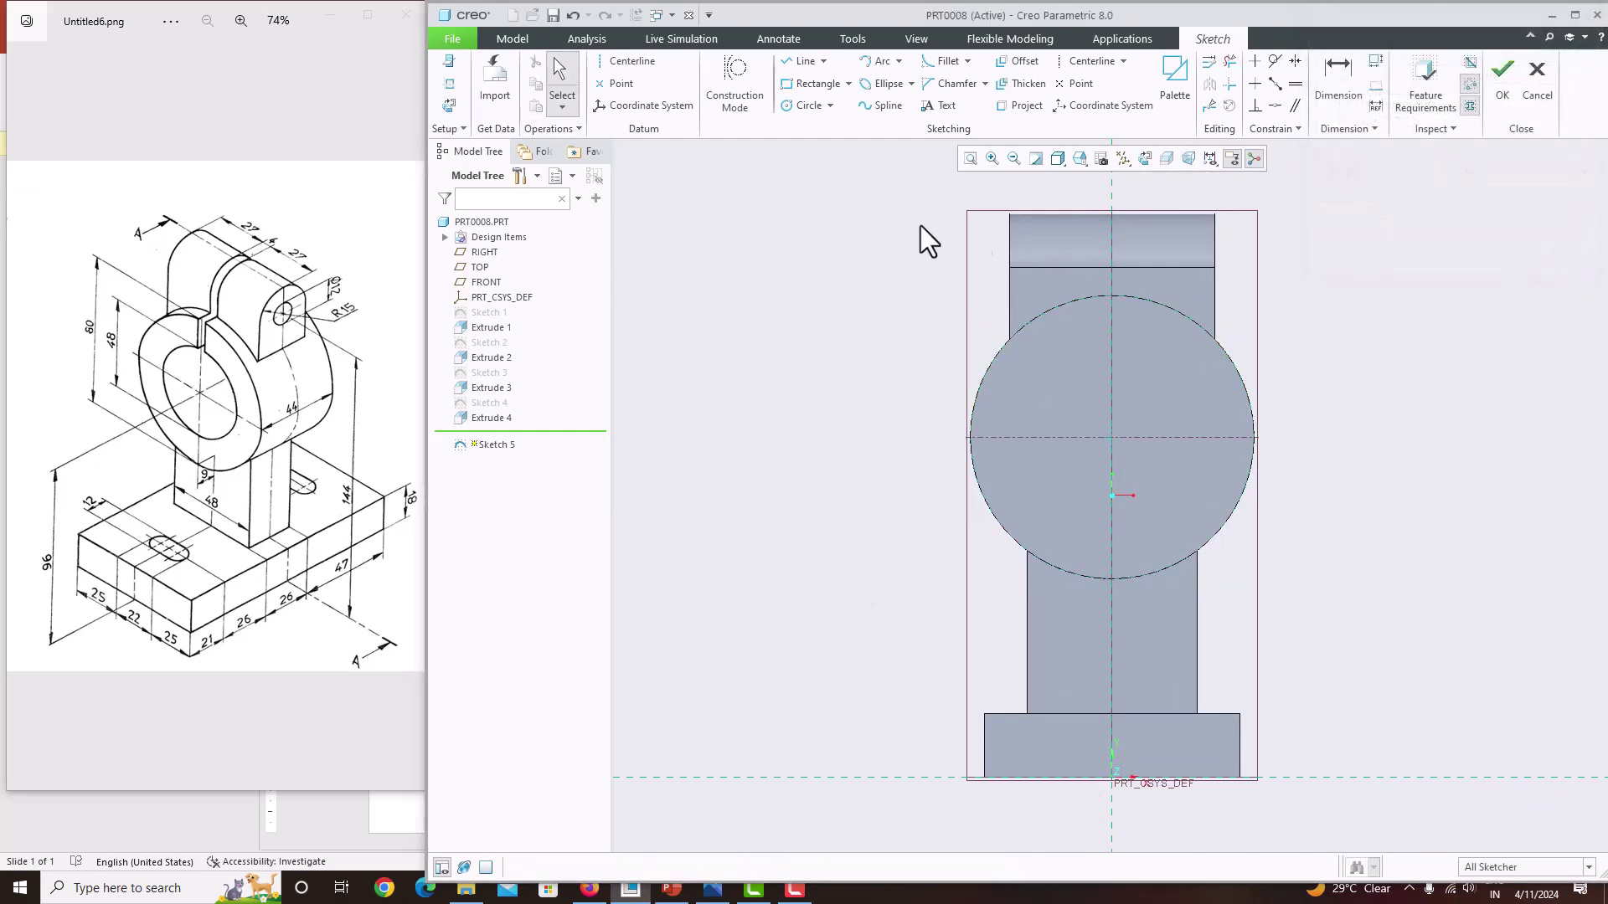
click(809, 105)
click(1111, 437)
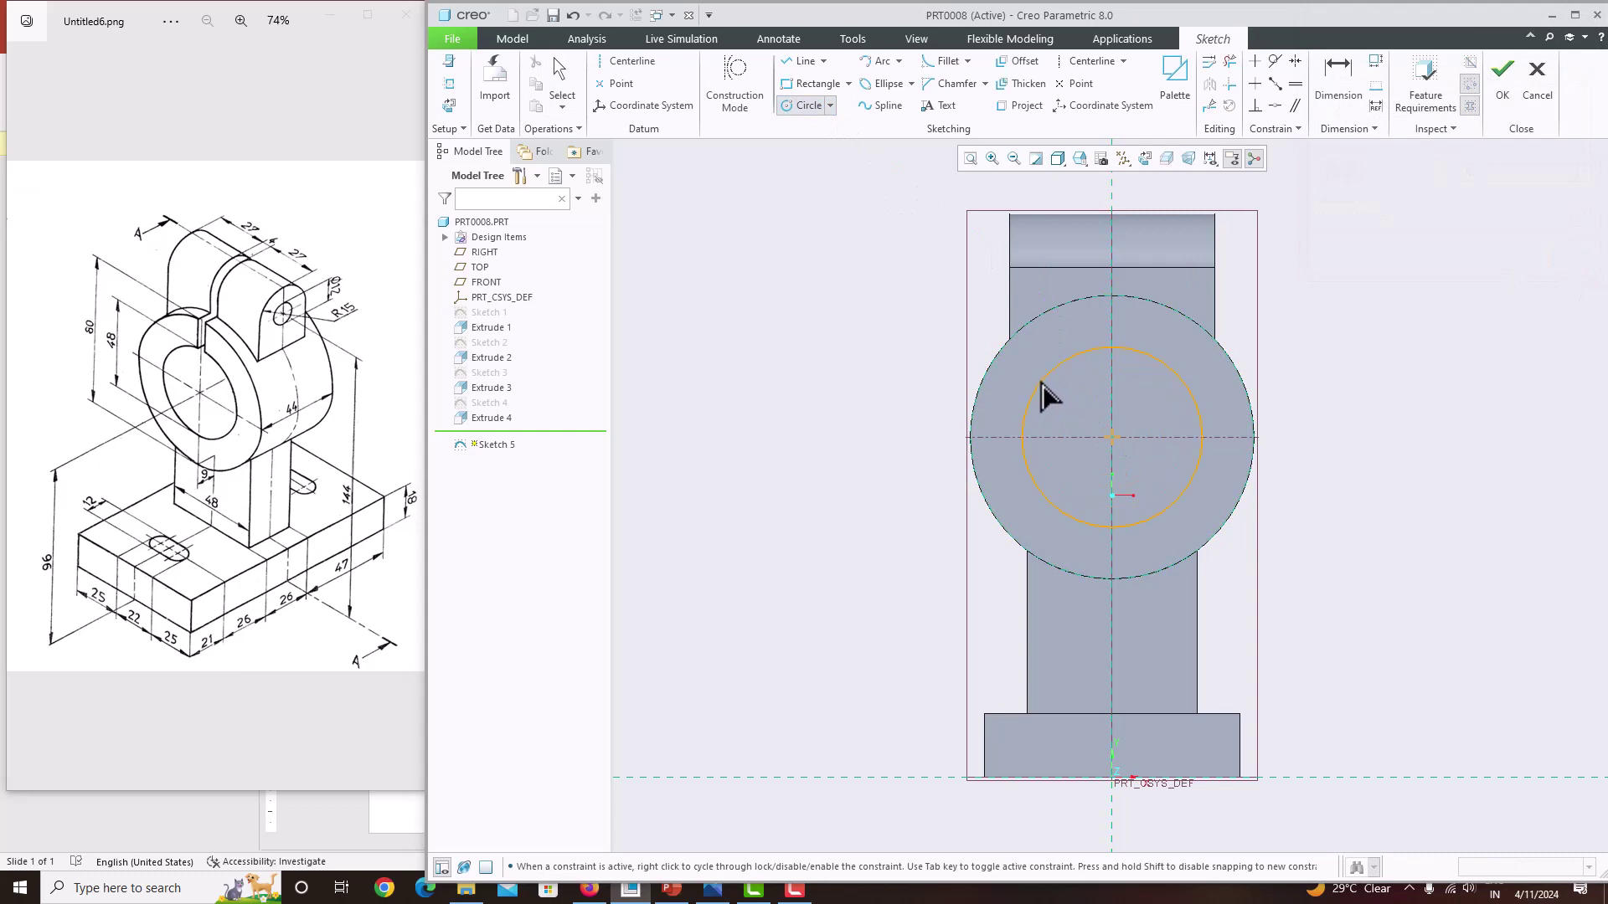
click(1024, 374)
middle_click(978, 384)
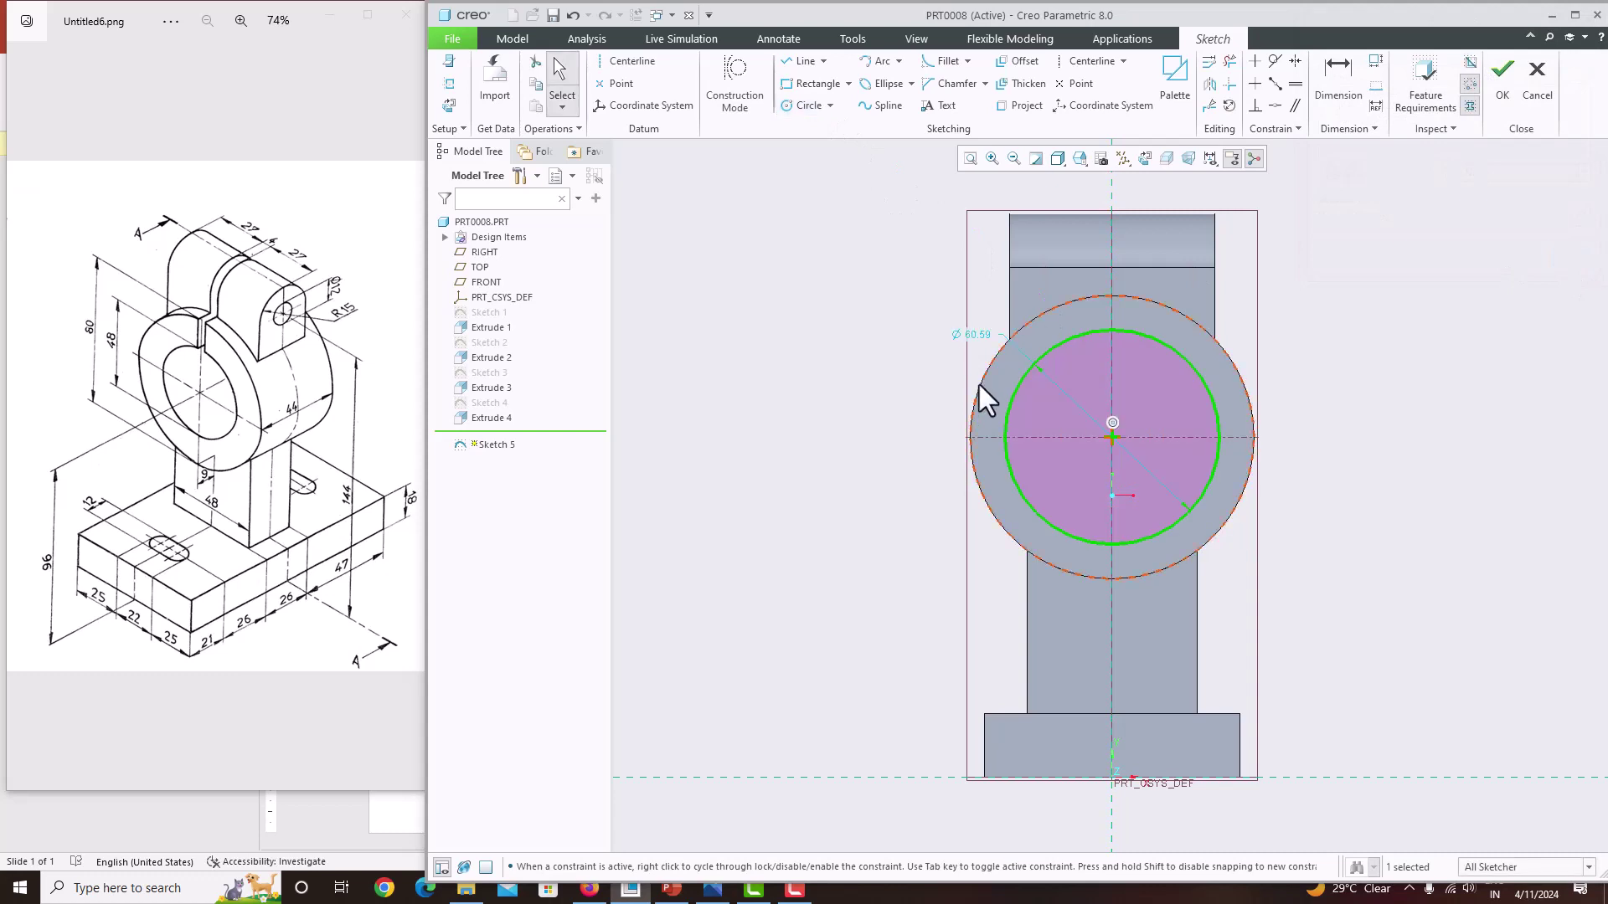
double_click(982, 334)
text(48)
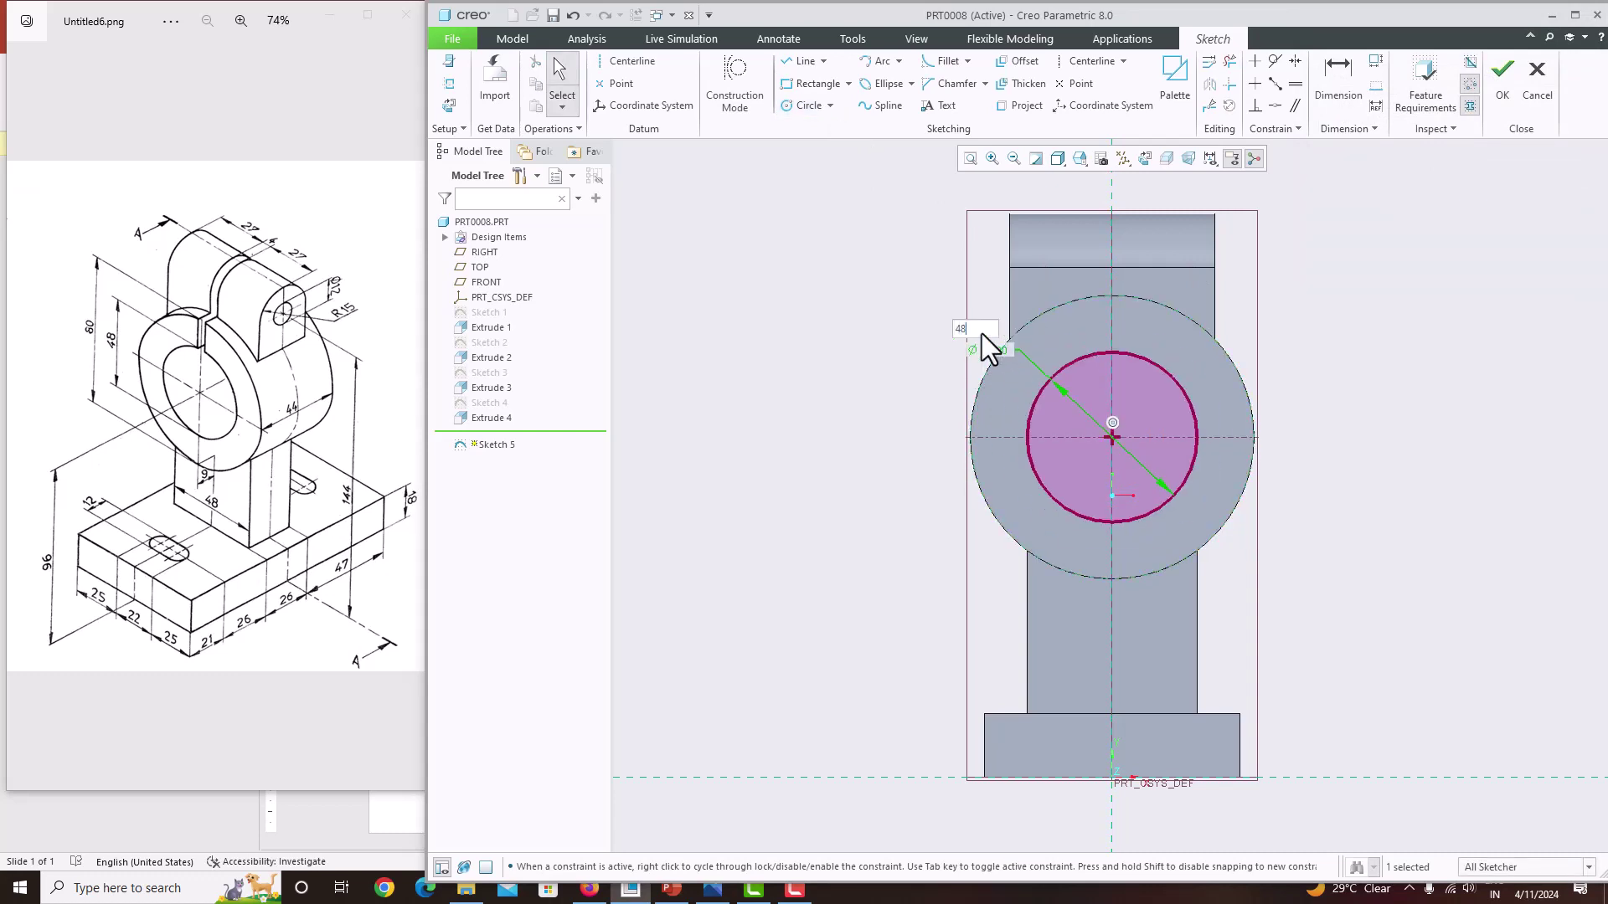
Draw a narrow rectangular slot from the boss's top edge down to the circle
click(806, 83)
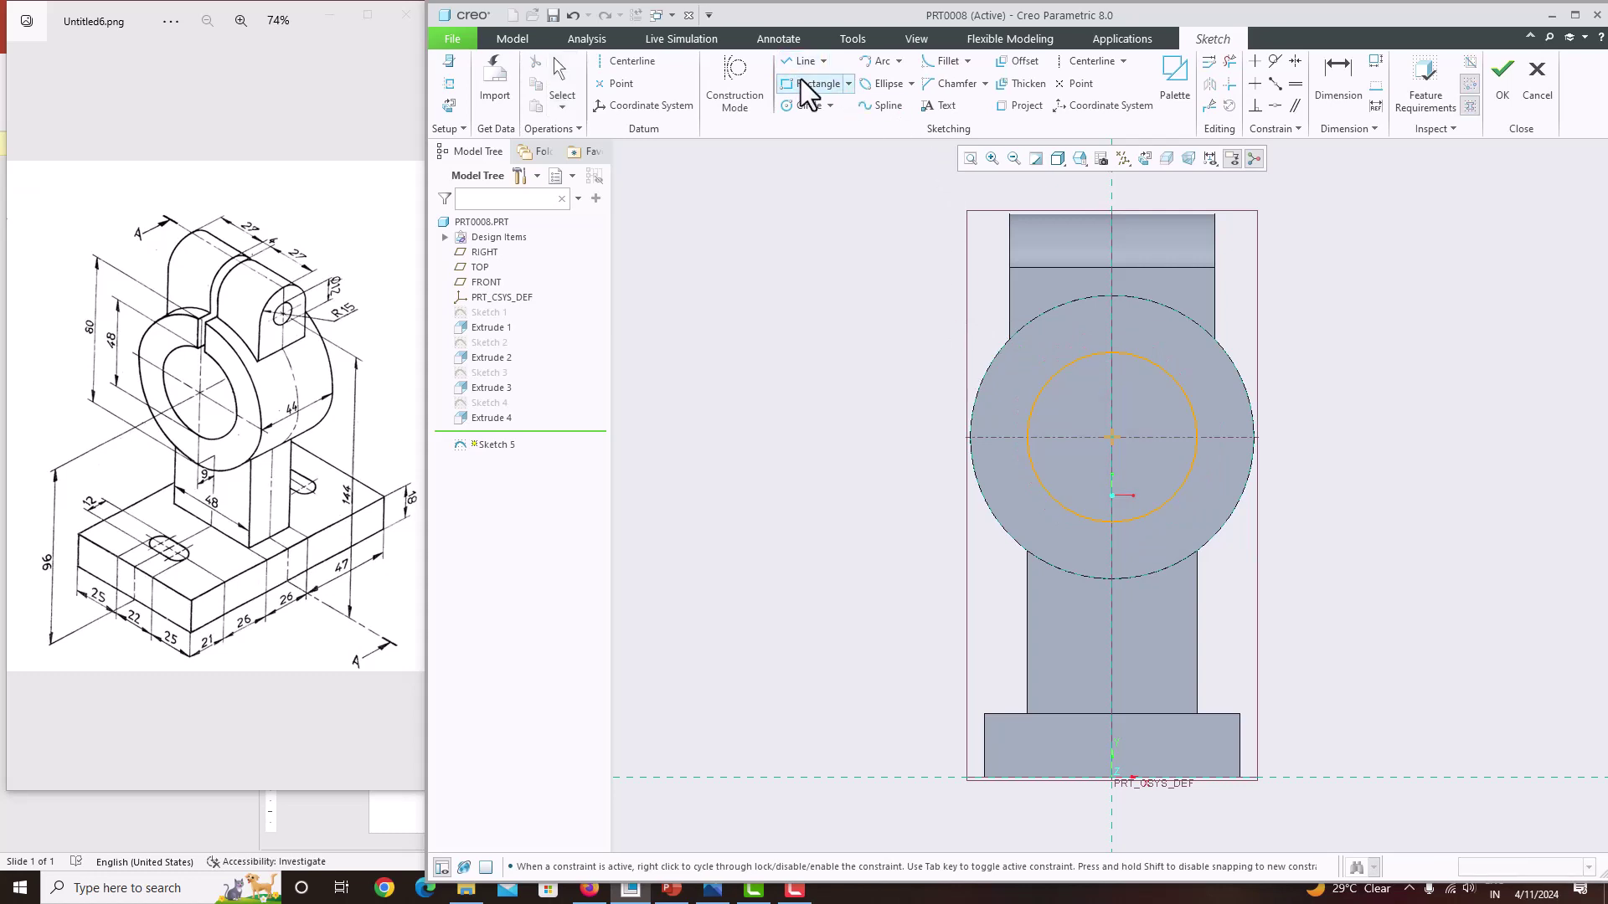
click(1087, 215)
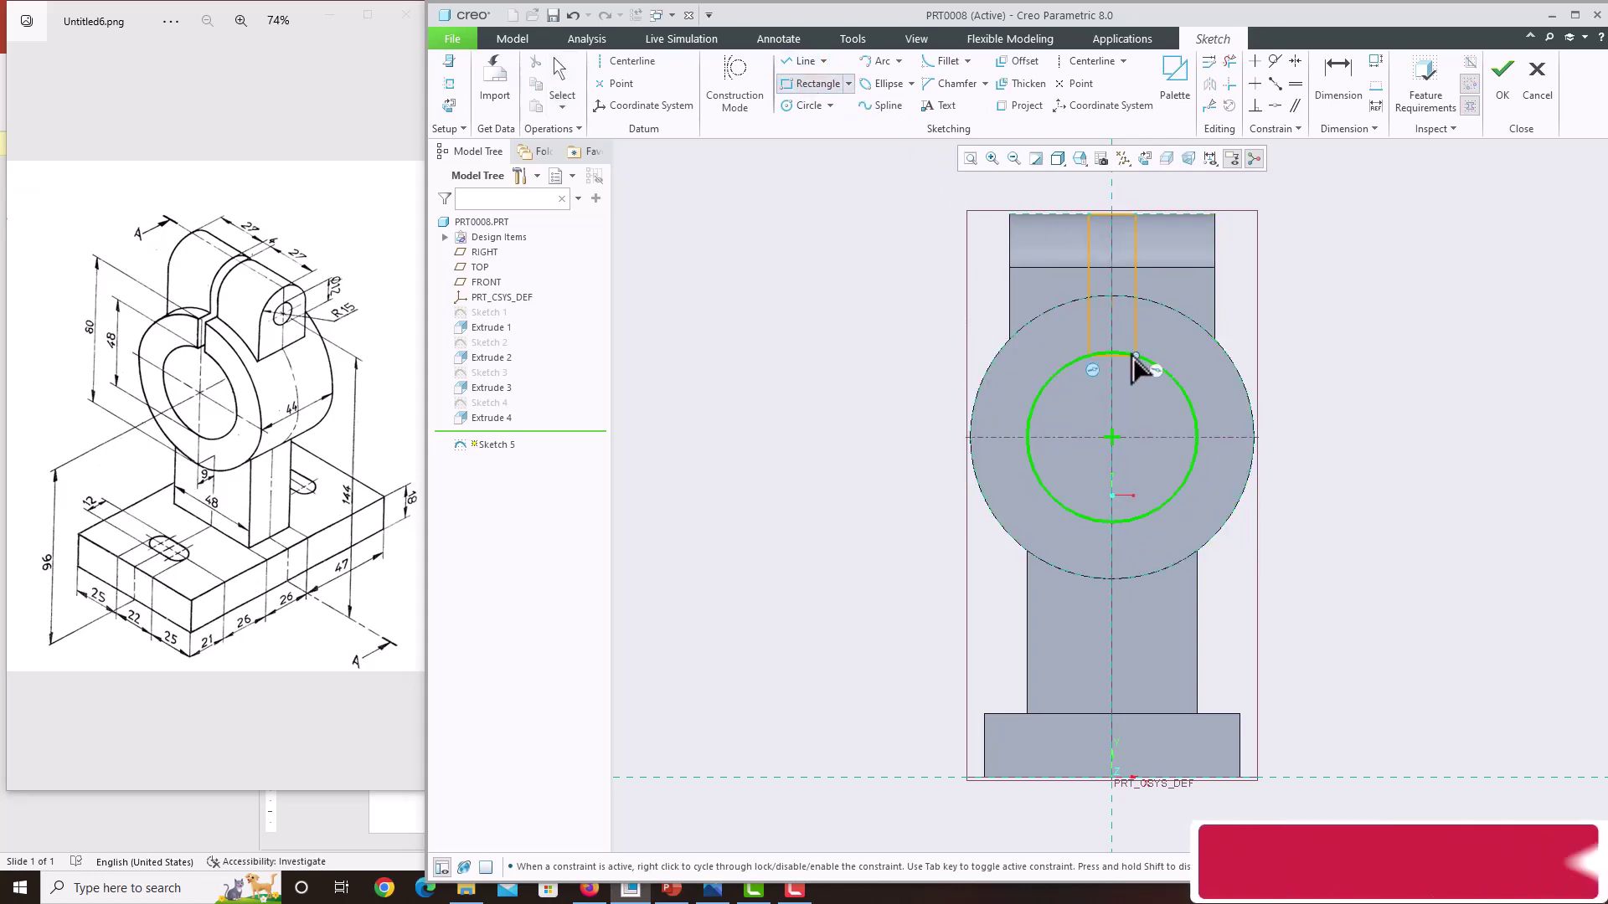
click(1136, 356)
middle_click(1195, 348)
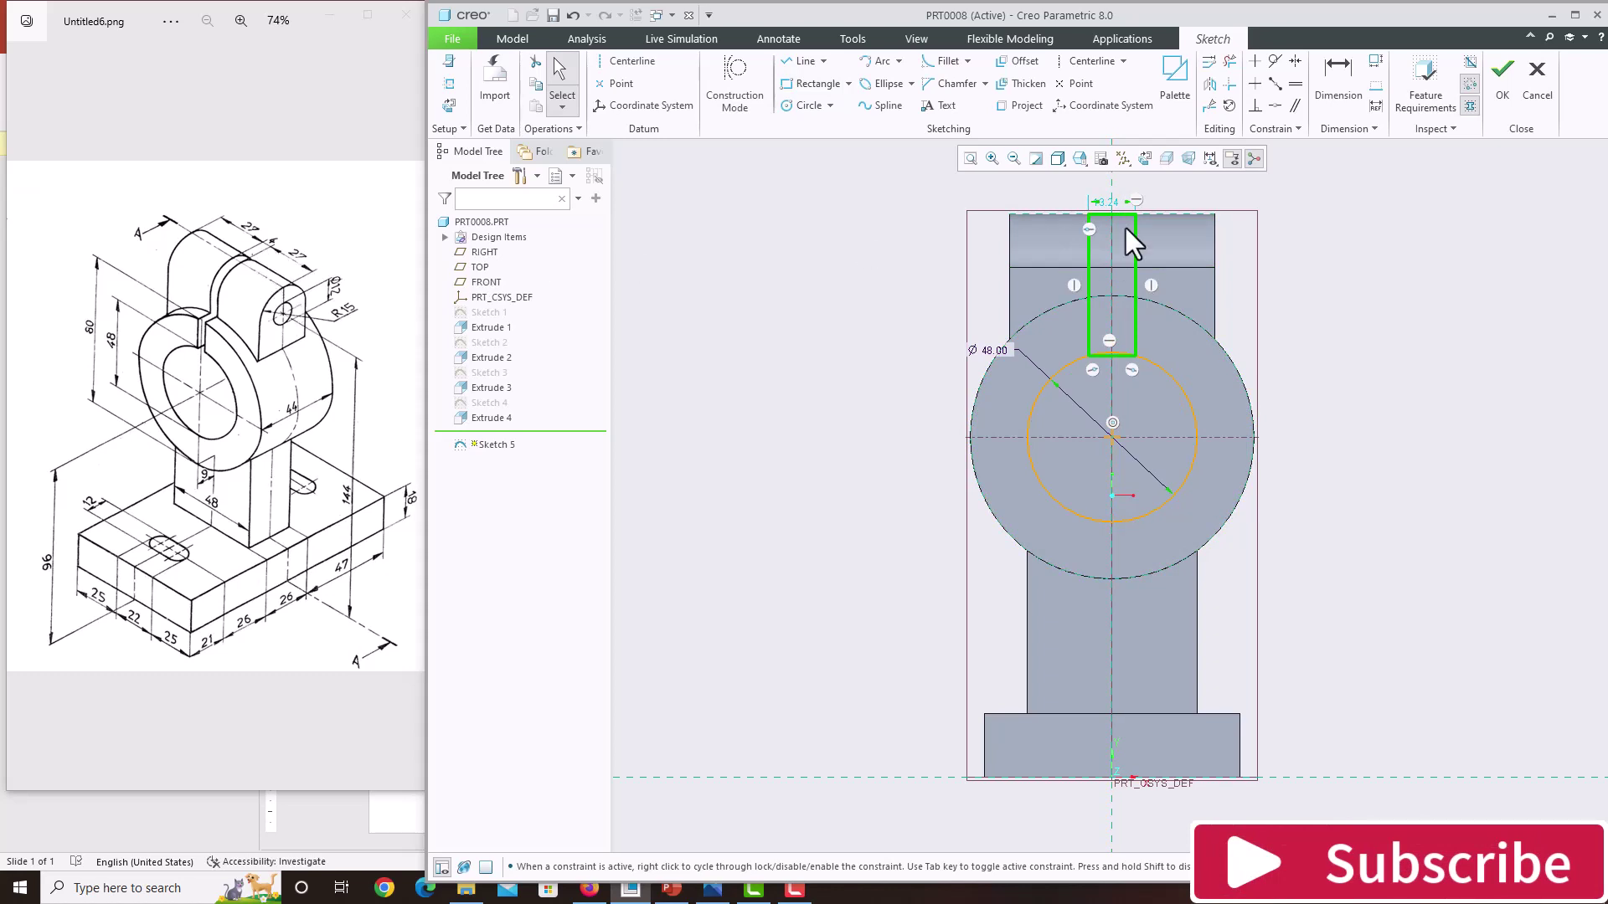
click(1103, 203)
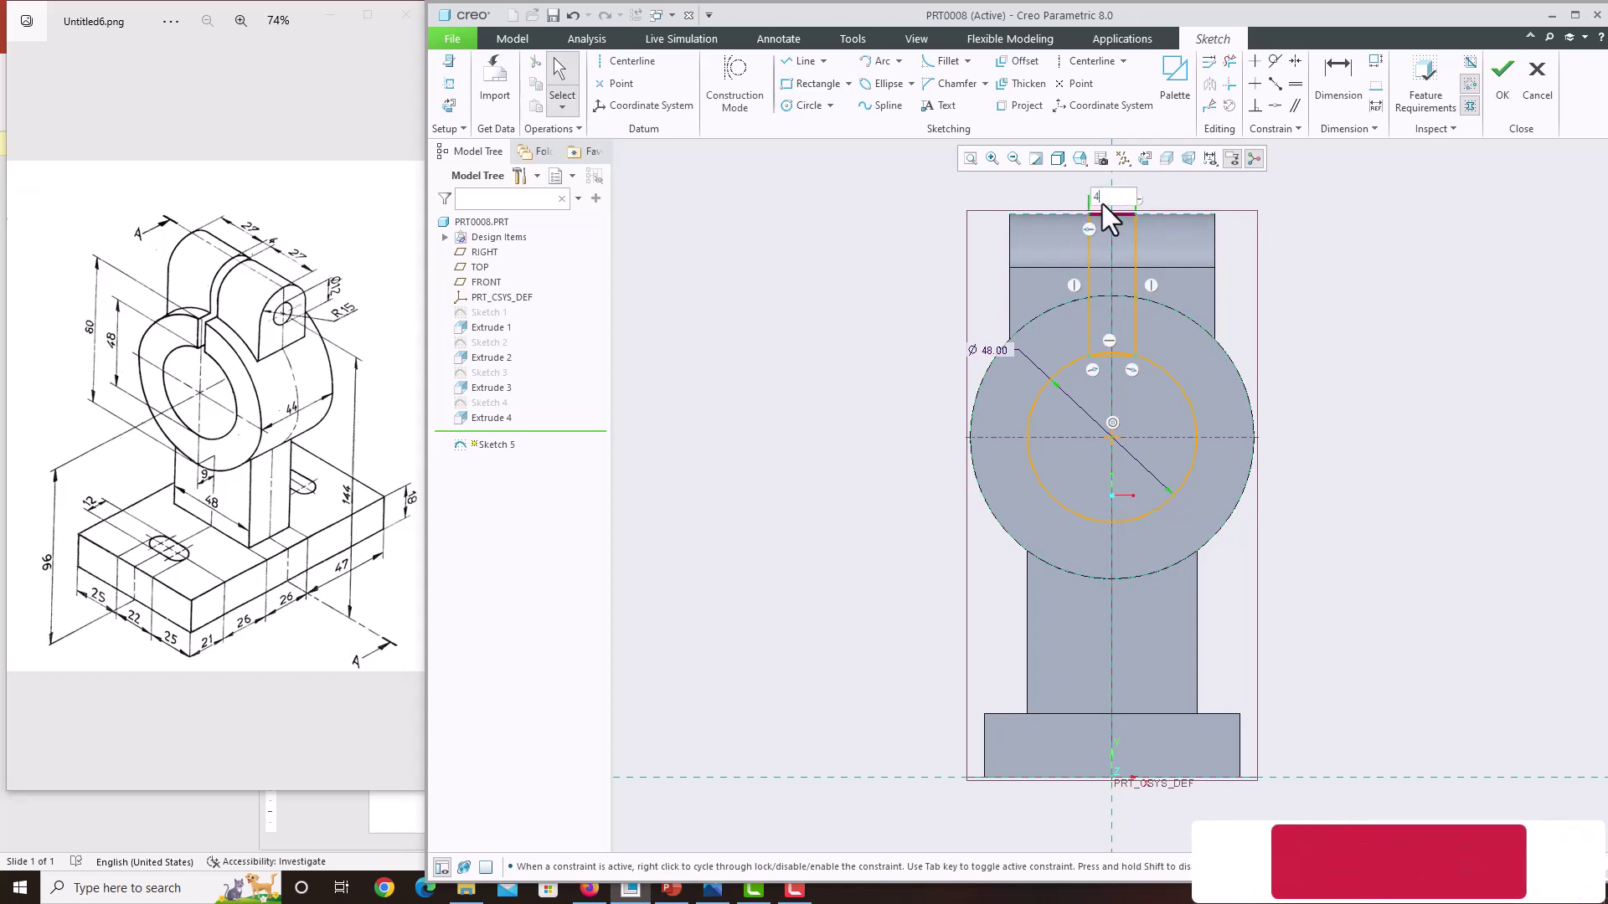
click(1111, 211)
scroll(1110, 210, up, 2)
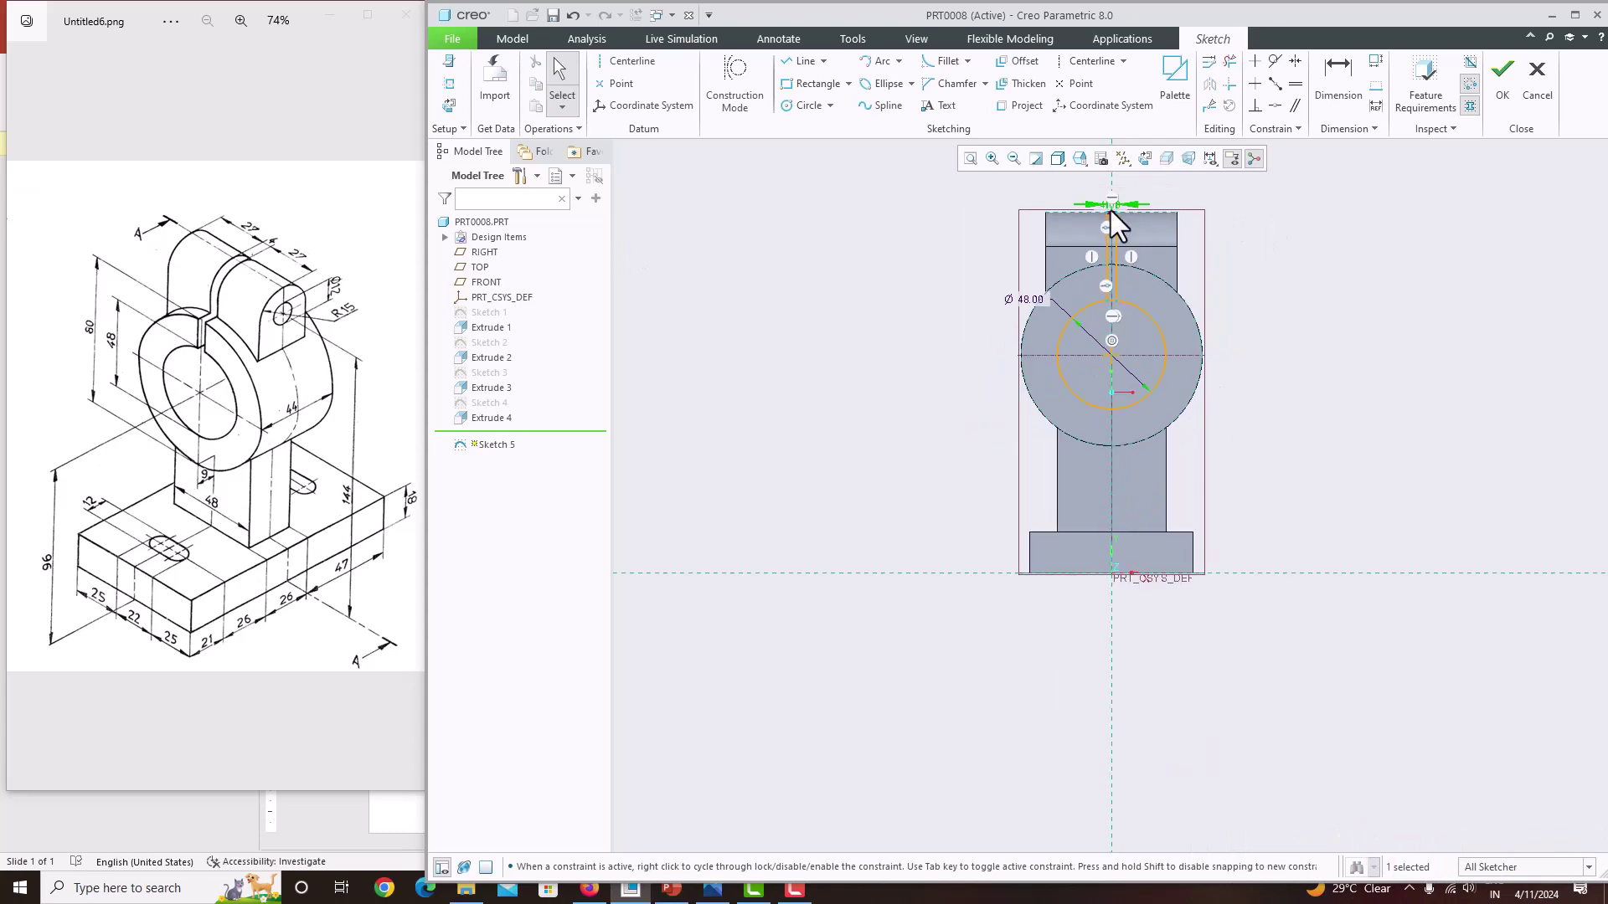
scroll(1111, 209, down, 5)
scroll(1114, 228, up, 3)
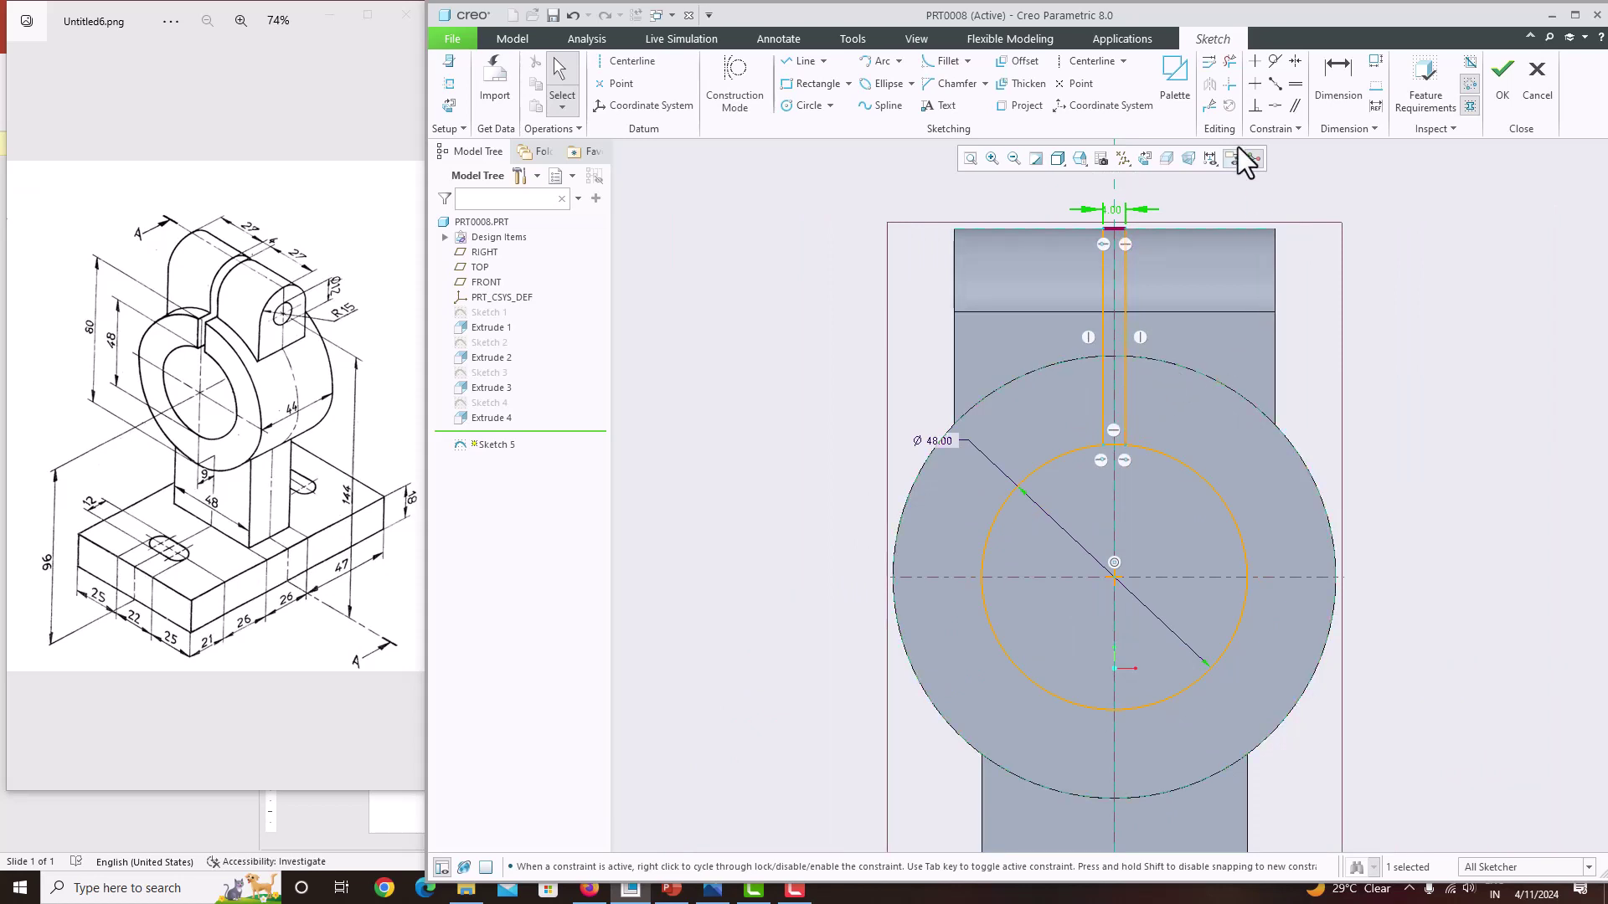
Trim away the arc segments inside the slot to close the keyhole profile
click(1229, 61)
scroll(1090, 479, down, 5)
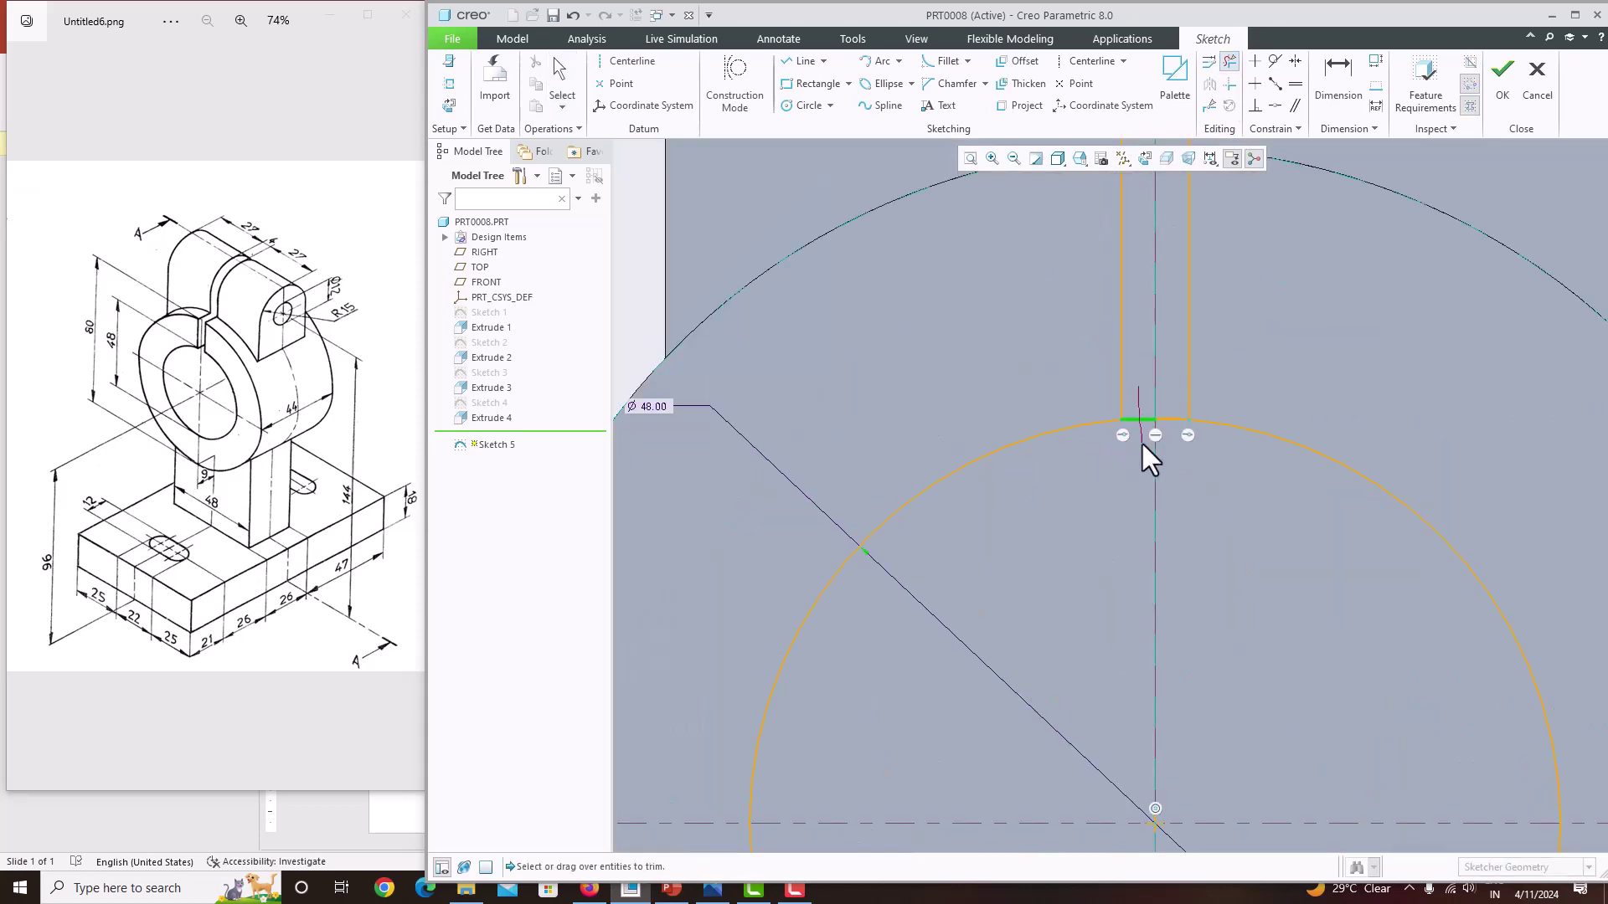
click(1173, 419)
click(1144, 421)
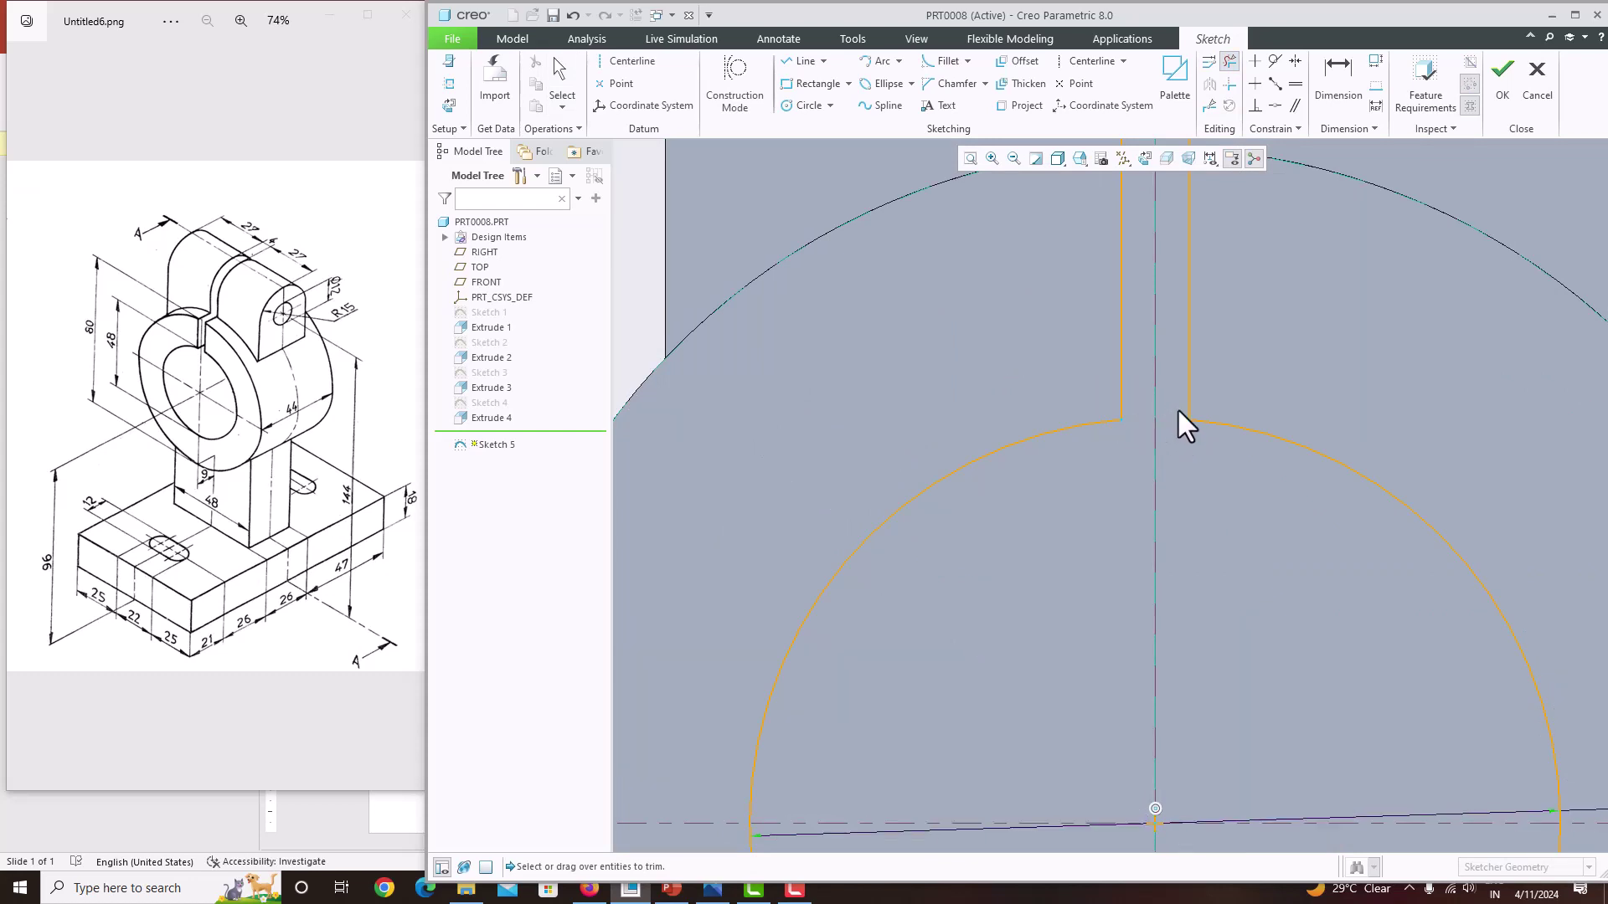
middle_click(1112, 471)
scroll(1061, 503, up, 5)
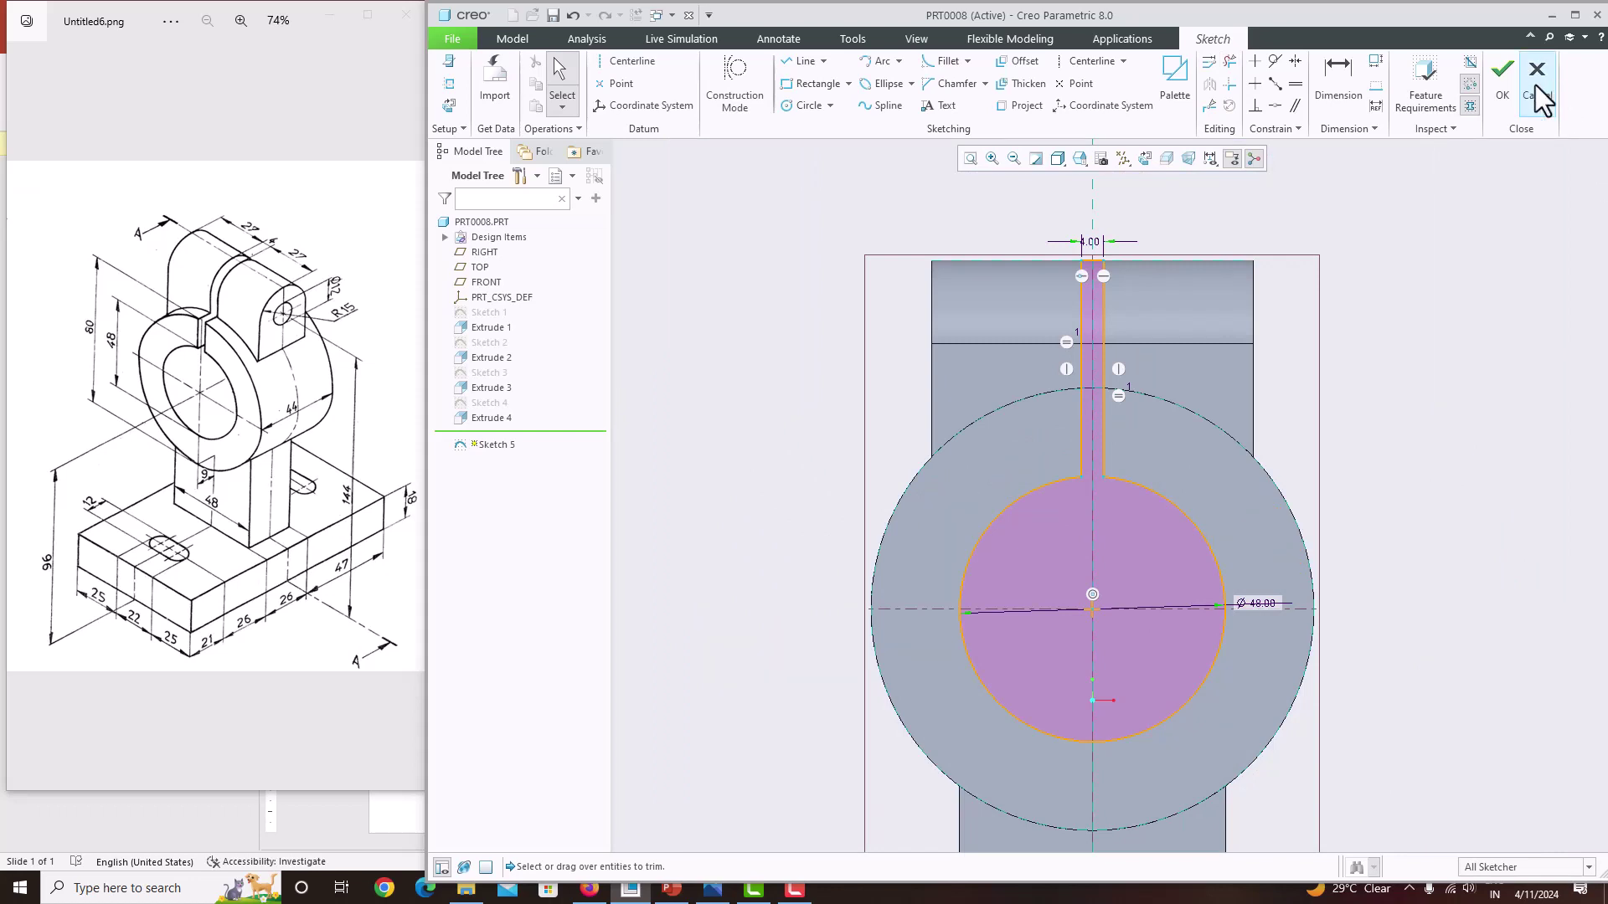
Extrude the keyhole sketch as a flipped, Through All material-removing cut into the boss
click(1502, 90)
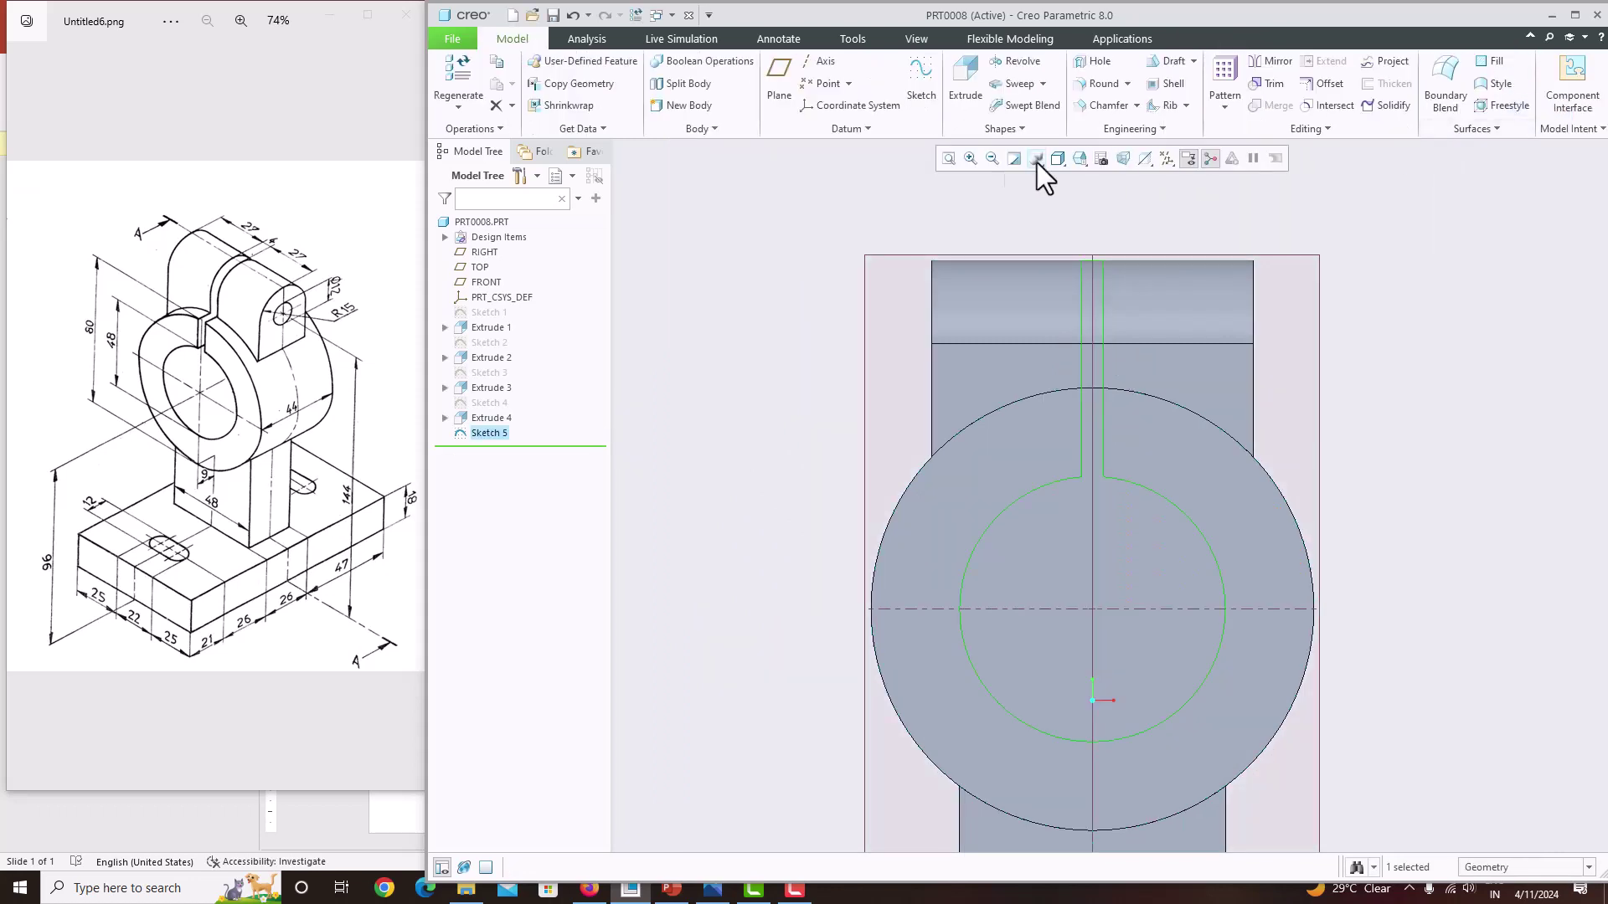
click(976, 84)
middle_drag(1045, 291, 978, 353)
click(961, 470)
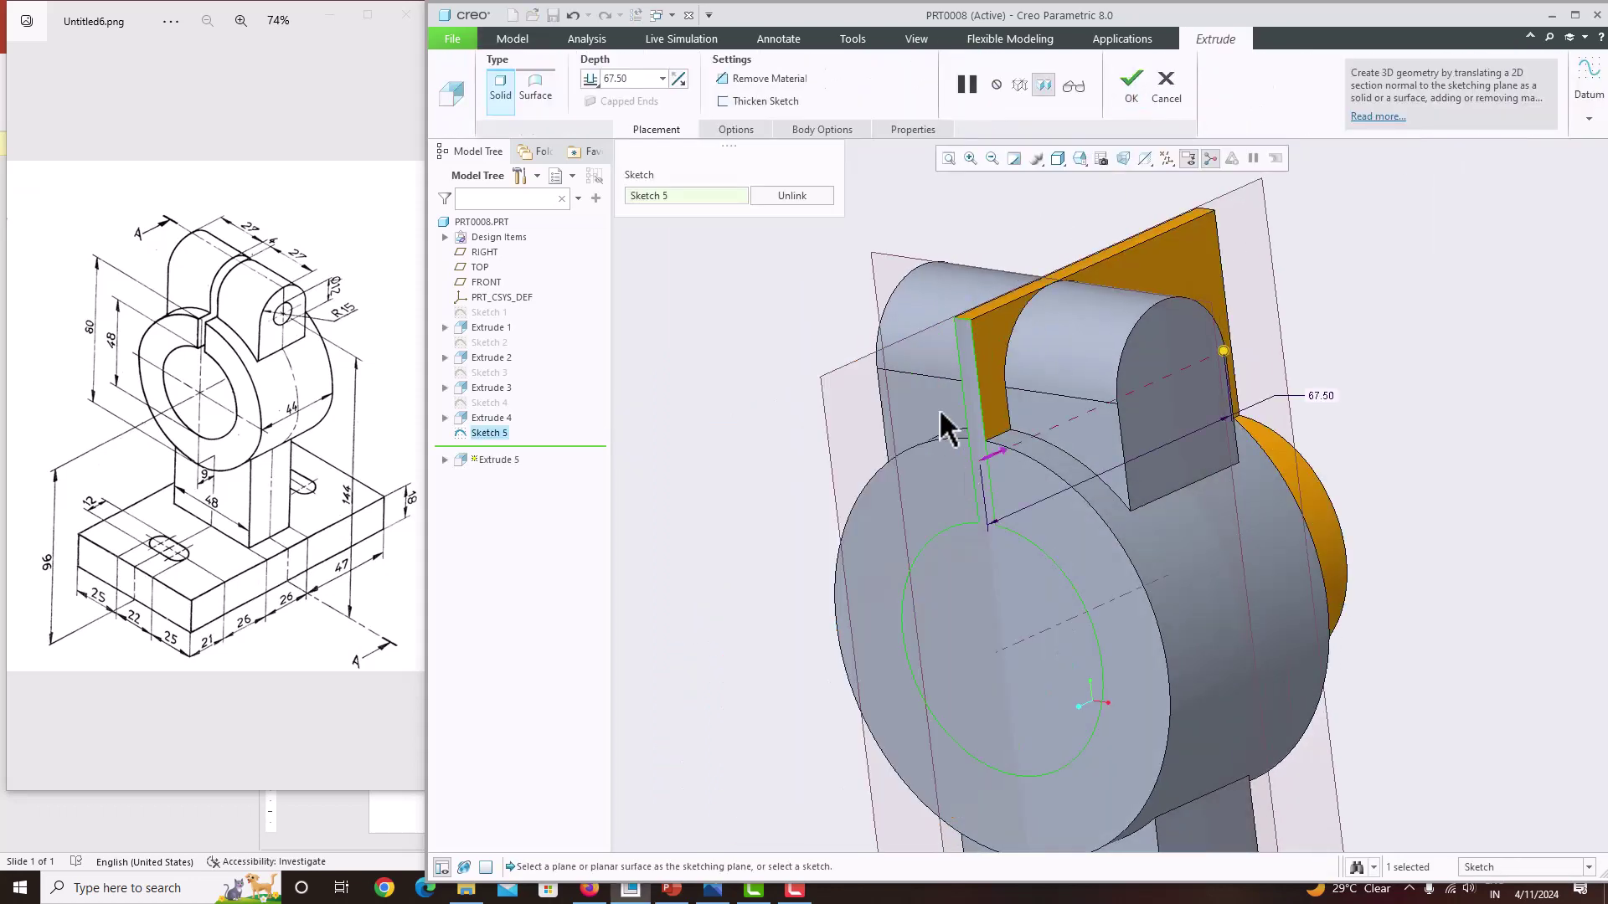
click(776, 79)
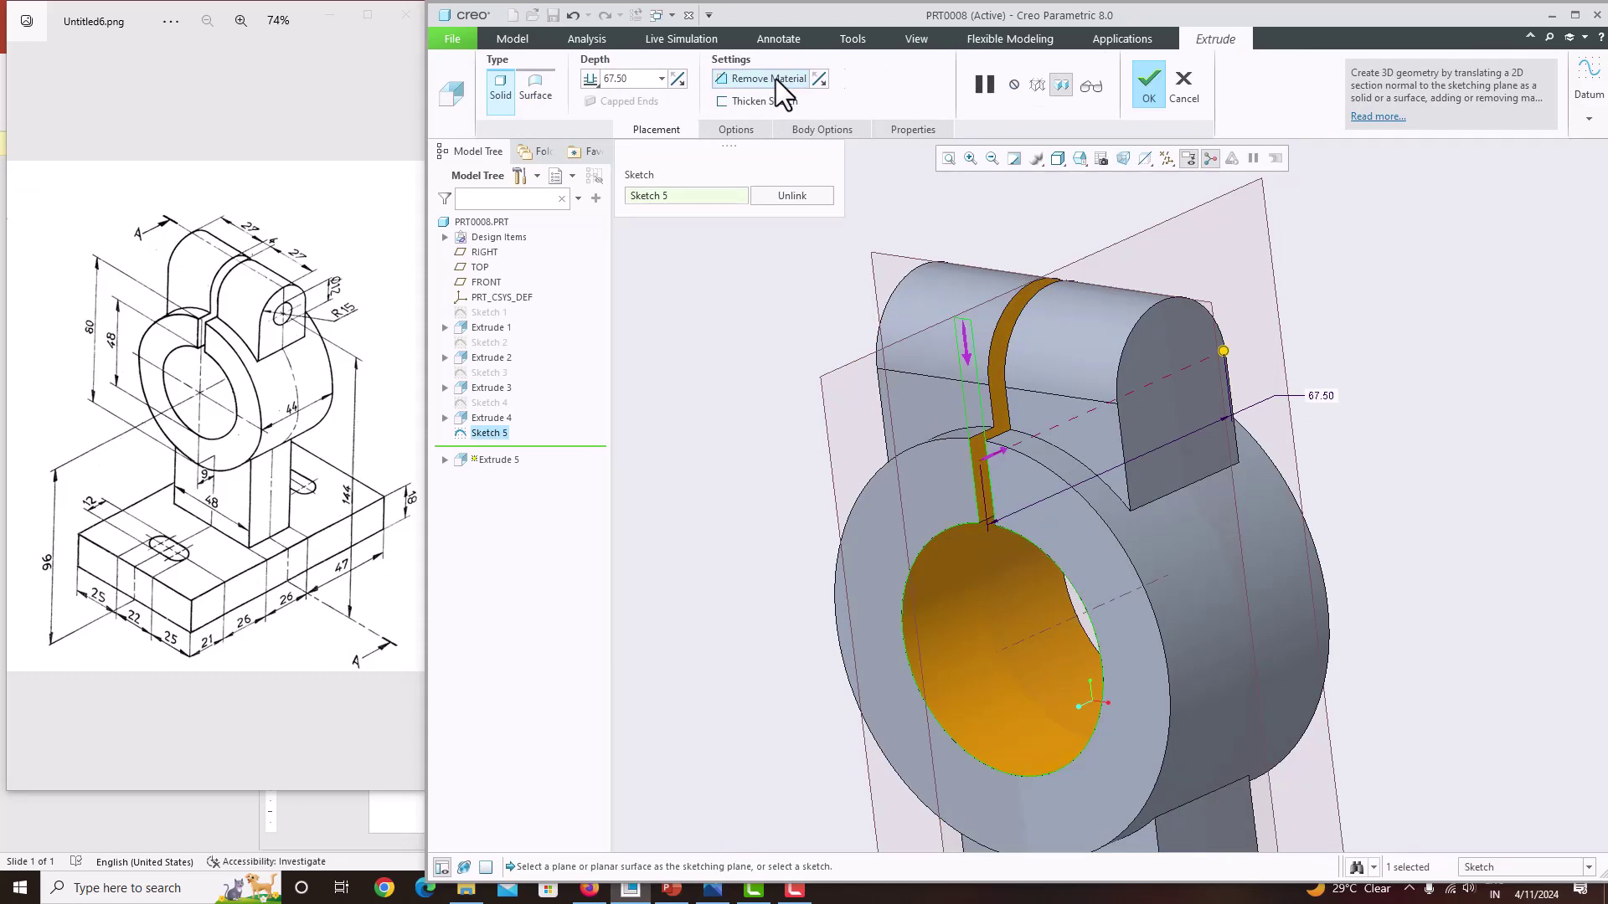
click(589, 79)
click(628, 146)
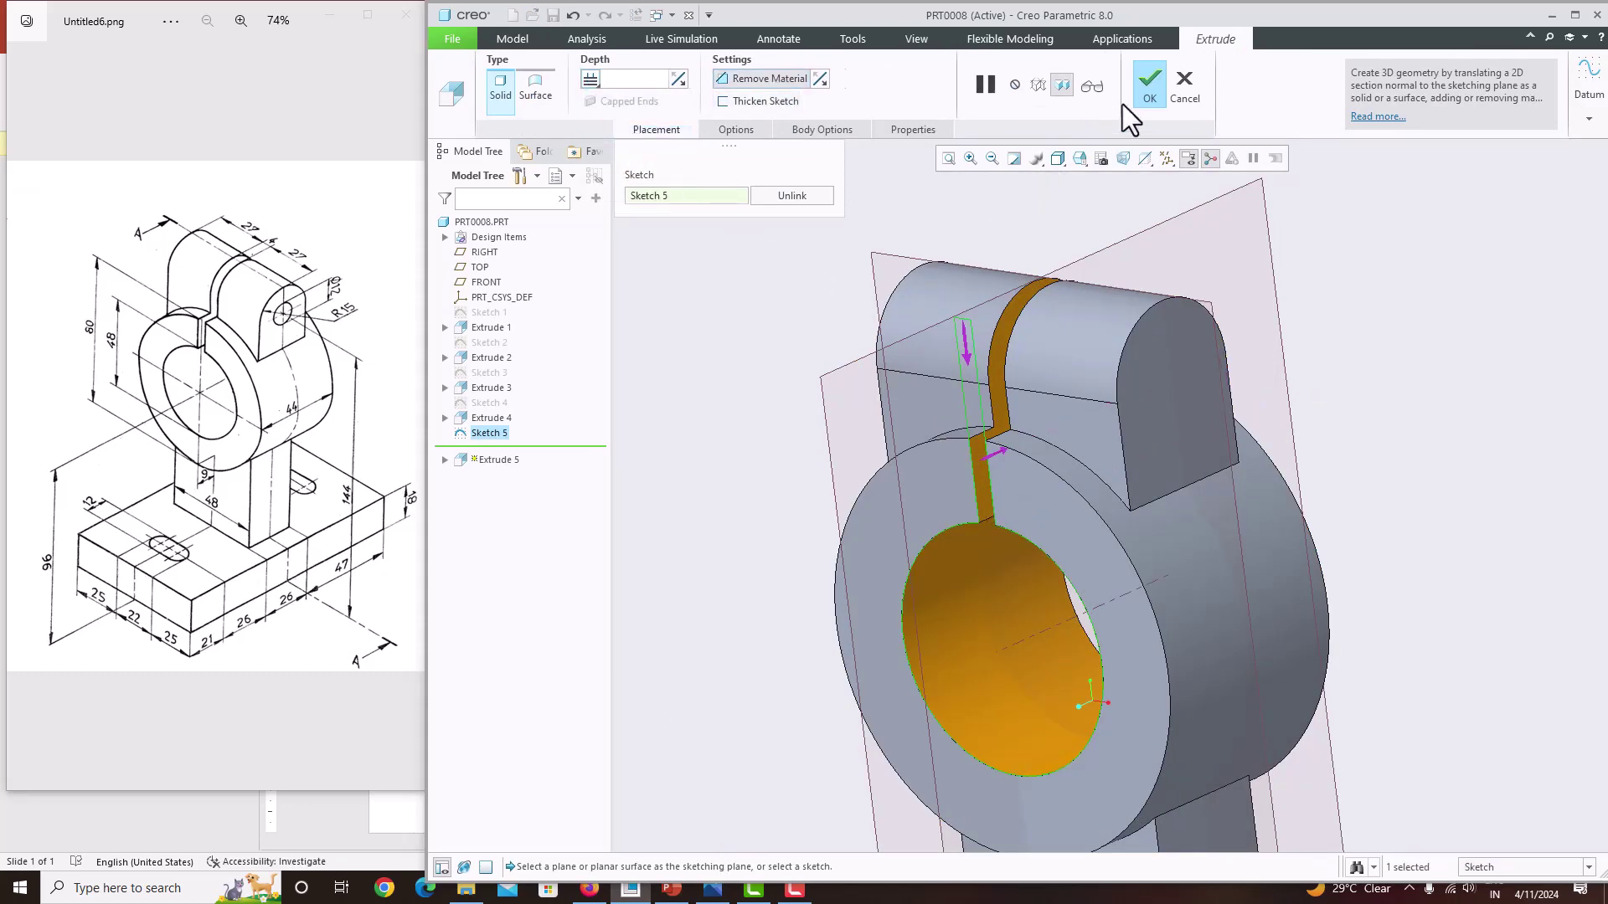
click(1144, 93)
mouse_move(1118, 243)
middle_down()
mouse_move(1099, 293)
mouse_move(1152, 301)
mouse_move(1092, 322)
mouse_move(1123, 307)
mouse_move(1001, 431)
mouse_move(1129, 414)
mouse_move(1055, 373)
middle_up()
scroll(1054, 367, up, 3)
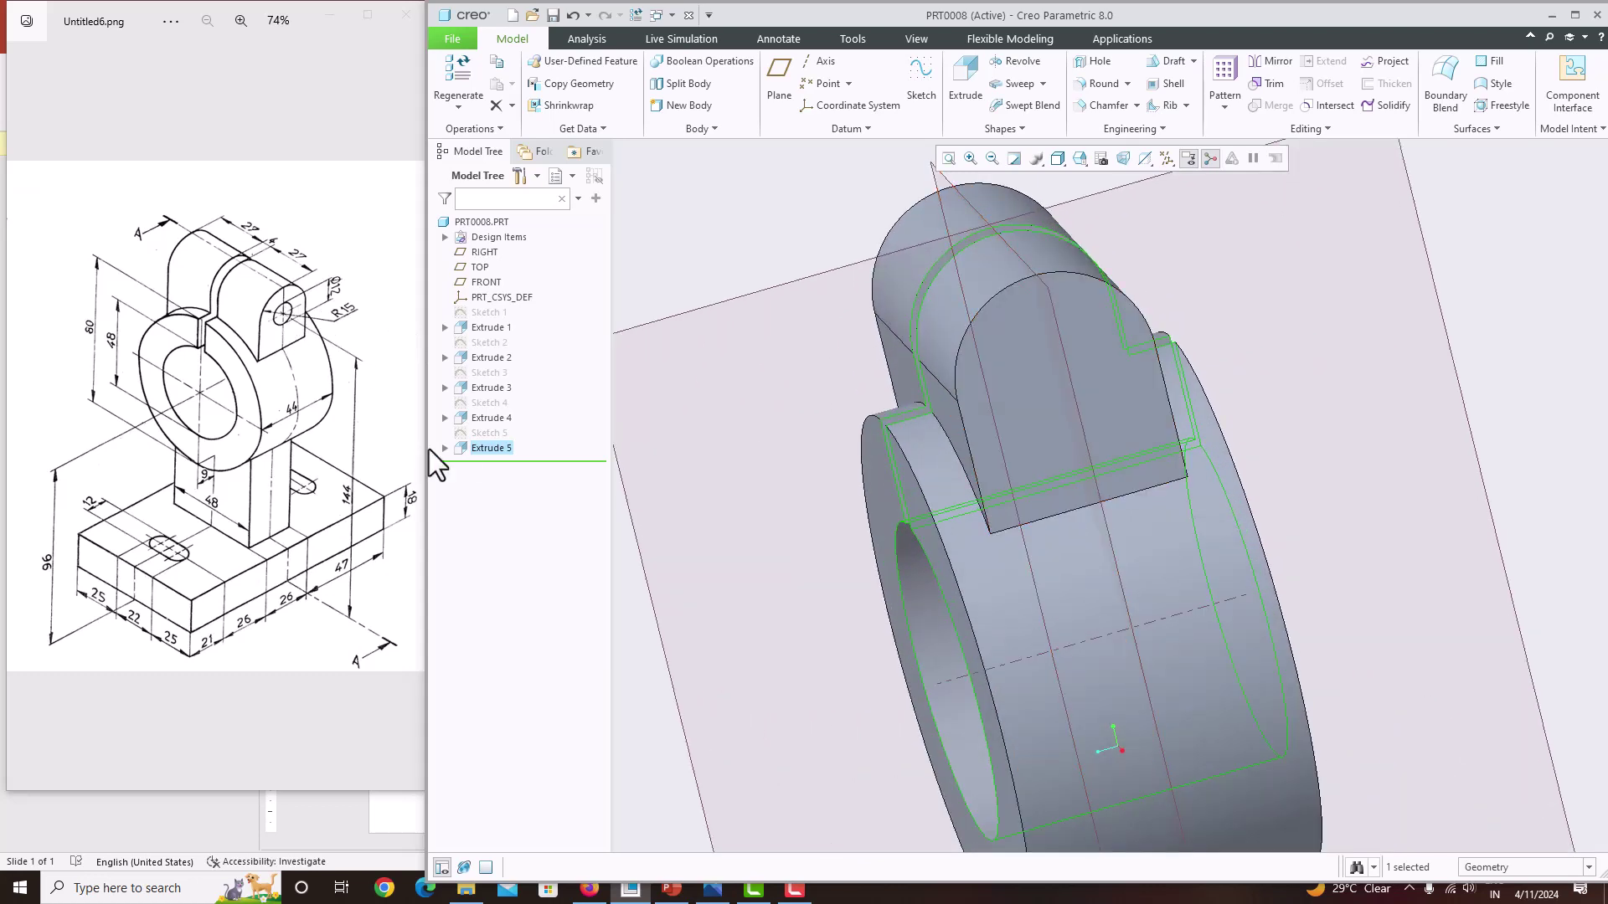
Reopen Sketch 4 and place a point at the centre of the lug's rounded top arc
click(488, 405)
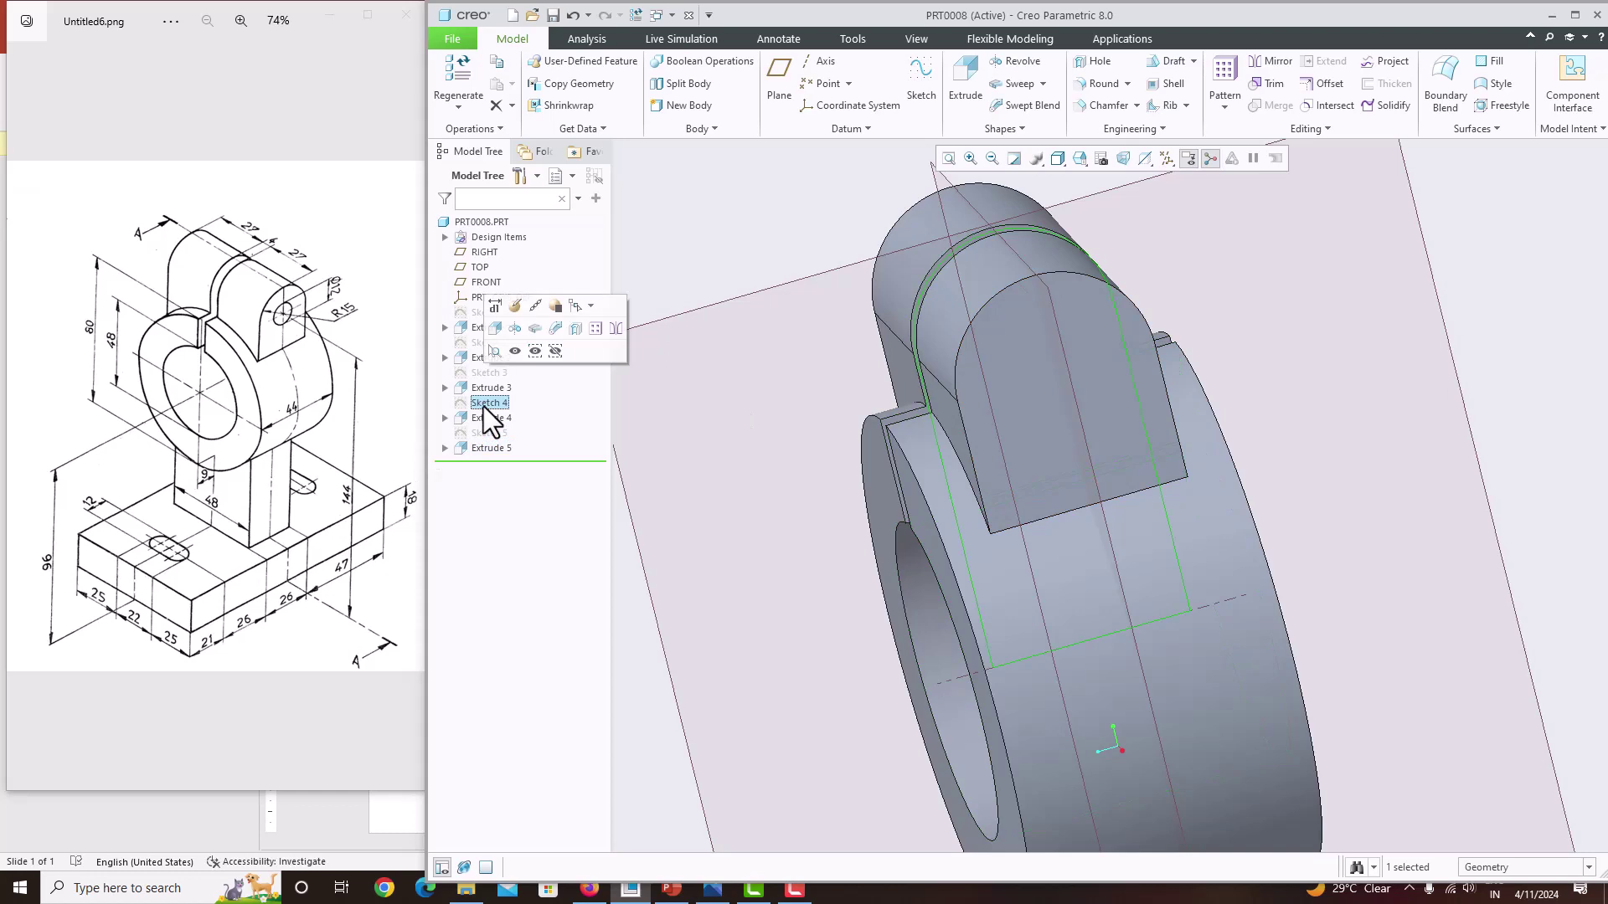
click(1194, 314)
mouse_move(1194, 314)
middle_down()
mouse_move(1156, 316)
mouse_move(1194, 520)
middle_up()
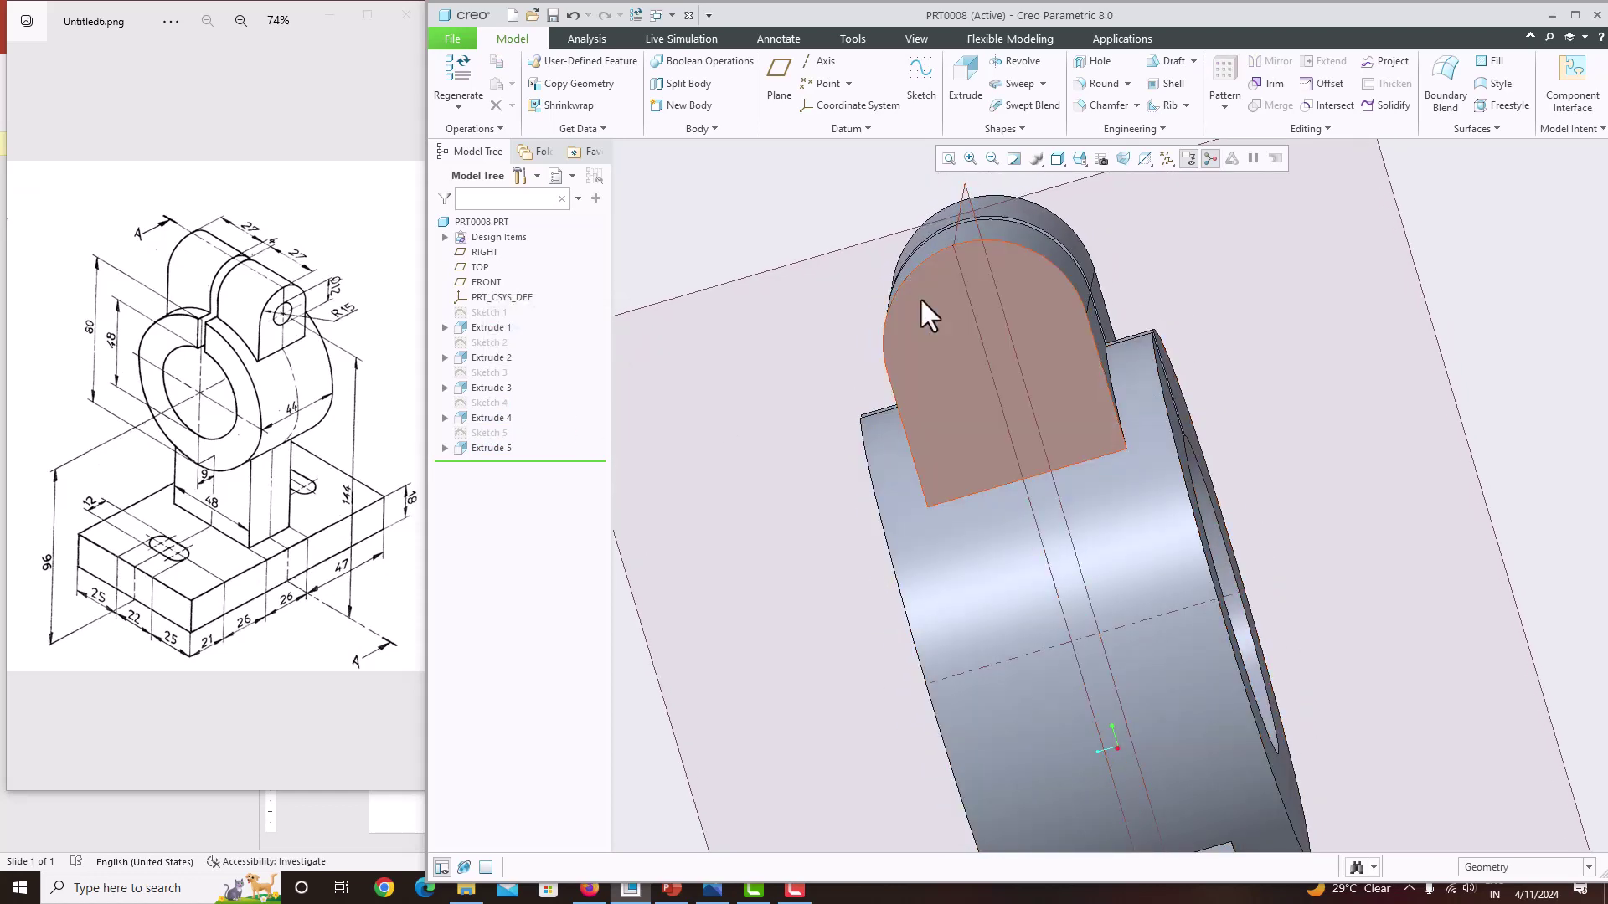
scroll(966, 359, down, 2)
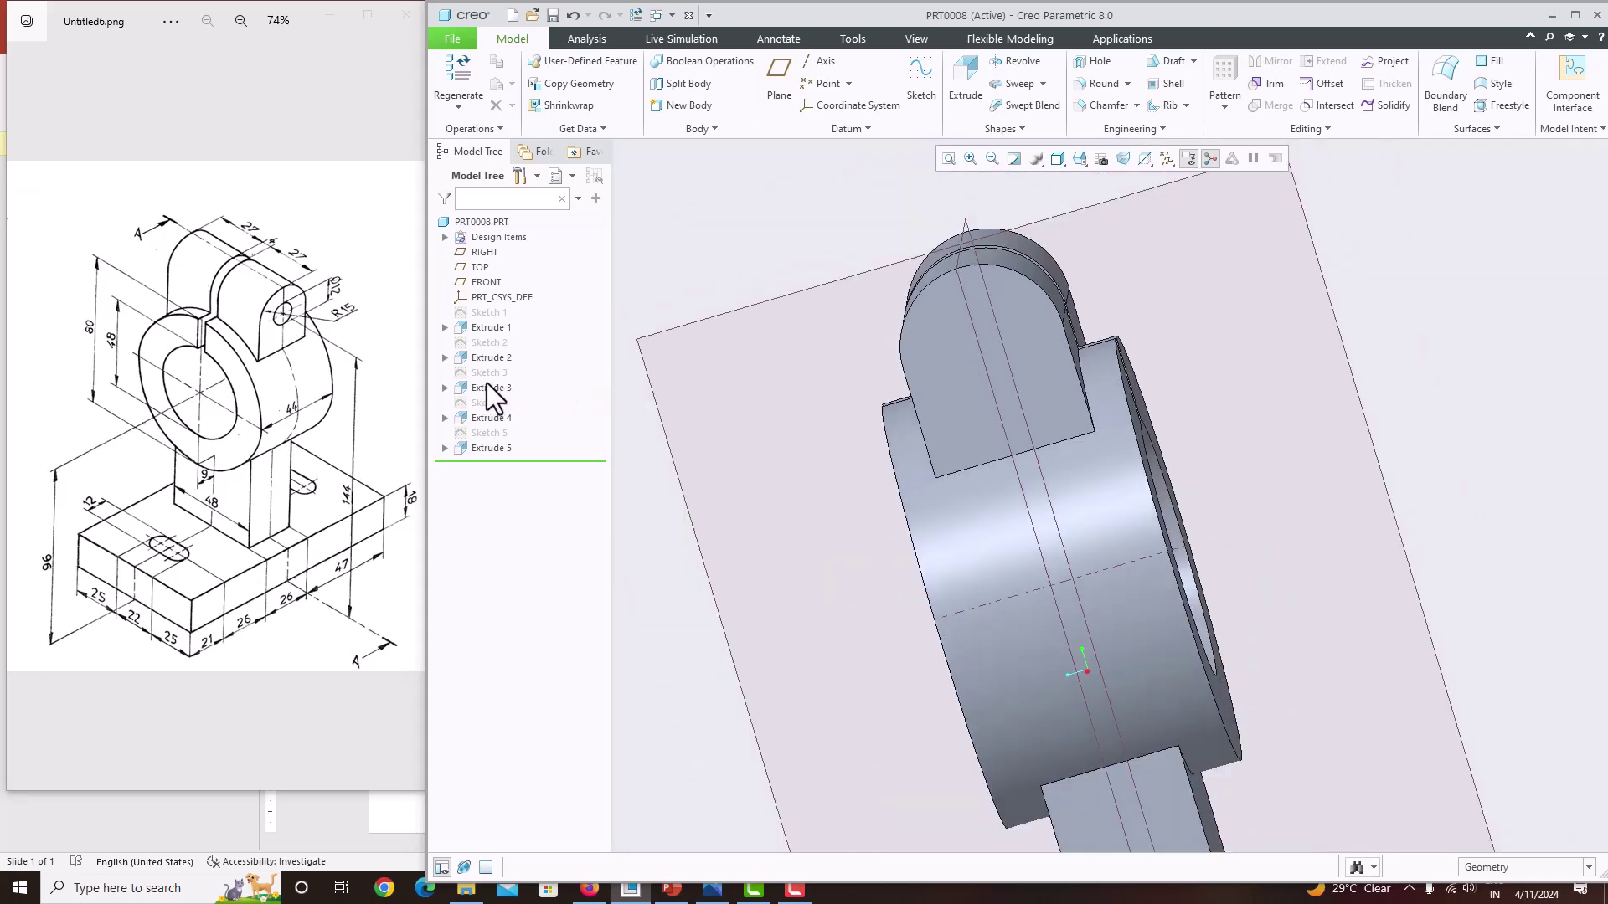
click(494, 400)
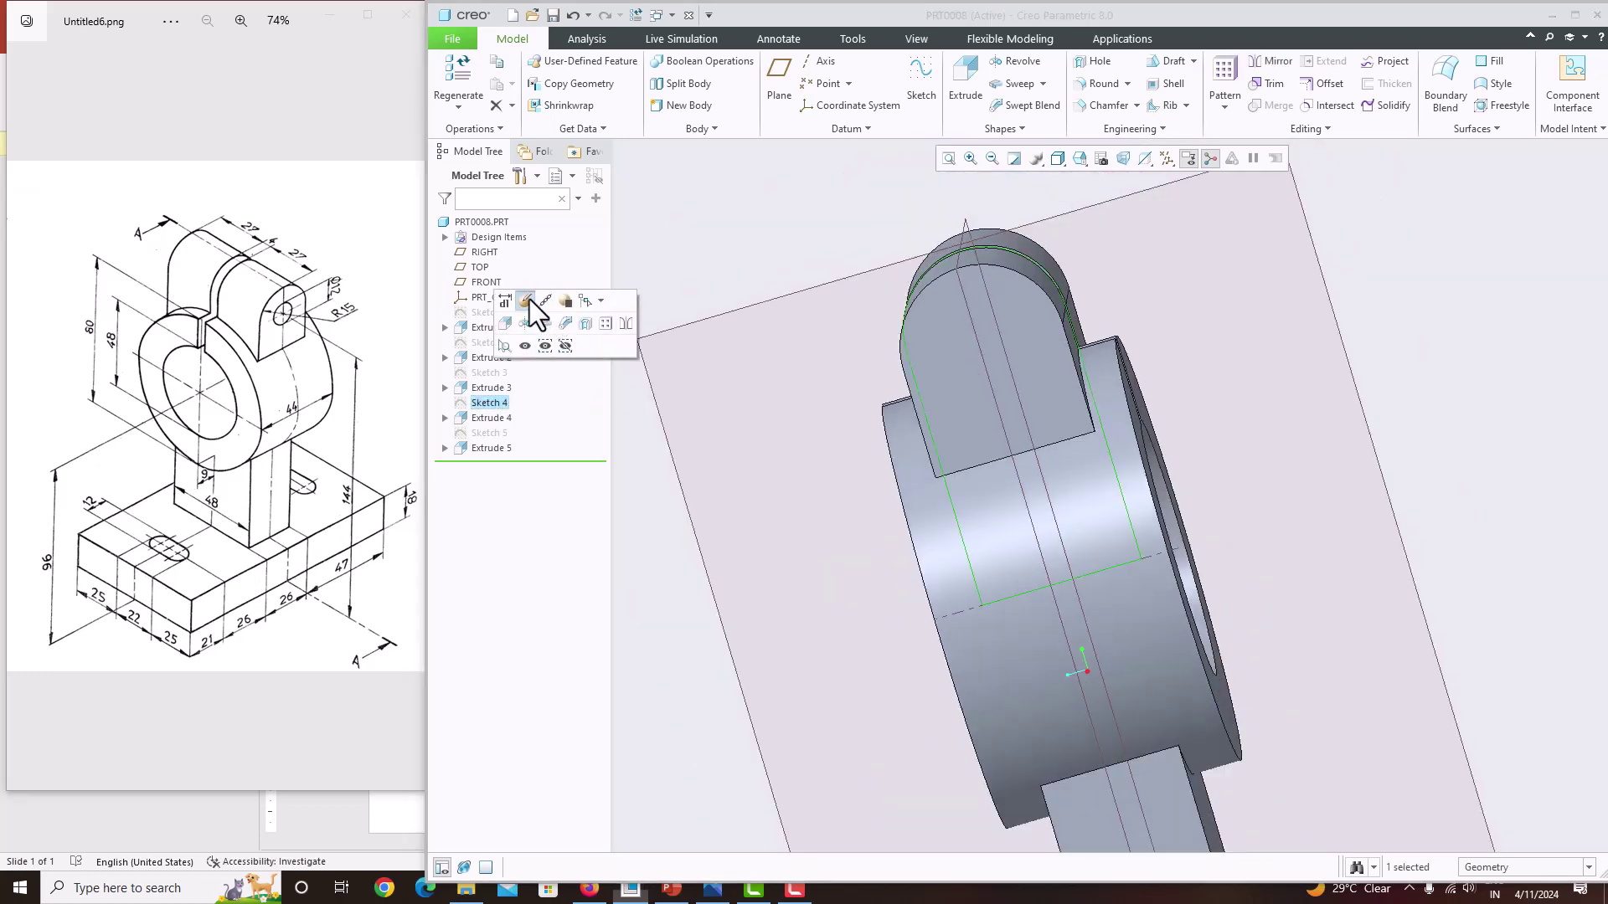
click(526, 299)
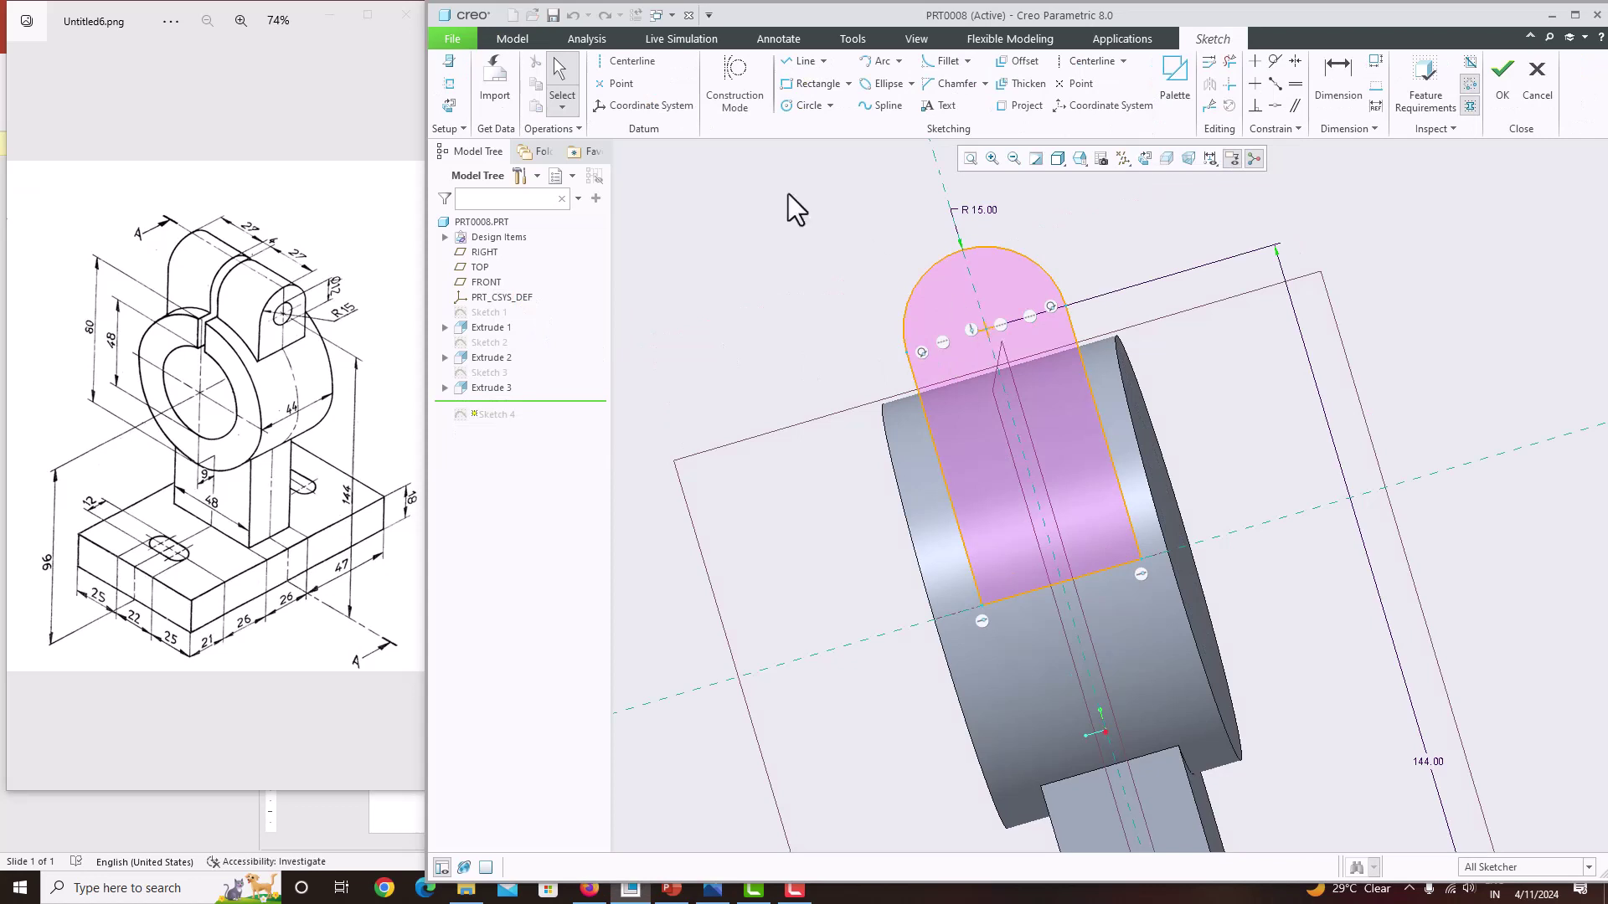
click(621, 83)
click(986, 328)
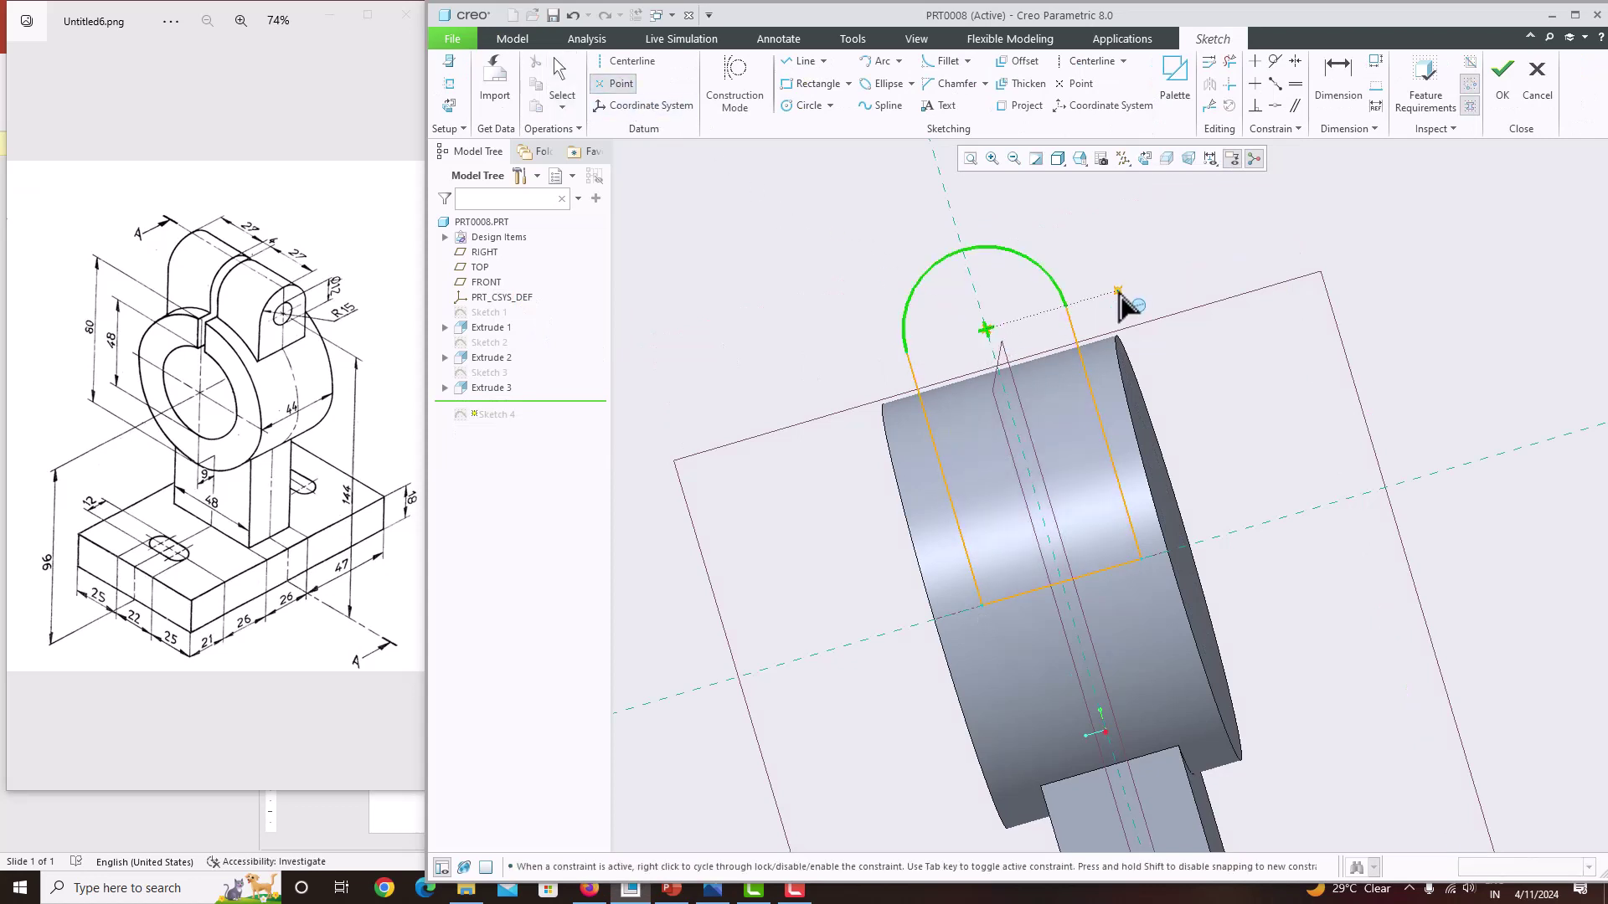
middle_click(1032, 339)
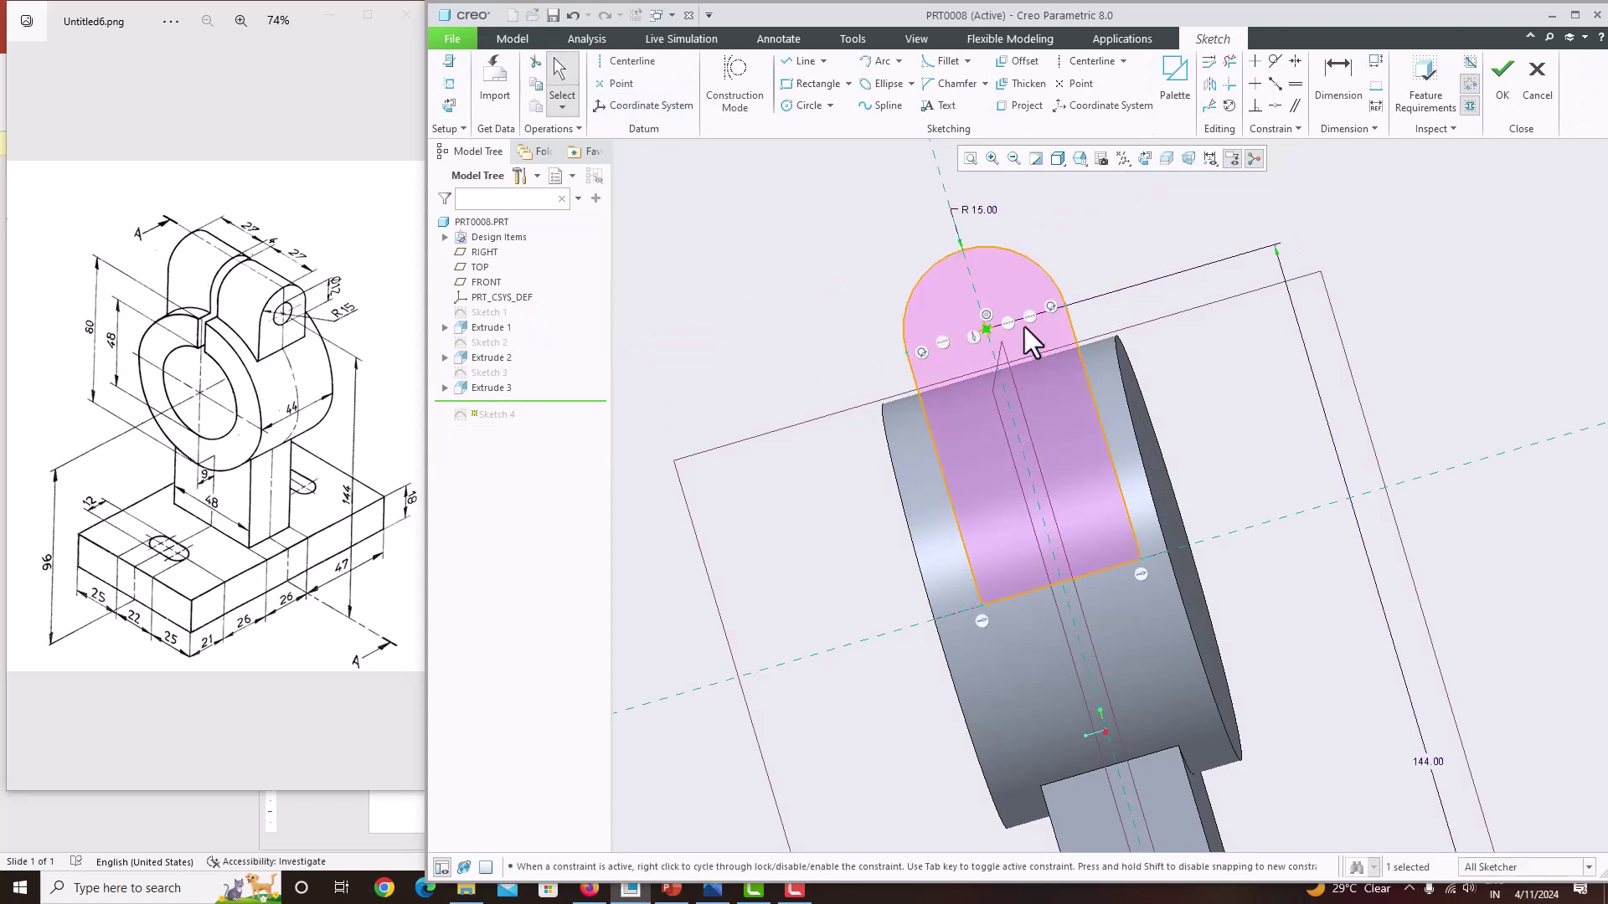
click(1502, 84)
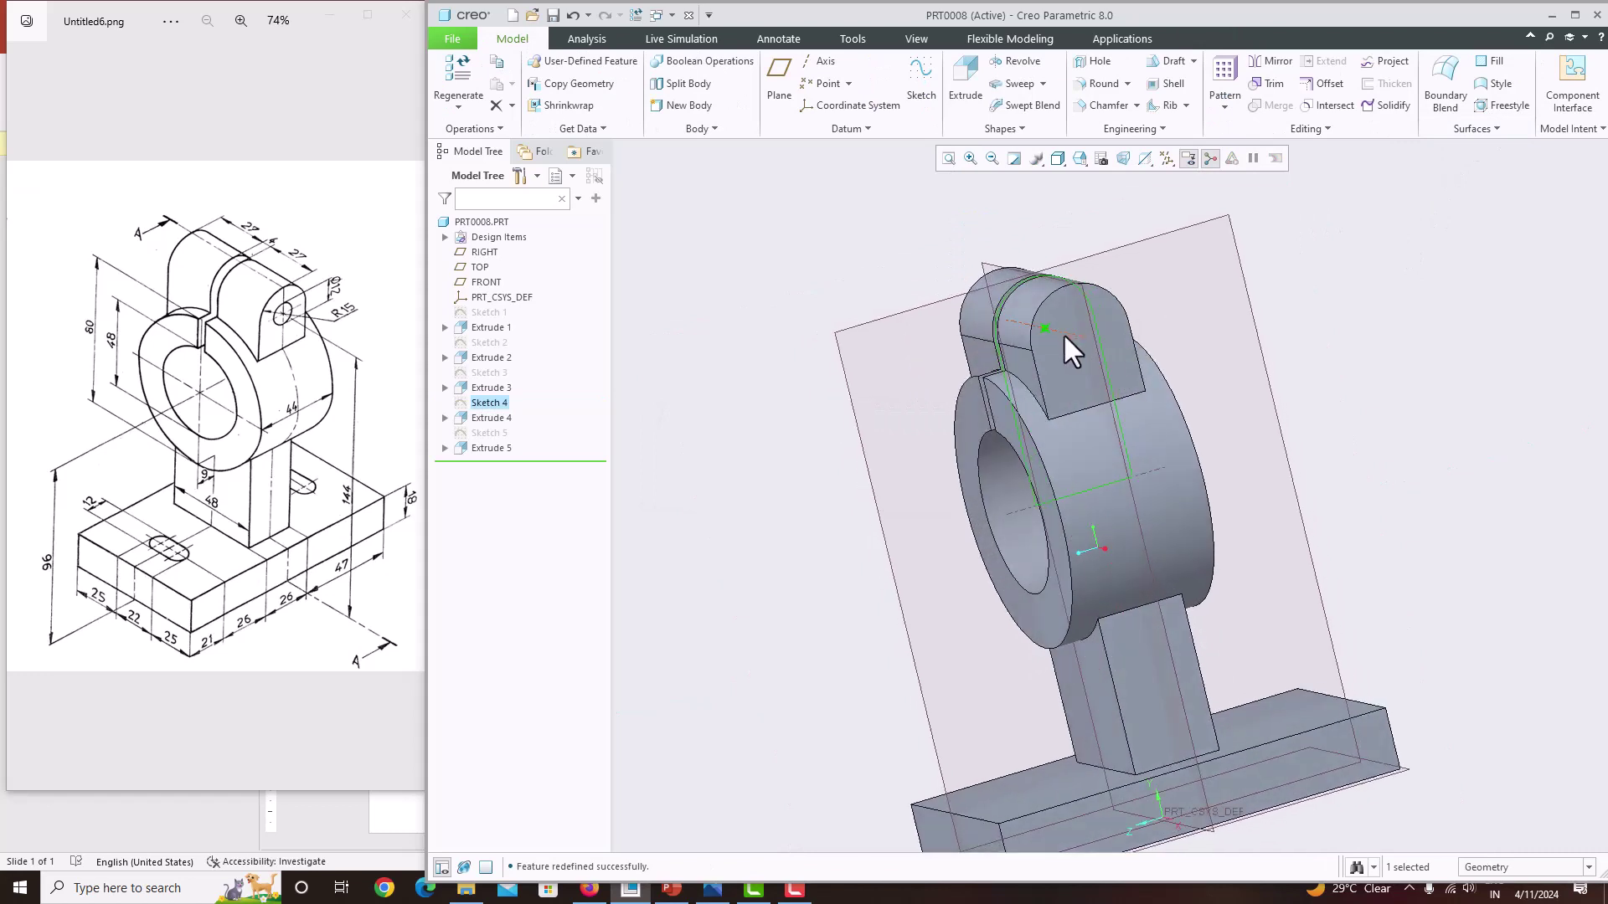
scroll(1068, 304, down, 3)
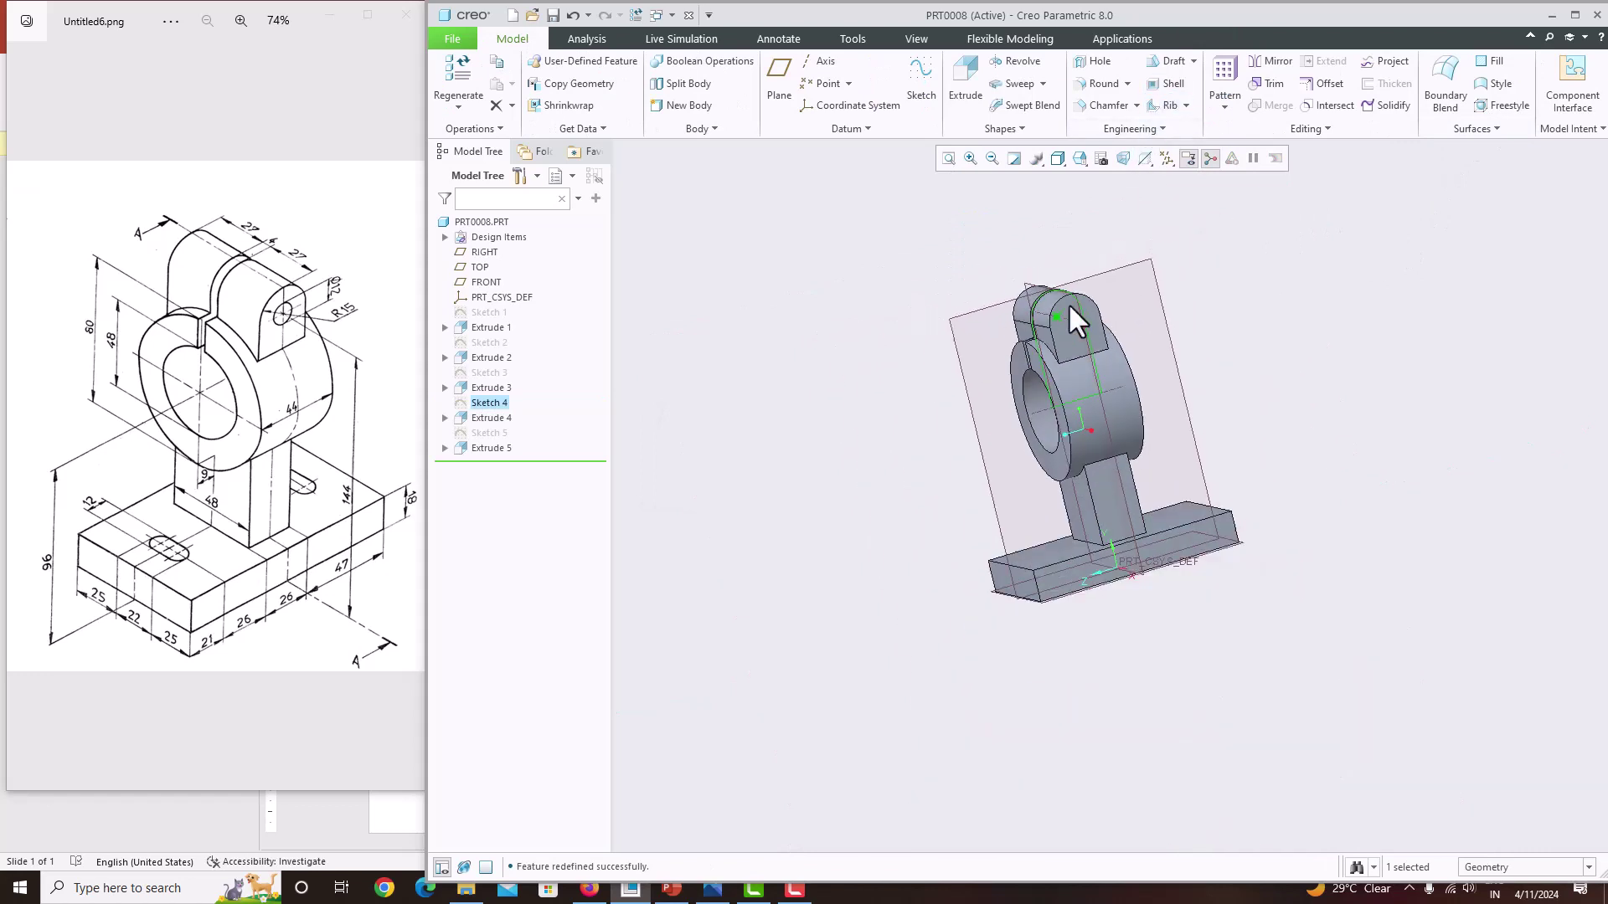
Add an Ø12 Through All hole coaxial with axis A_2 on the lug's top face
click(1094, 62)
scroll(1079, 320, up, 3)
click(1383, 84)
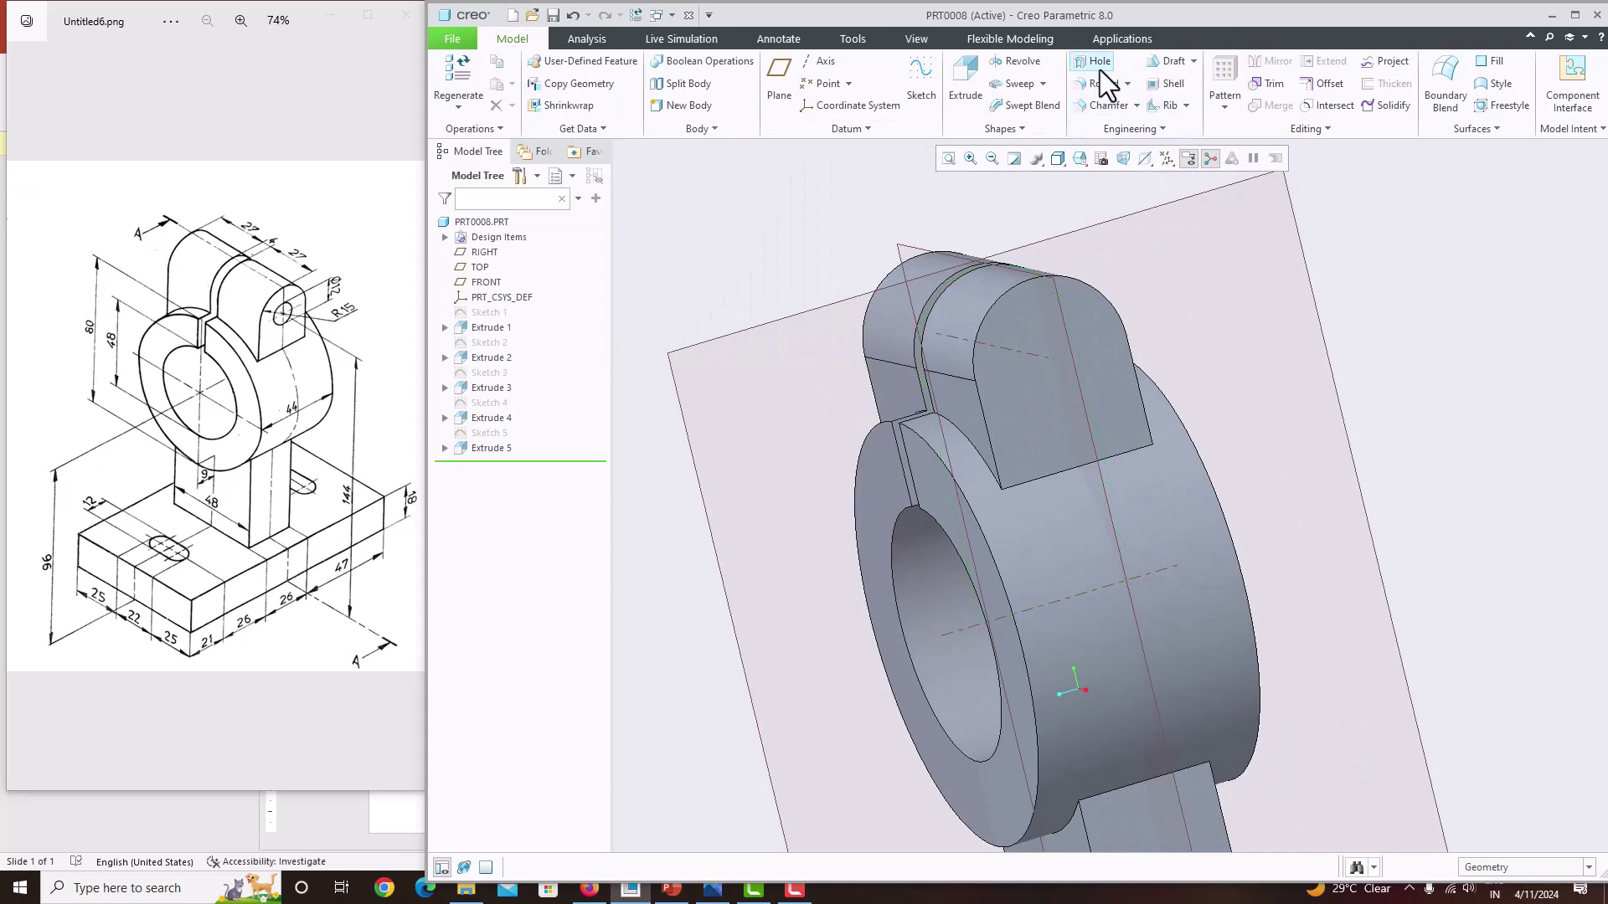
click(1099, 65)
click(1089, 324)
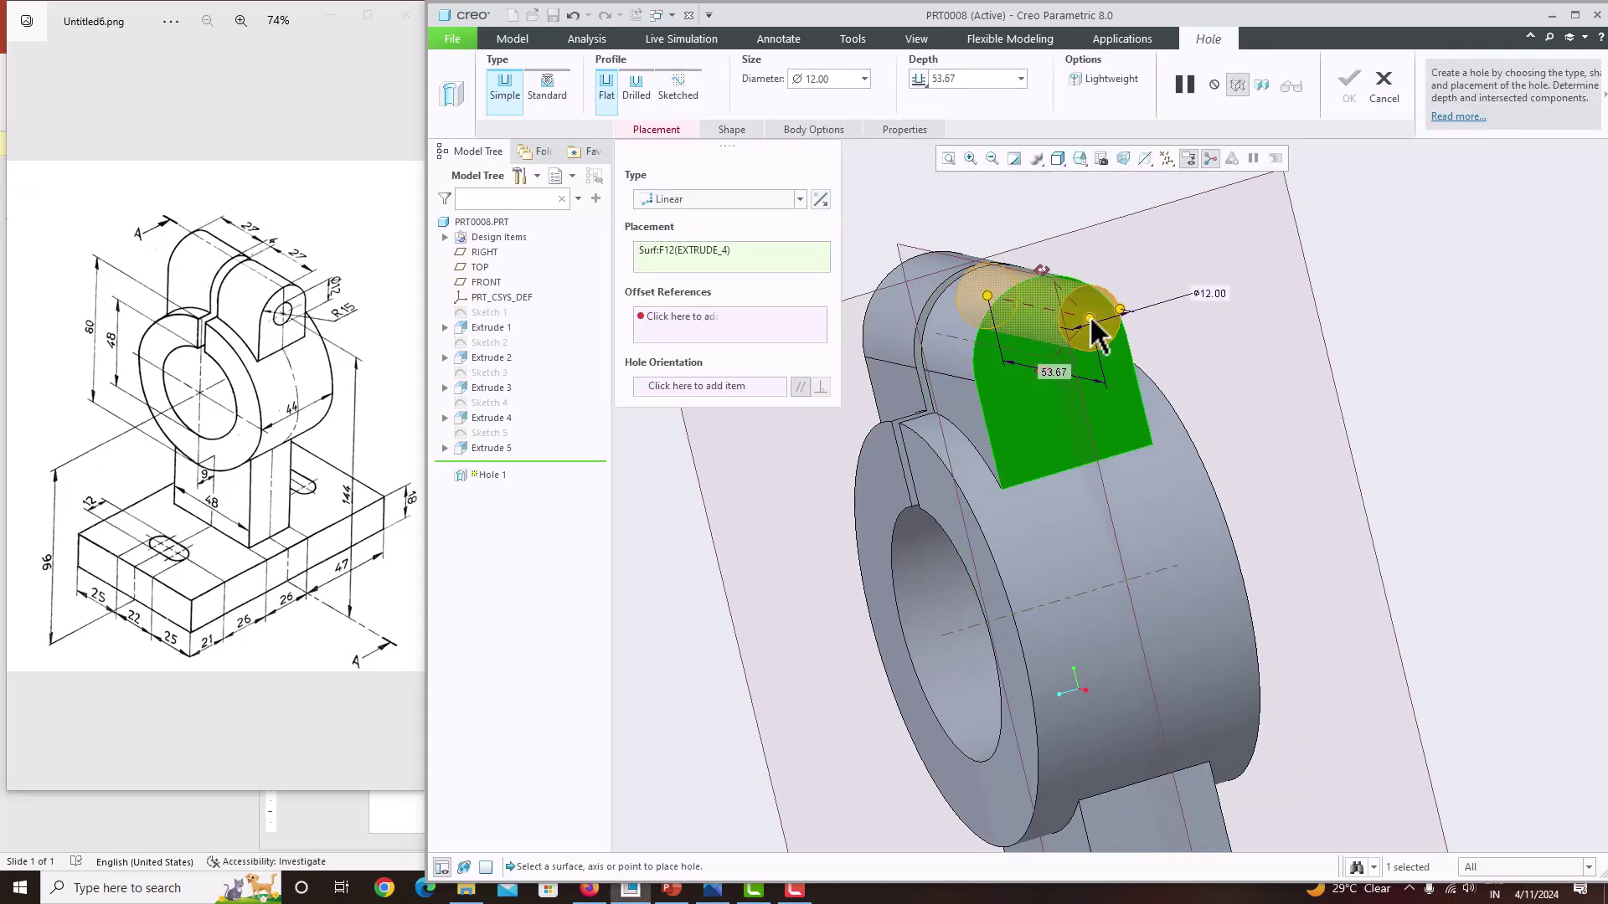
ctrl+click(1016, 350)
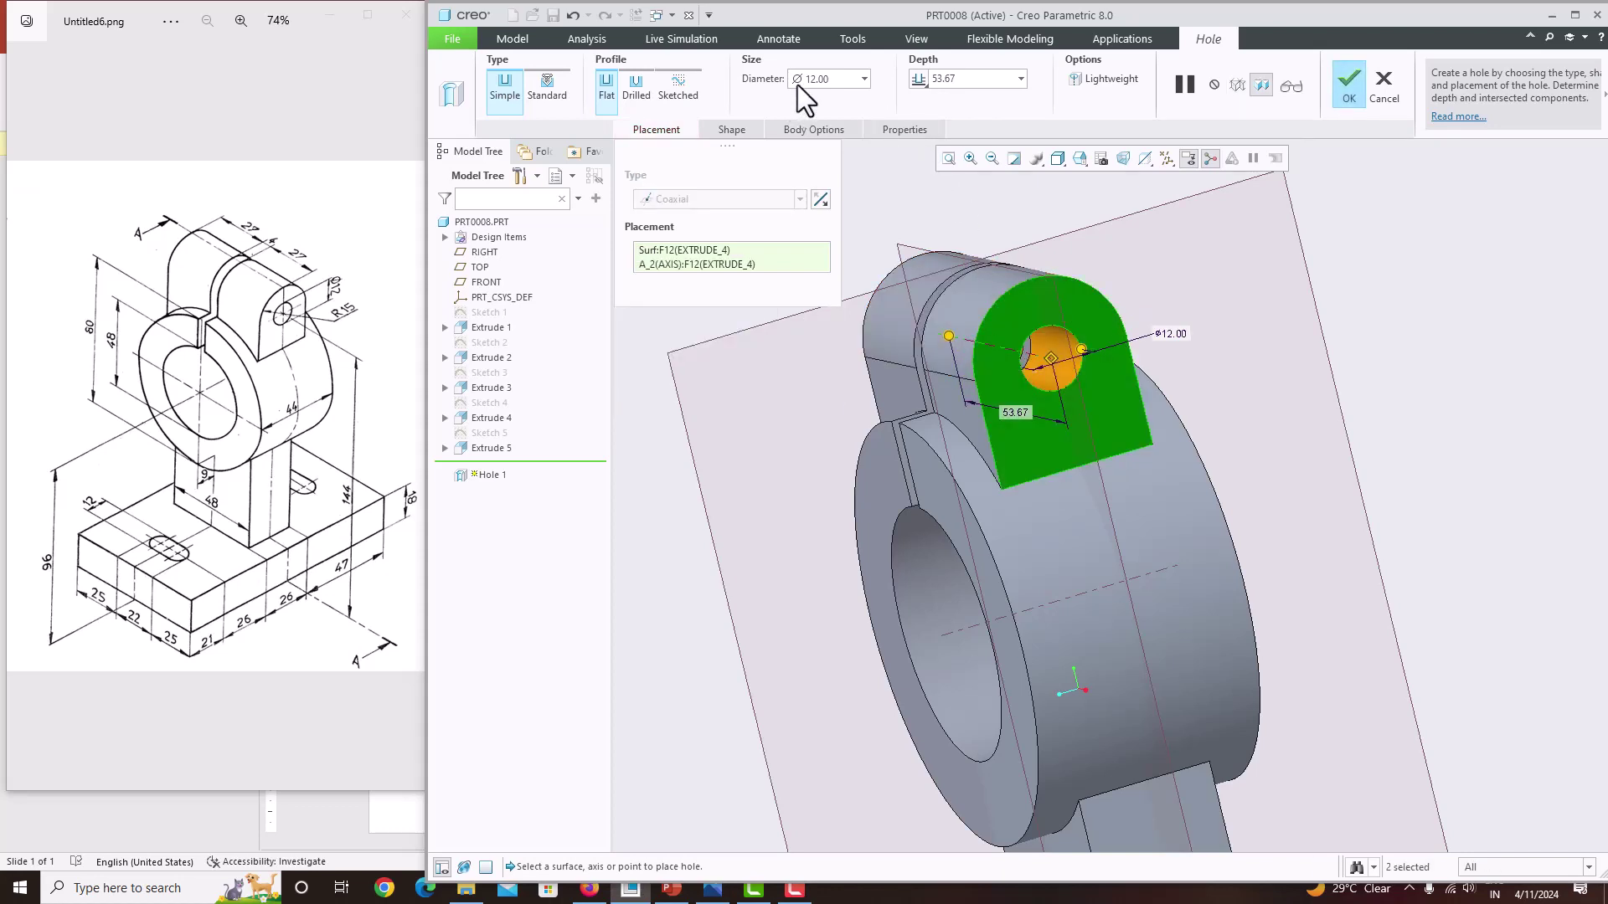
click(919, 79)
click(942, 158)
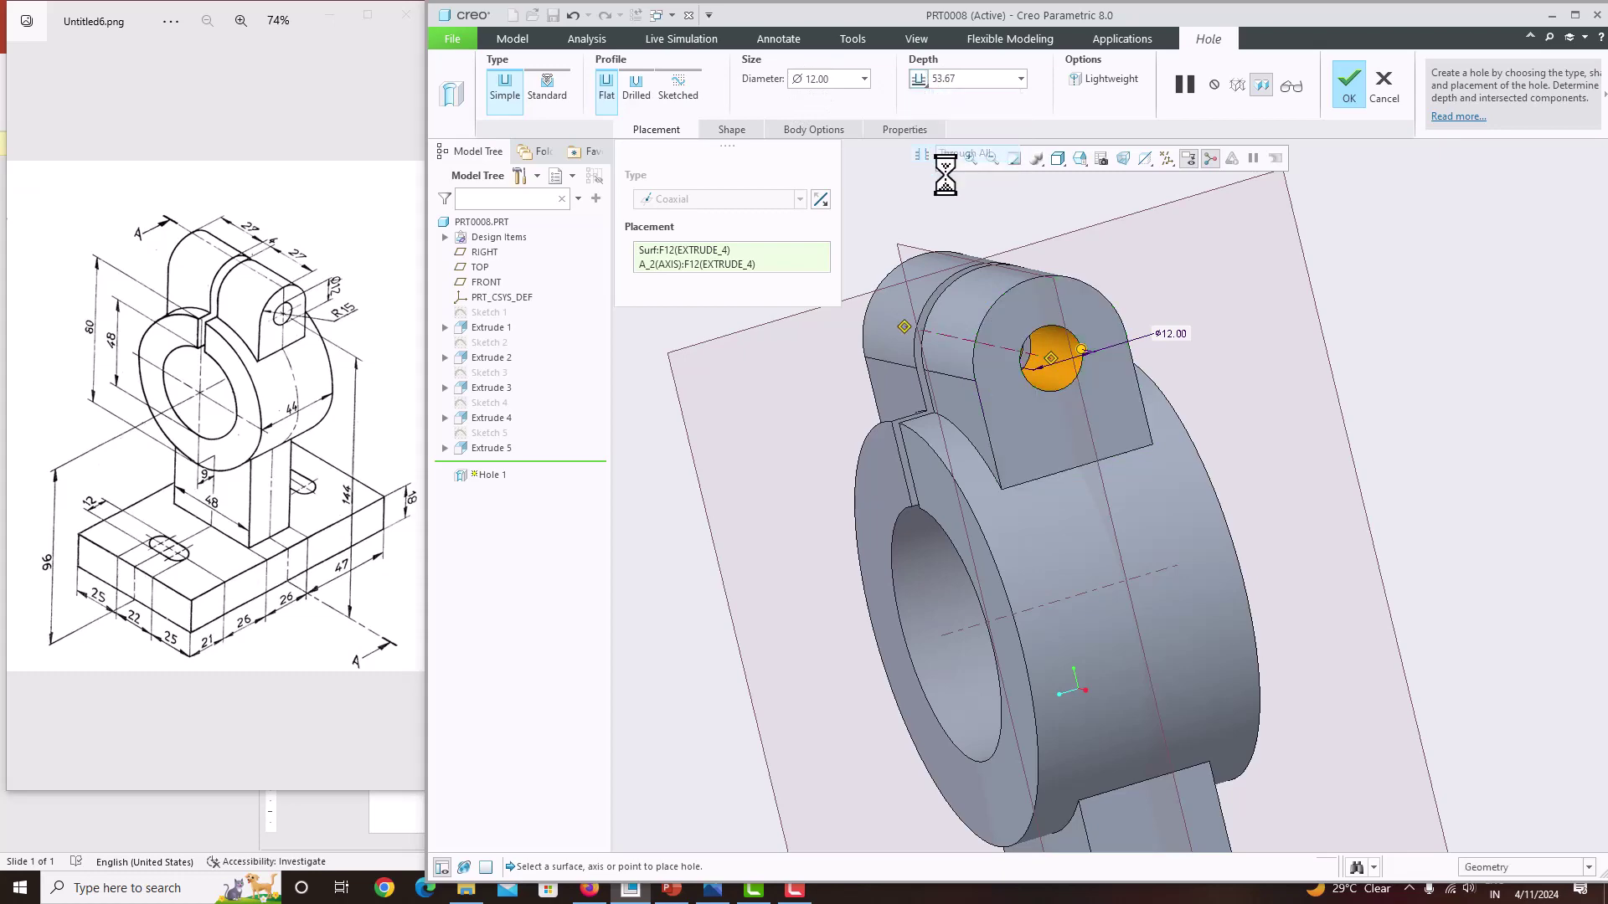
click(1349, 84)
middle_drag(1189, 361, 1141, 424)
scroll(1134, 586, down, 3)
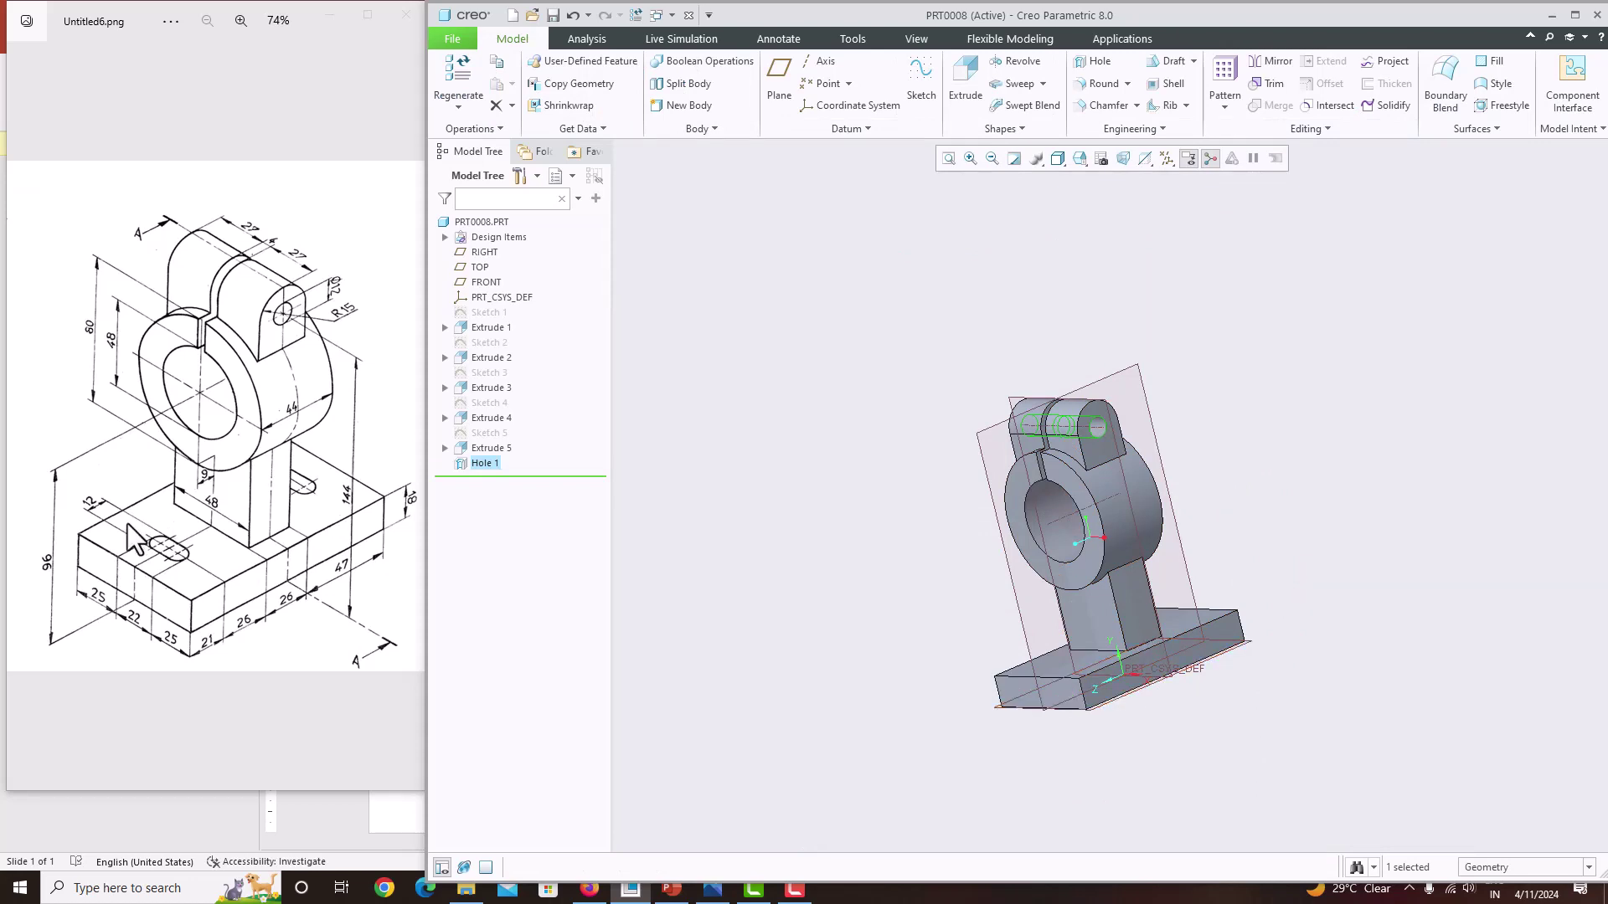
Start a sketch on the base's top face and draw a rectangle
mouse_move(1043, 590)
middle_down()
mouse_move(1016, 614)
mouse_move(1062, 653)
mouse_move(1030, 643)
middle_up()
click(1027, 624)
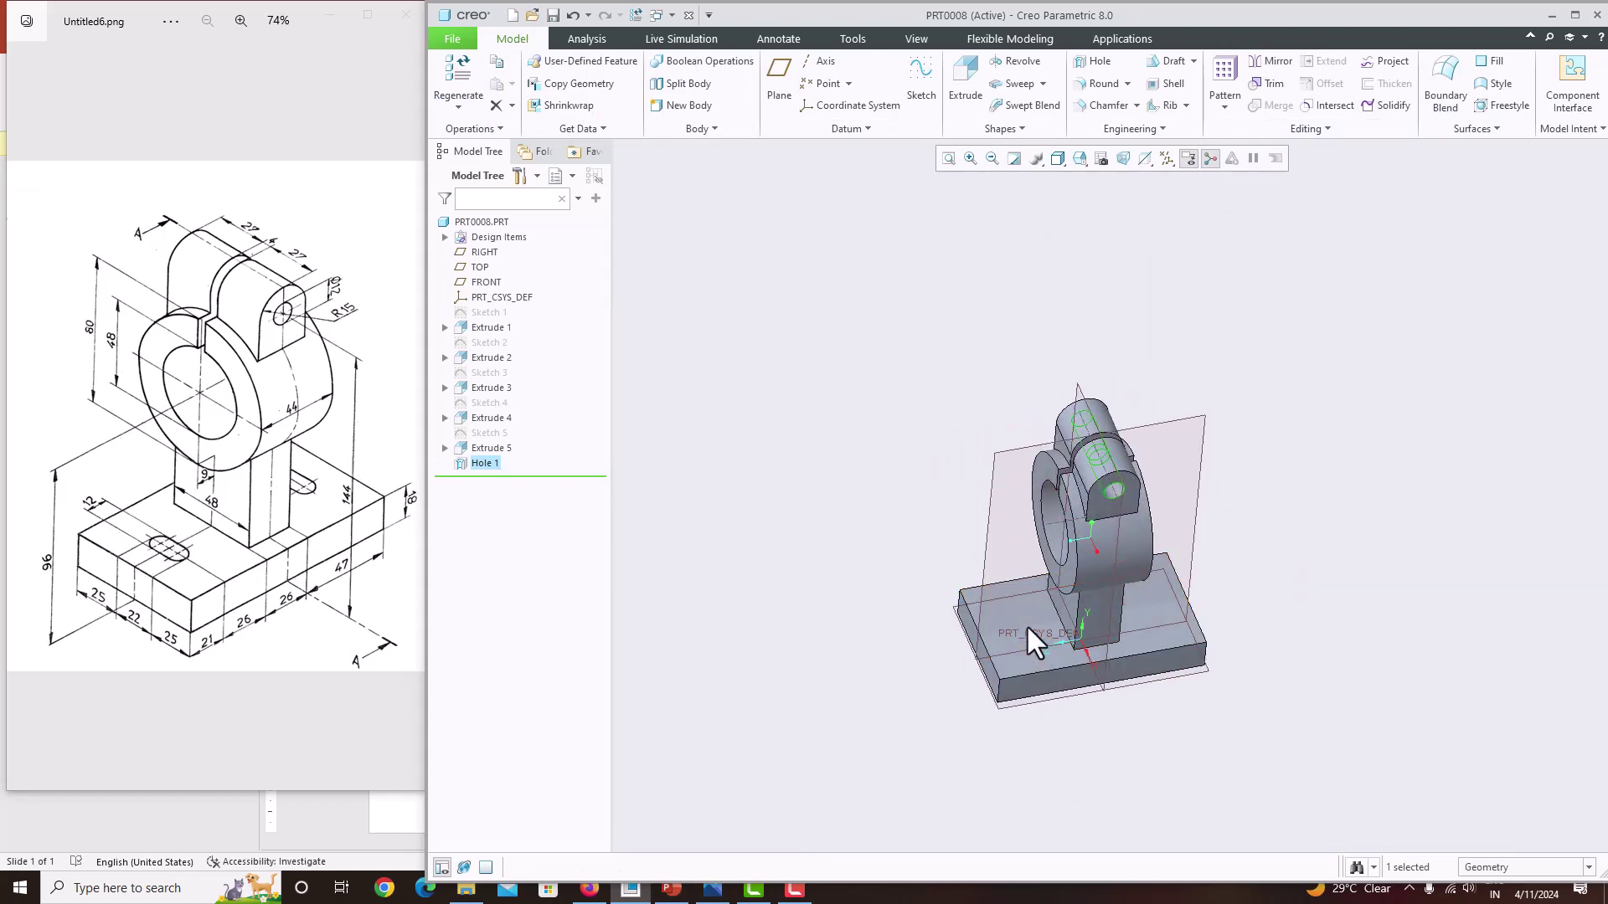
click(921, 84)
click(1145, 158)
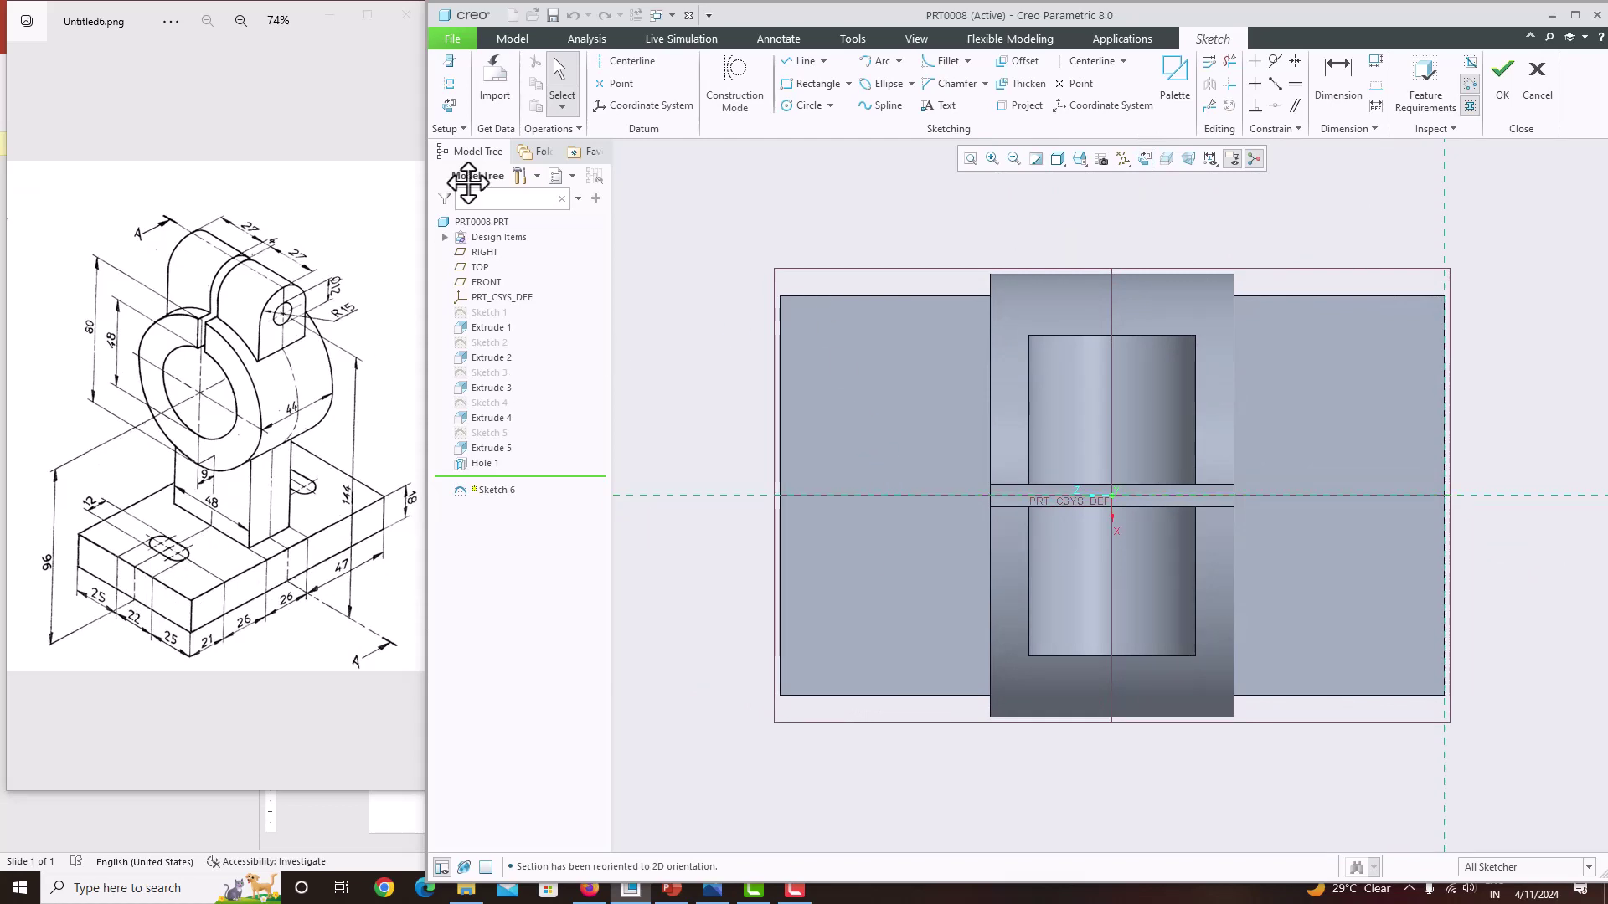
click(811, 84)
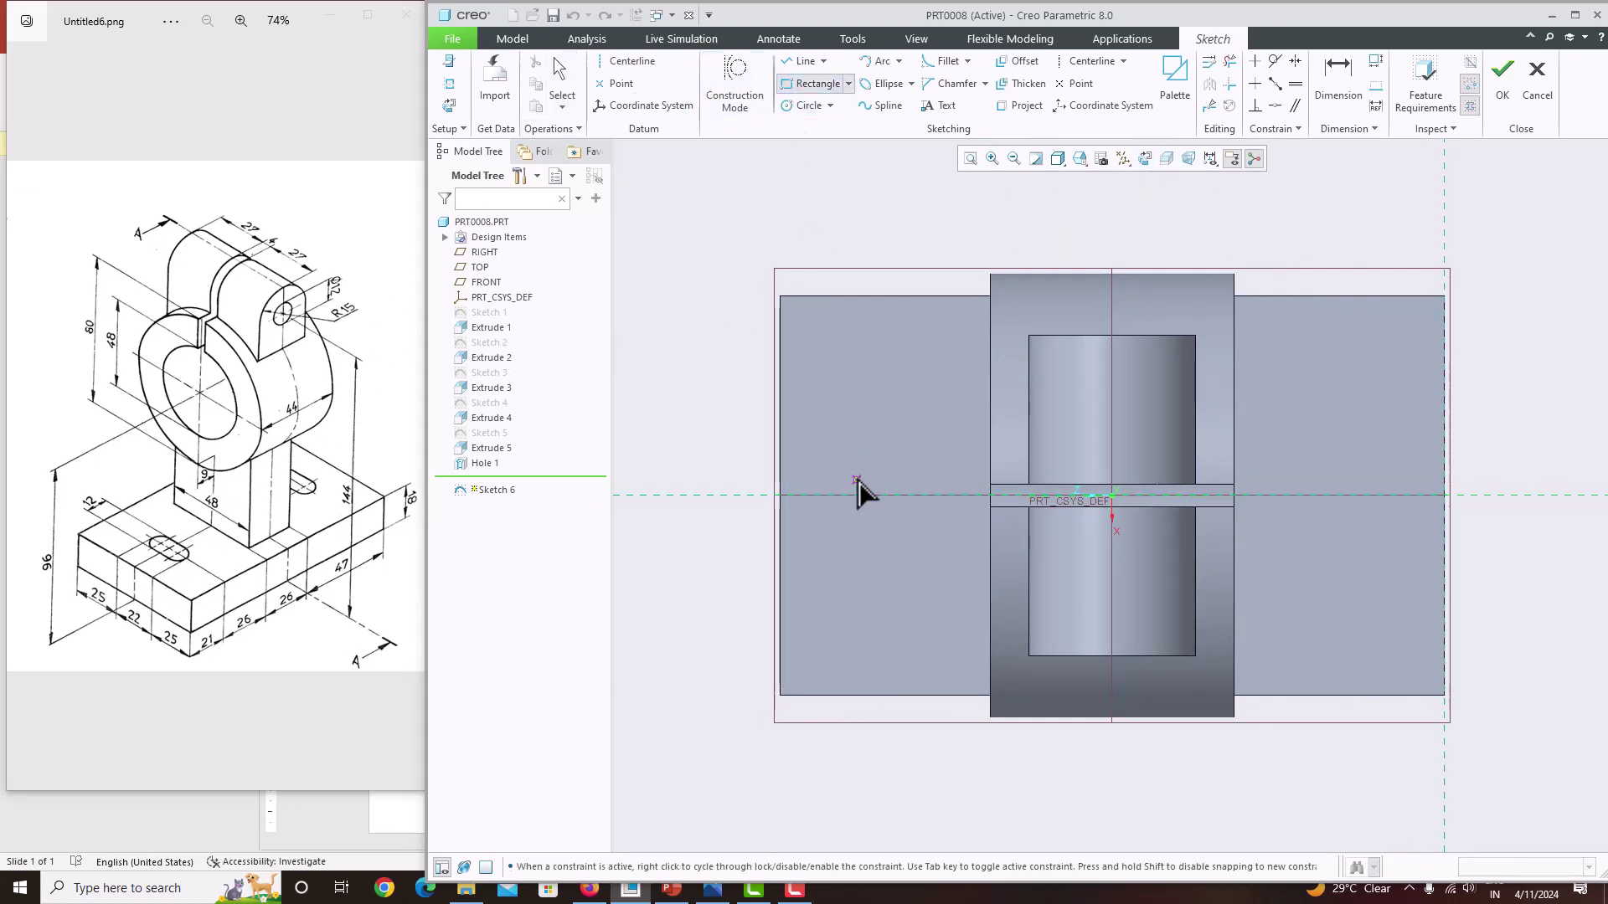
click(849, 457)
click(907, 540)
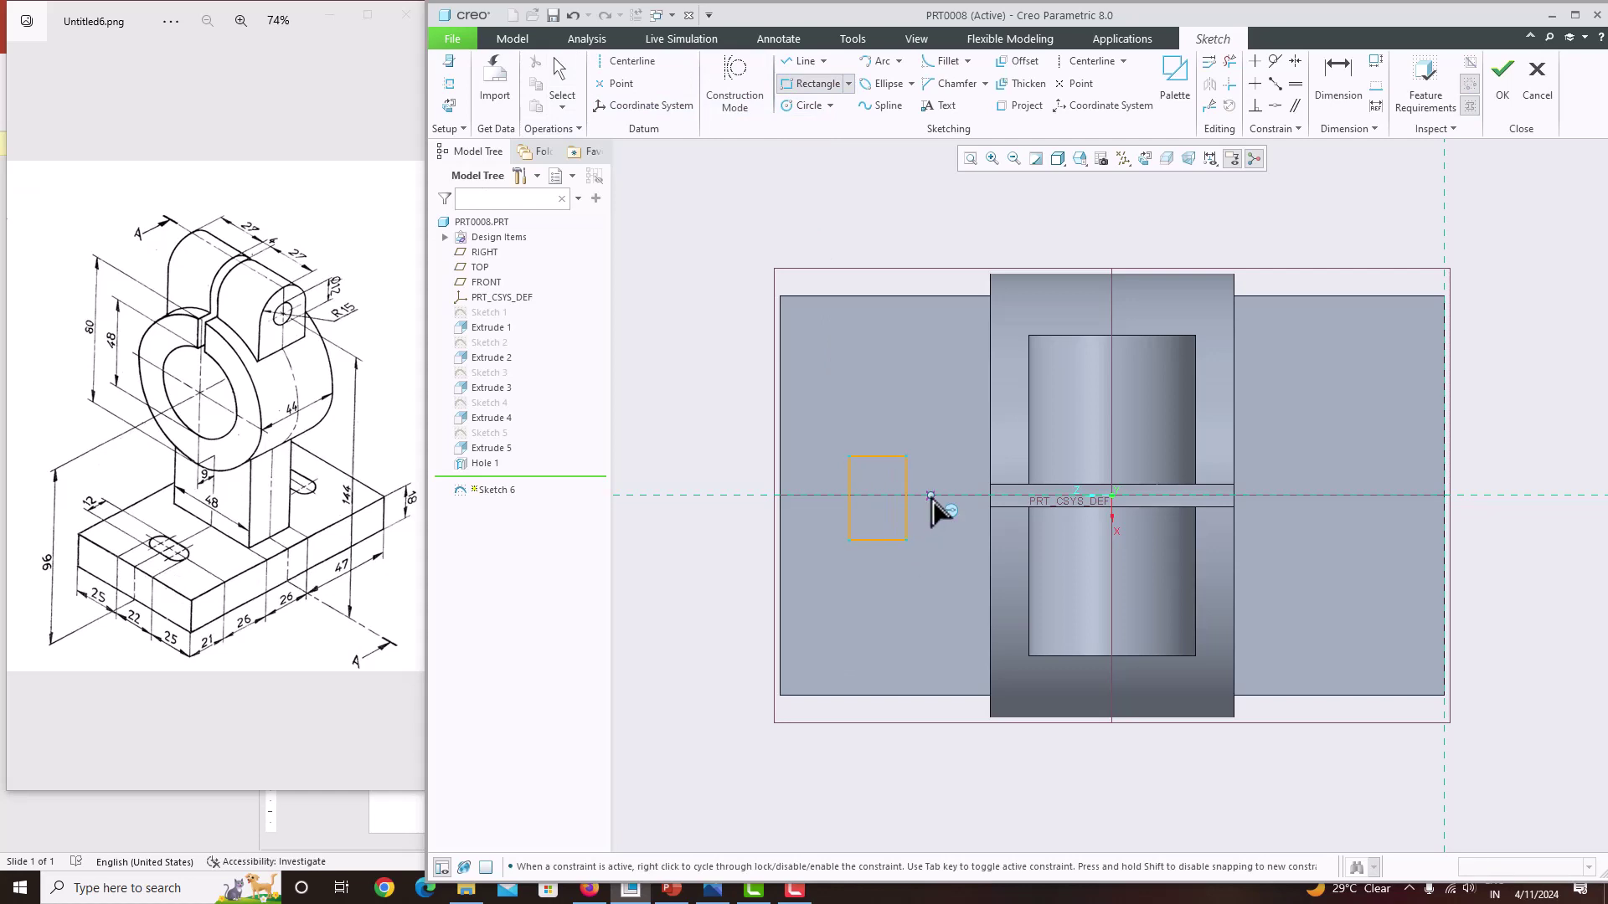
middle_click(926, 503)
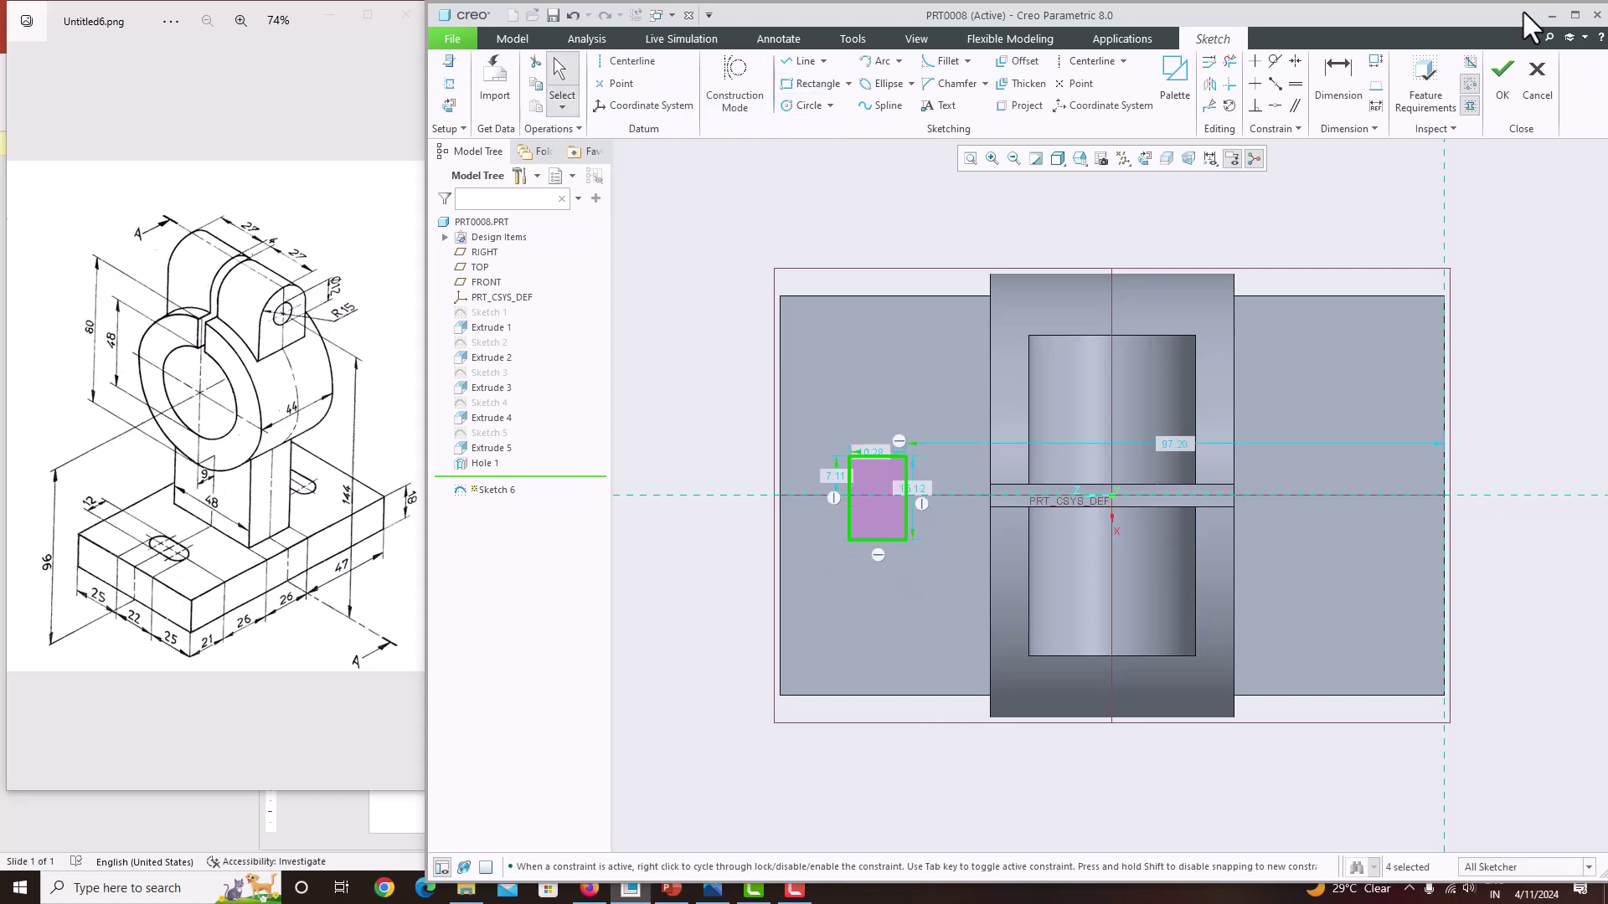
Make the rectangle symmetric and add a vertical centreline through it
click(1294, 61)
click(908, 461)
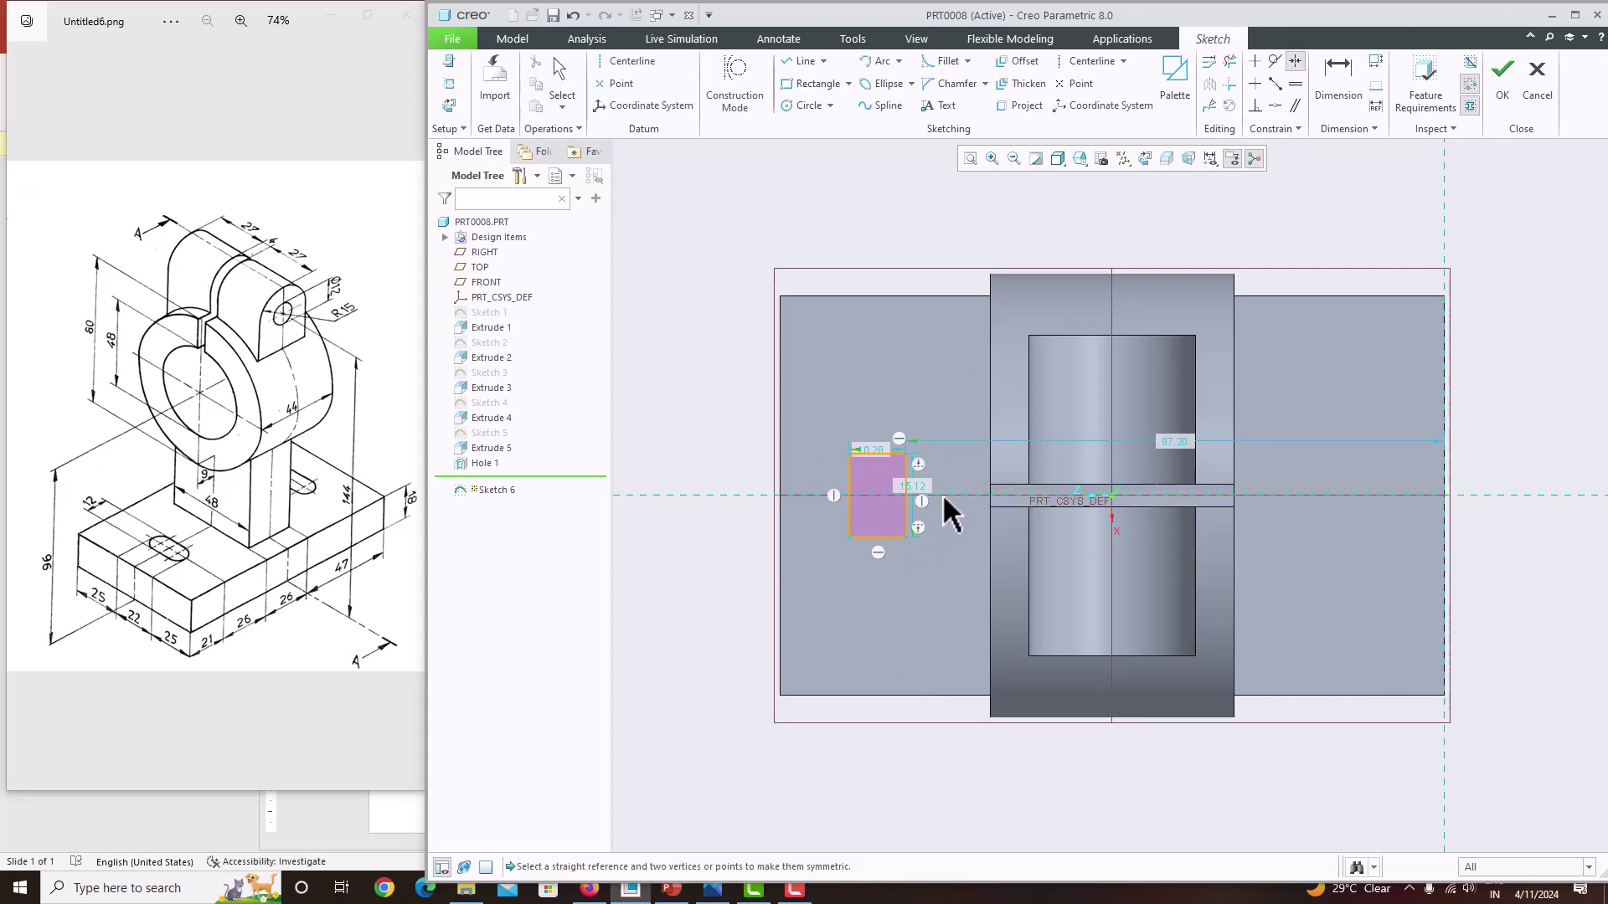
middle_click(962, 479)
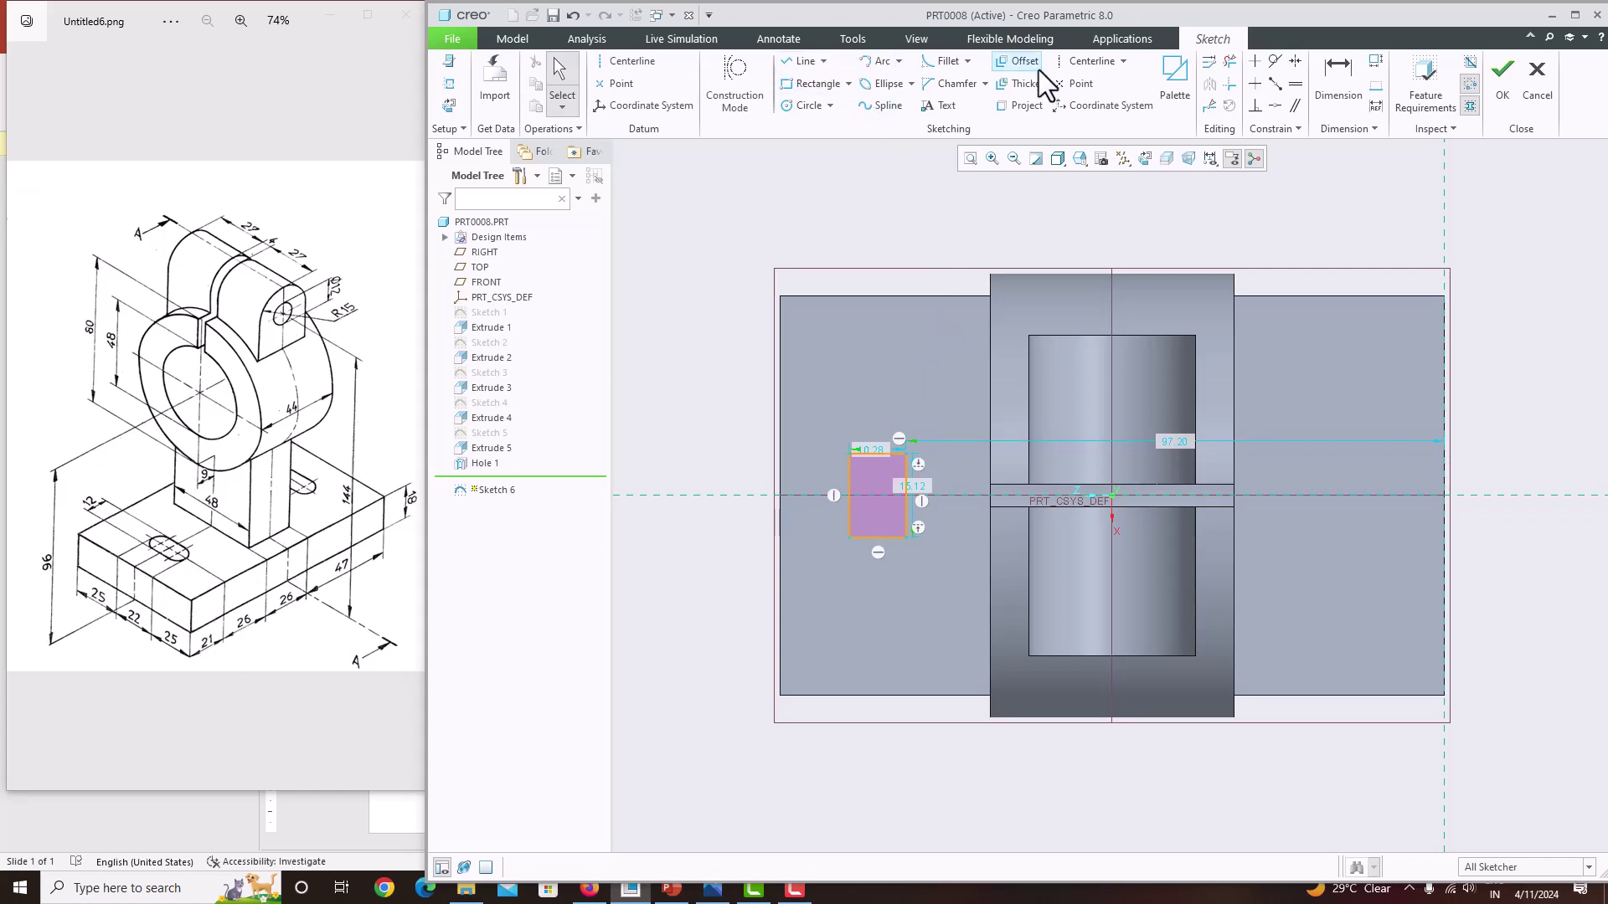
click(1093, 62)
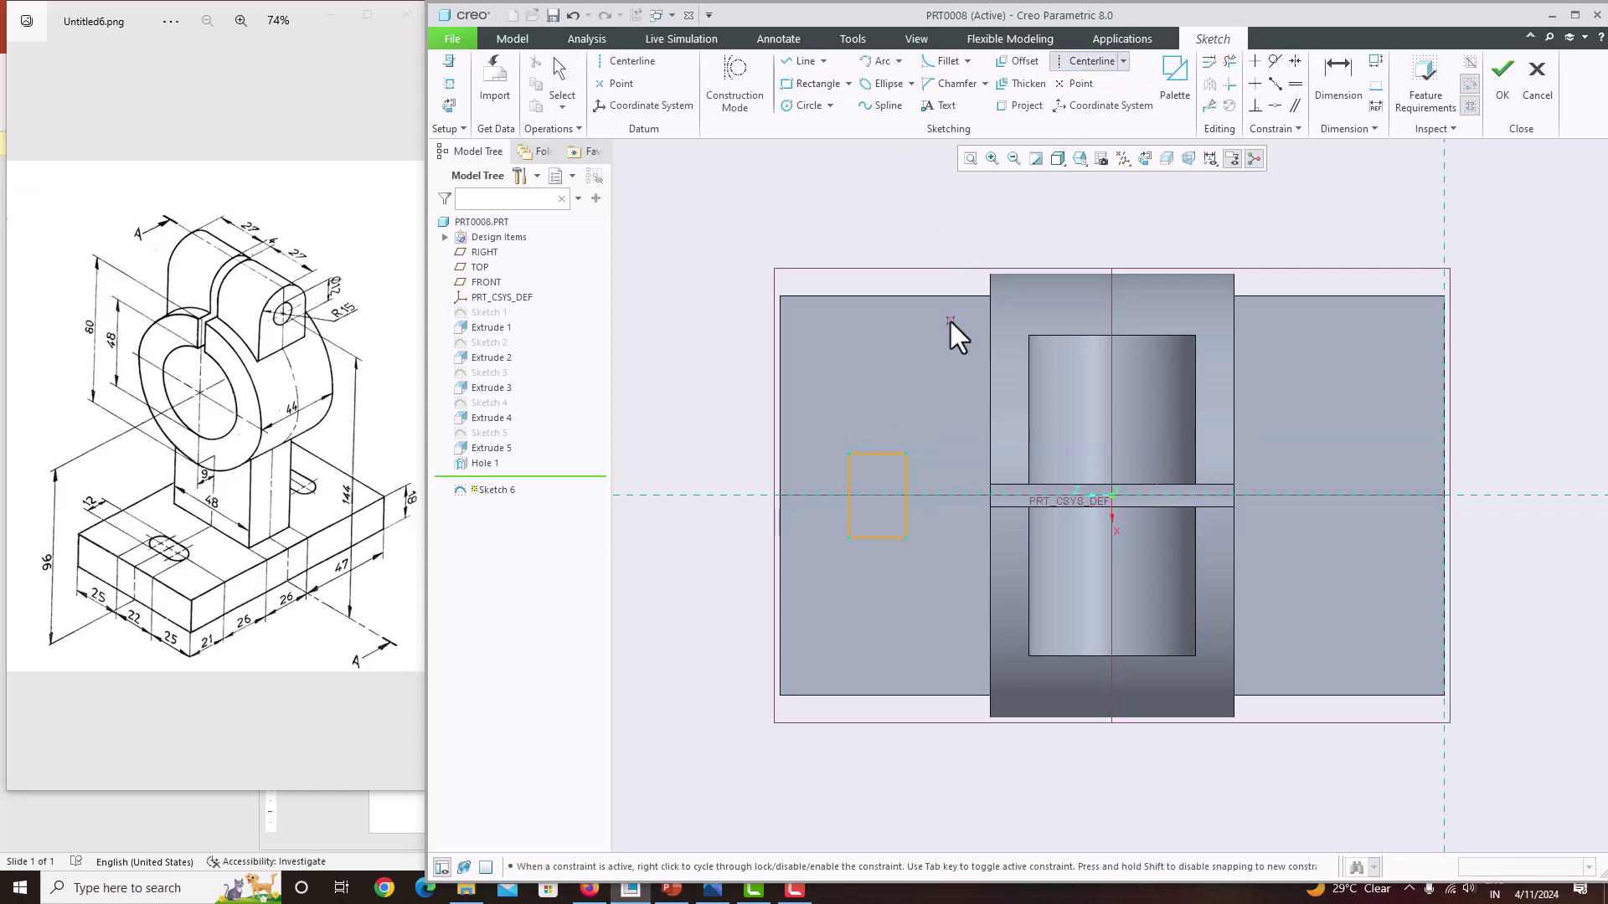
click(877, 453)
click(878, 392)
middle_click(848, 364)
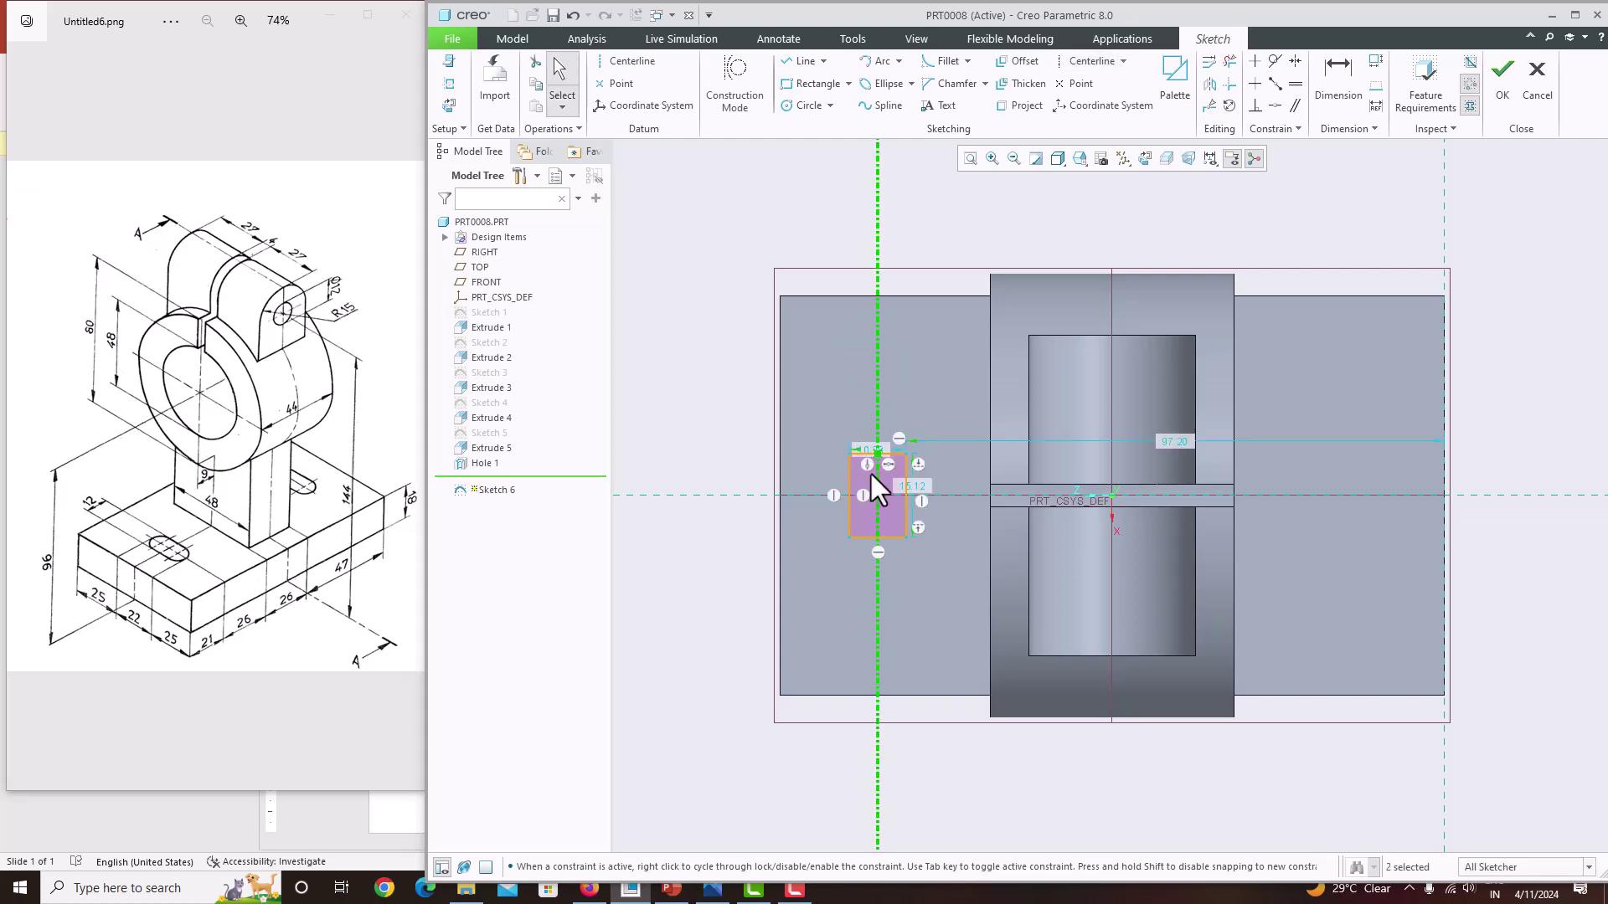
scroll(871, 470, up, 3)
scroll(870, 471, down, 3)
Dimension the centreline 21 from the base edge and the rectangle width as 12
click(1338, 80)
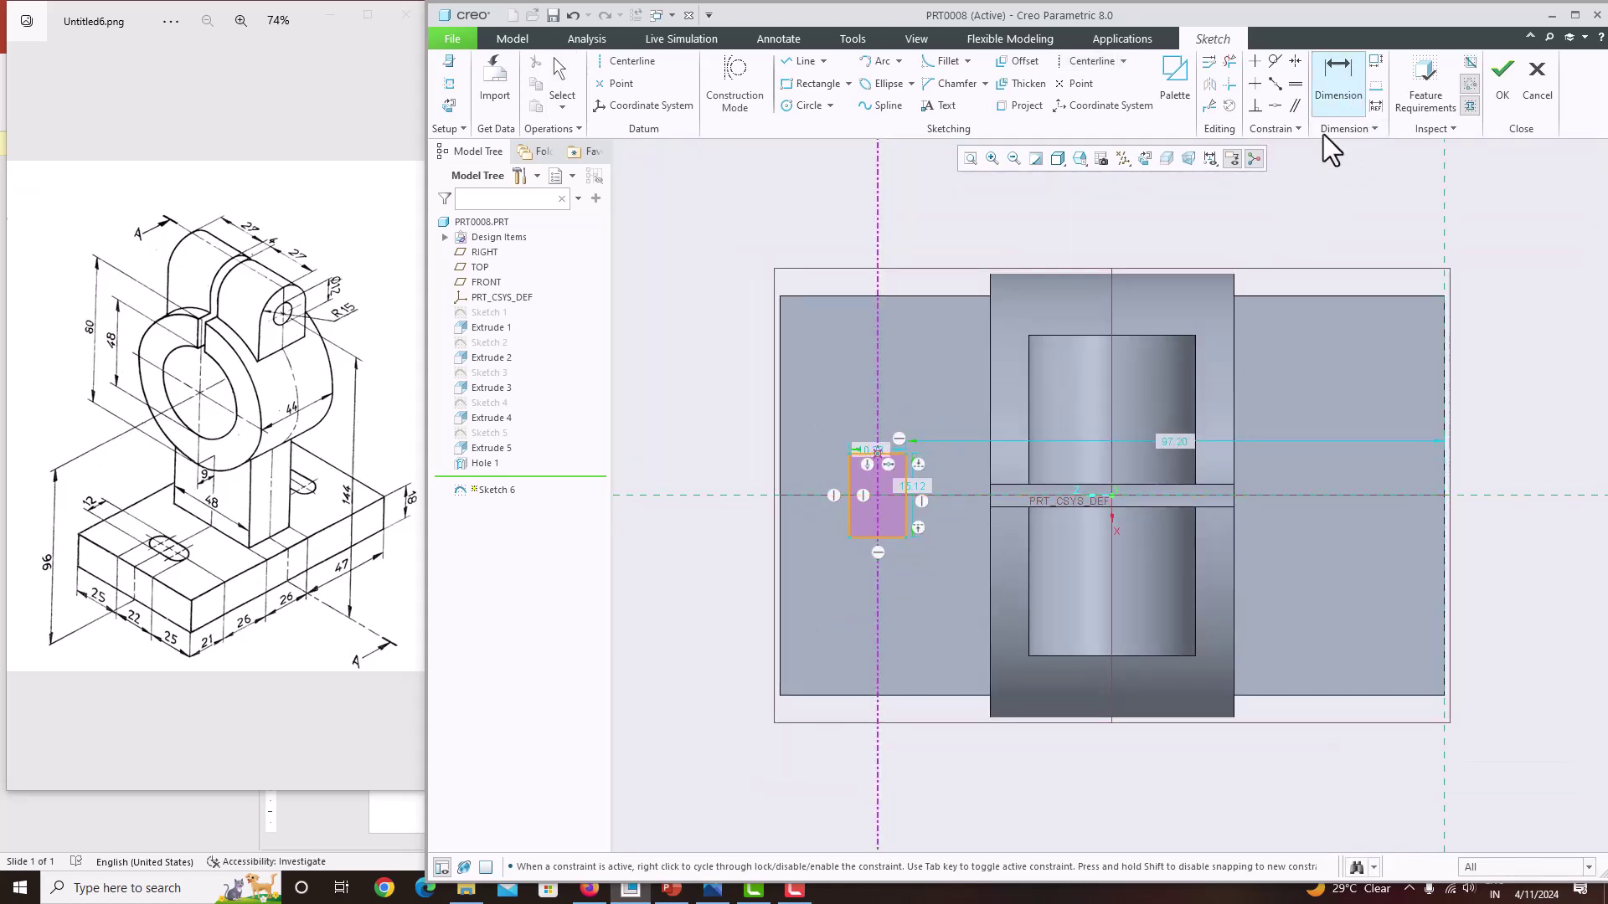
click(780, 595)
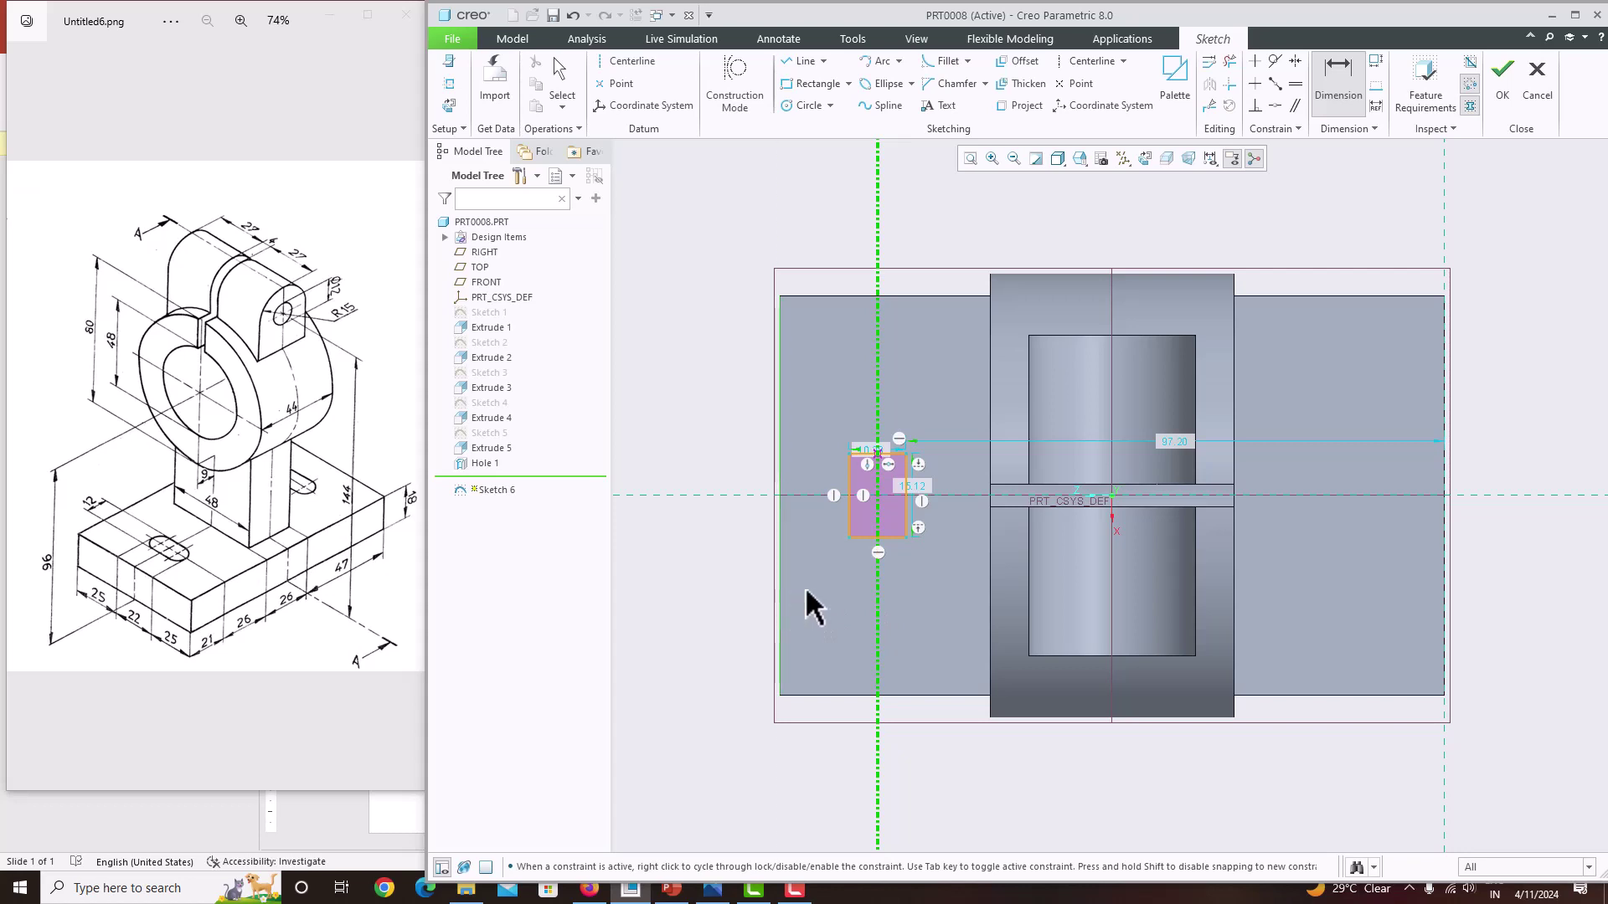
click(877, 591)
middle_click(874, 597)
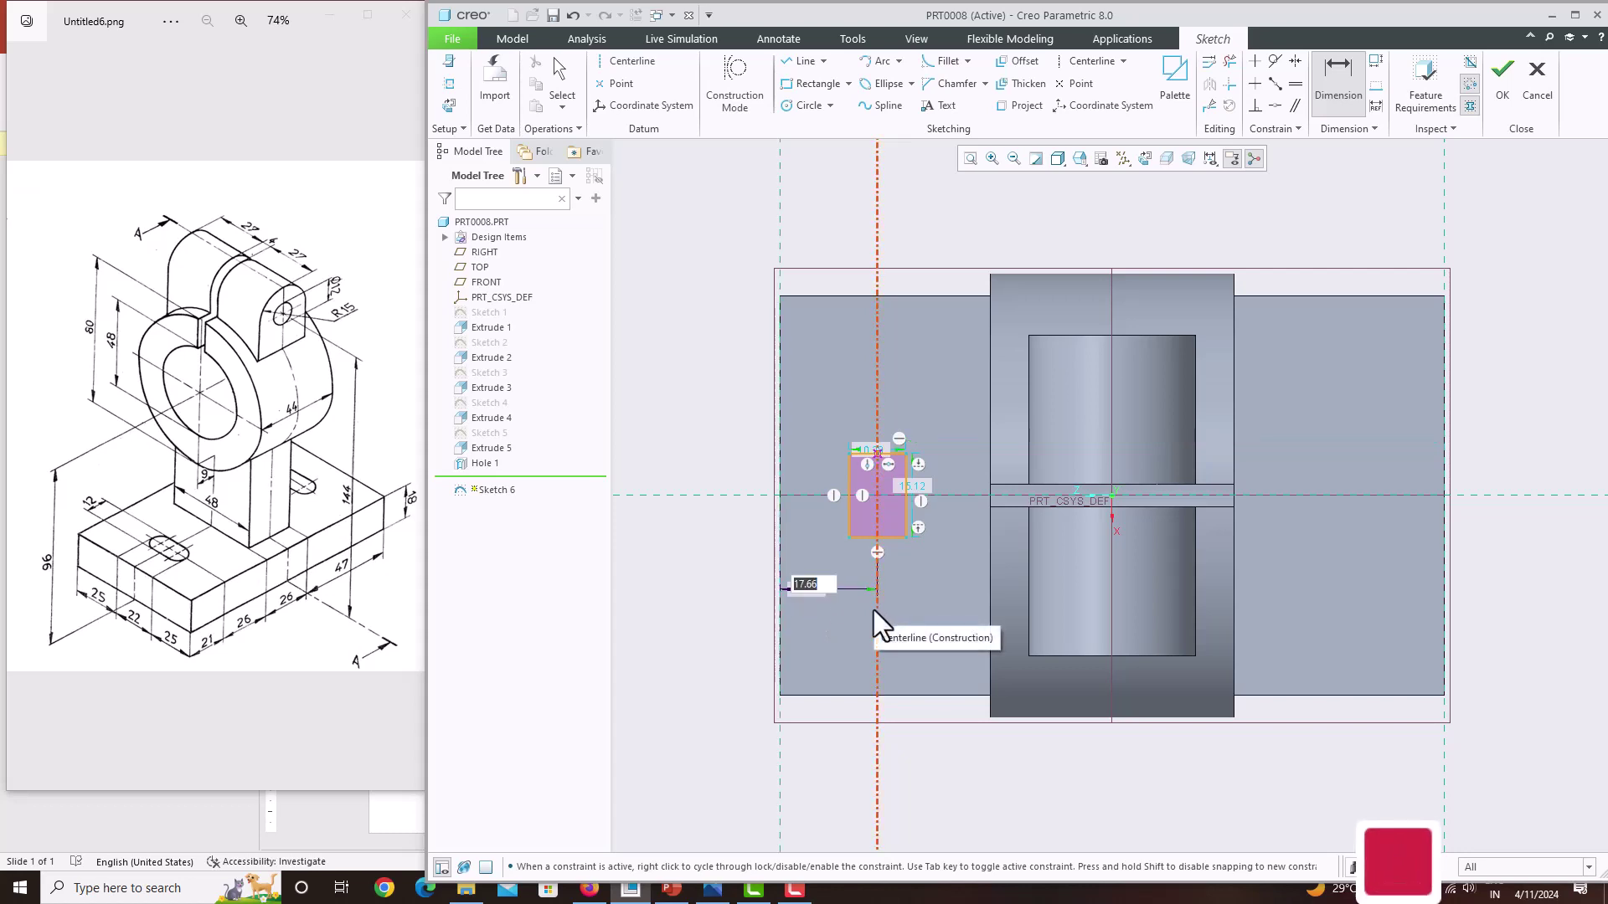
text(21)
key(Return)
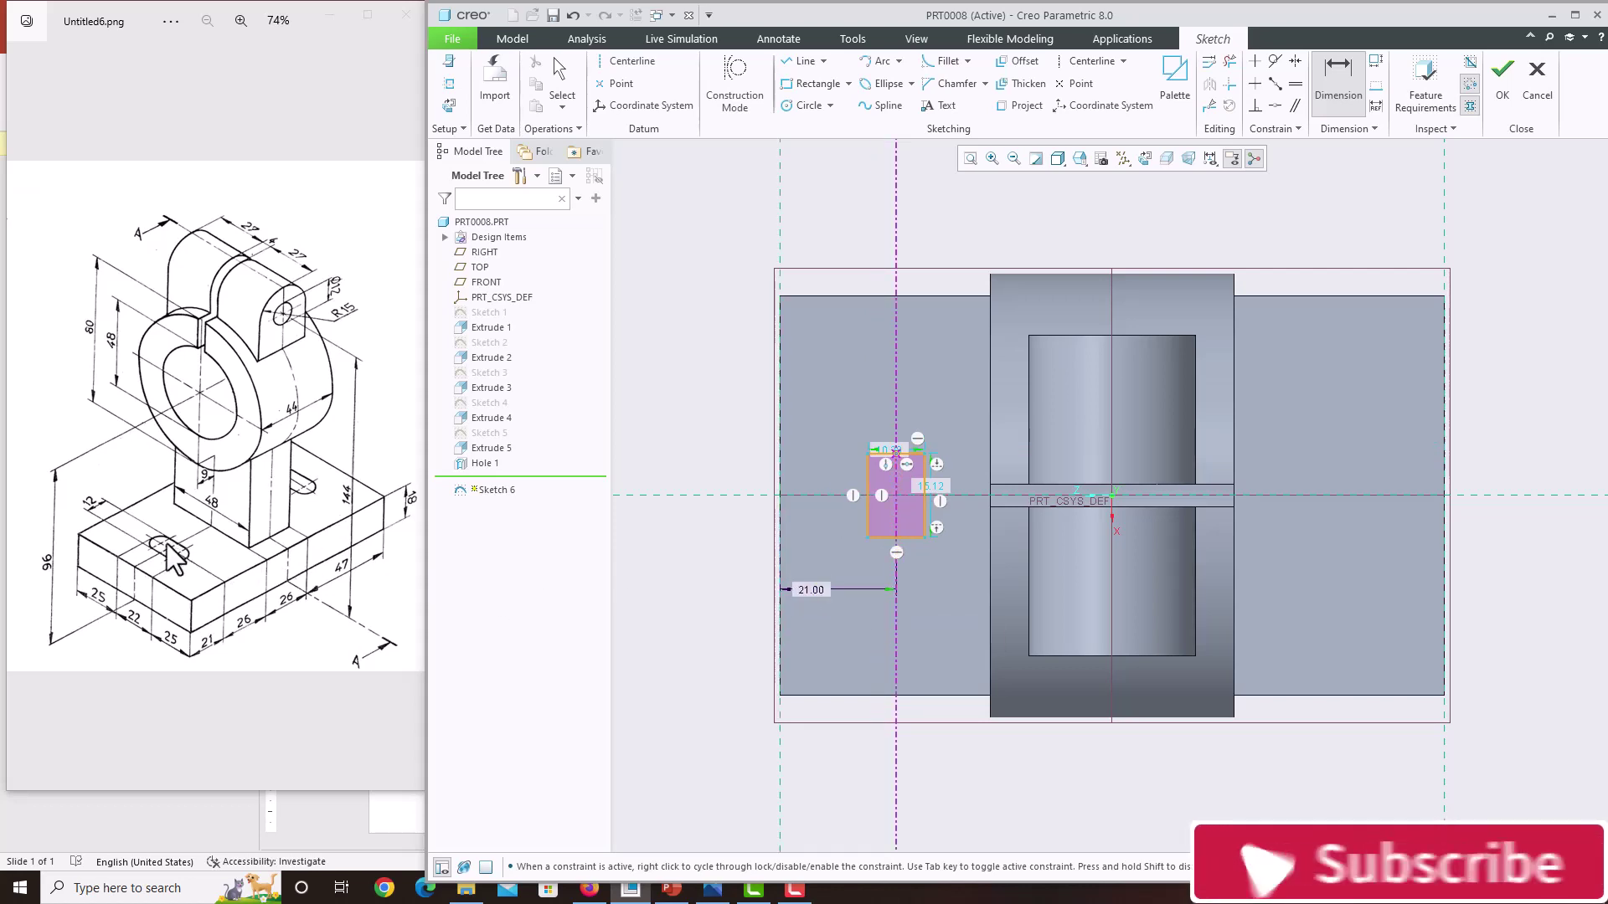
scroll(870, 435, up, 4)
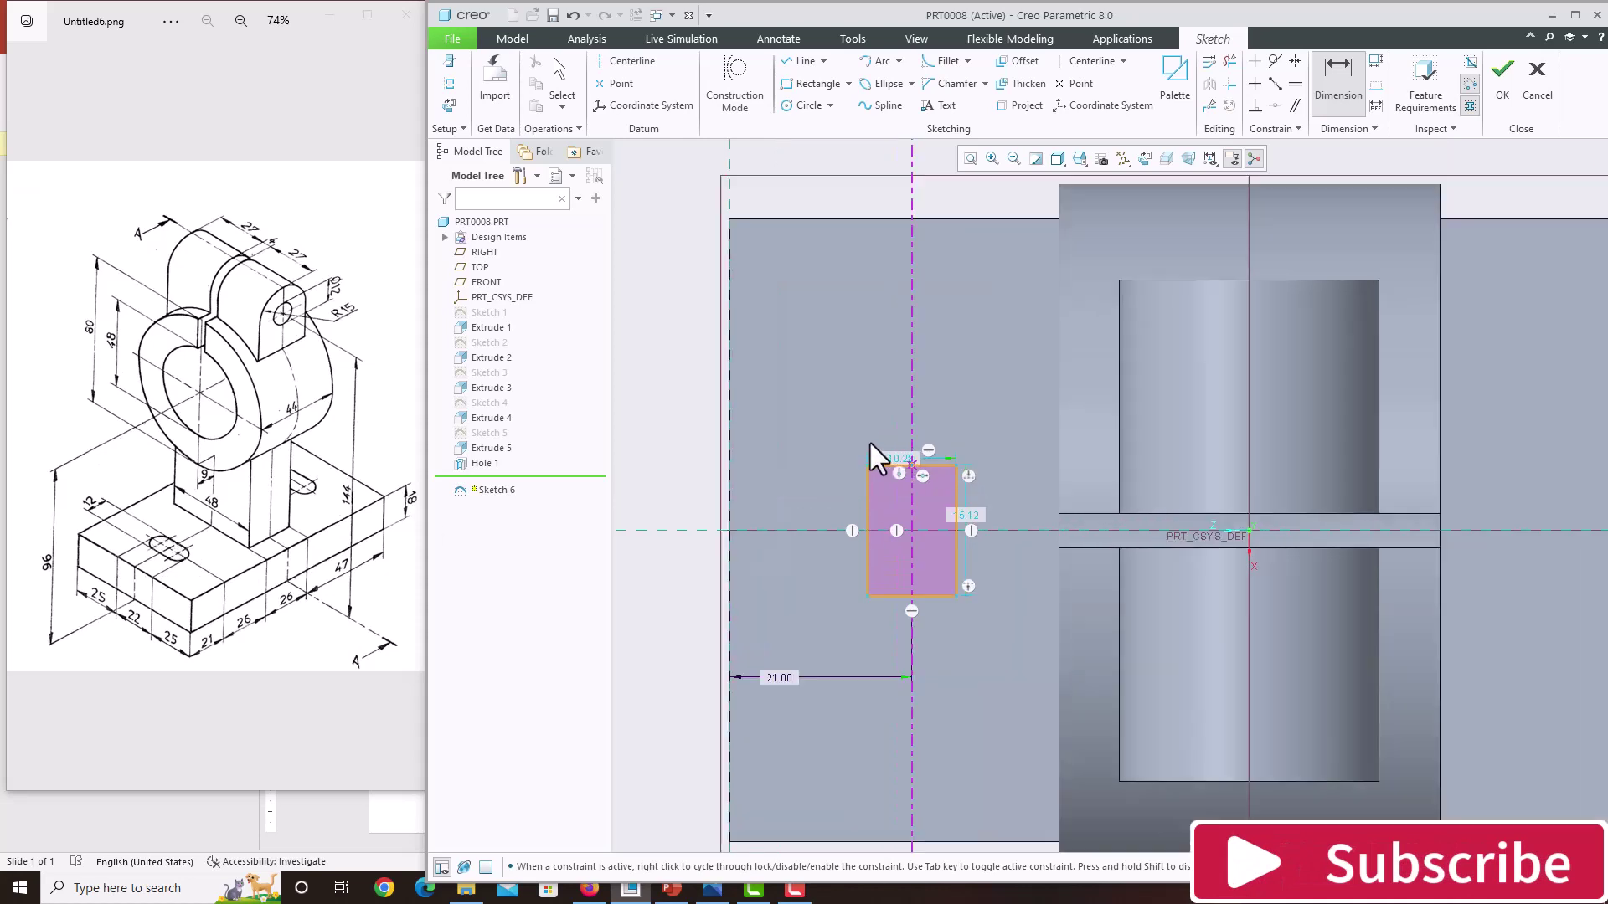
text(12)
key(Return)
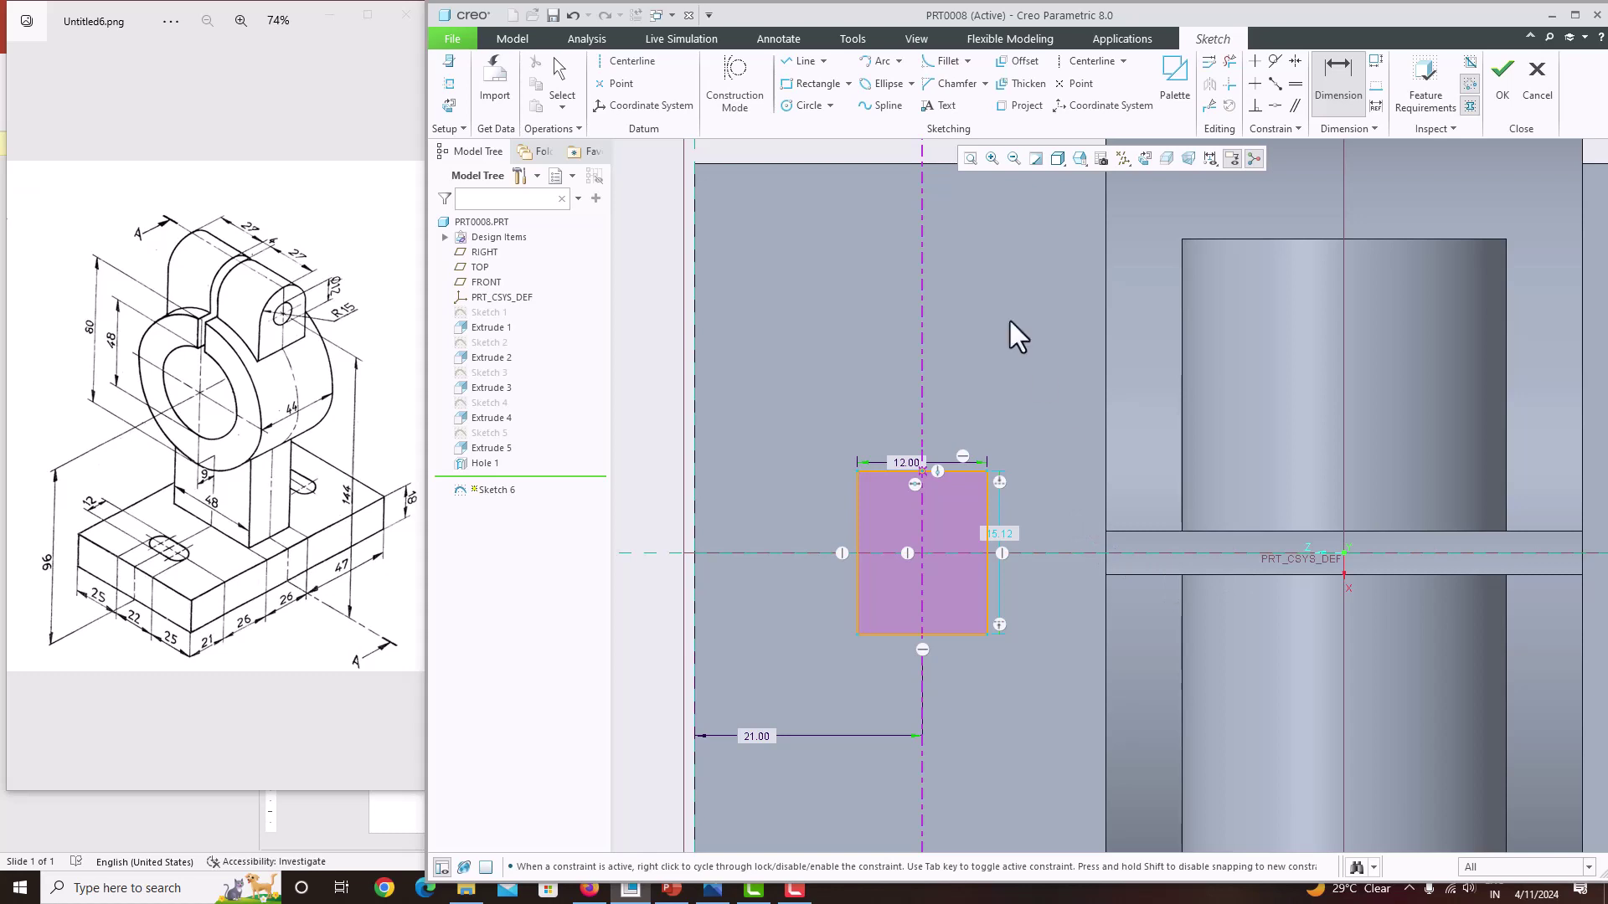
Draw R6 circles at the rectangle's ends and trim them into a closed slot outline
click(809, 106)
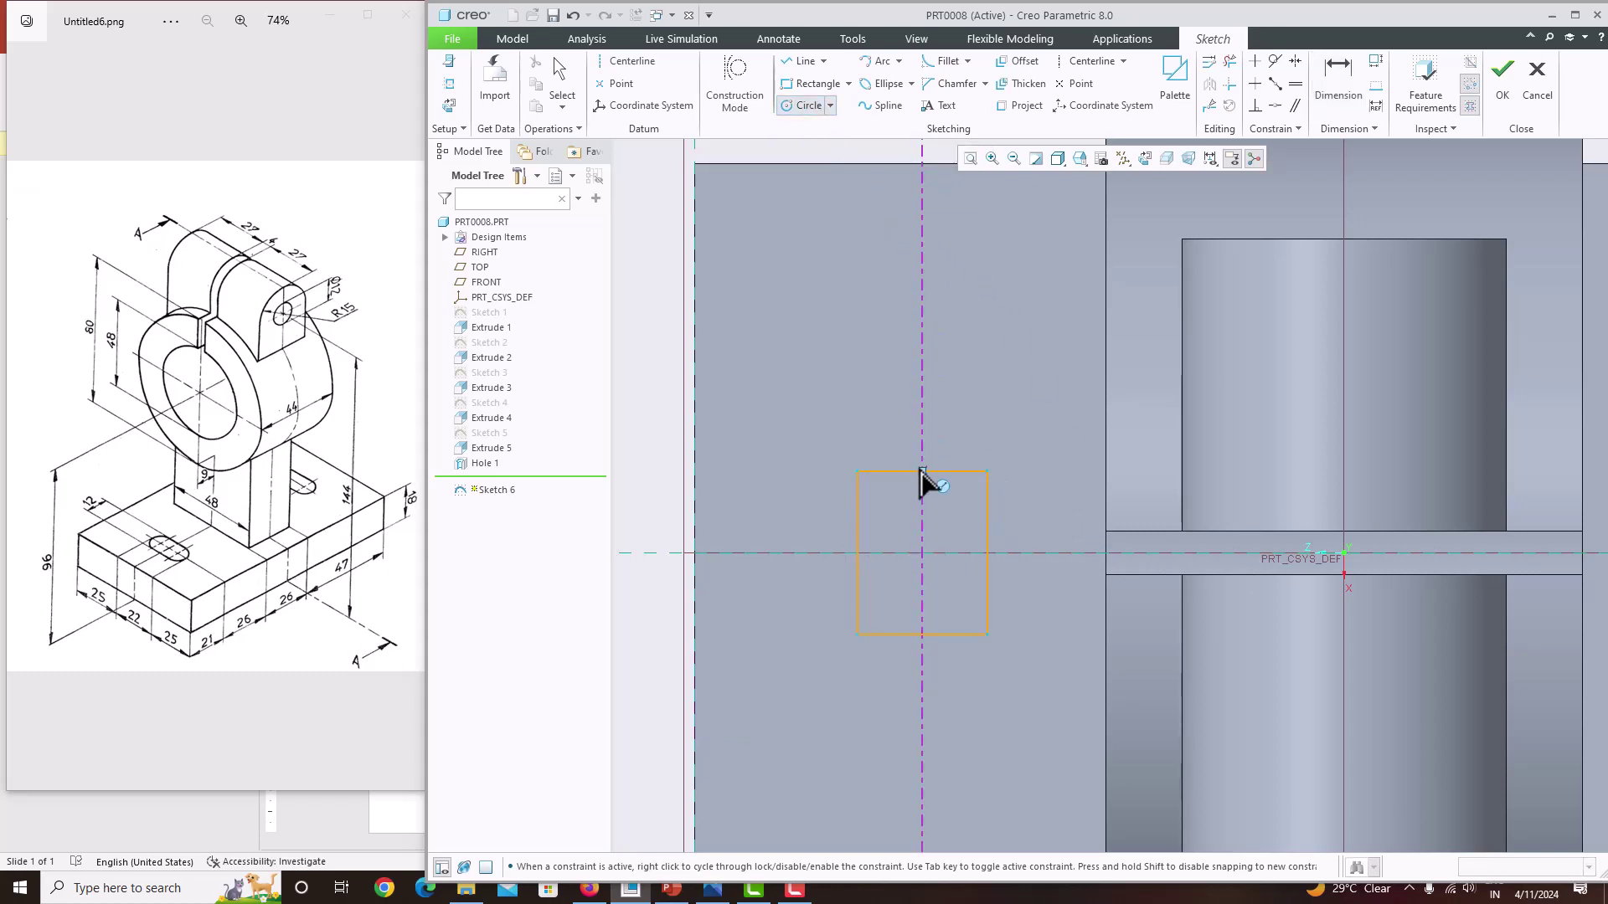
click(883, 449)
click(922, 635)
click(897, 574)
middle_click(1010, 514)
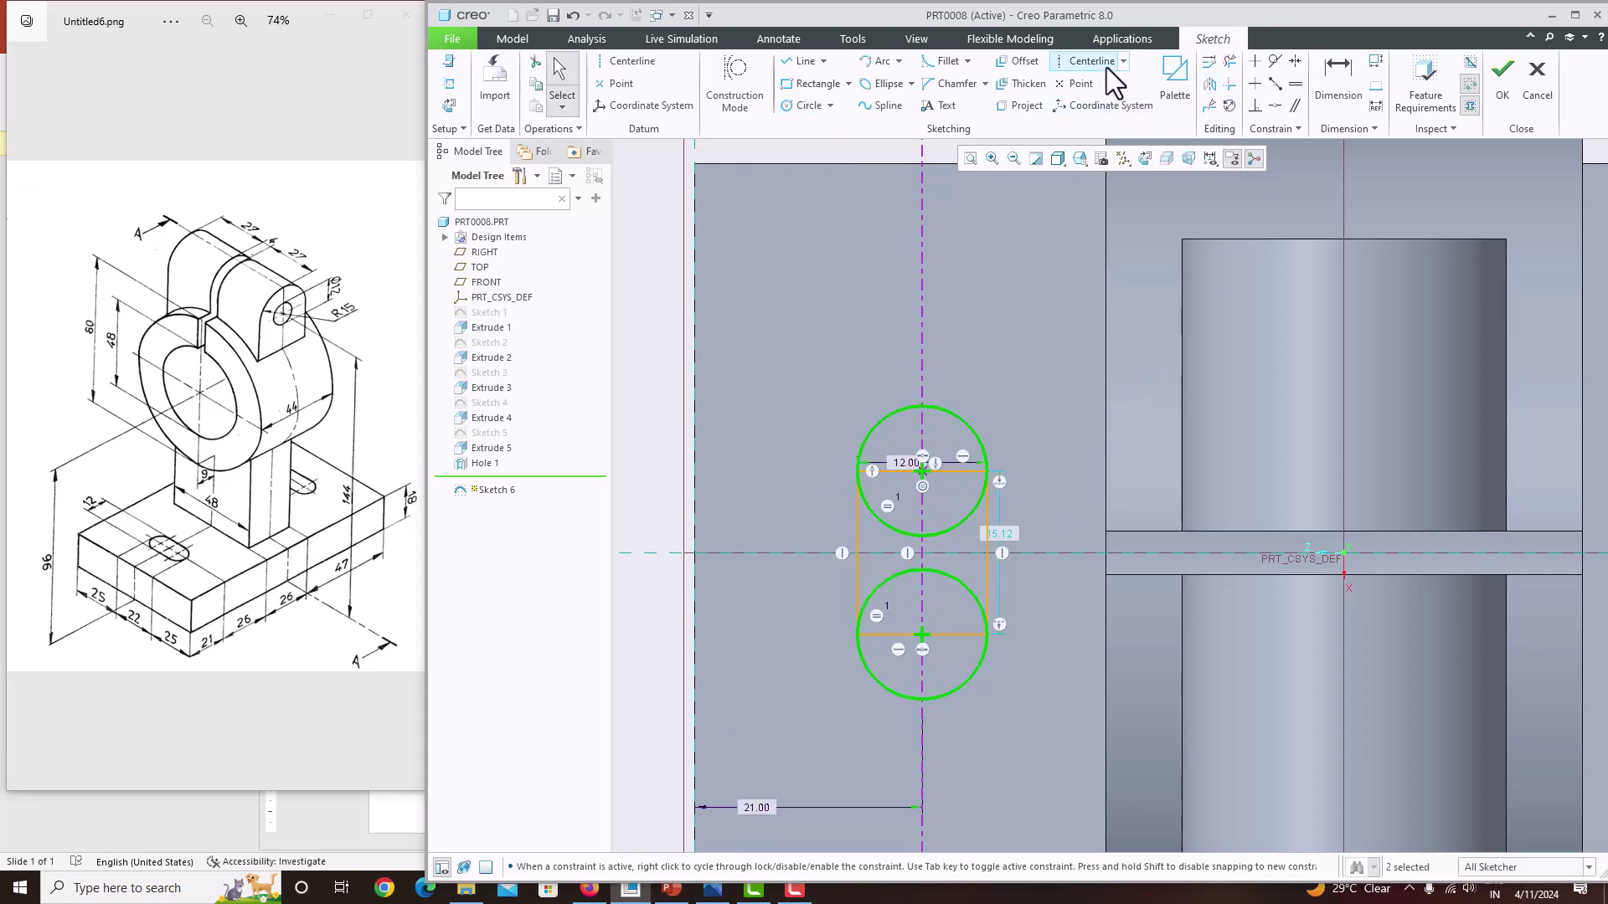
click(1230, 61)
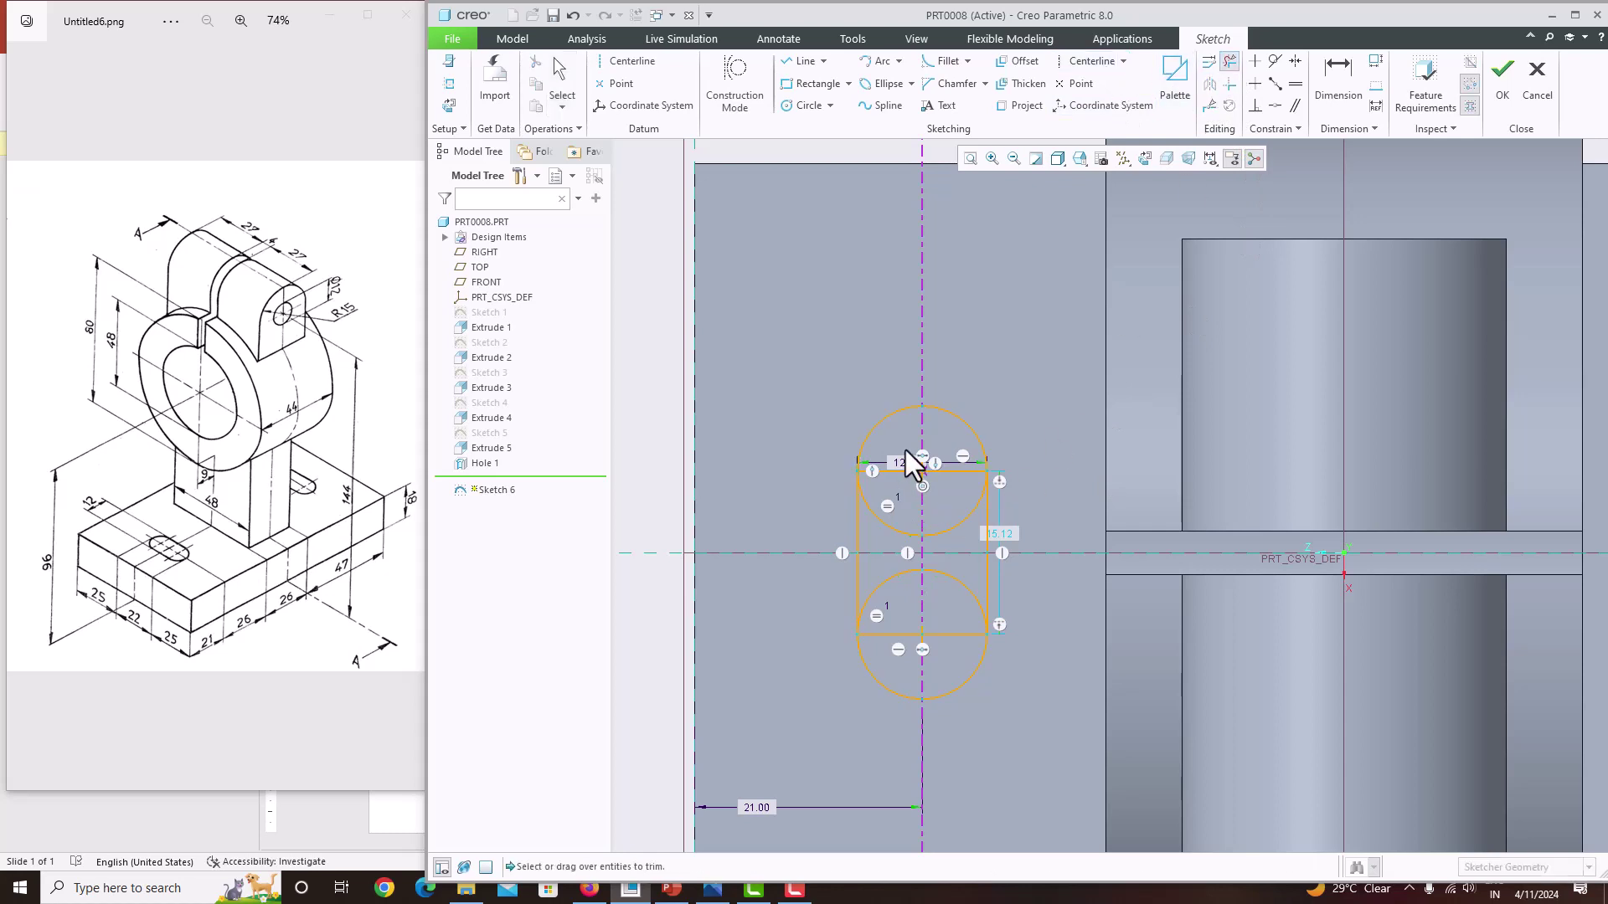
mouse_move(911, 459)
mouse_down()
mouse_move(901, 645)
mouse_move(955, 576)
mouse_move(952, 642)
mouse_up()
middle_click(1068, 590)
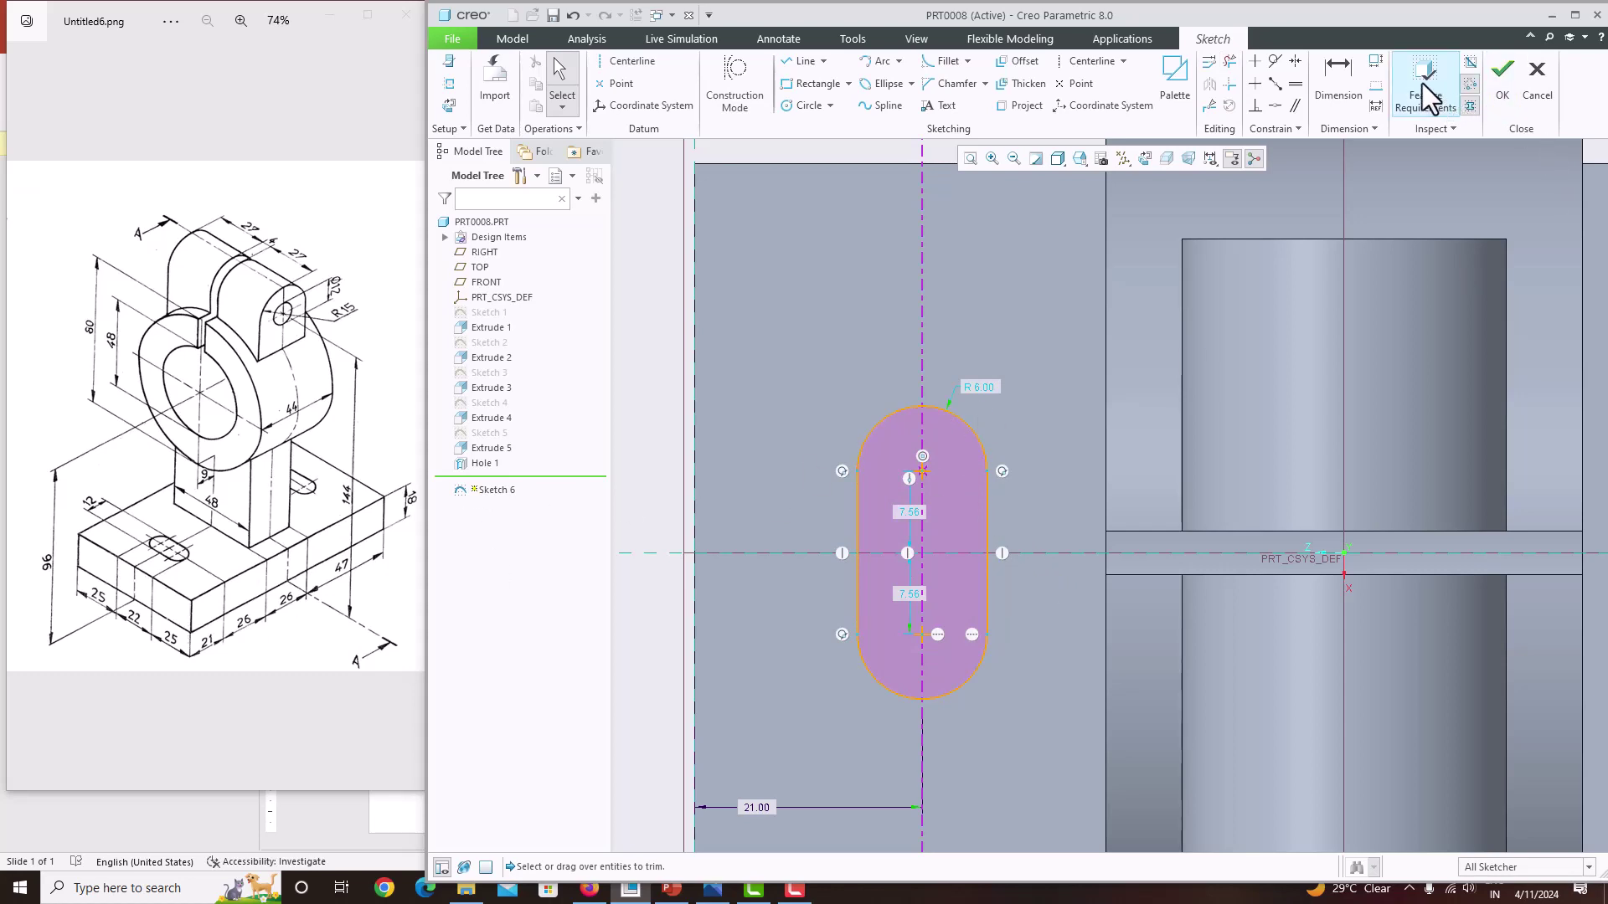
Dimension the slot length between its end arcs as 22
click(1342, 75)
click(971, 413)
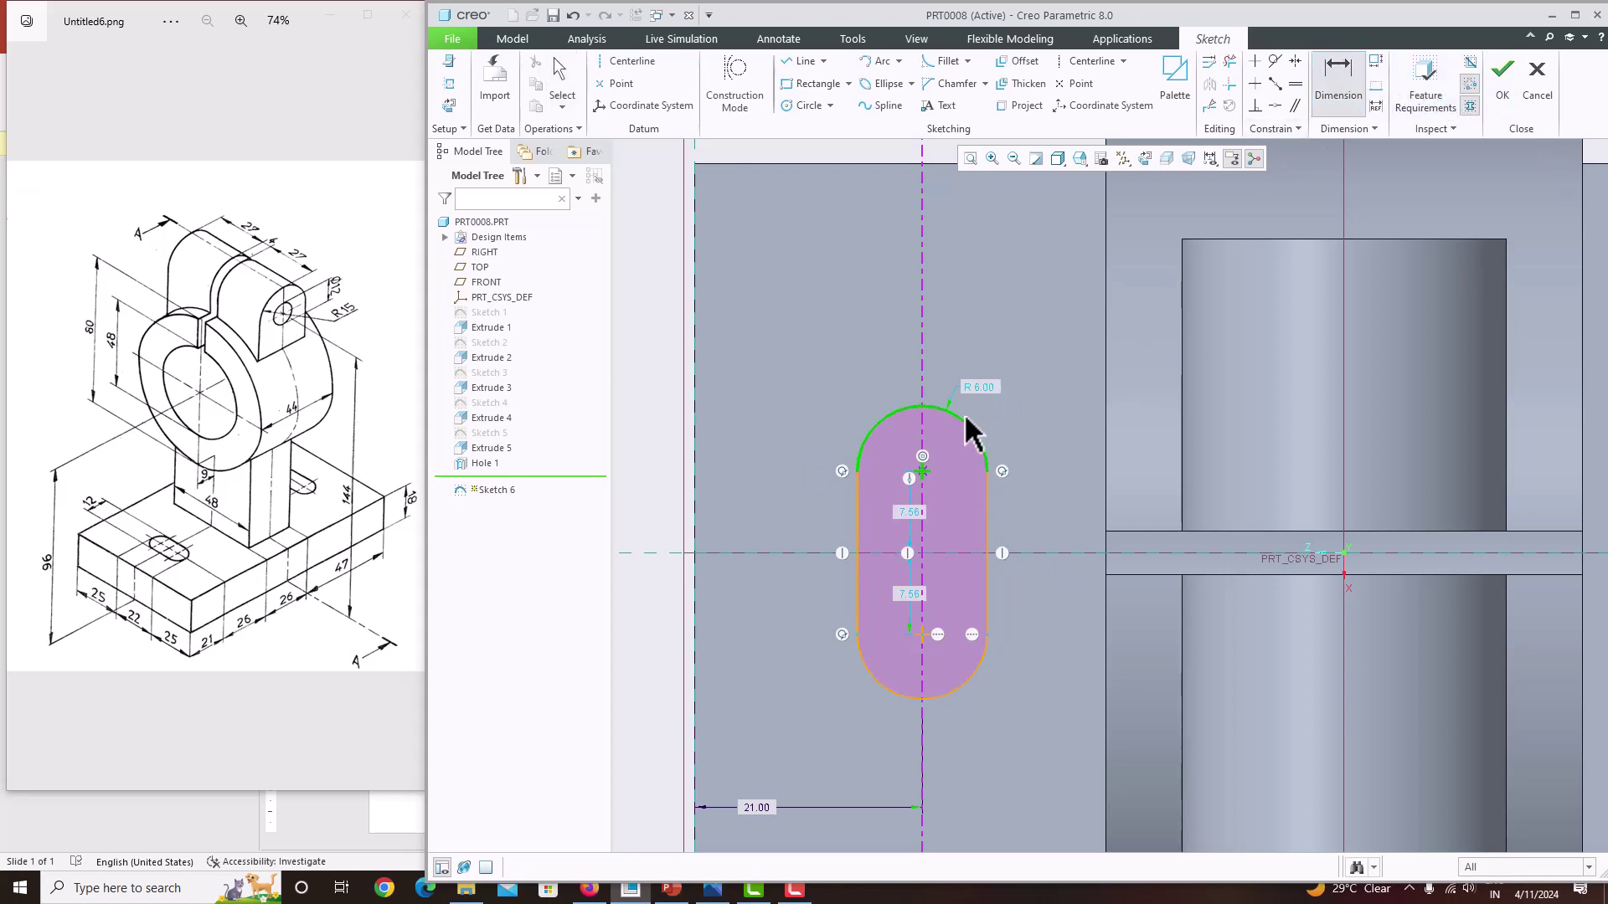
click(967, 689)
middle_click(1036, 582)
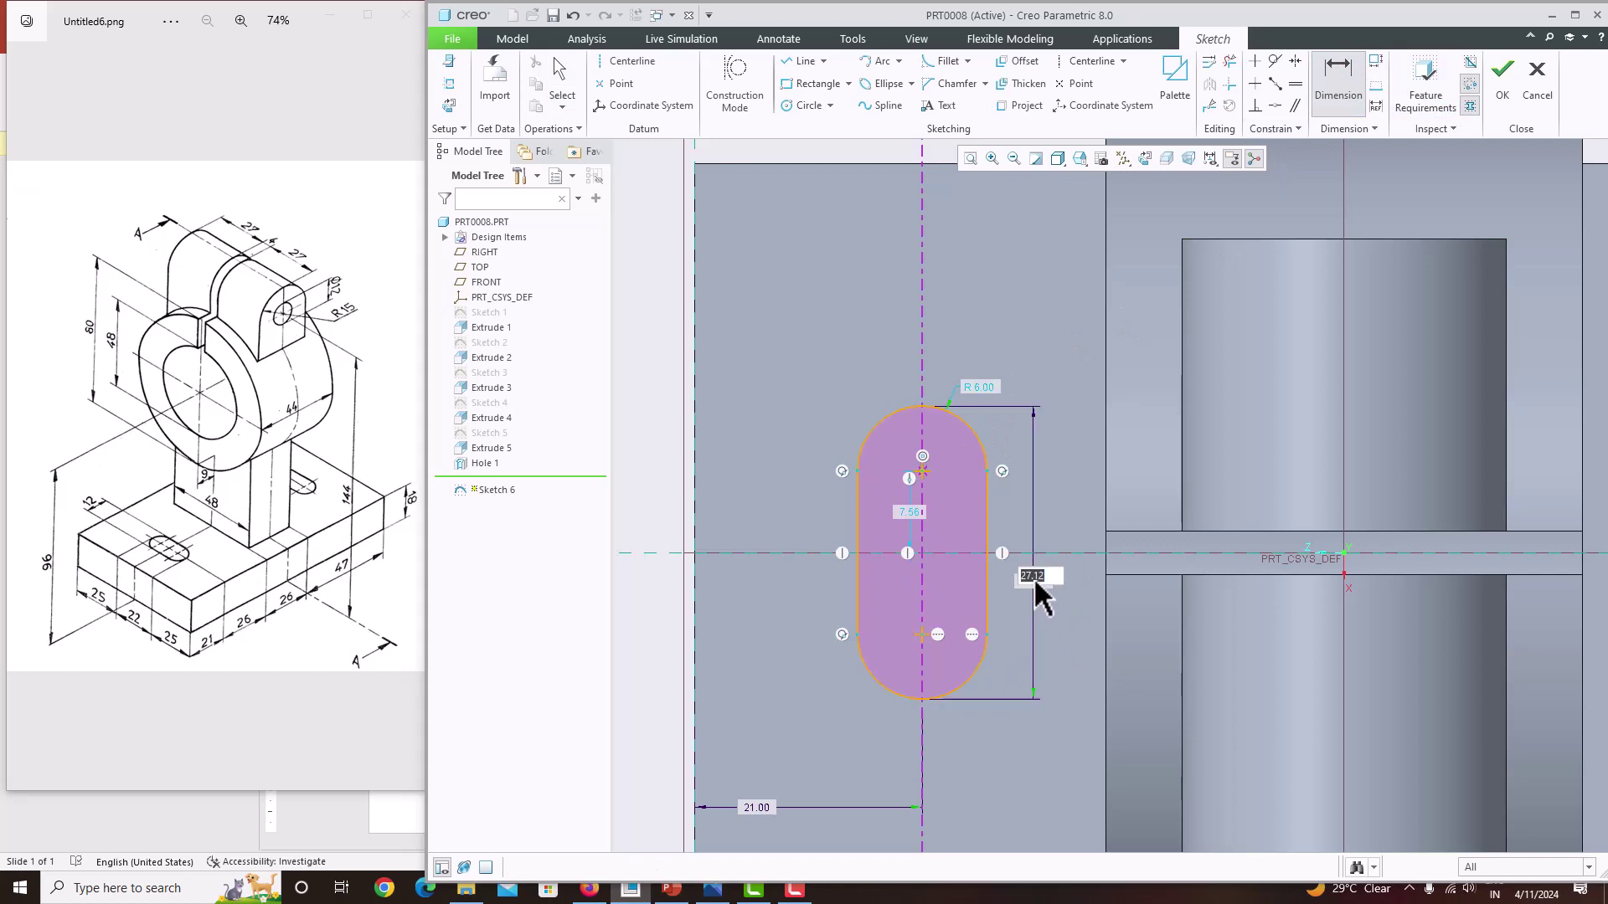
text(22)
key(Return)
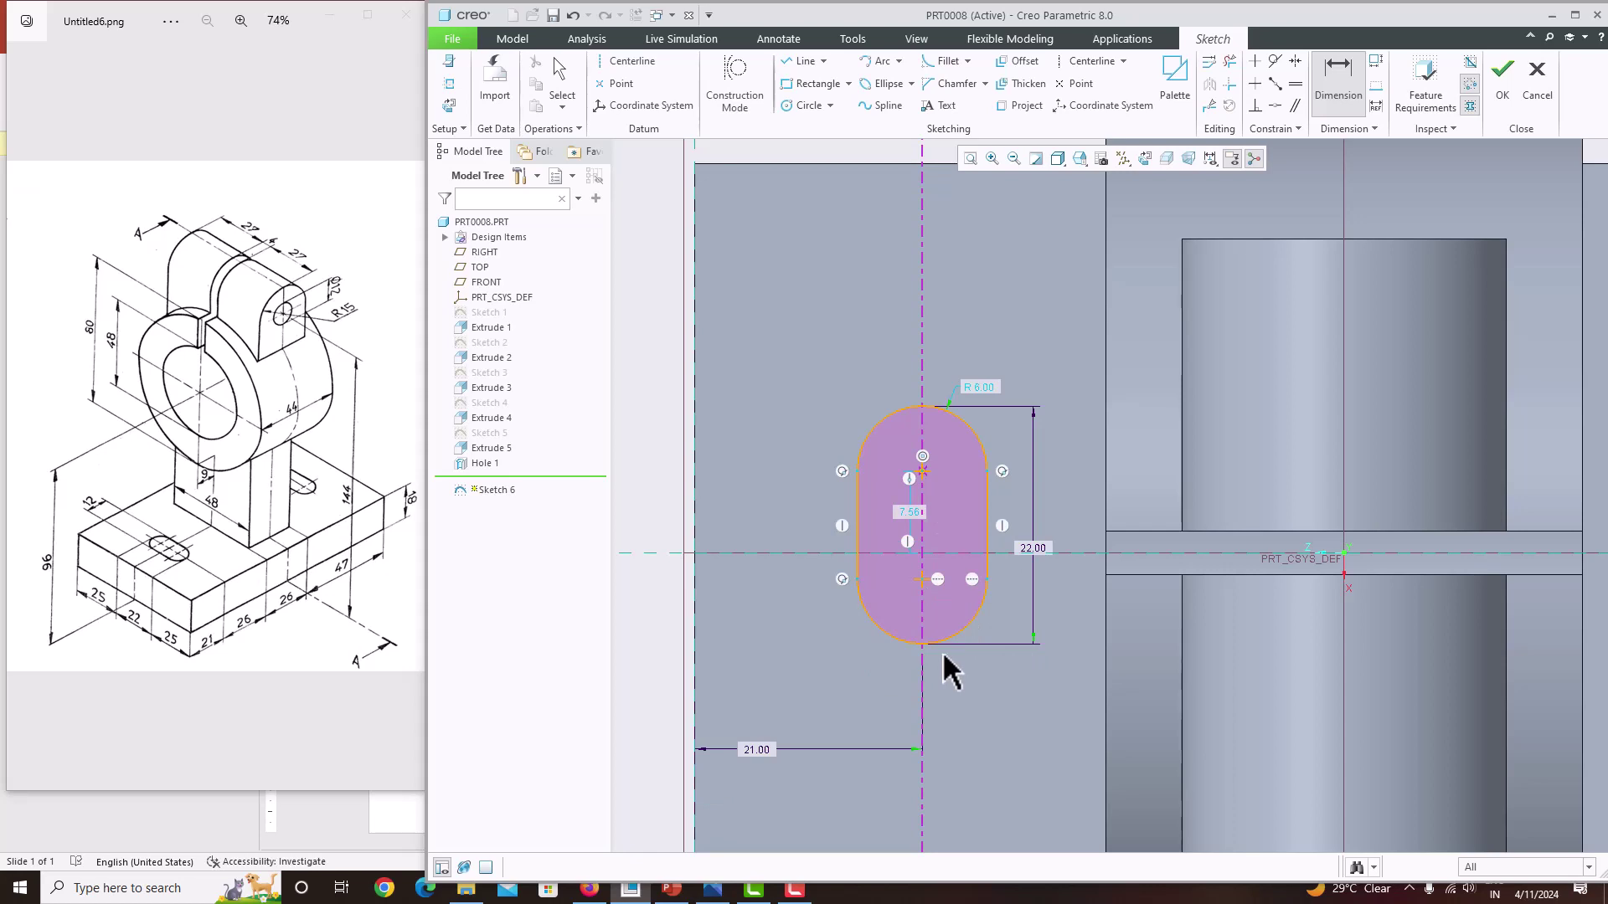
middle_click(1091, 467)
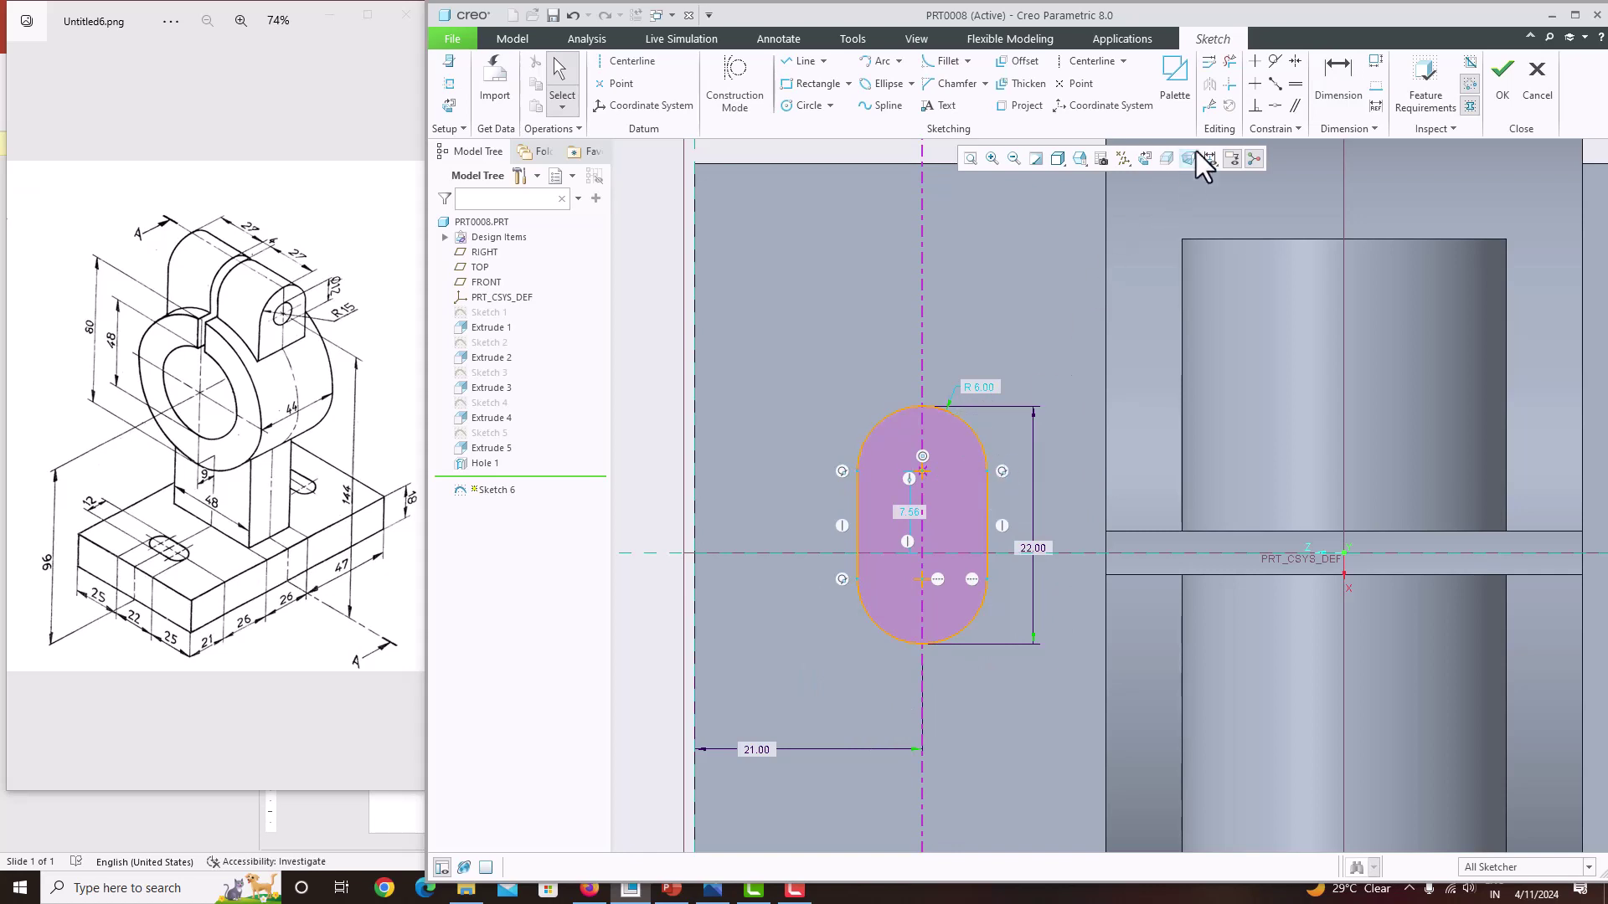
Make the slot's ends symmetric about the horizontal centreline
click(1296, 61)
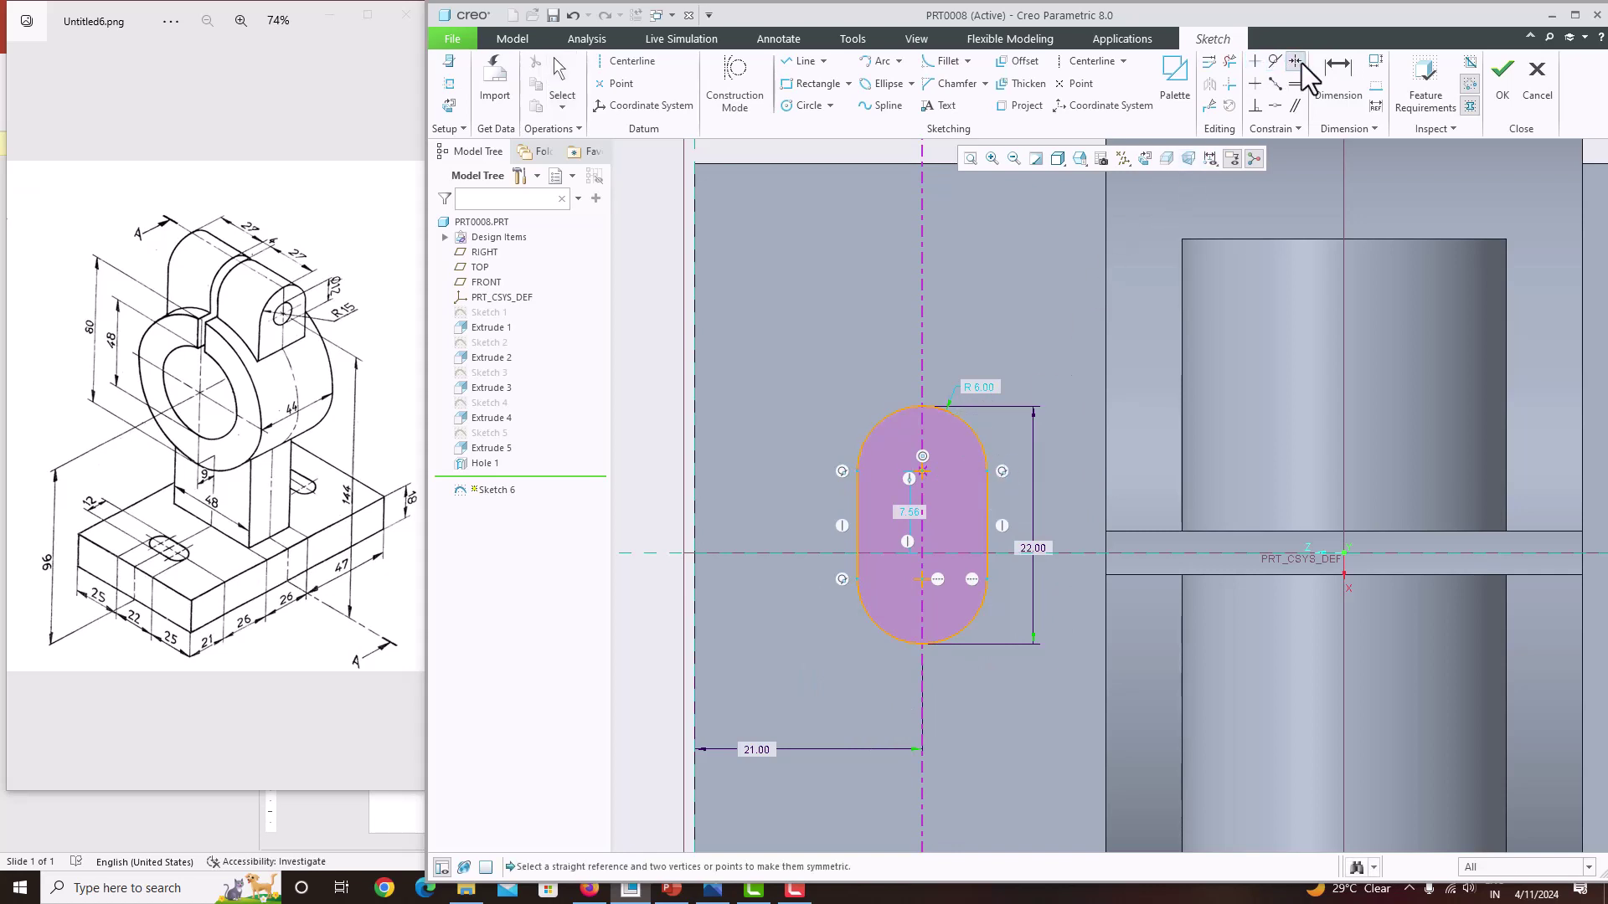
click(990, 471)
click(987, 579)
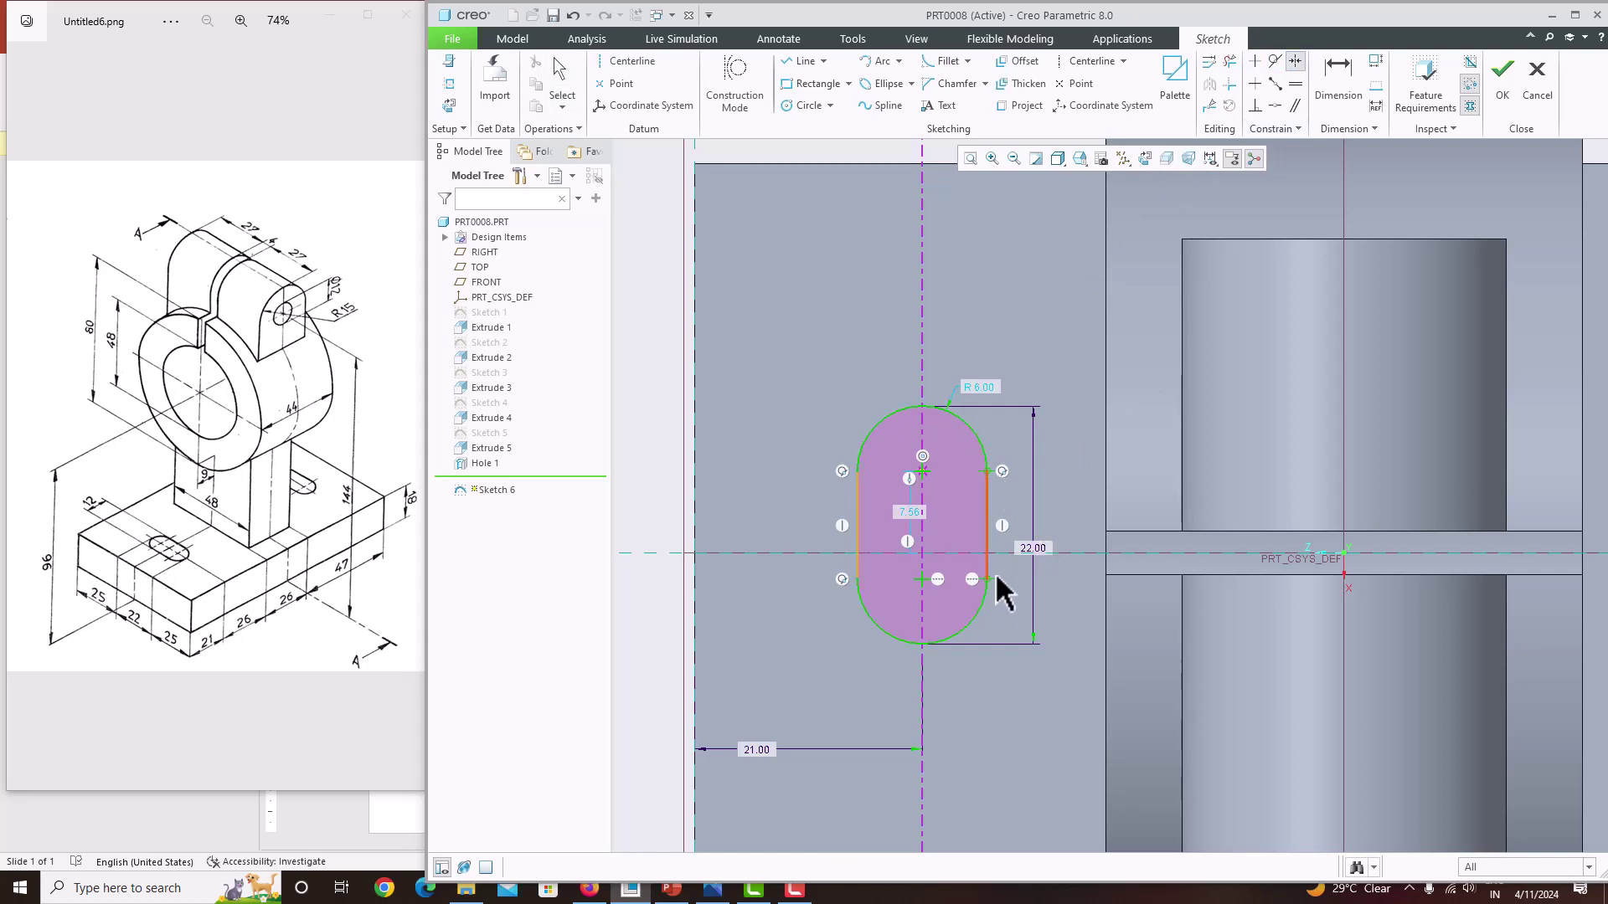
click(997, 553)
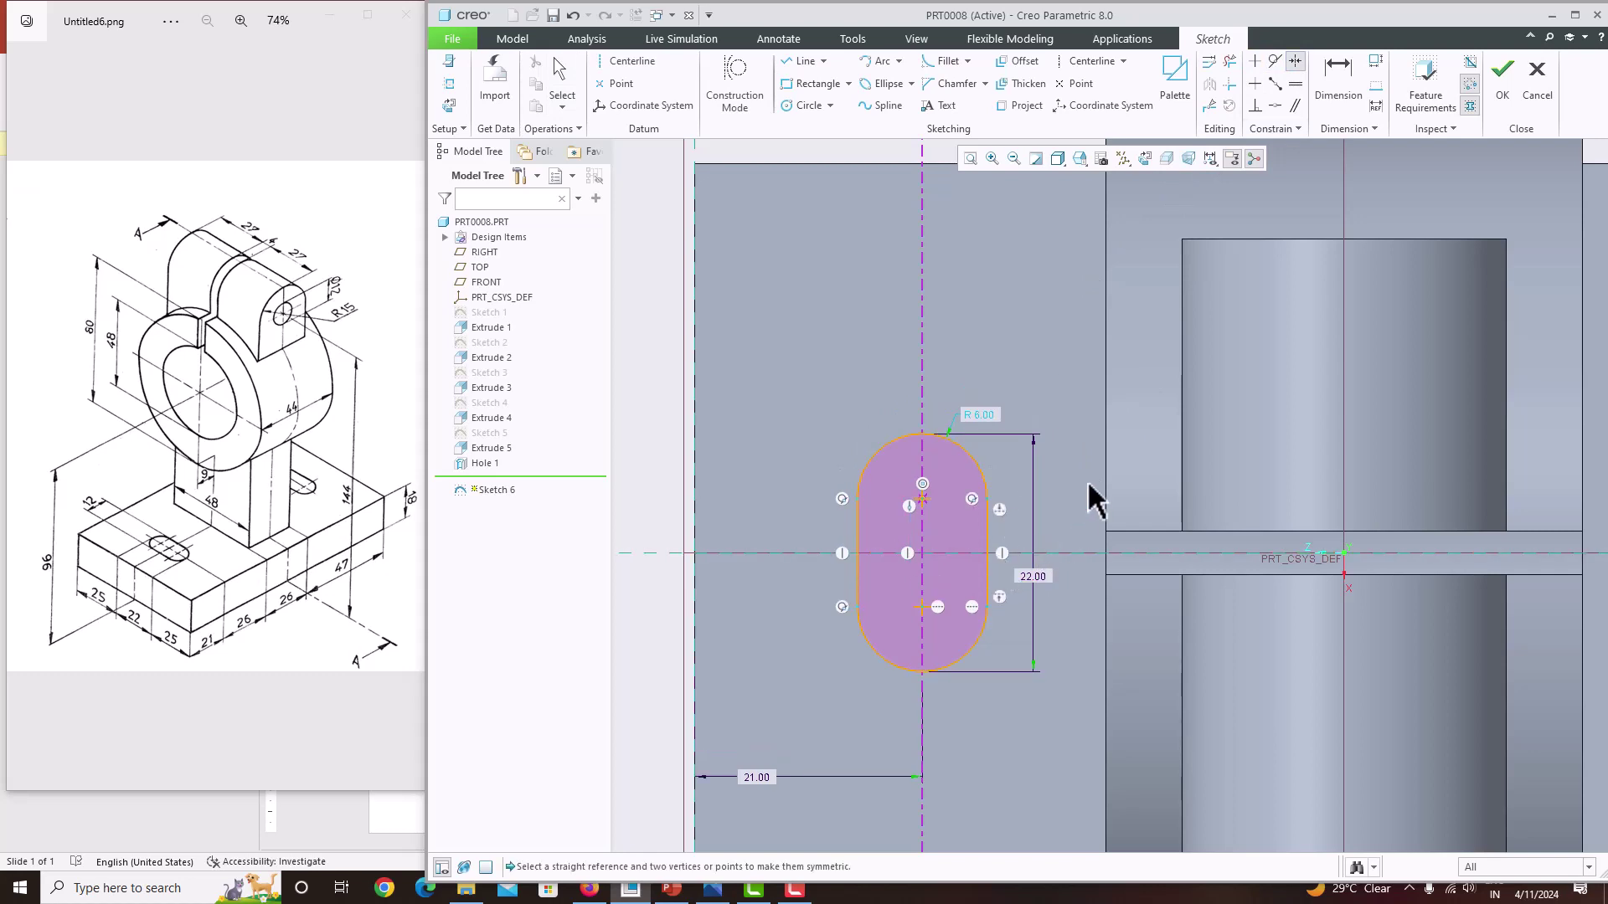
middle_click(1034, 779)
scroll(782, 459, up, 3)
scroll(883, 514, down, 2)
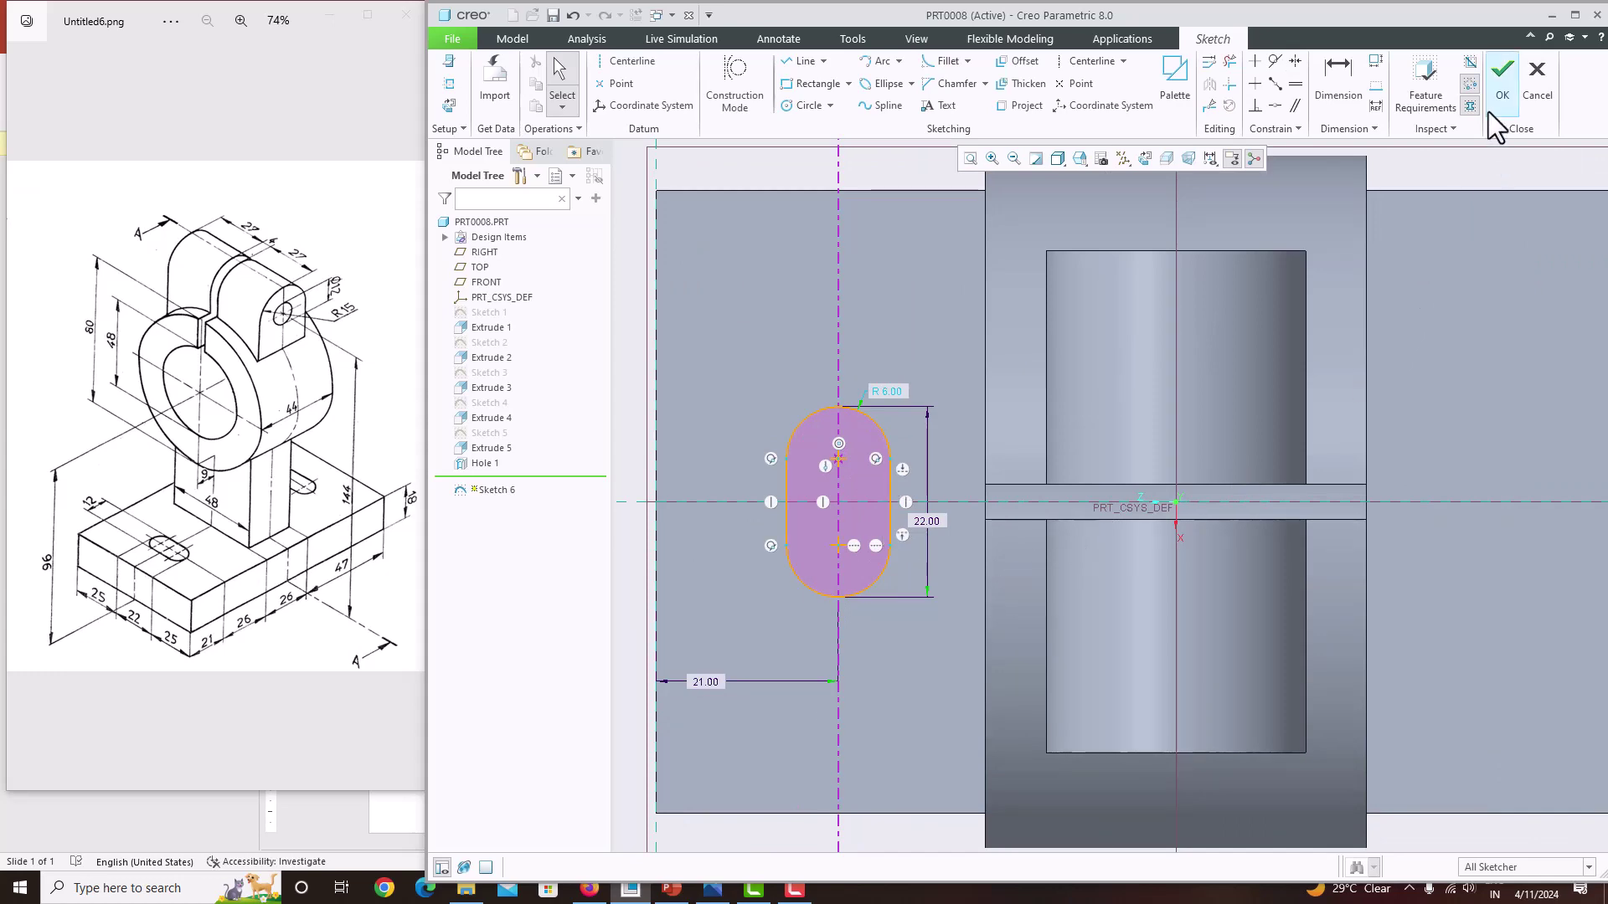
Extrude the slot sketch as a Through All cut into the base plate
click(1498, 86)
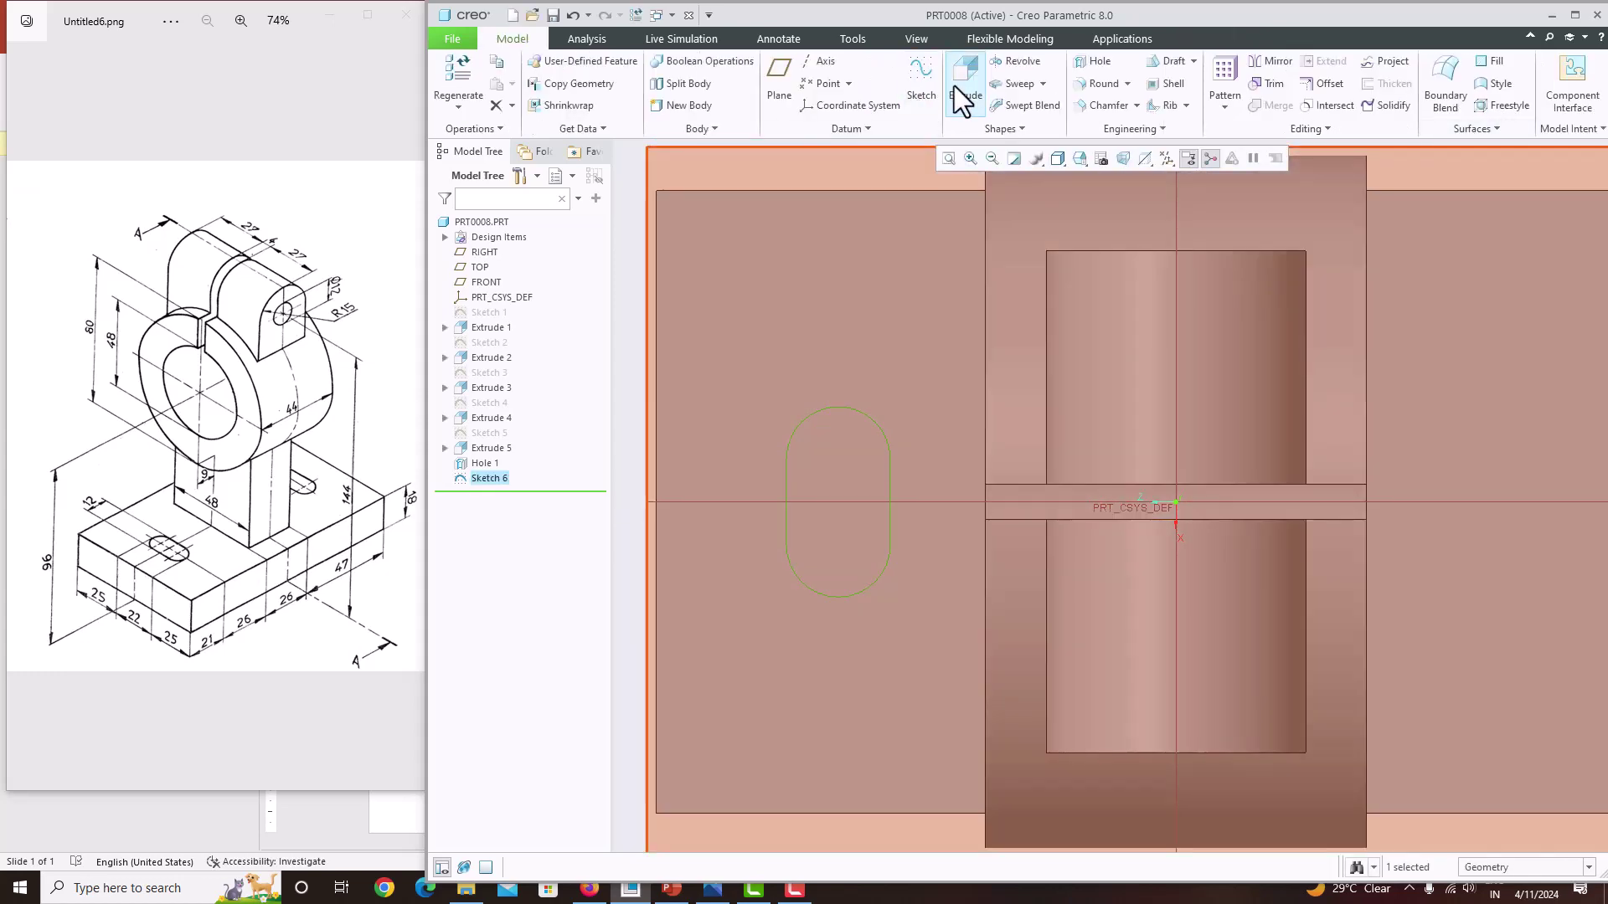
click(964, 84)
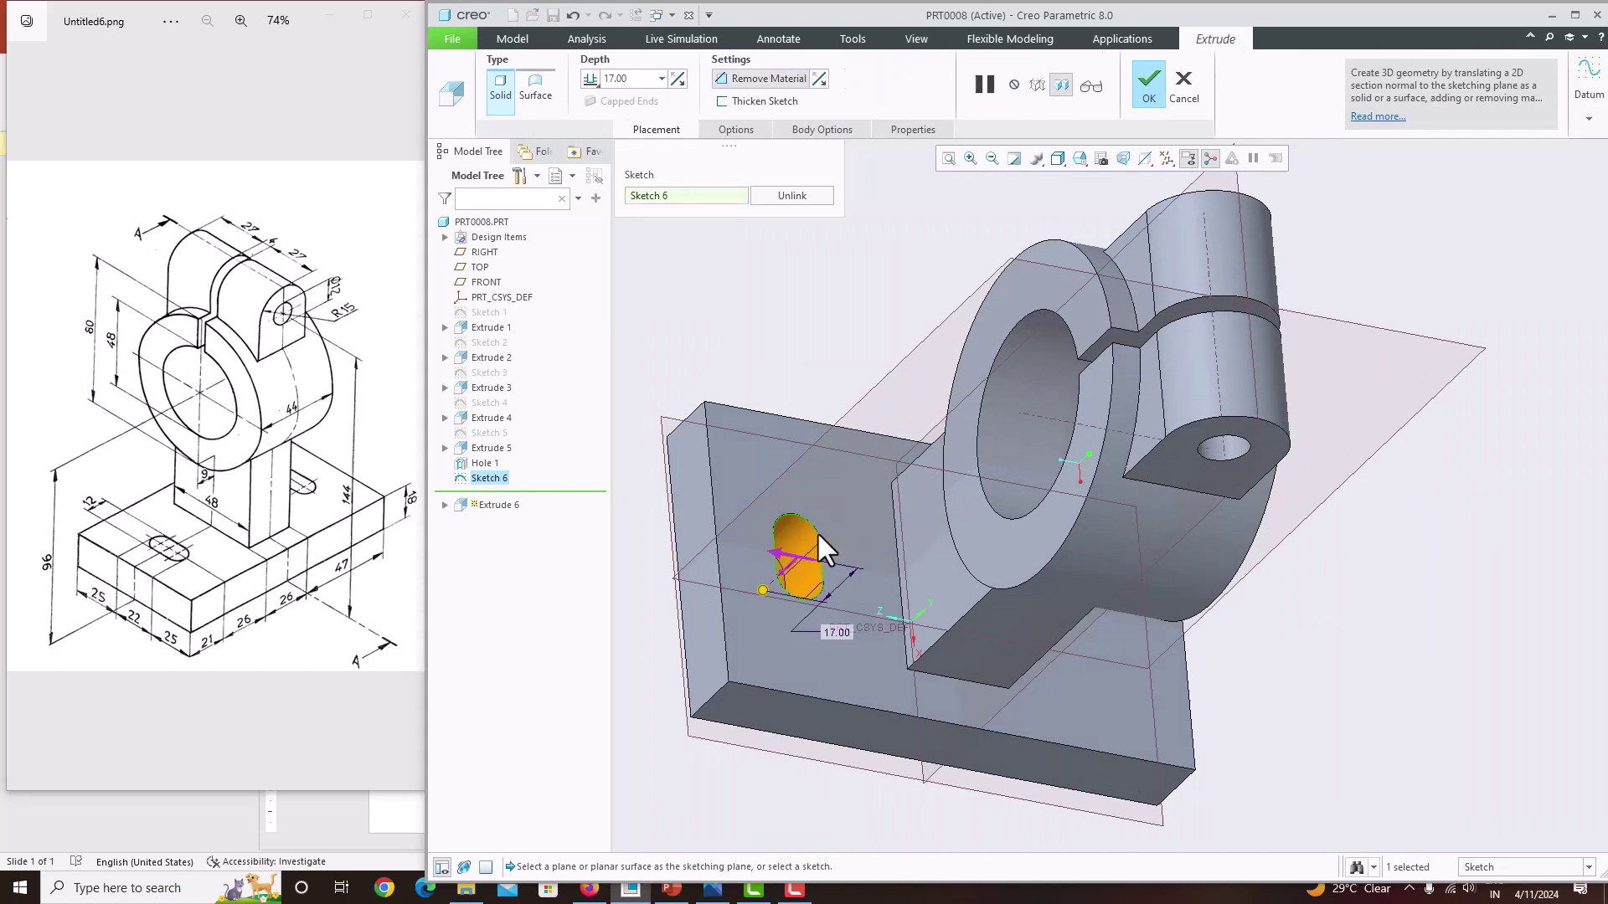
click(582, 77)
click(629, 134)
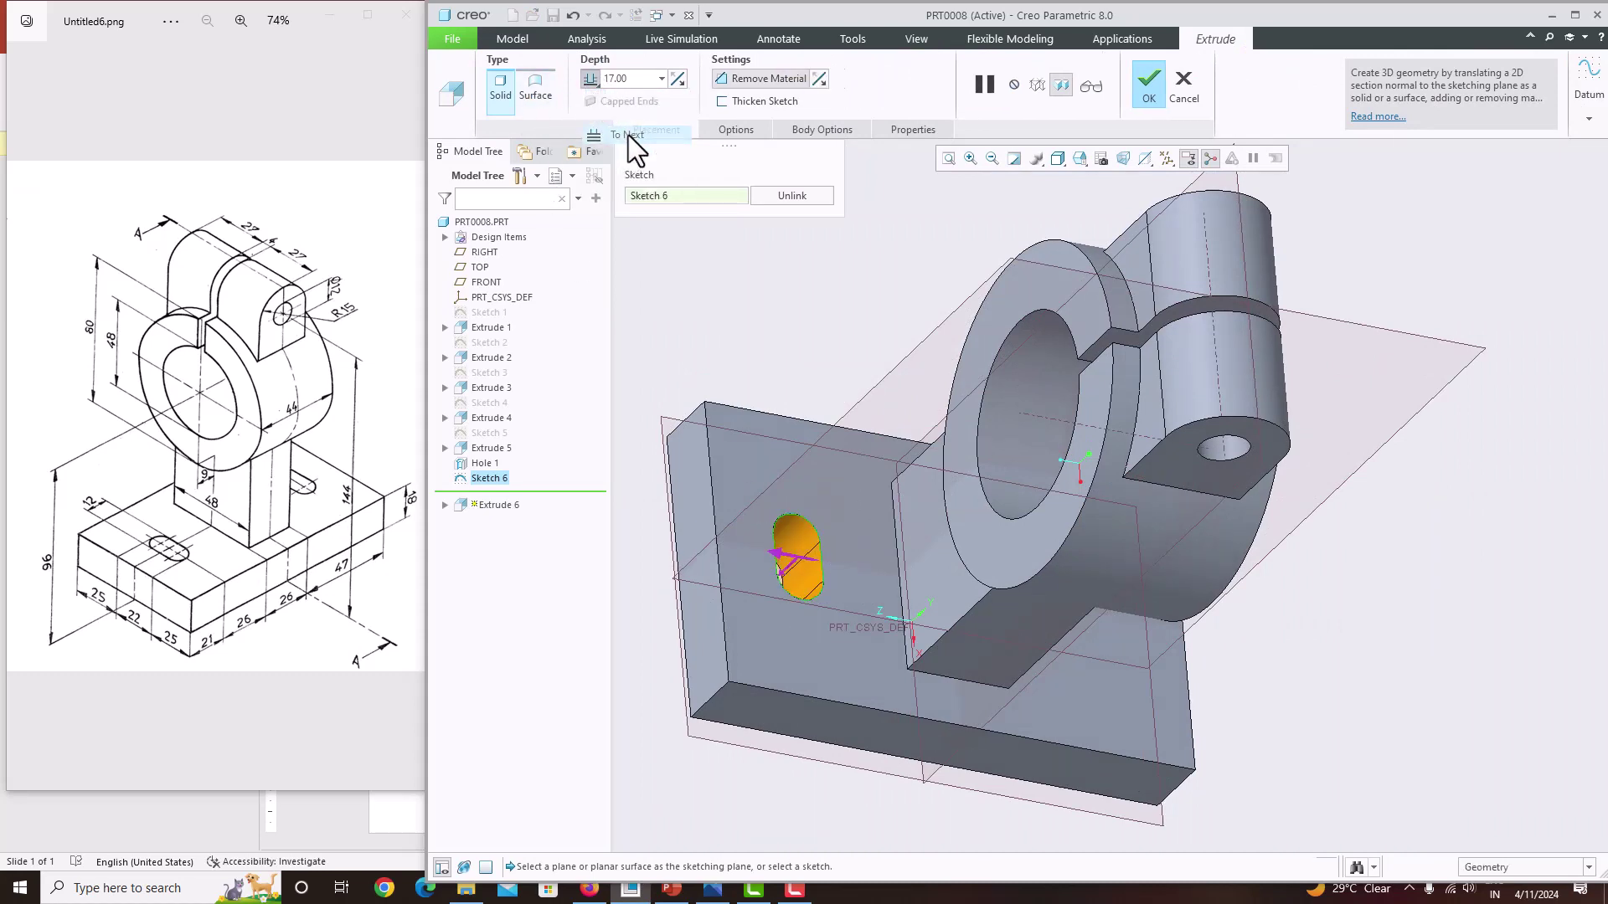
click(1149, 96)
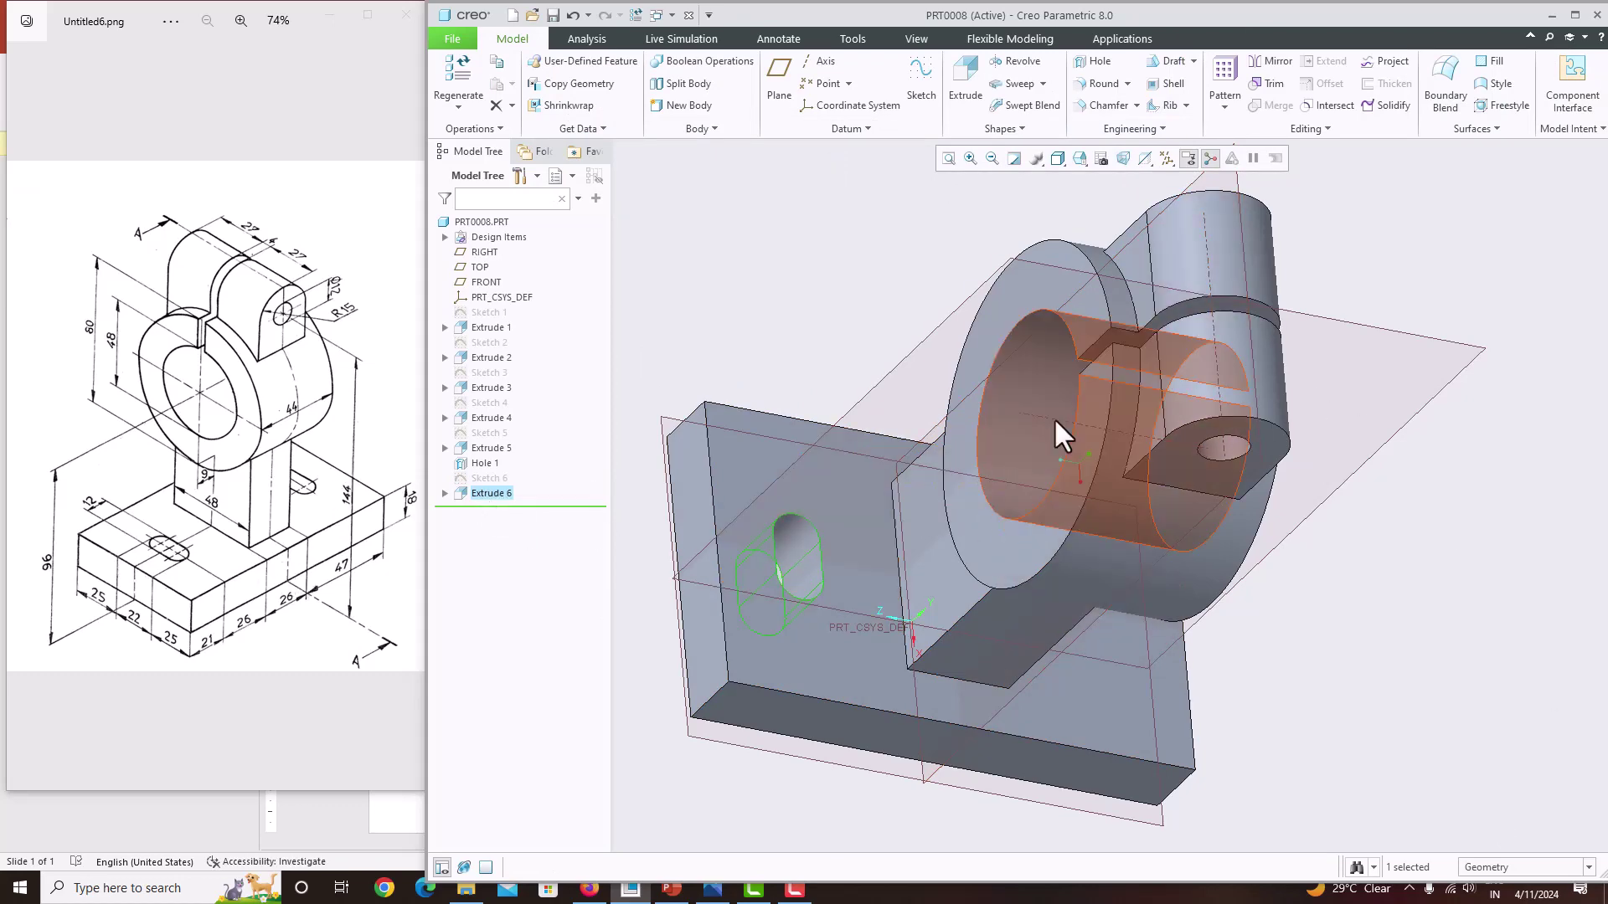
Mirror the slot cut across the FRONT datum plane
key(ctrl+d)
click(1273, 60)
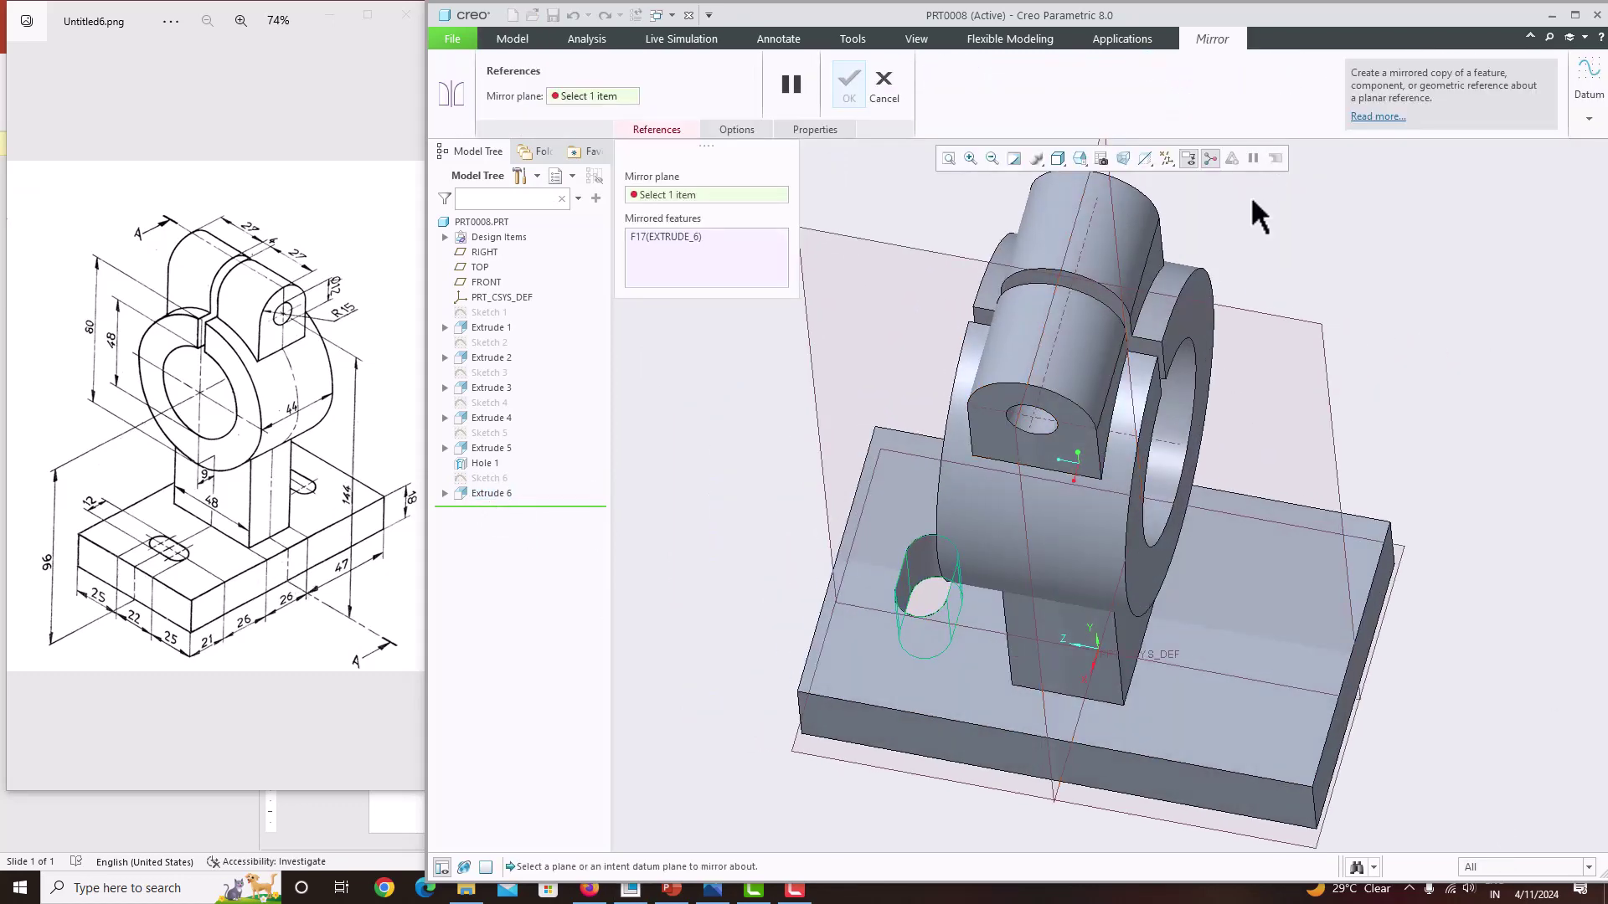
click(1057, 282)
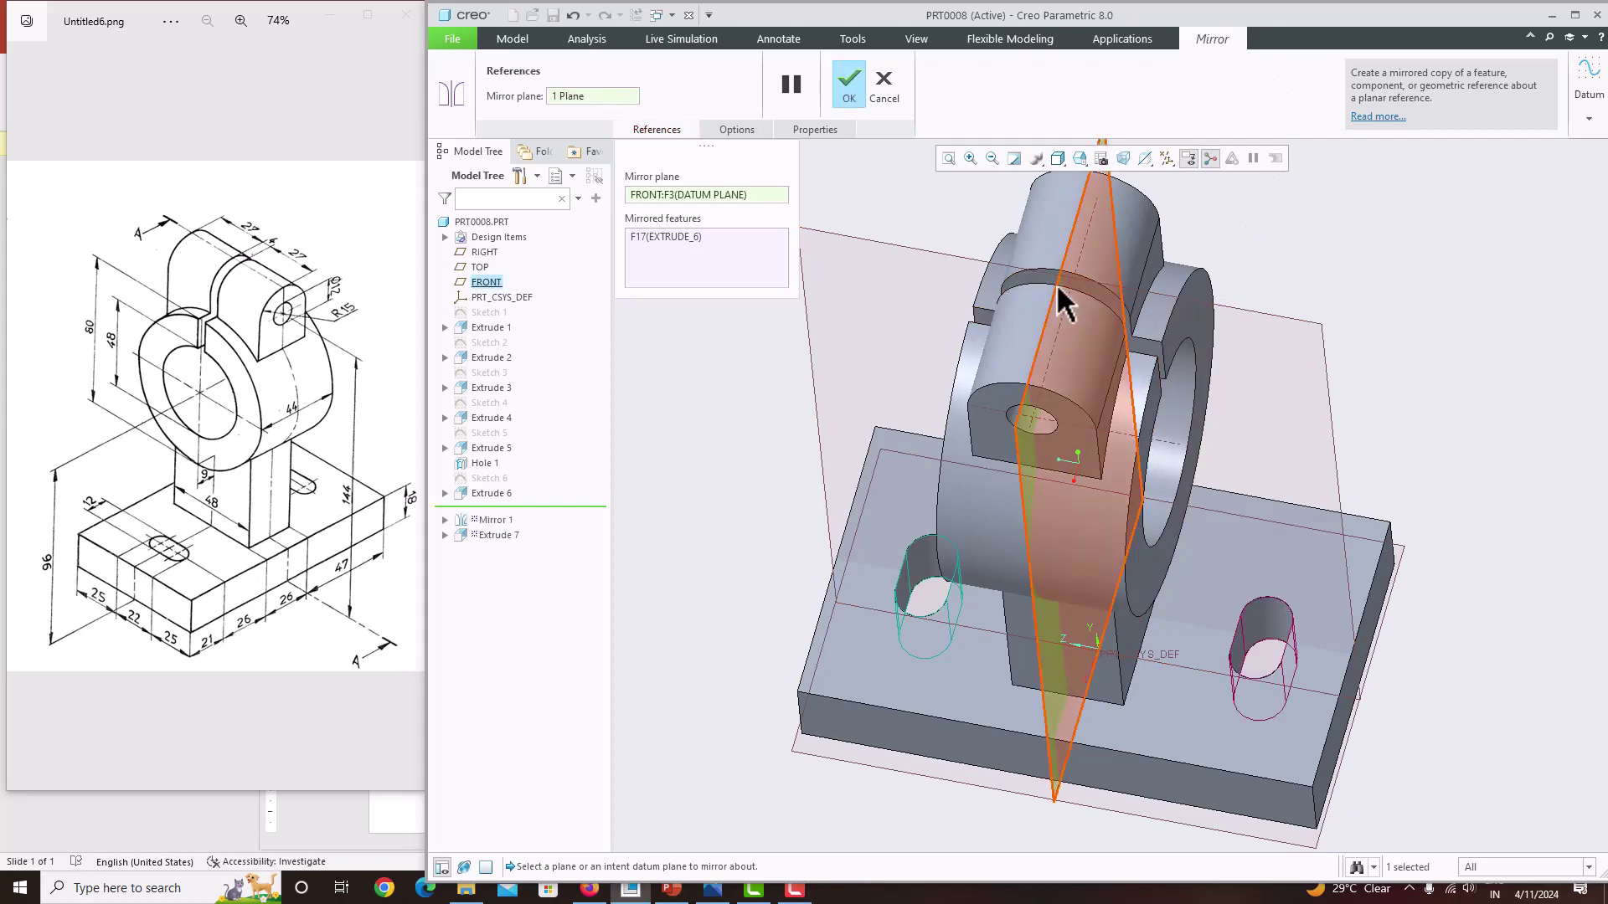
middle_click(1314, 234)
middle_drag(1304, 309, 1289, 394)
scroll(1252, 464, down, 3)
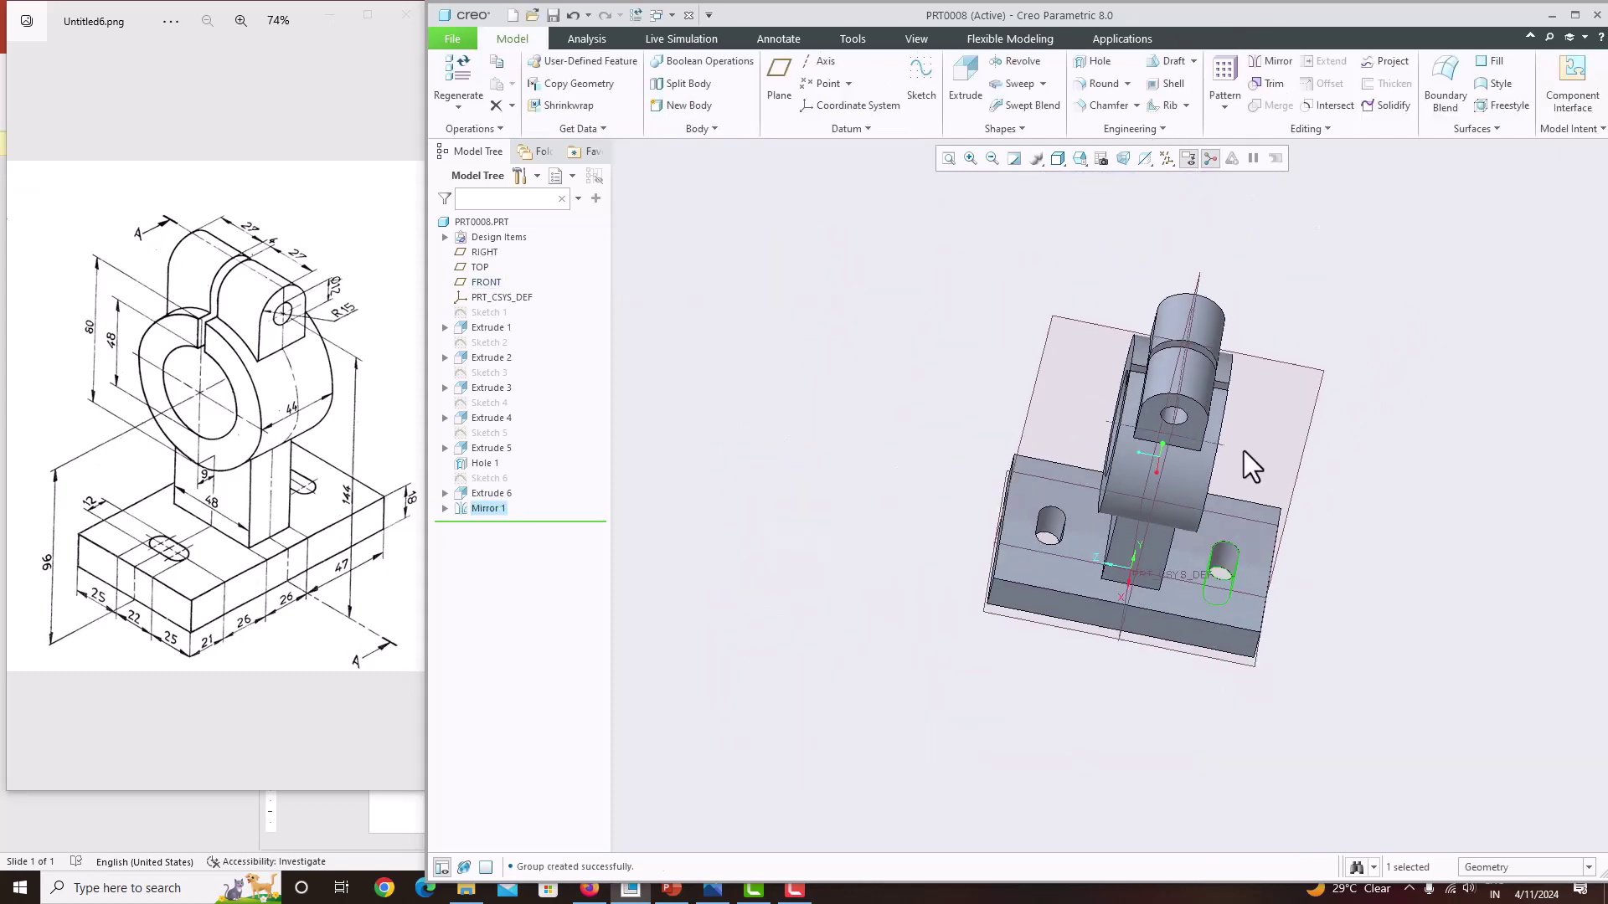
Restore the default orientation, display Shading With Edges, and hide datum planes
click(1087, 161)
click(1095, 179)
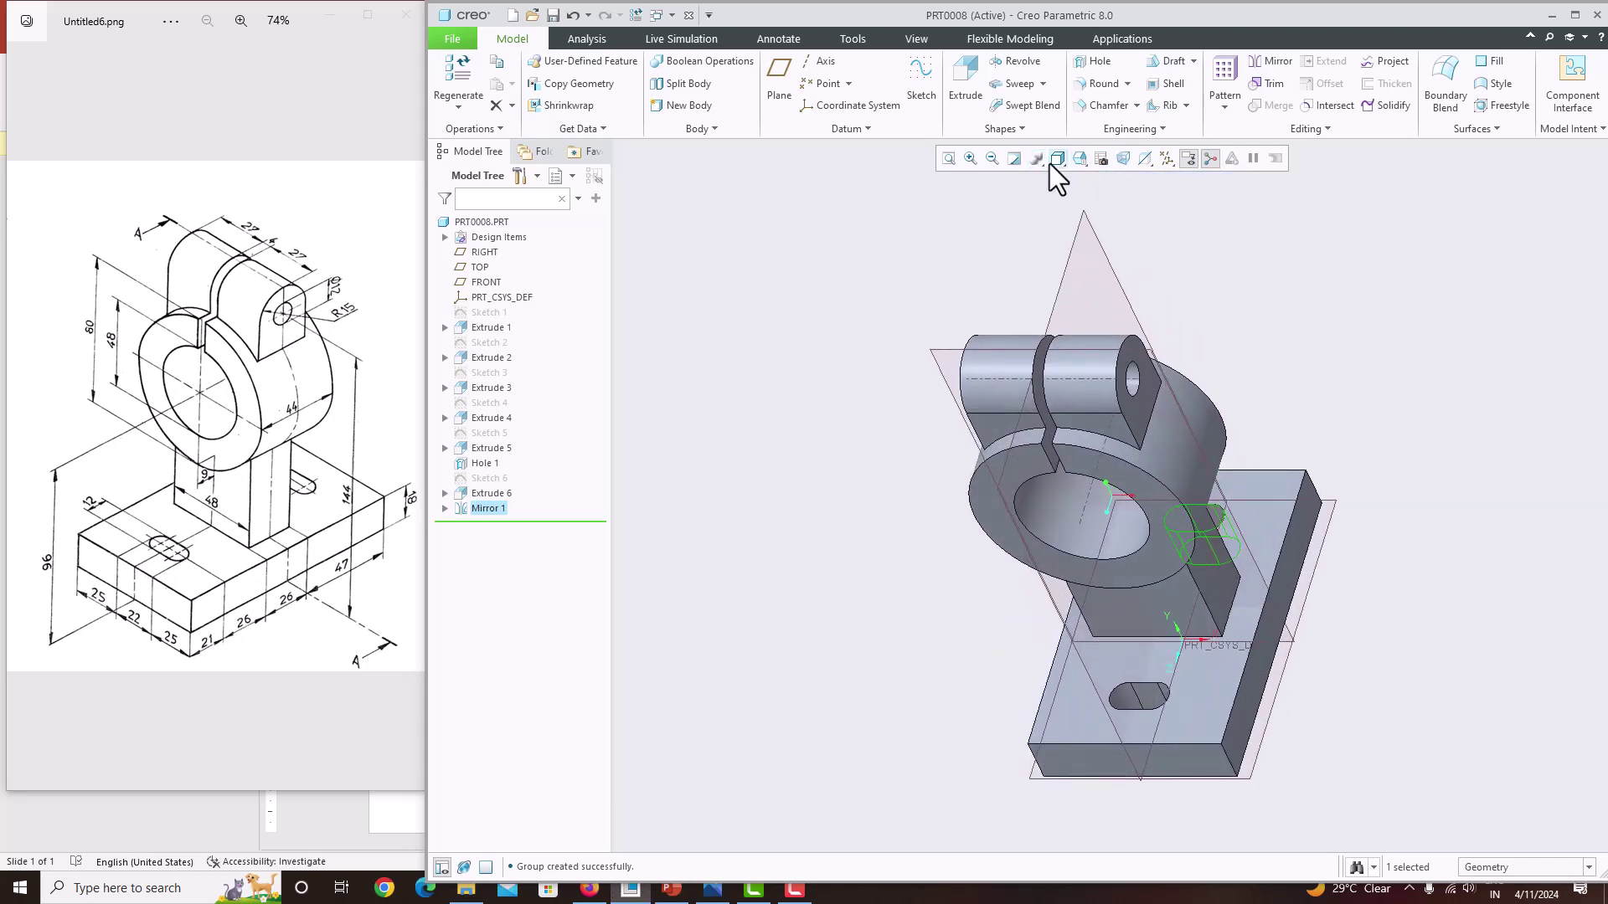
click(1049, 163)
click(1079, 196)
click(1166, 158)
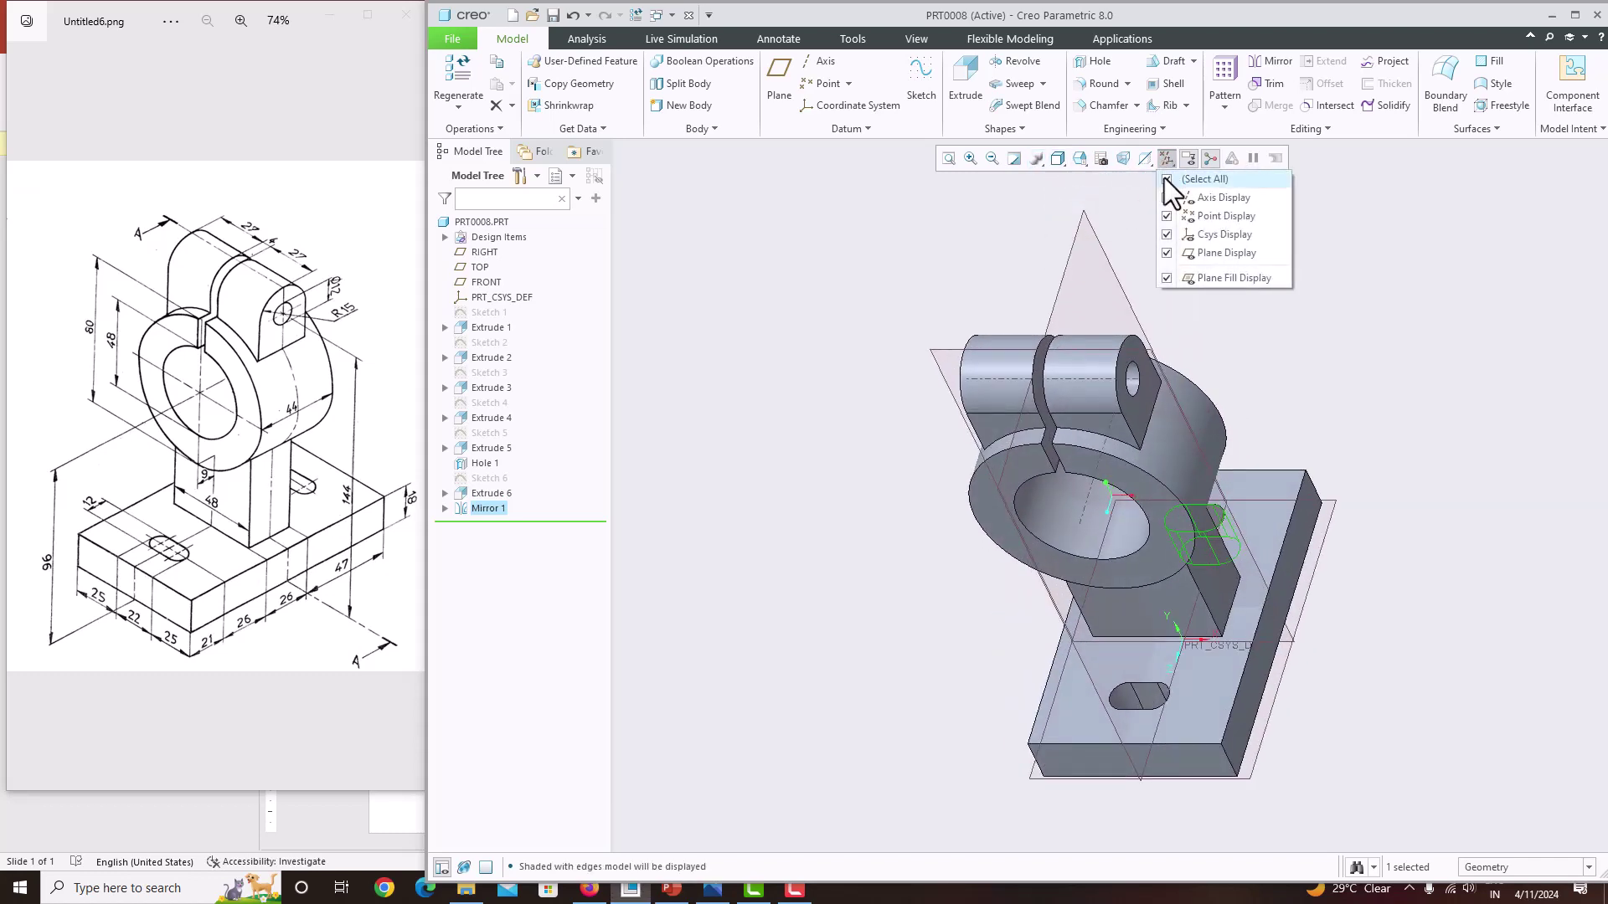
click(1185, 273)
scroll(882, 423, down, 2)
click(899, 457)
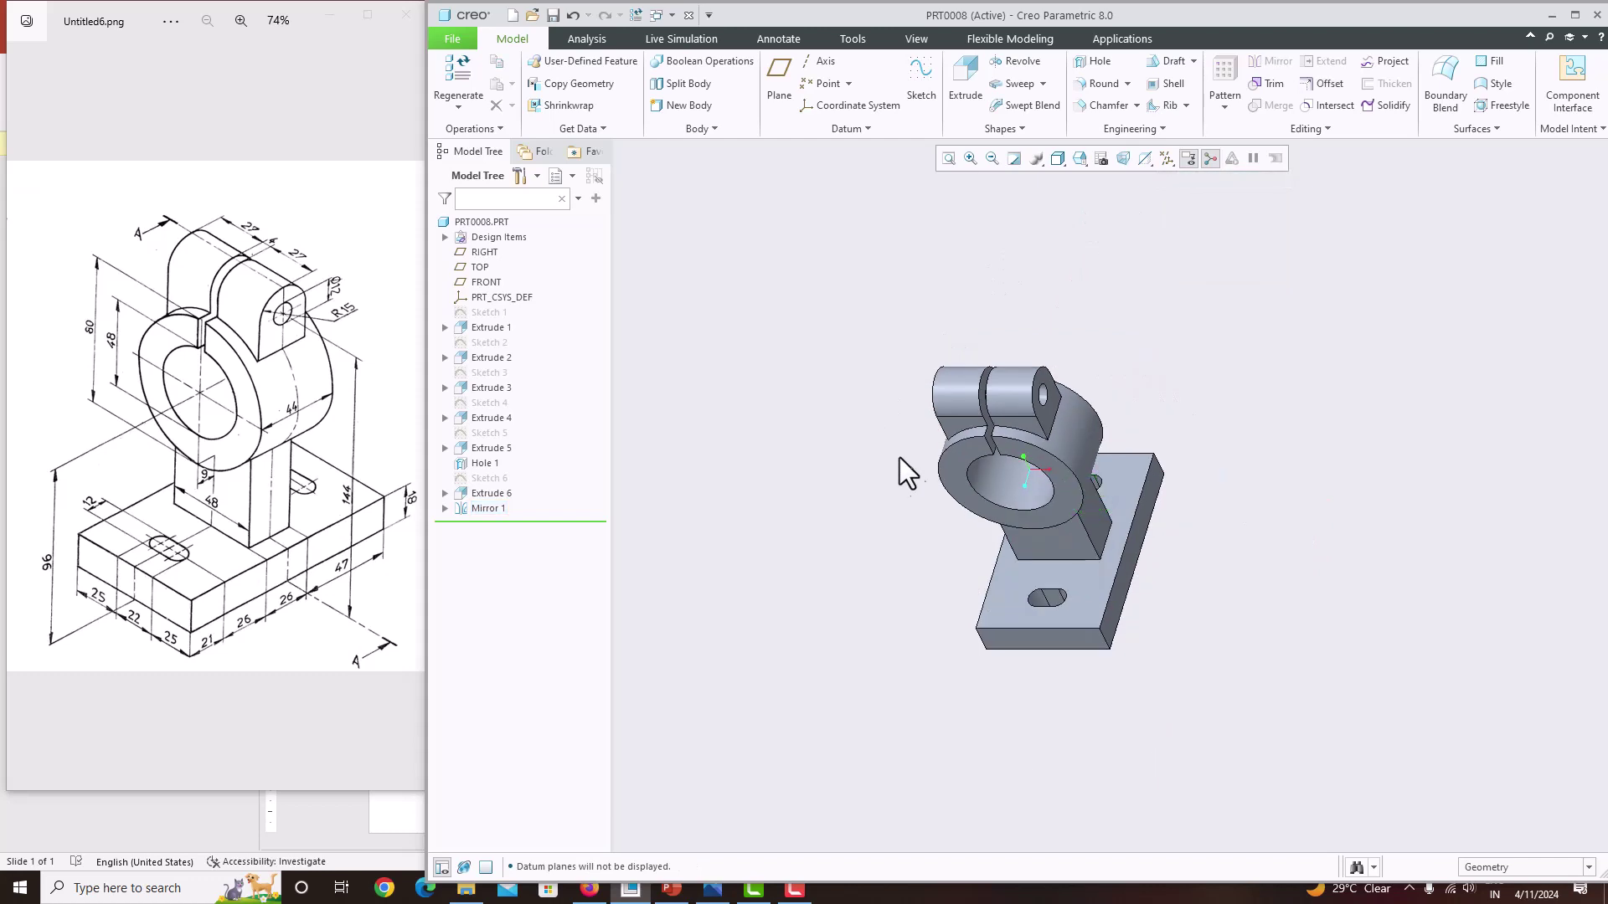
middle_drag(797, 676, 1016, 609)
Maximize the Creo window and select the yellow swatch from the Appearances gallery
click(1574, 14)
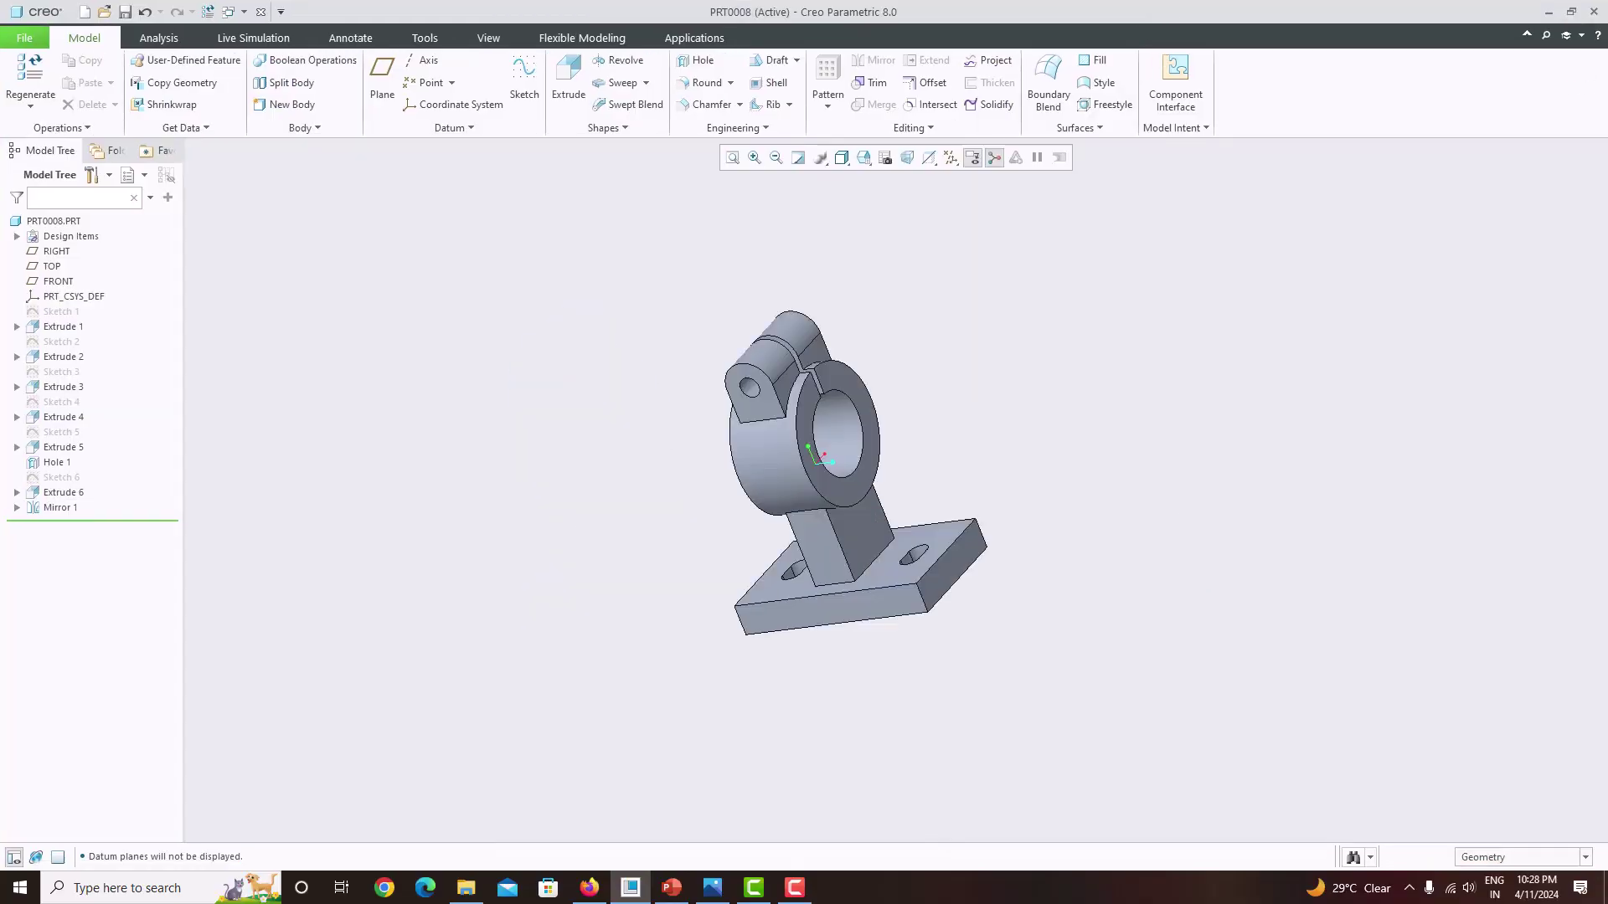
scroll(878, 624, up, 4)
scroll(884, 476, down, 3)
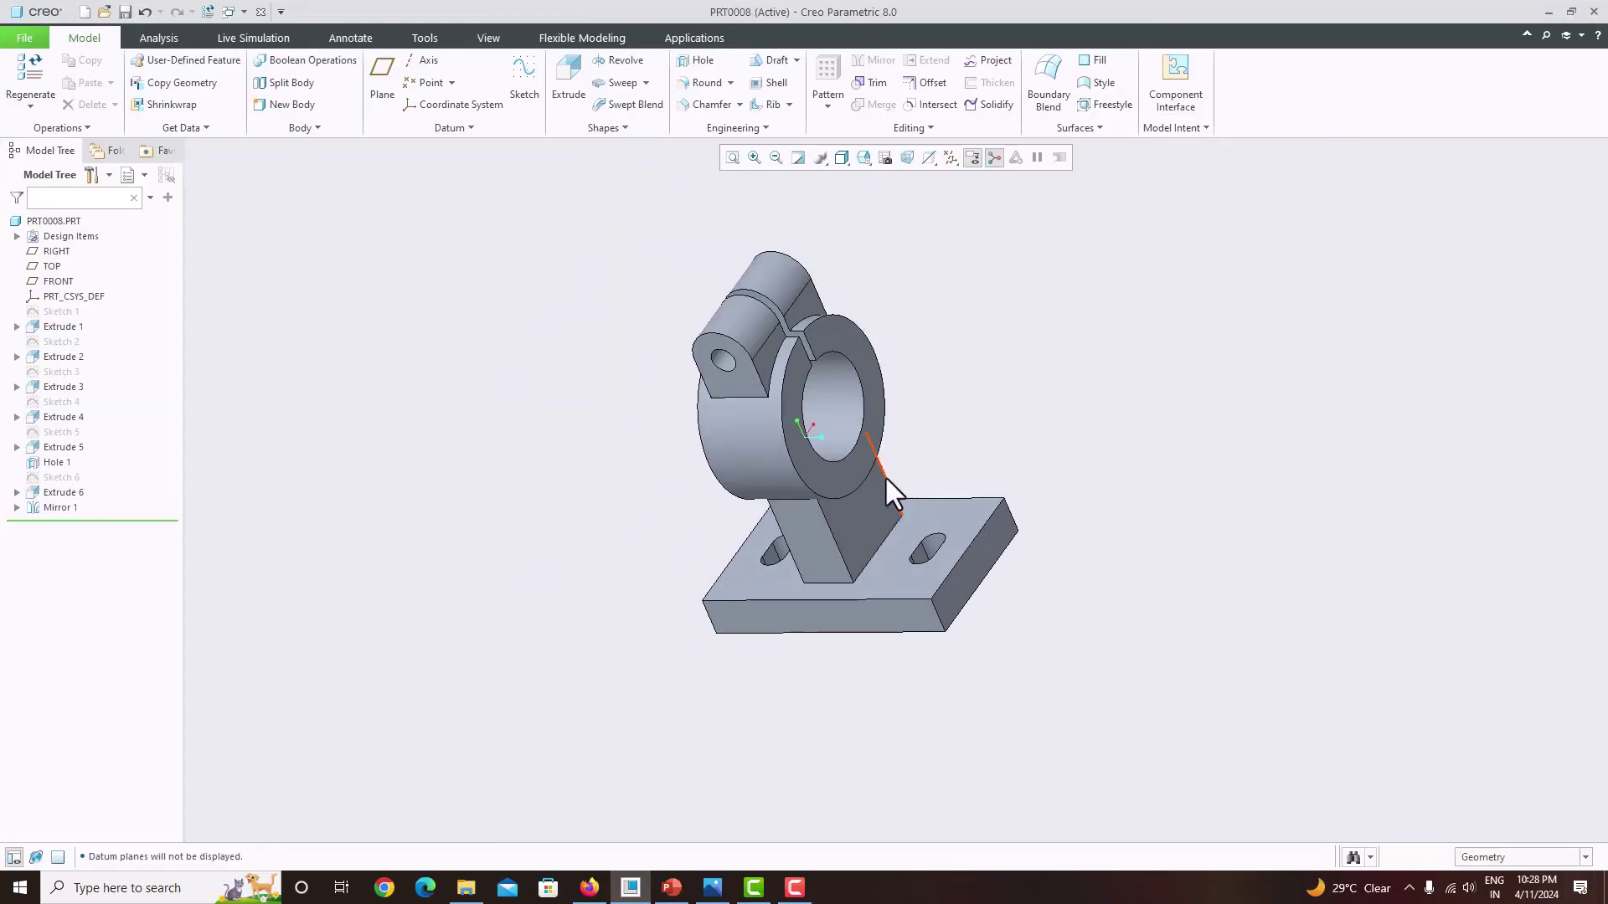
scroll(882, 465, up, 1)
scroll(882, 465, down, 1)
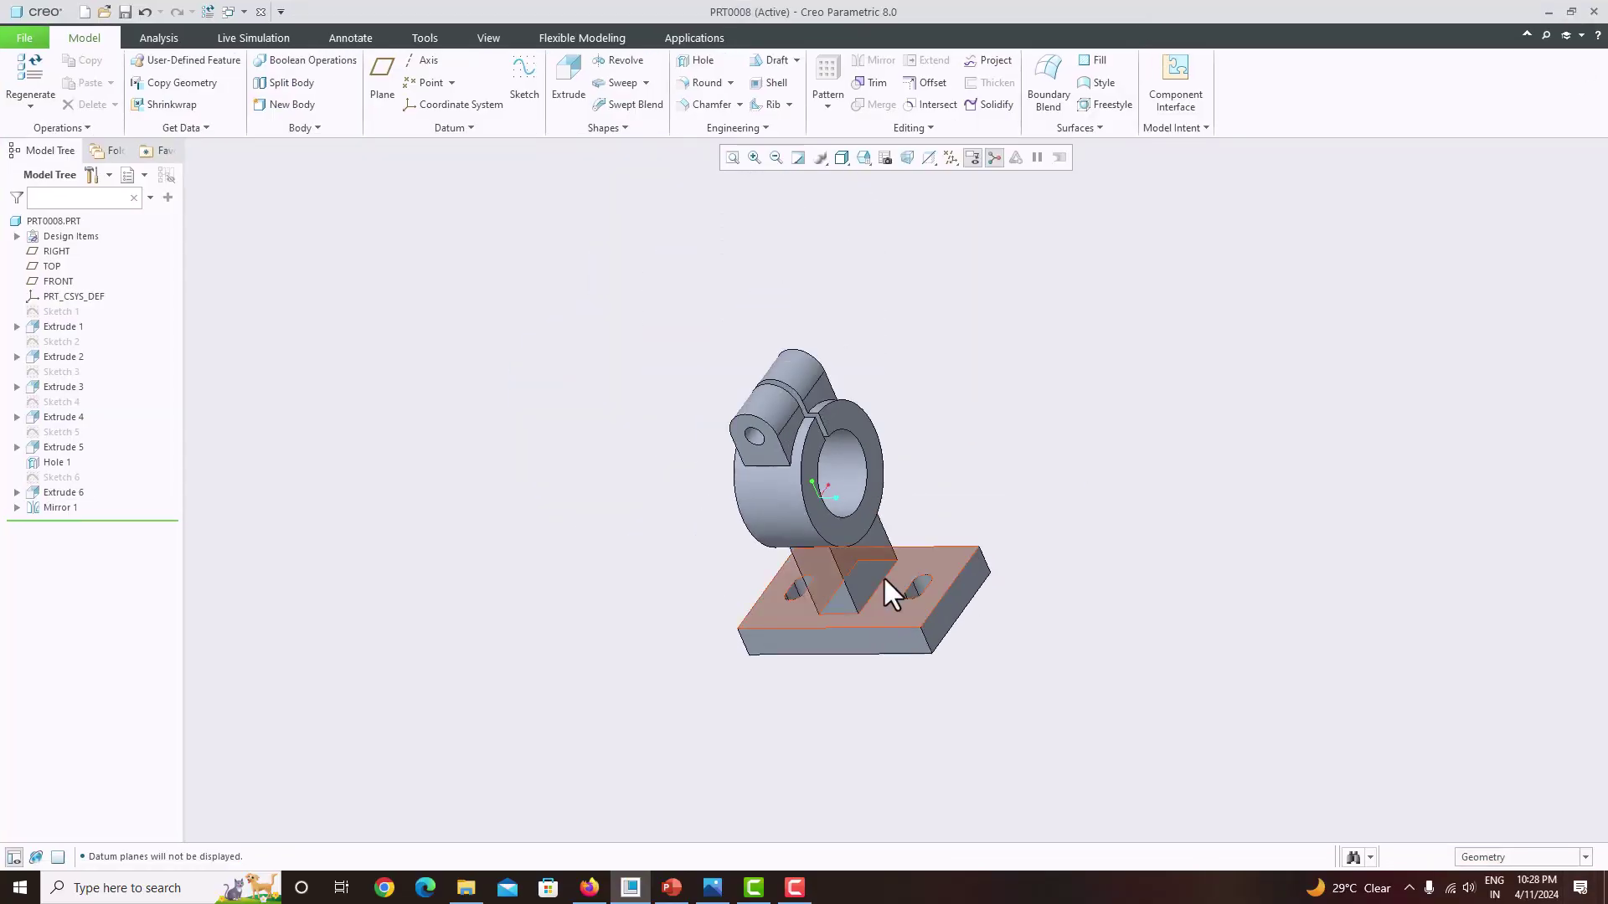
click(486, 38)
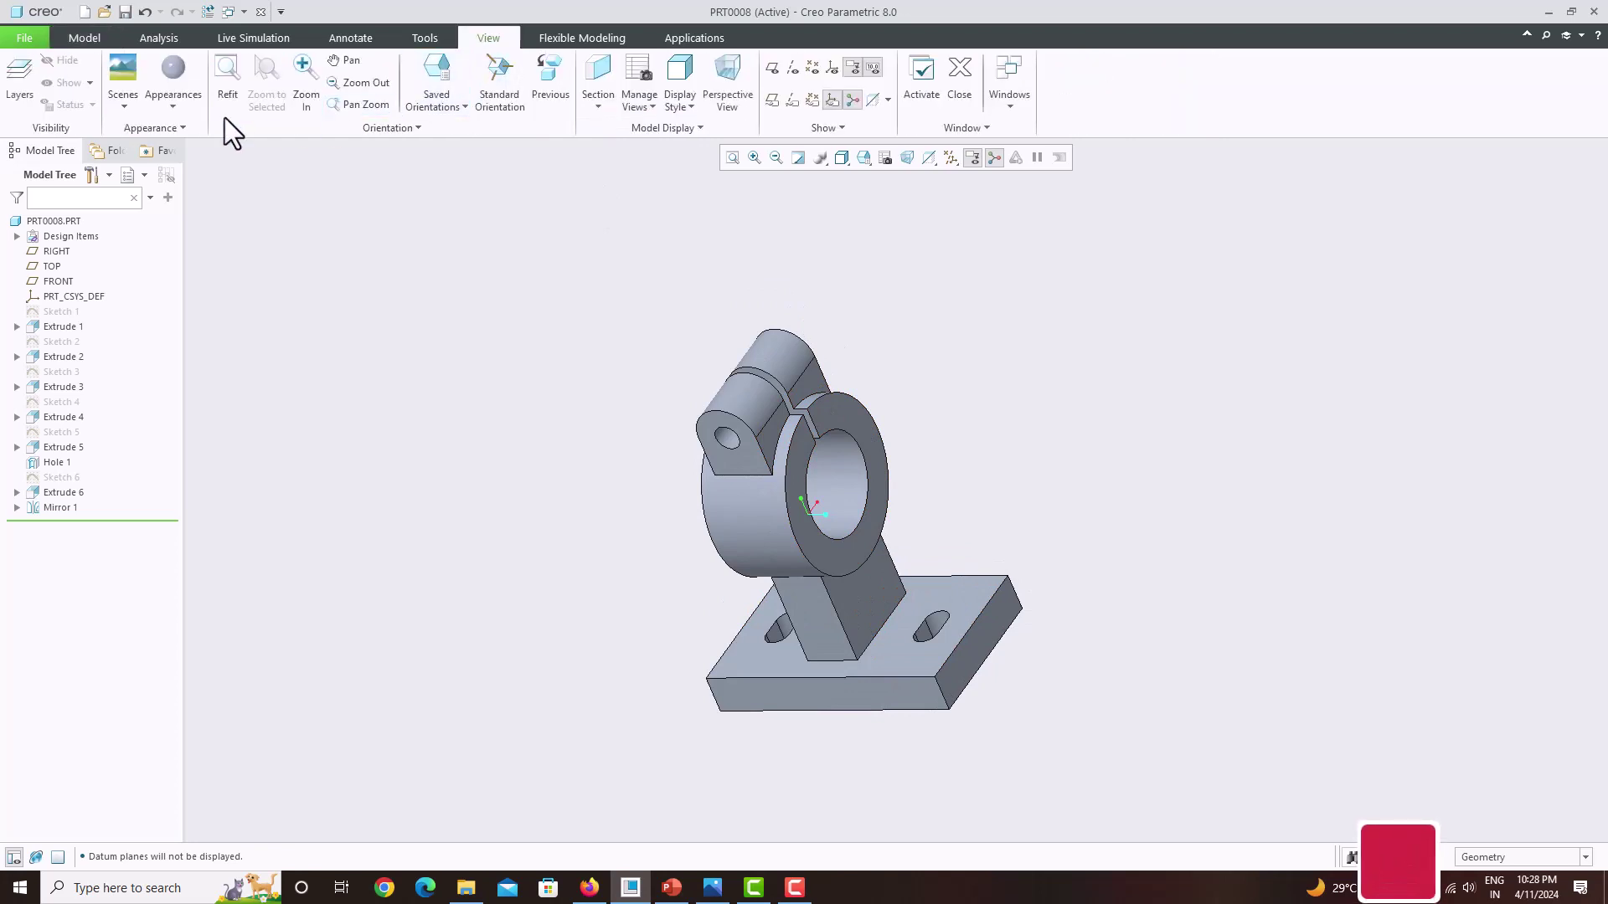
click(201, 111)
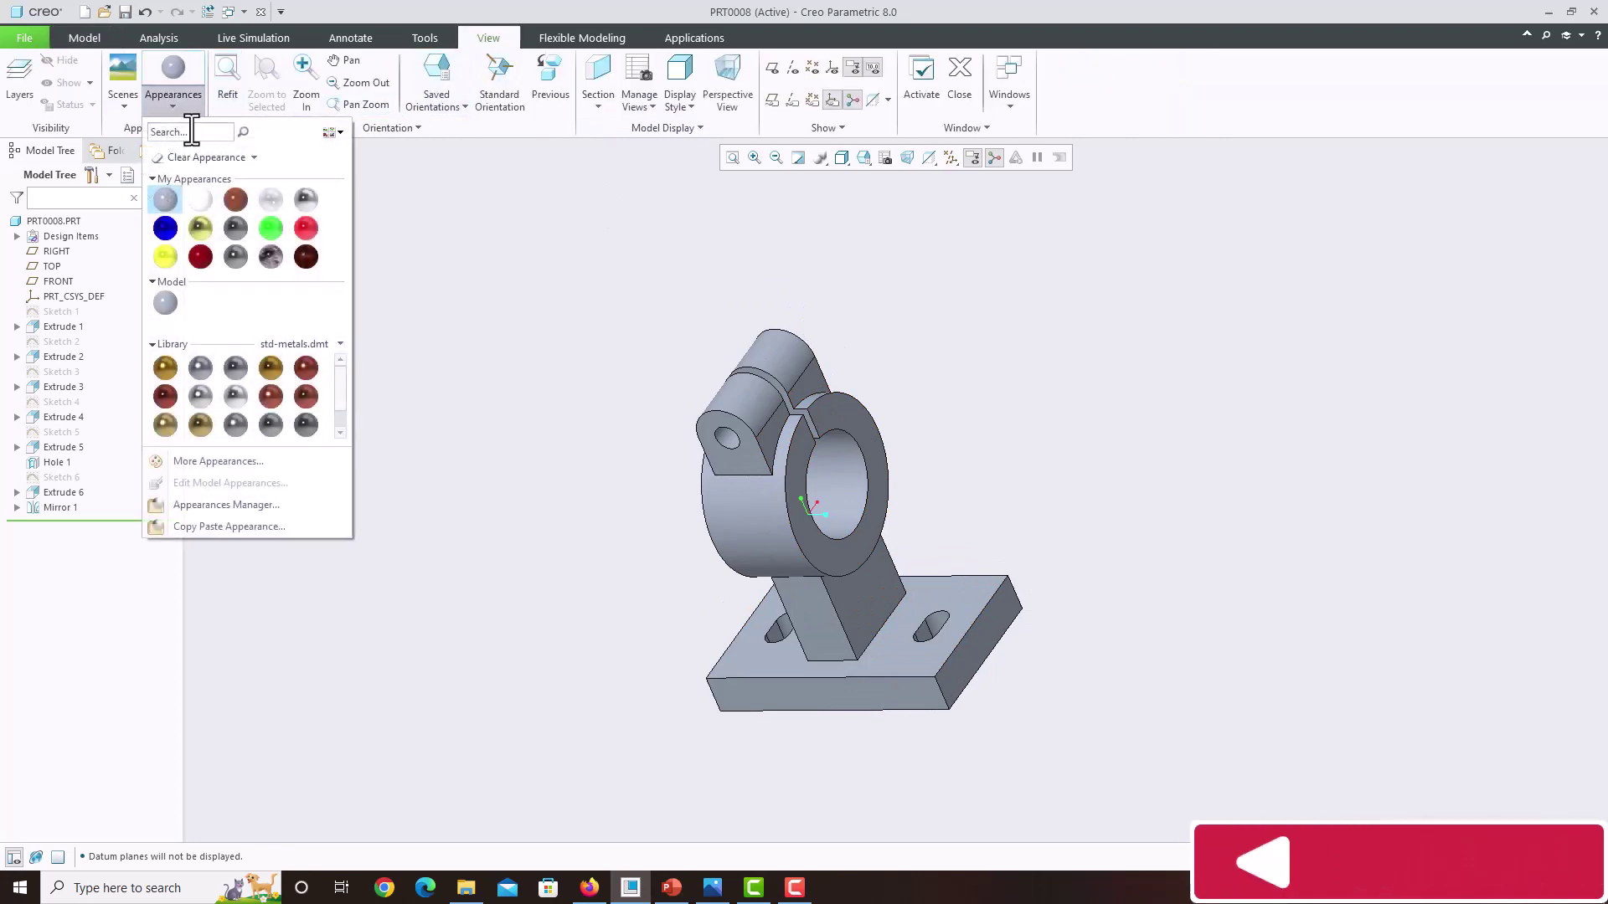
click(165, 253)
Apply the yellow appearance to the whole part PRT0008.PRT from the Model Tree
click(44, 222)
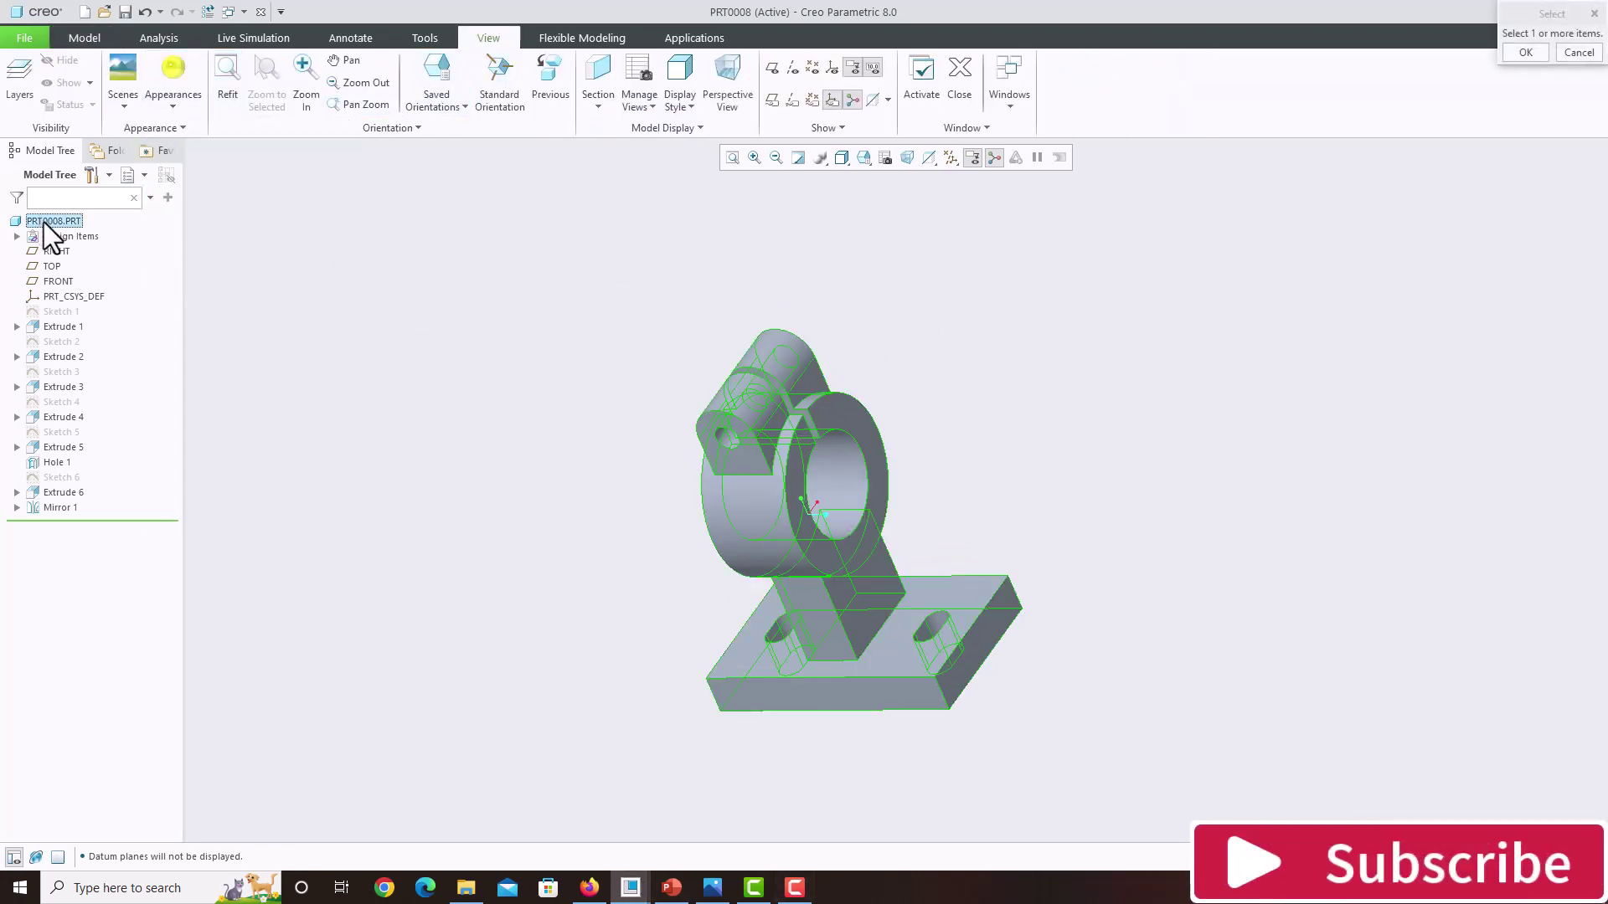
middle_click(173, 78)
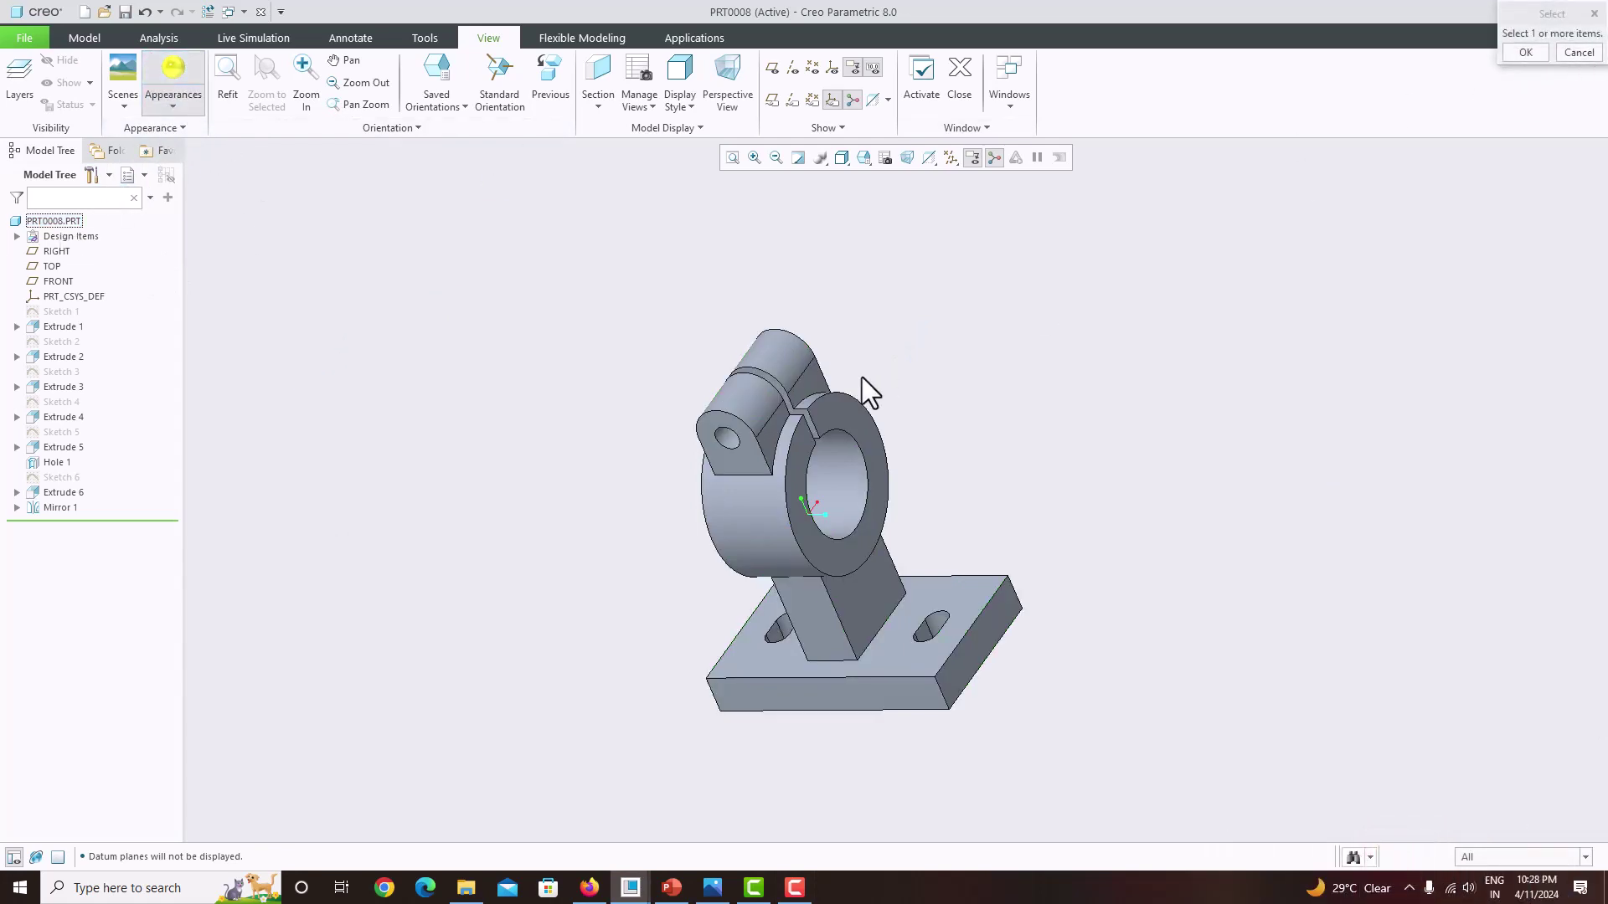
click(55, 222)
middle_click(1489, 92)
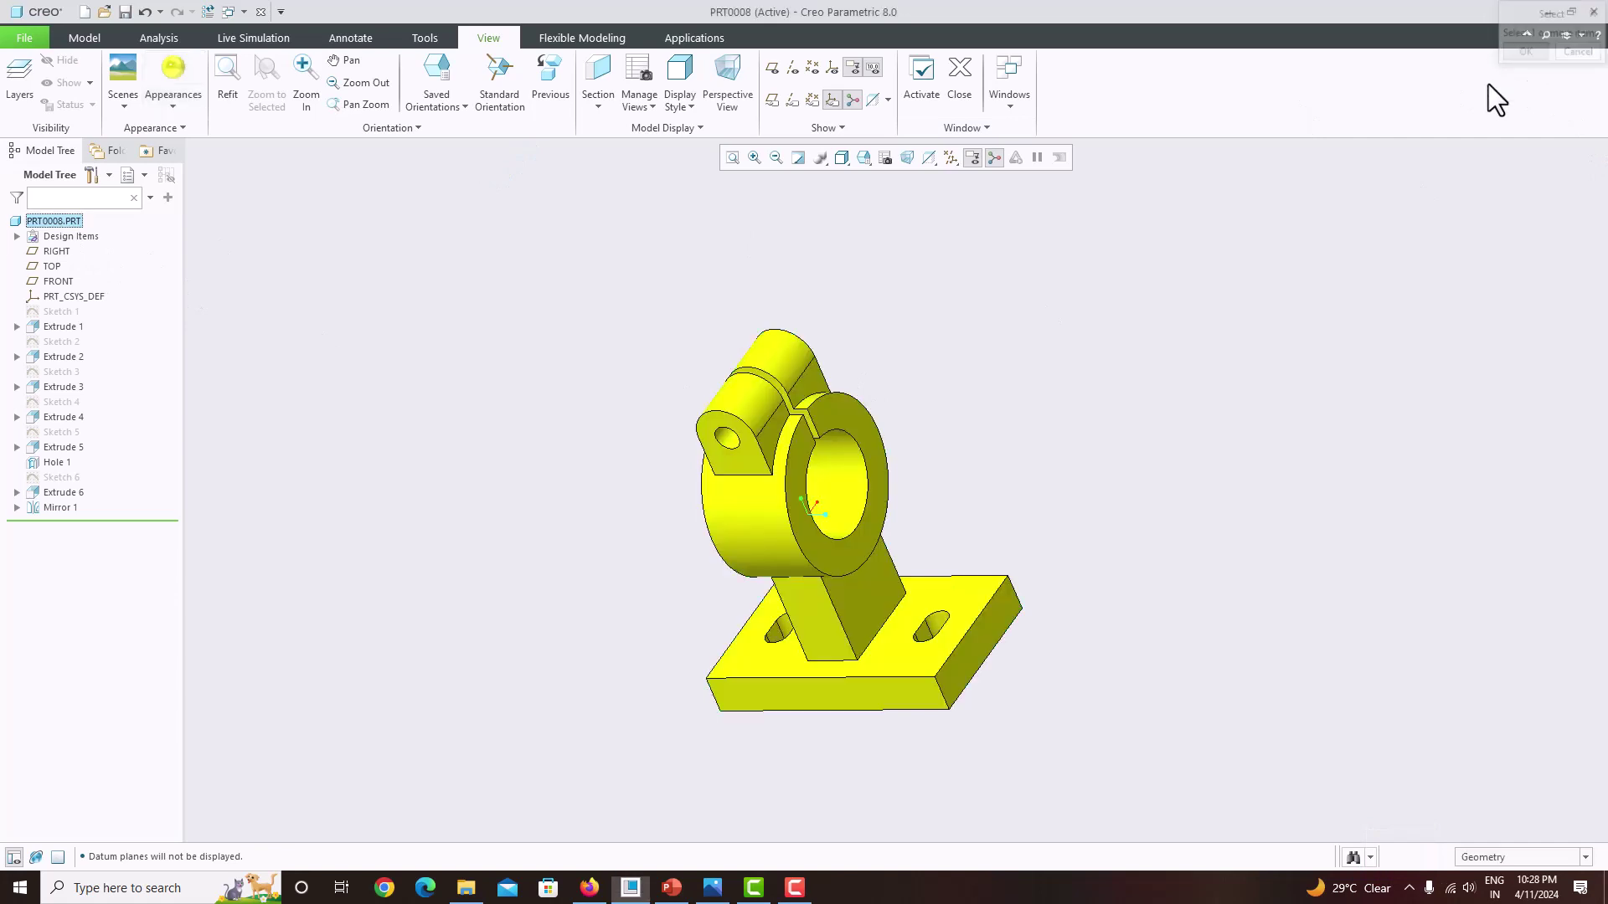
middle_drag(880, 331, 963, 350)
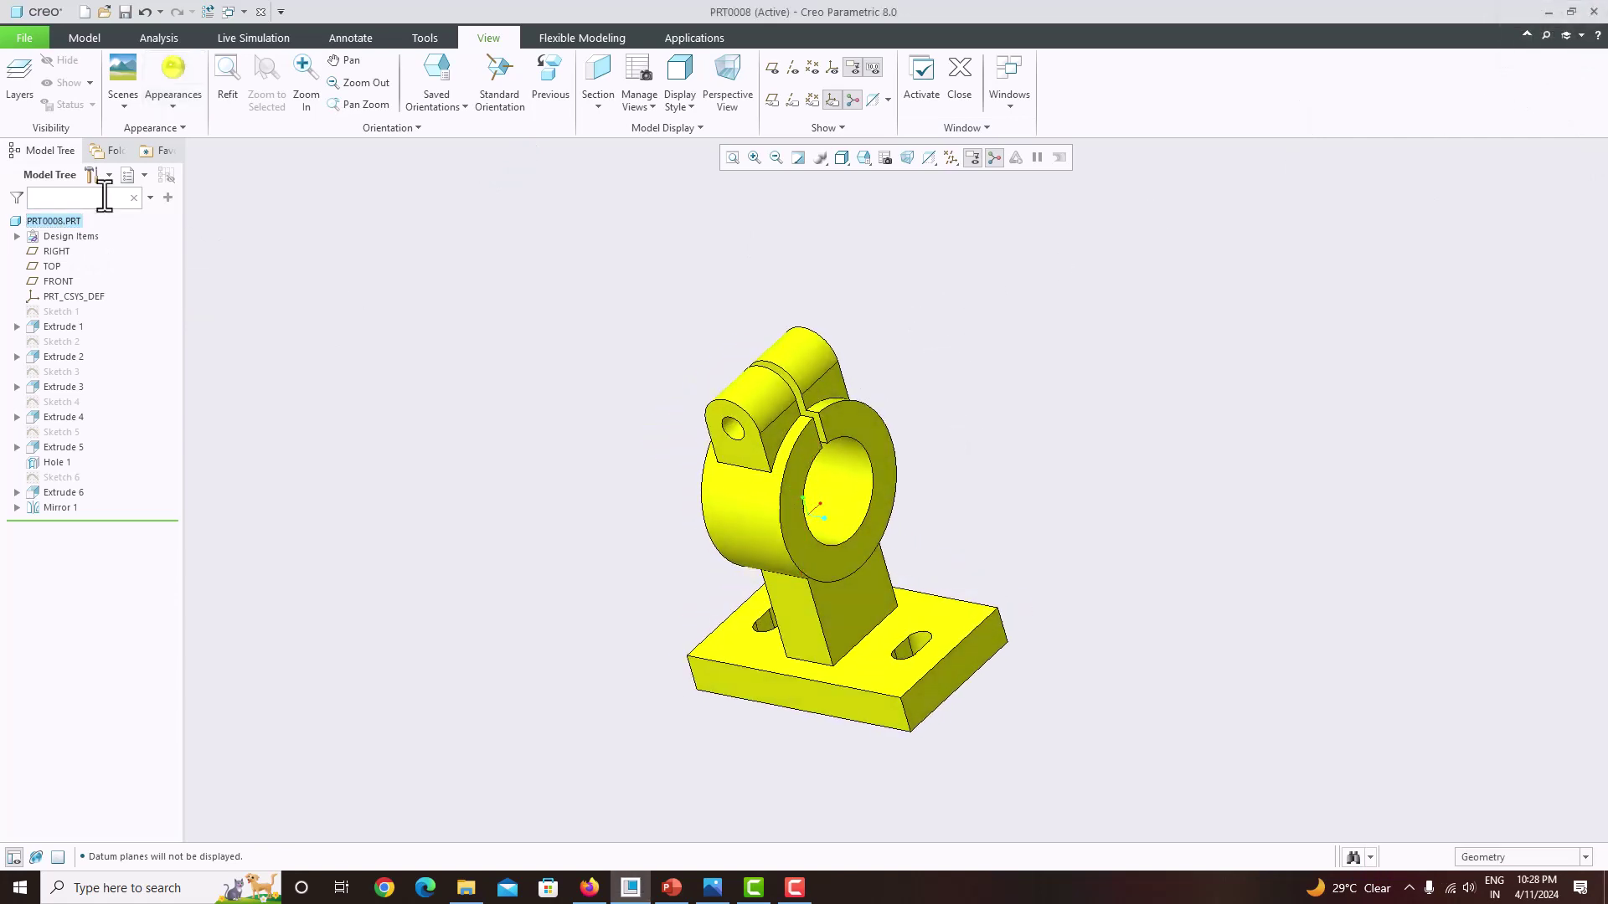
Choose the white appearance and set the selection filter to Intent Surface
click(183, 109)
click(201, 196)
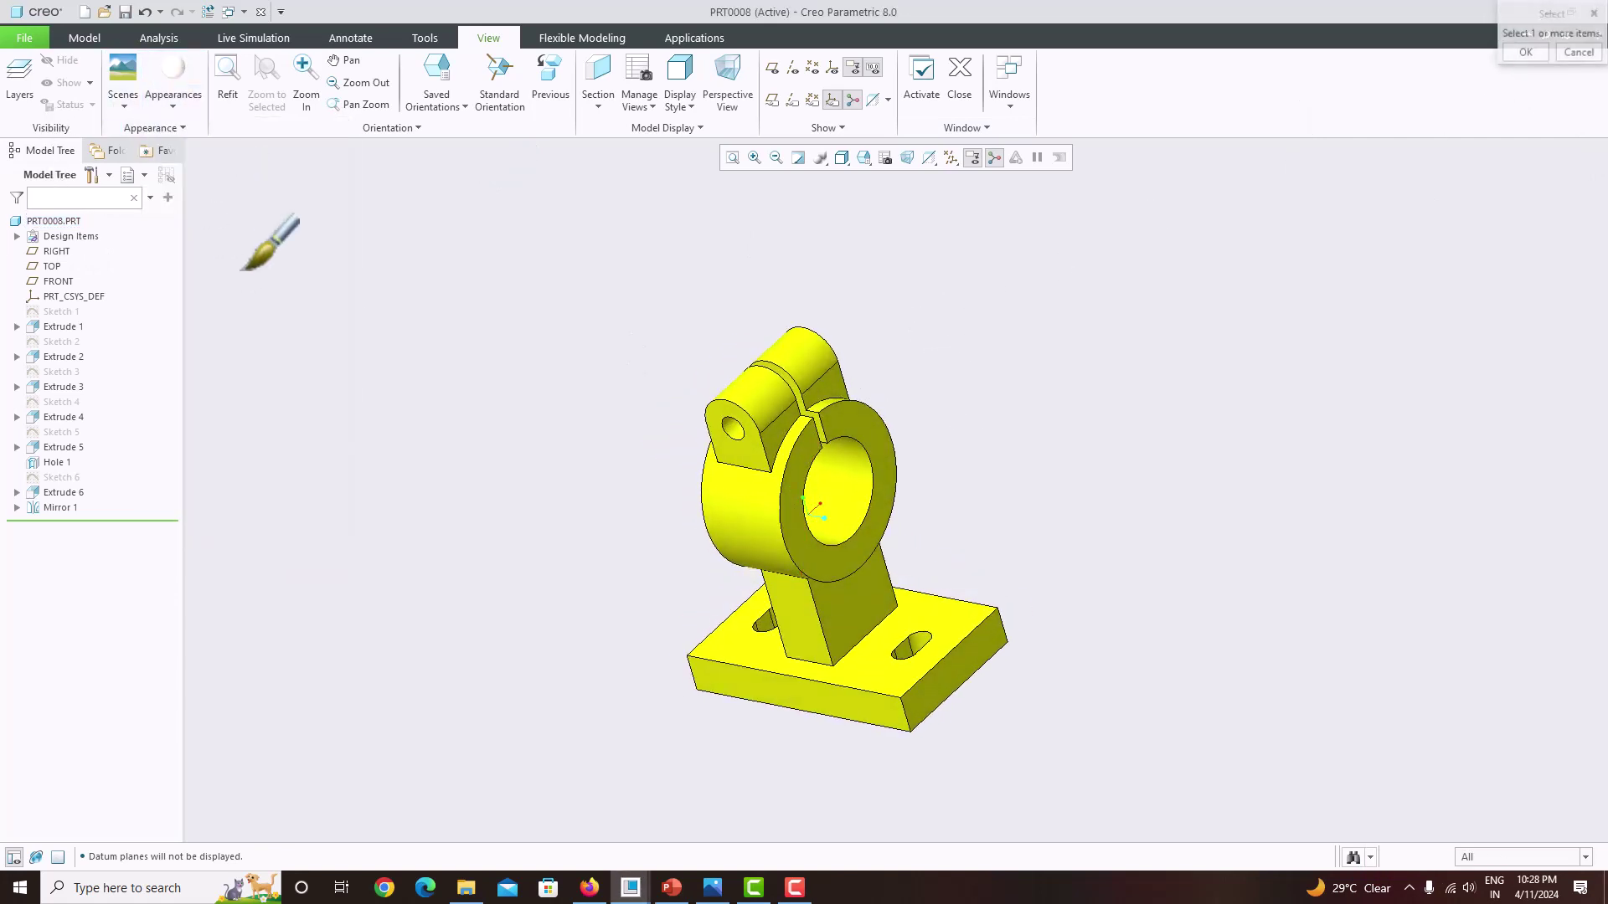
click(1520, 857)
click(1502, 814)
Apply white to the right slot's inner surface and the bore's cylindrical surface
mouse_move(1156, 644)
middle_down()
mouse_move(1102, 618)
mouse_move(1122, 594)
middle_up()
click(900, 623)
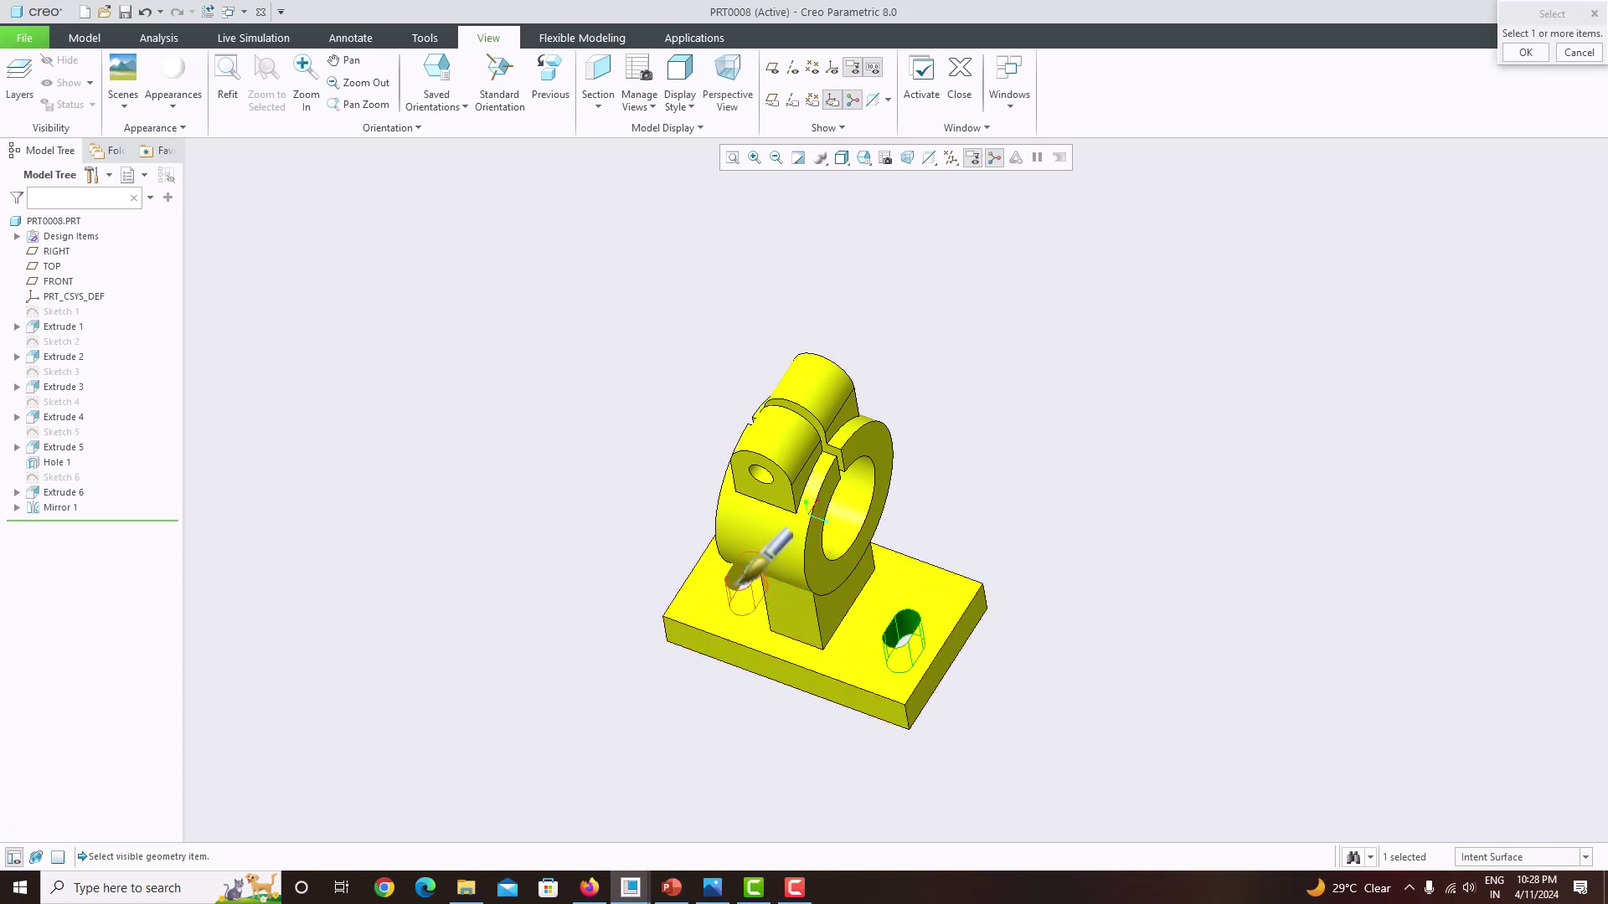
click(860, 516)
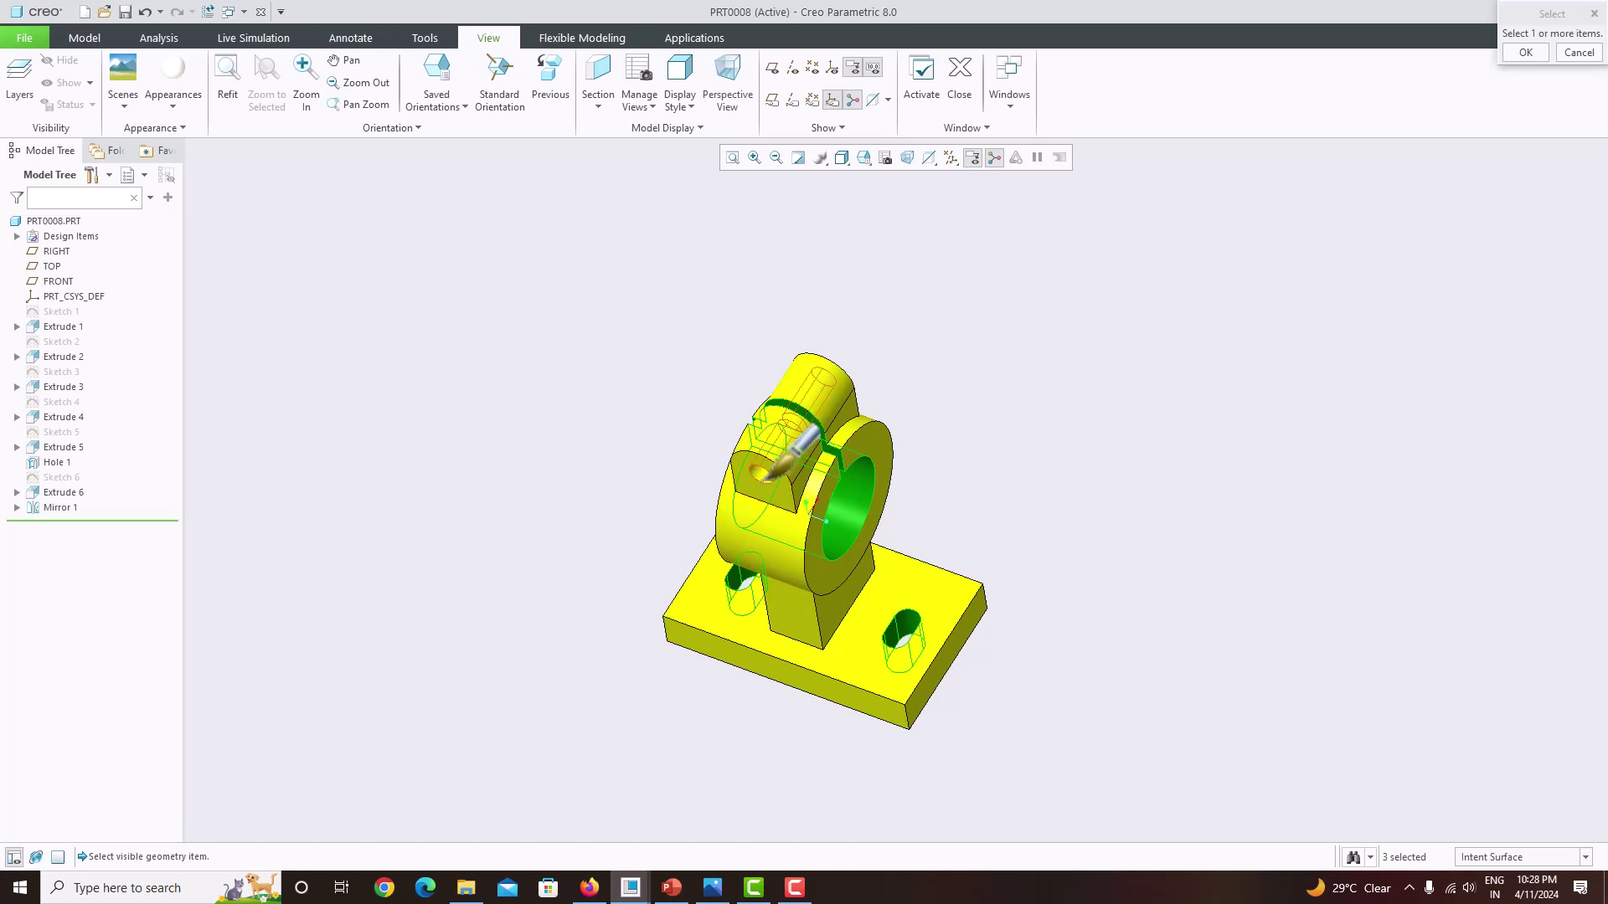
click(1533, 53)
middle_drag(1134, 370, 1052, 449)
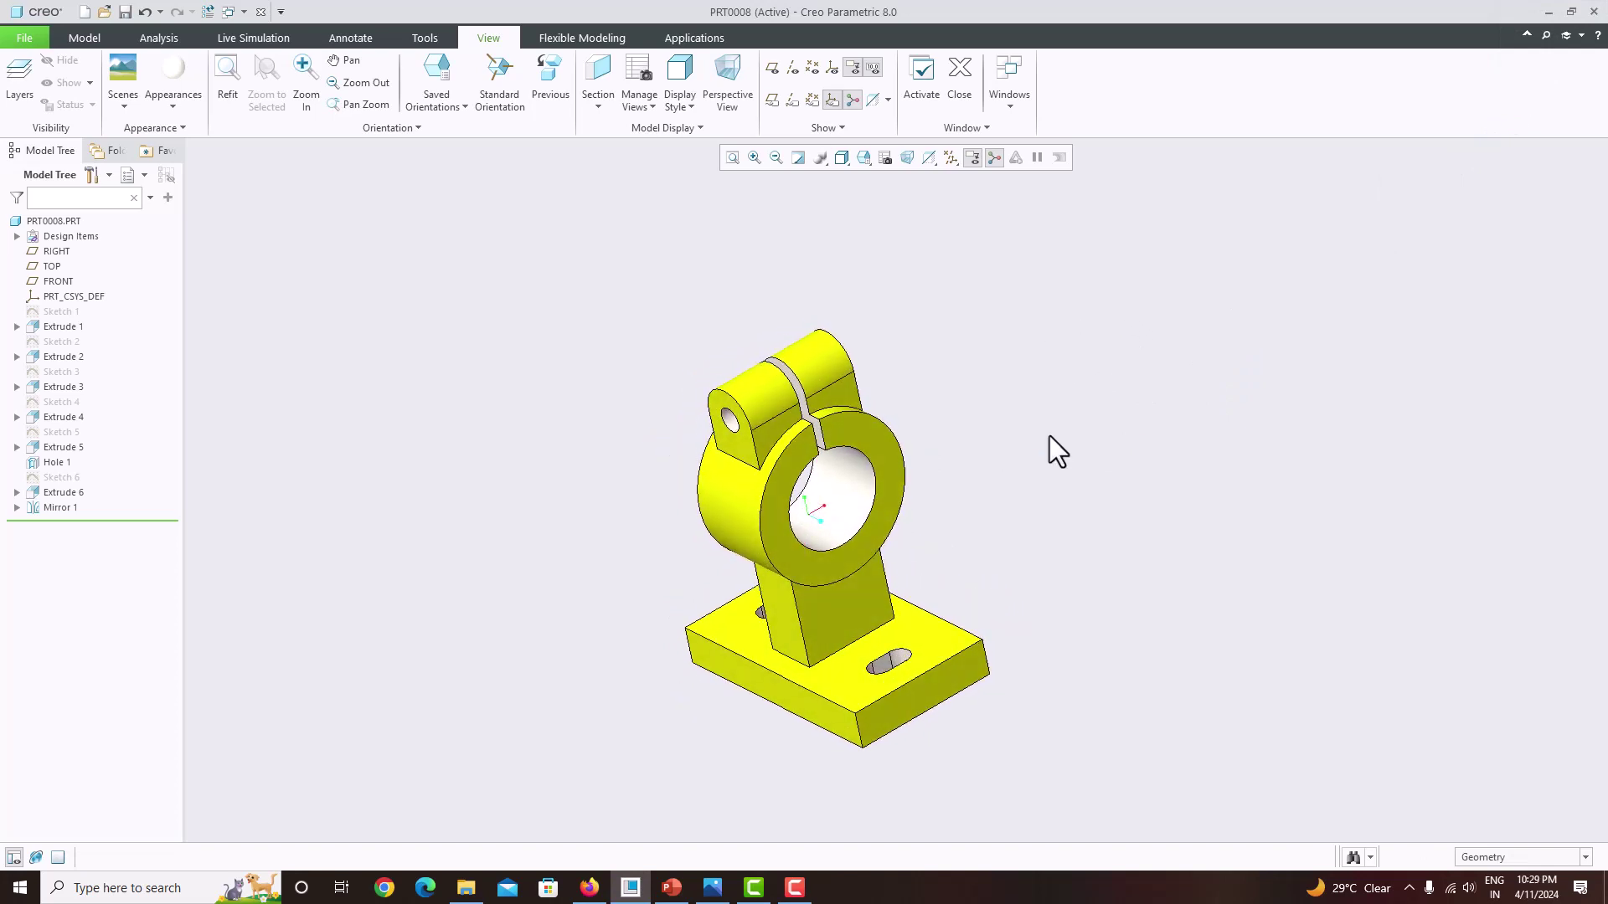
mouse_move(1013, 570)
middle_down()
mouse_move(1056, 575)
mouse_move(1047, 554)
mouse_move(1030, 582)
middle_up()
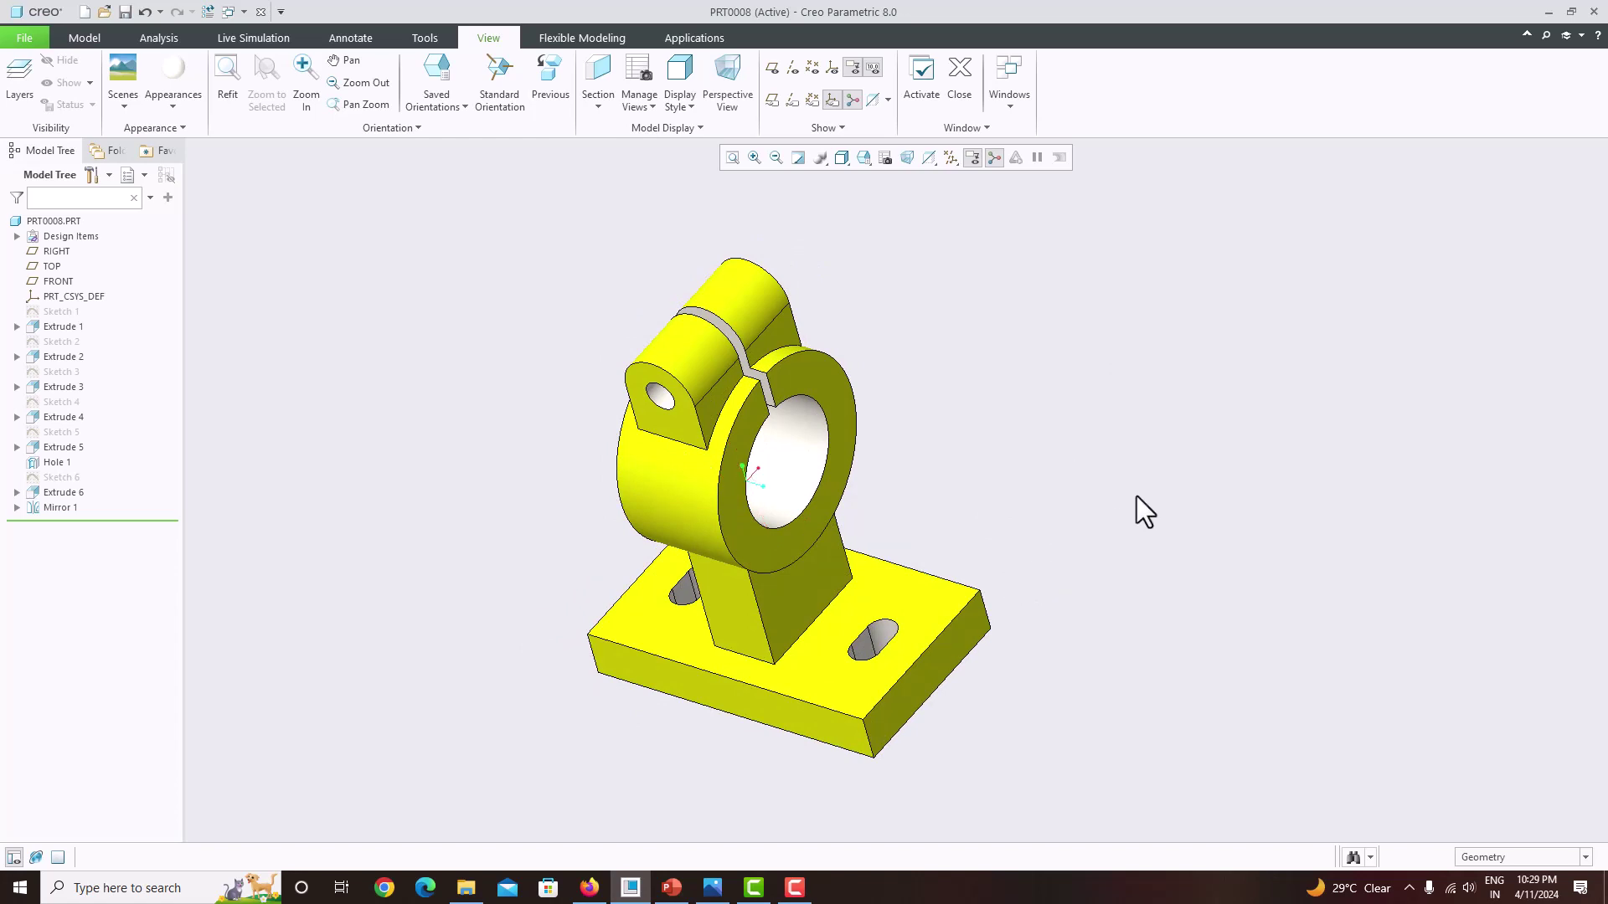